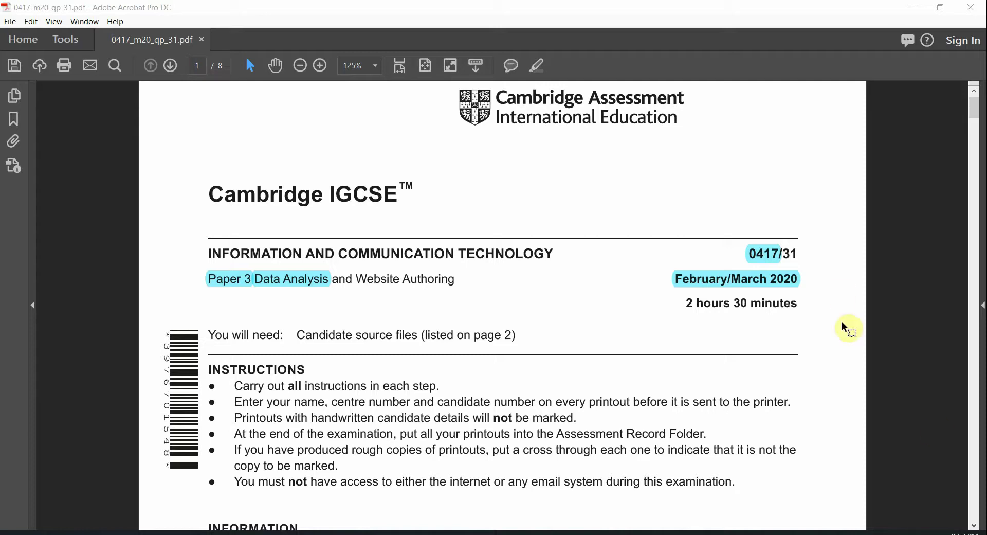
Select the cover highlights 0417/, Paper 3, Data Analysis and February/March 2020
{"action": "left_click", "coordinate": [774, 252]}
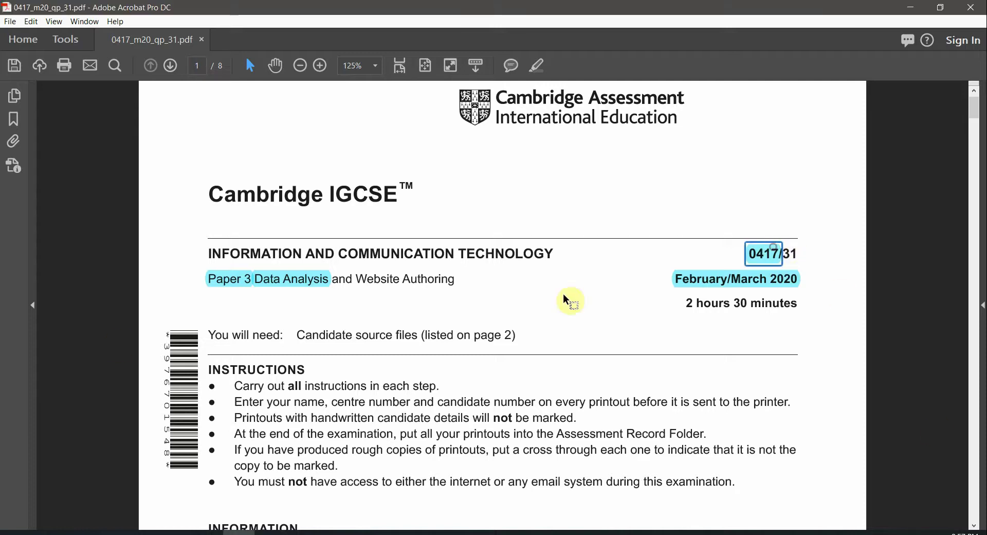
{"action": "left_click", "coordinate": [215, 280]}
{"action": "left_click", "coordinate": [278, 284]}
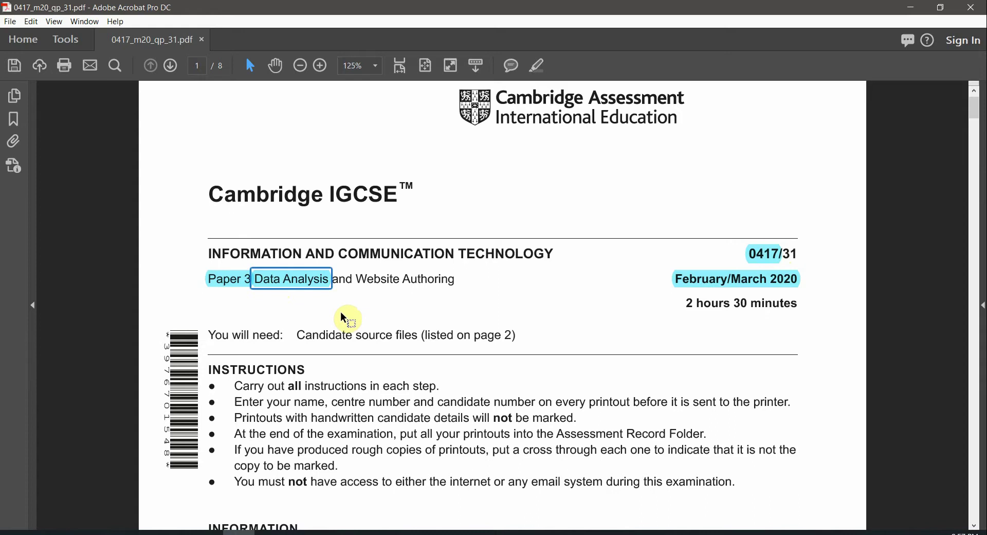
{"action": "left_click", "coordinate": [692, 283]}
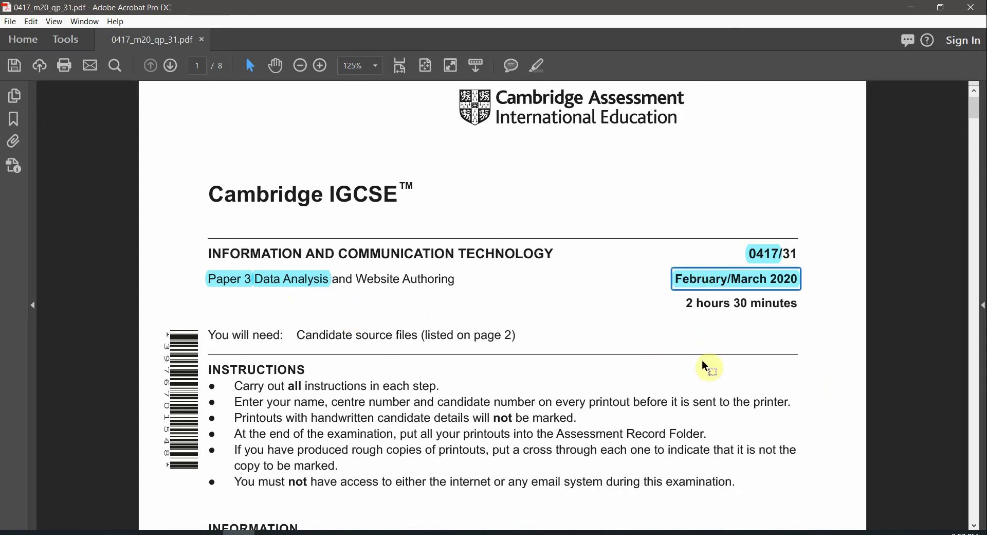
Select the source-file list on page 2, then switch to the Paper folder in File Explorer
{"action": "scroll", "coordinate": [973, 405], "scroll_direction": "down", "scroll_amount": 15}
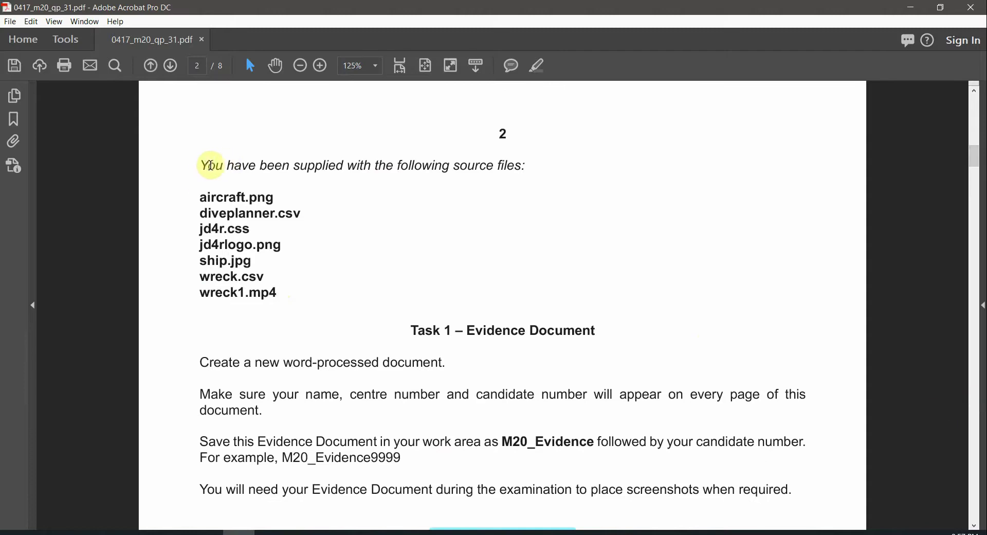
{"action": "left_click_drag", "start_coordinate": [212, 165], "coordinate": [496, 165]}
{"action": "left_click_drag", "start_coordinate": [200, 194], "coordinate": [272, 278]}
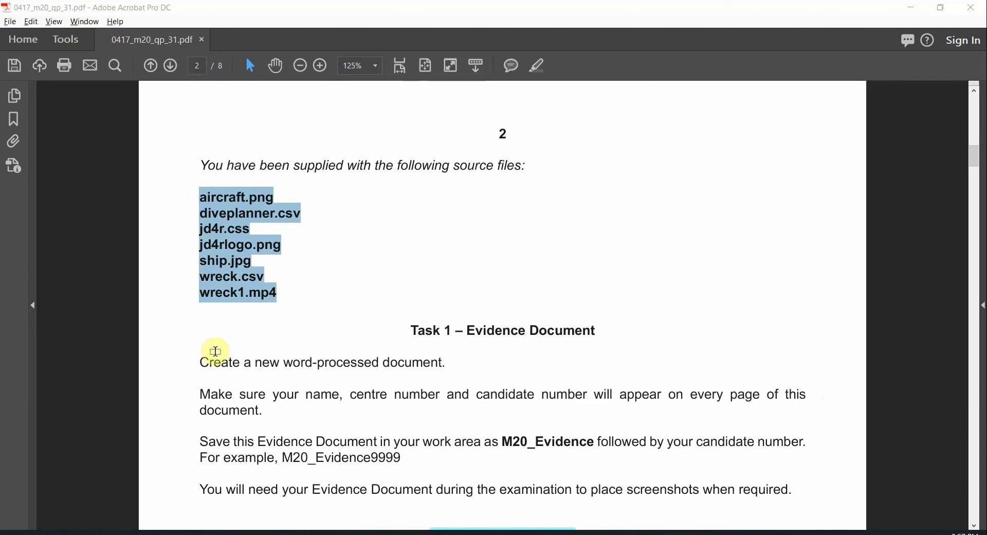
{"action": "key", "text": "alt+Tab"}
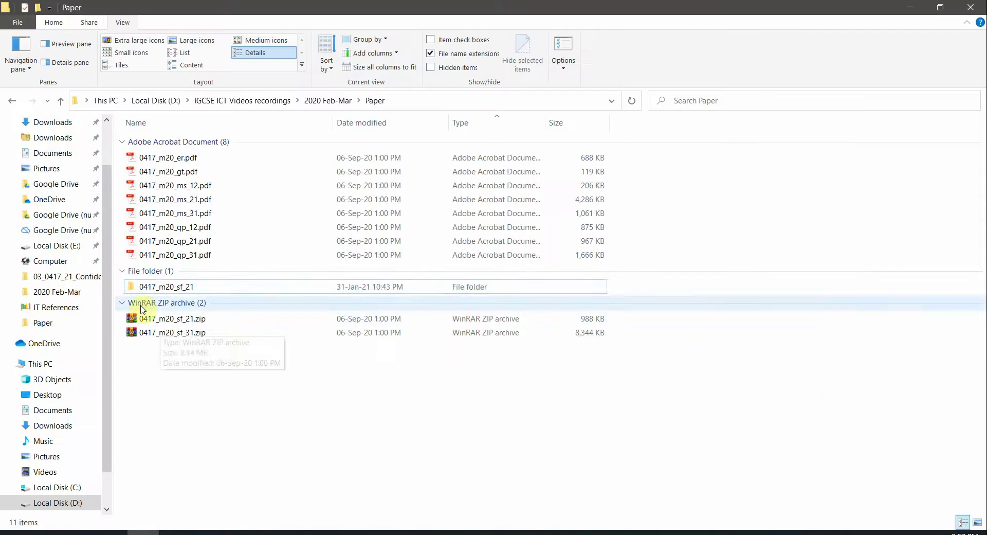
Extract 0417_m20_sf_31.zip and open its 03_0417_31_Confidential Source Files March 2020 subfolder
{"action": "left_click", "coordinate": [179, 333]}
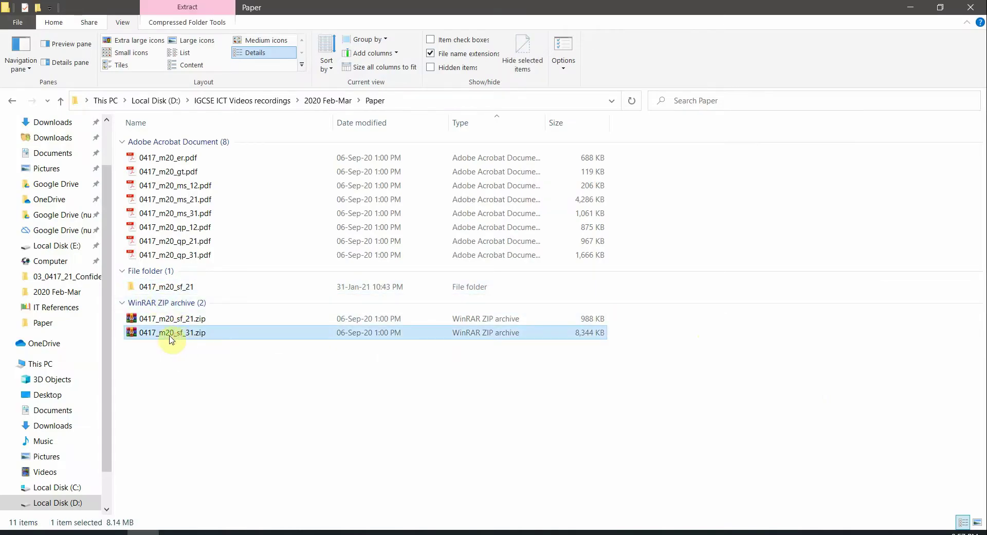
{"action": "right_click", "coordinate": [169, 335]}
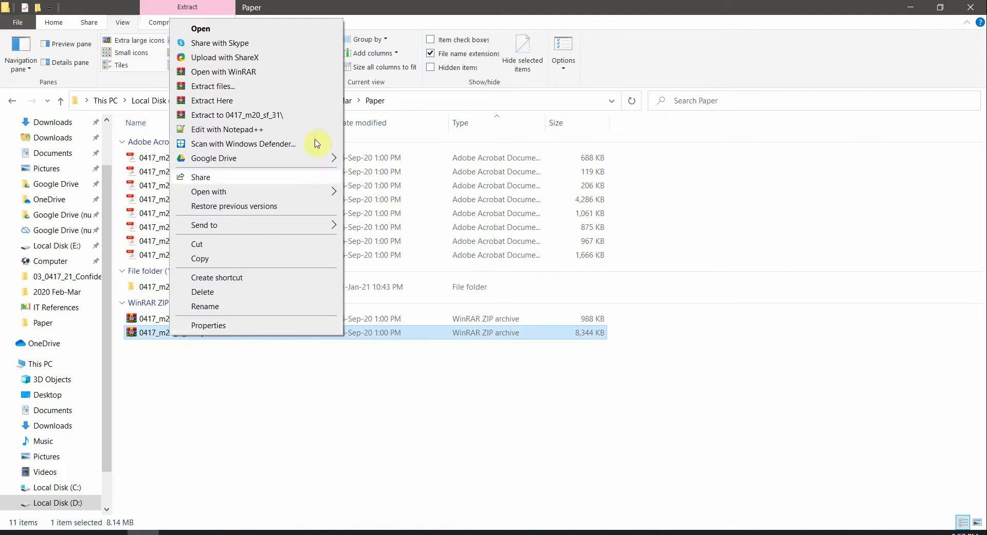
{"action": "left_click", "coordinate": [280, 118]}
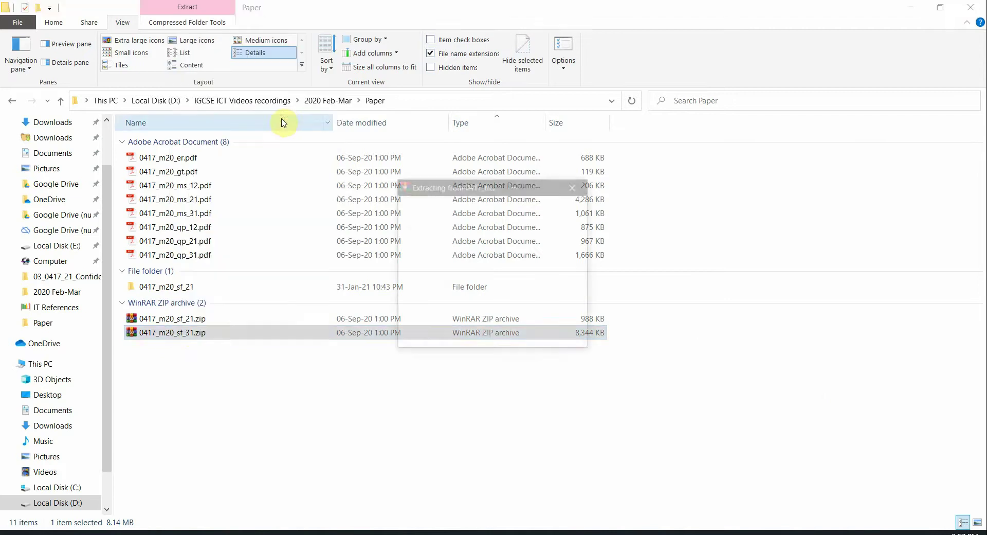
{"action": "left_click", "coordinate": [181, 301]}
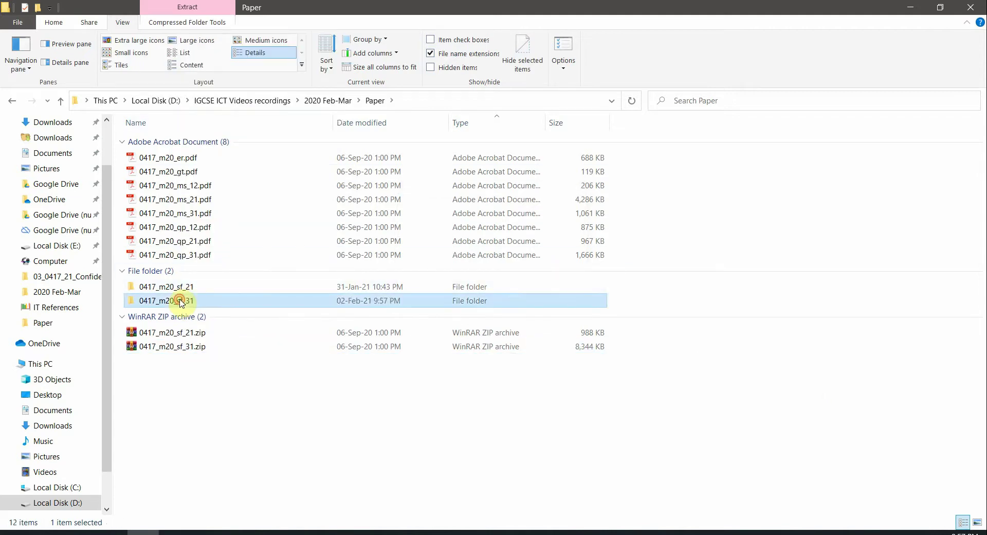
{"action": "double_click", "coordinate": [228, 302]}
{"action": "double_click", "coordinate": [229, 149]}
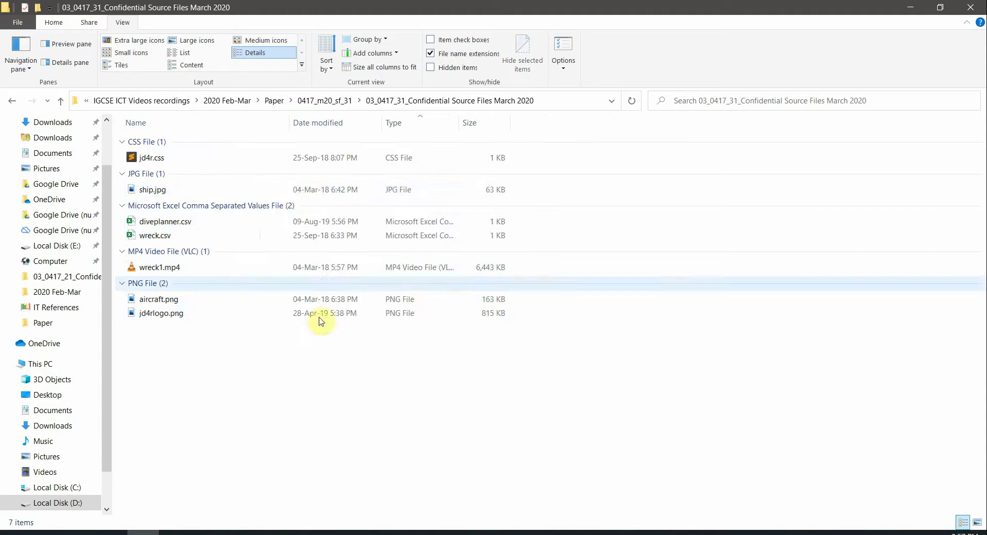
Review the seven source files, selecting ship.jpg, then return to the Acrobat question paper
{"action": "left_click_drag", "start_coordinate": [479, 363], "coordinate": [222, 149]}
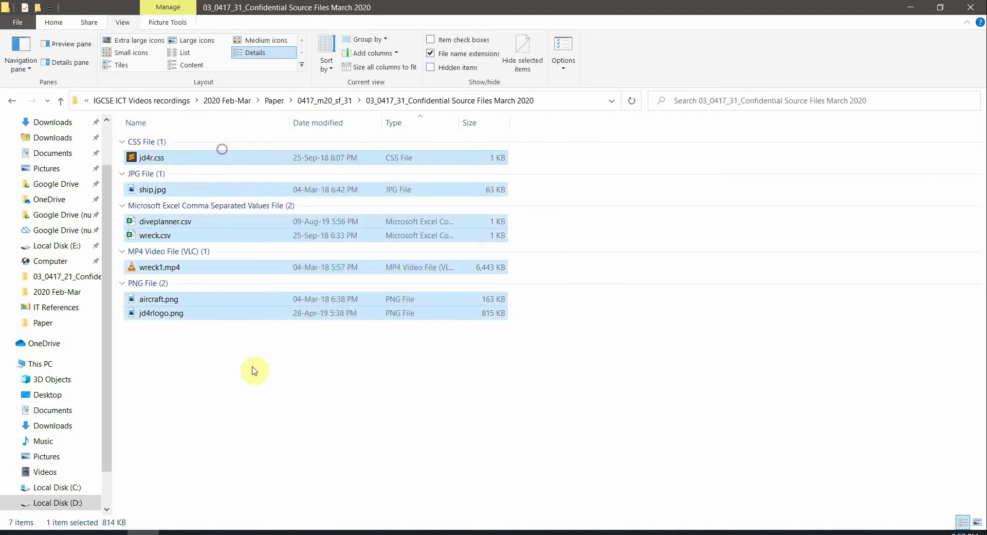
{"action": "right_click", "coordinate": [261, 426]}
{"action": "mouse_move", "coordinate": [346, 275]}
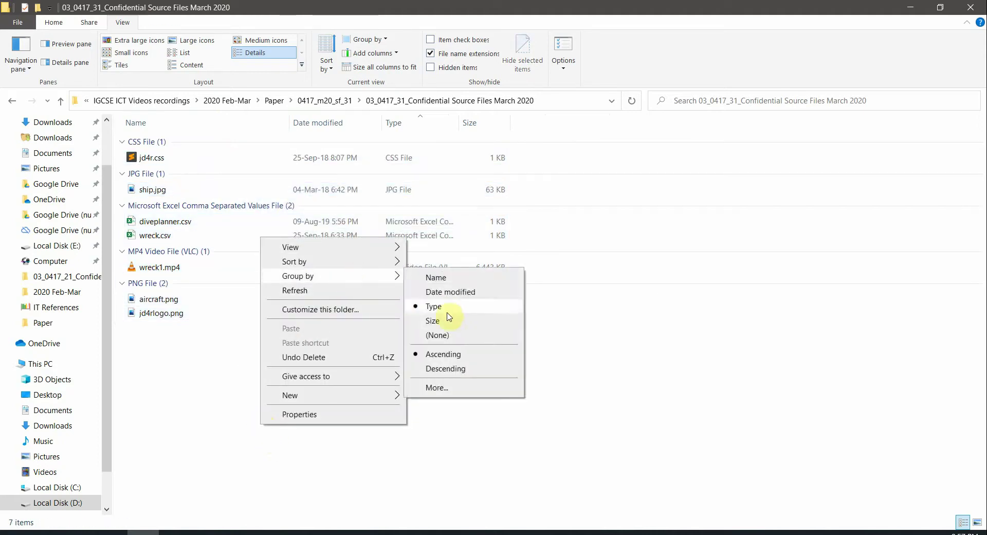
{"action": "left_click", "coordinate": [209, 396]}
{"action": "left_click_drag", "start_coordinate": [280, 363], "coordinate": [198, 163]}
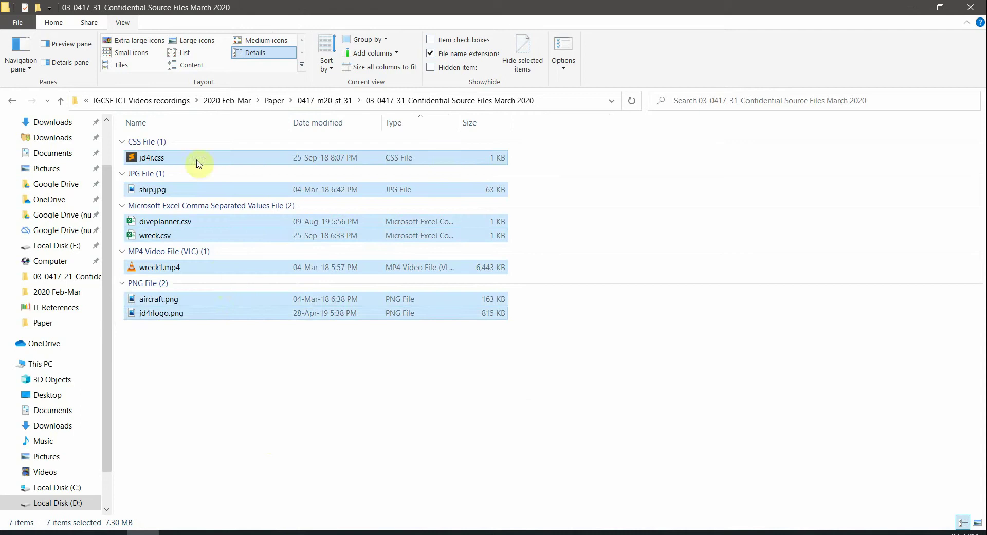
{"action": "left_click", "coordinate": [178, 329]}
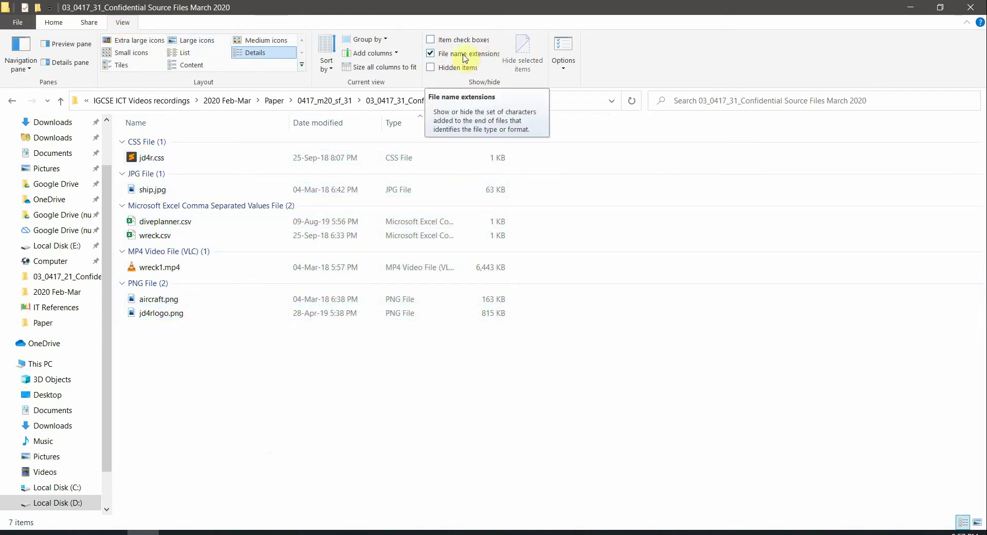
{"action": "left_click", "coordinate": [164, 190]}
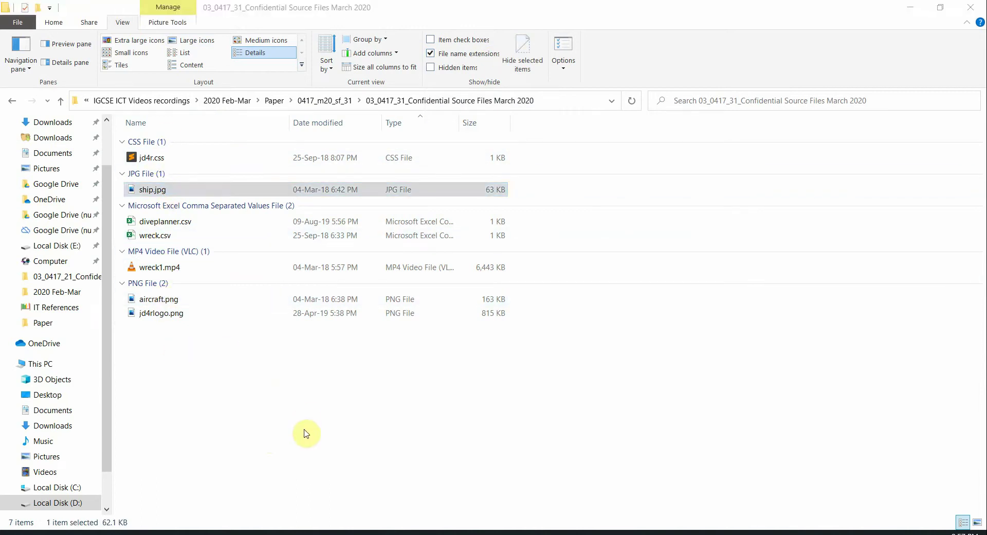
{"action": "key", "text": "alt+Tab"}
Check the jd4r.css and jd4rlogo.png extensions against the source files in File Explorer
{"action": "left_click", "coordinate": [289, 212]}
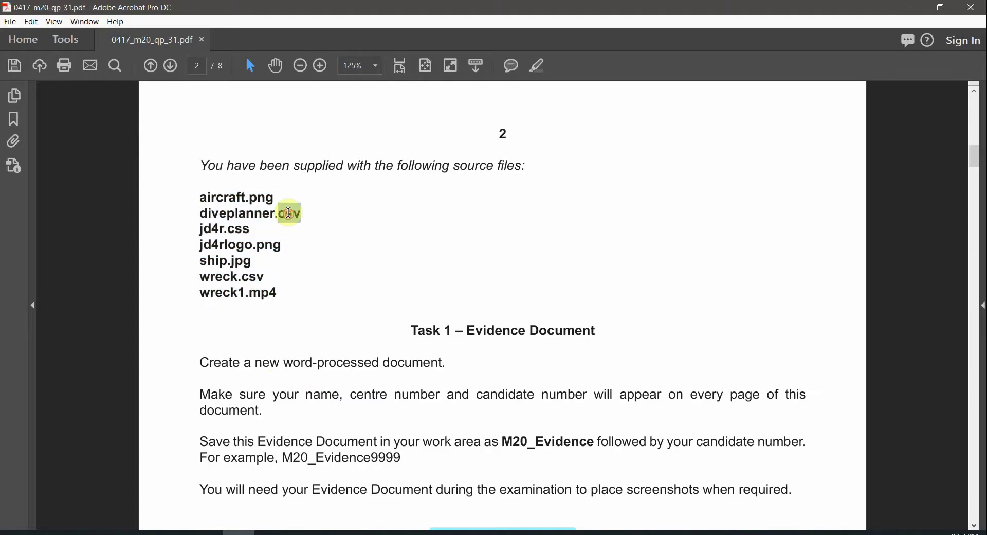
{"action": "double_click", "coordinate": [239, 228]}
{"action": "double_click", "coordinate": [268, 245]}
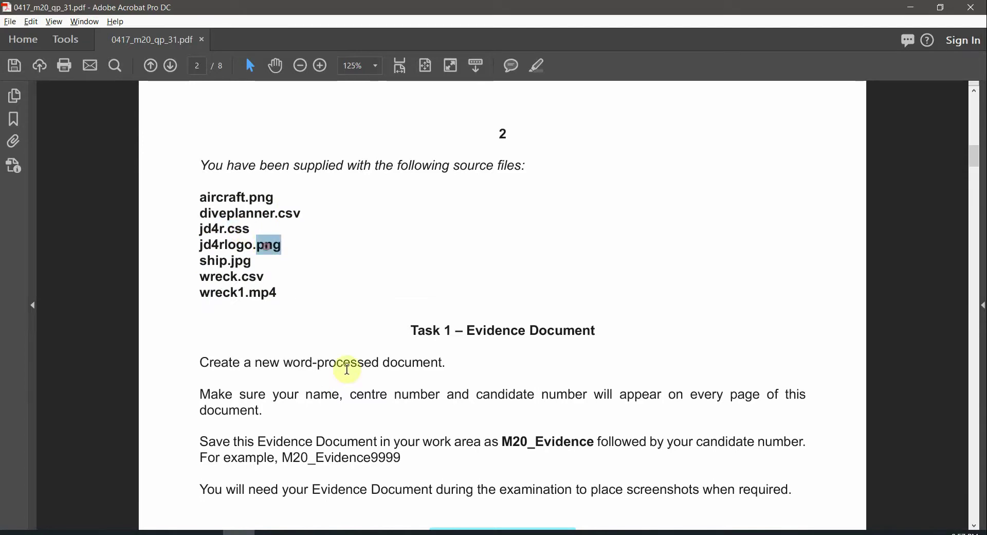
{"action": "scroll", "coordinate": [422, 432], "scroll_direction": "down", "scroll_amount": 1}
{"action": "scroll", "coordinate": [423, 431], "scroll_direction": "down", "scroll_amount": 1}
{"action": "scroll", "coordinate": [419, 429], "scroll_direction": "up", "scroll_amount": 1}
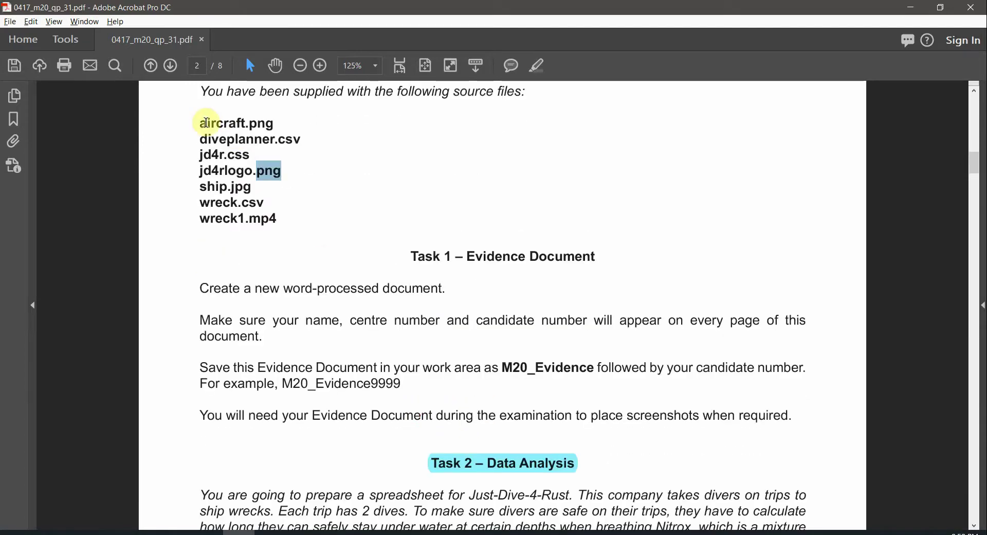
{"action": "left_click_drag", "start_coordinate": [201, 123], "coordinate": [273, 211]}
{"action": "key", "text": "alt+Tab"}
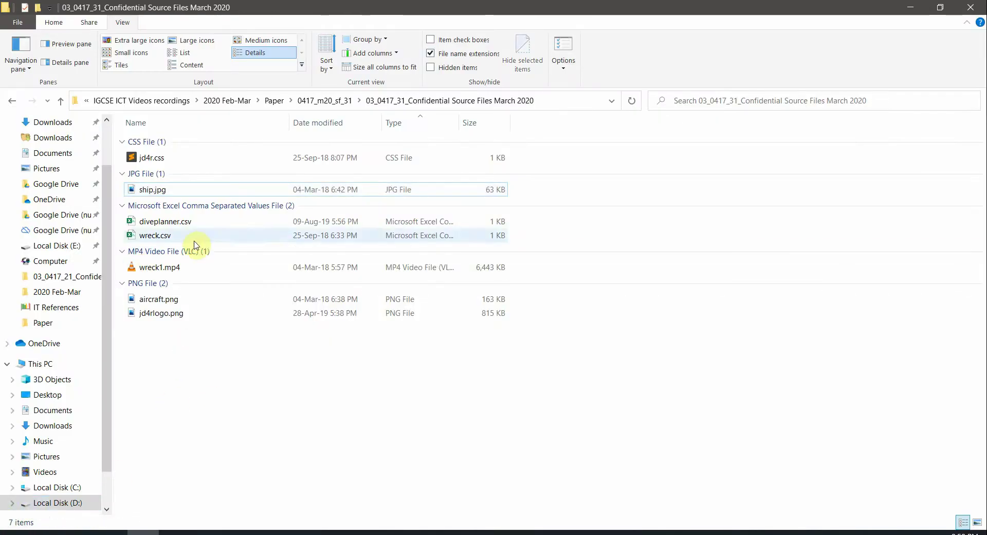
{"action": "key", "text": "alt+Tab"}
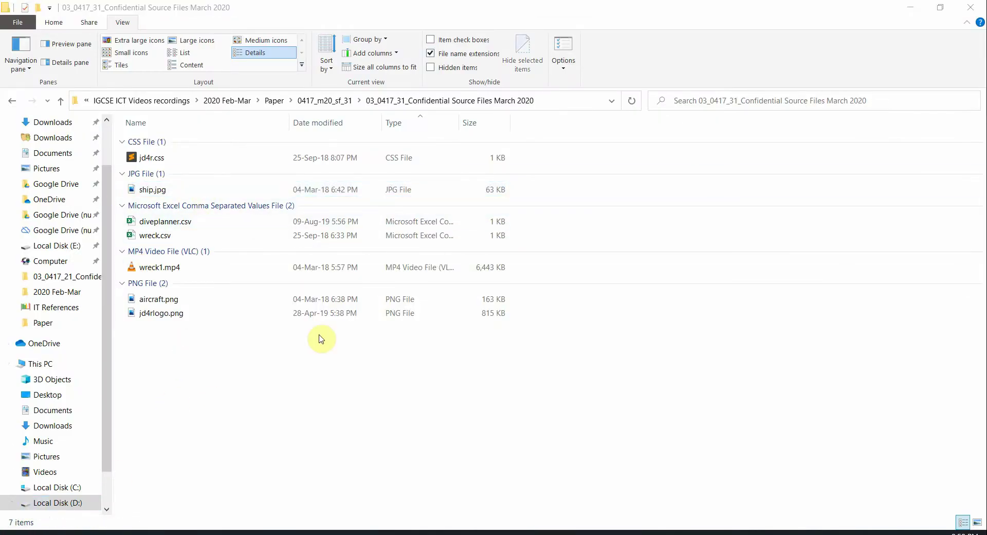
Turn off the highlighter and select the Task 1 lines on the new document and header details
{"action": "scroll", "coordinate": [335, 260], "scroll_direction": "down", "scroll_amount": 1}
{"action": "left_click", "coordinate": [433, 223]}
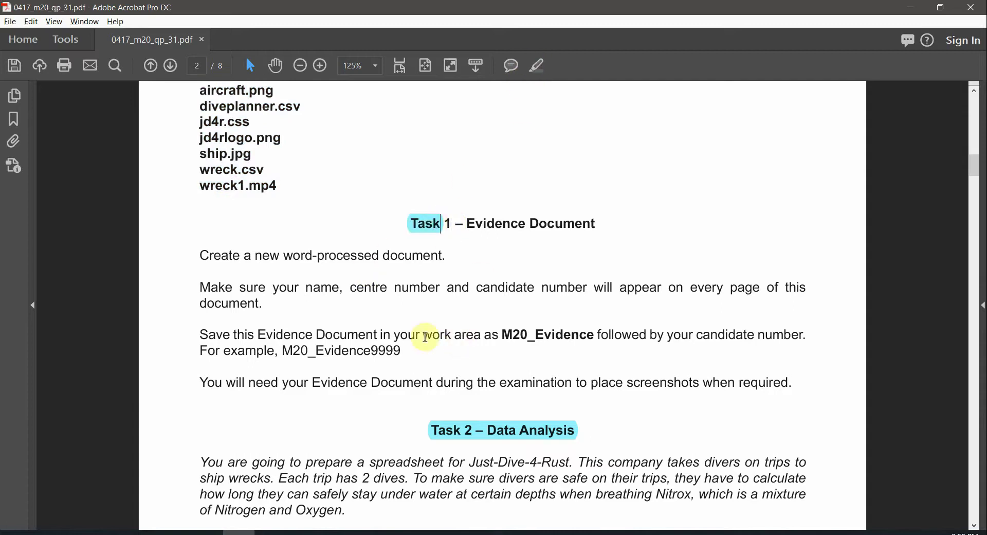
{"action": "key", "text": "Escape"}
{"action": "left_click_drag", "start_coordinate": [256, 255], "coordinate": [443, 256]}
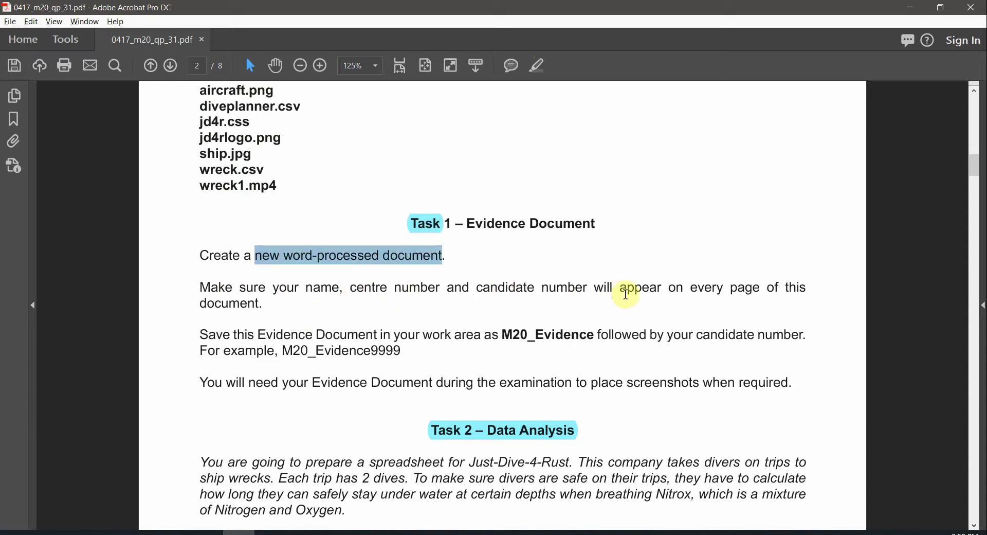
{"action": "triple_click", "coordinate": [247, 304]}
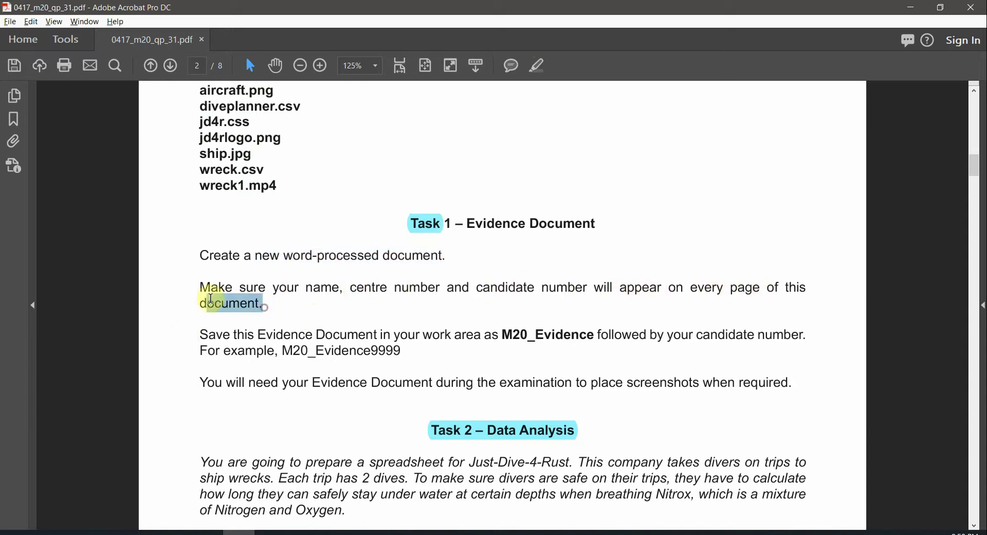
Create a blank New Microsoft Word Document.docx in the source files folder, keeping the default name
{"action": "key", "text": "alt+Tab"}
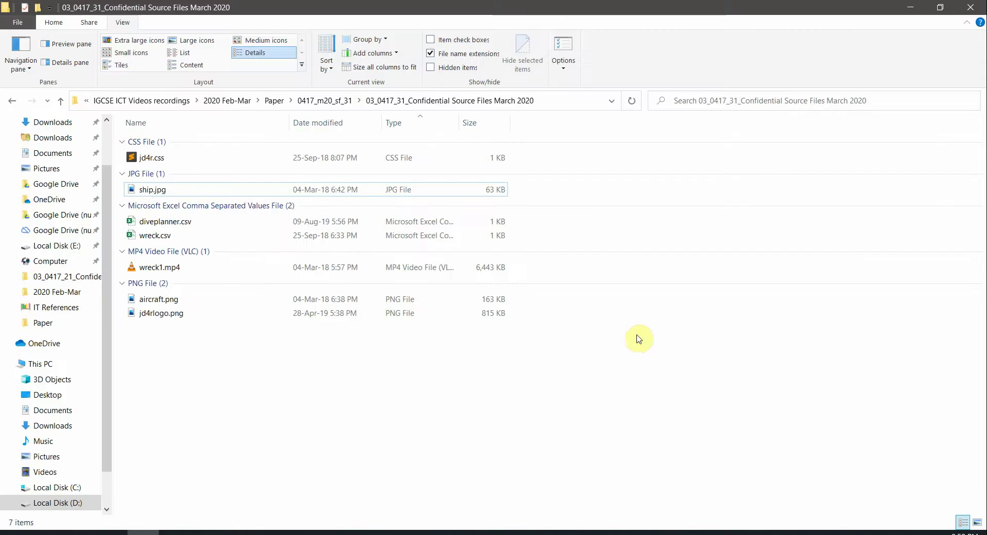
{"action": "right_click", "coordinate": [265, 411]}
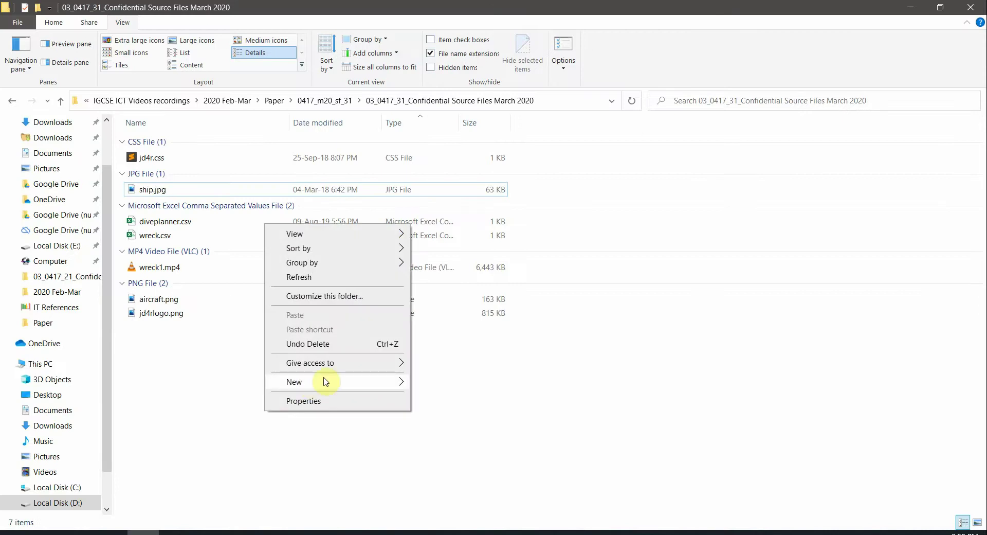
{"action": "mouse_move", "coordinate": [325, 382]}
{"action": "left_click", "coordinate": [187, 407]}
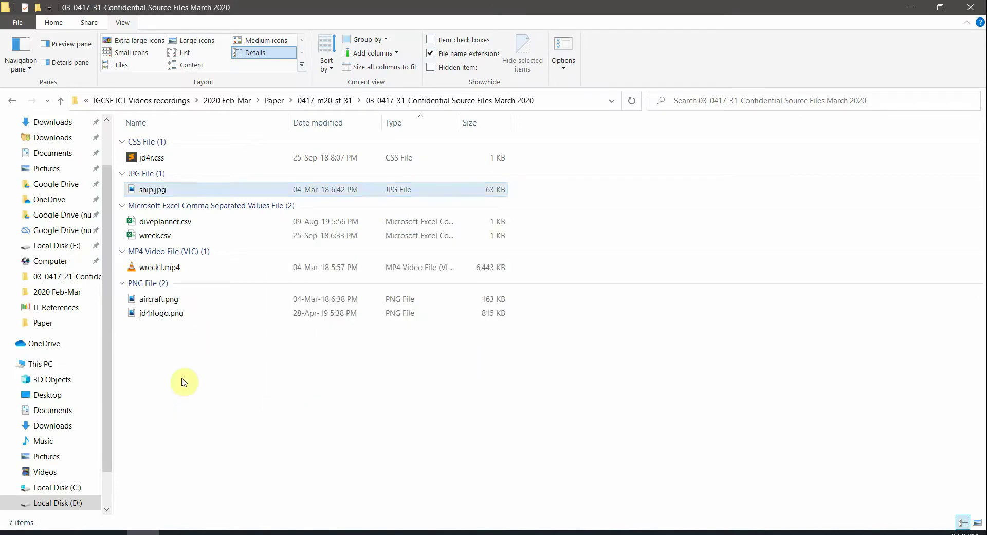
{"action": "right_click", "coordinate": [269, 400]}
{"action": "mouse_move", "coordinate": [394, 374]}
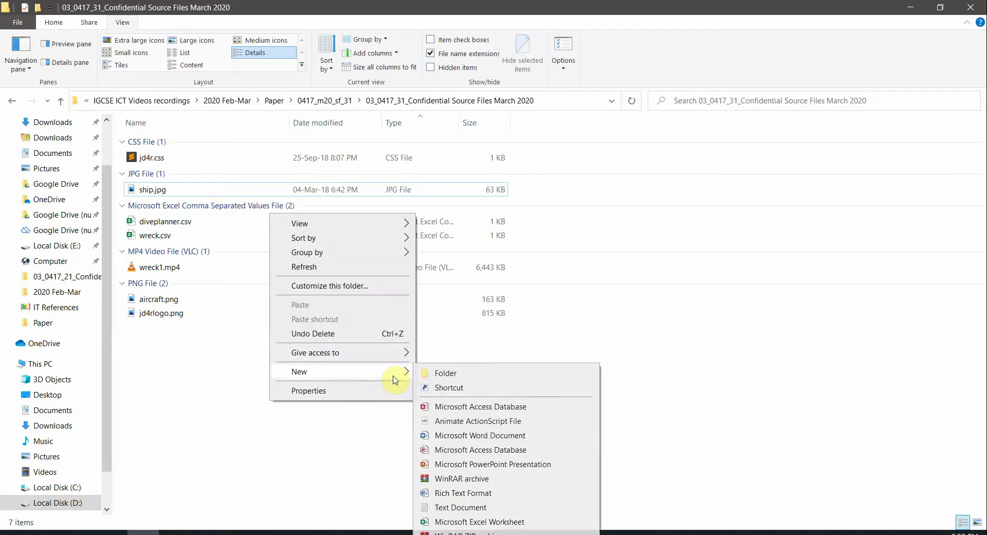
{"action": "left_click", "coordinate": [464, 436]}
{"action": "key", "text": "Return"}
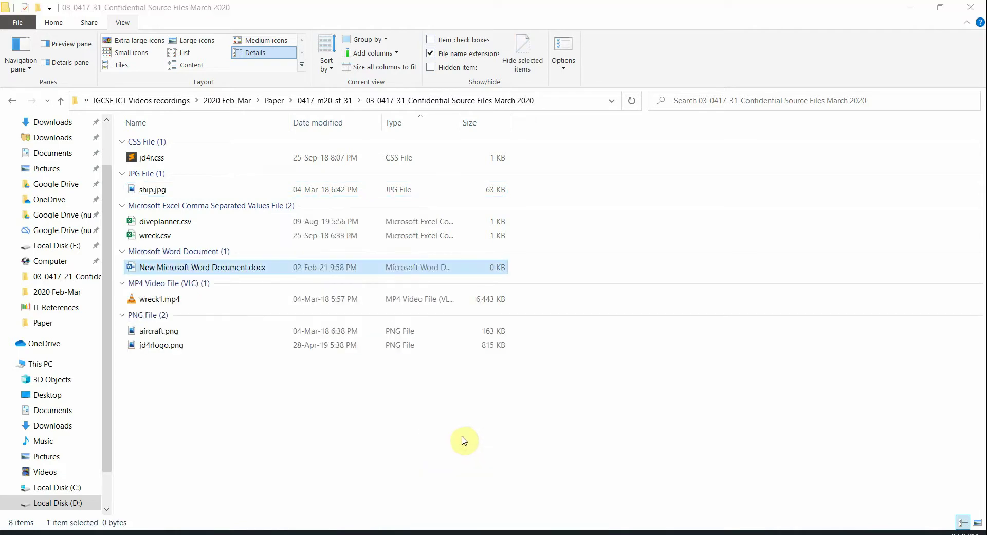
{"action": "key", "text": "alt+Tab"}
{"action": "scroll", "coordinate": [478, 363], "scroll_direction": "down", "scroll_amount": 1}
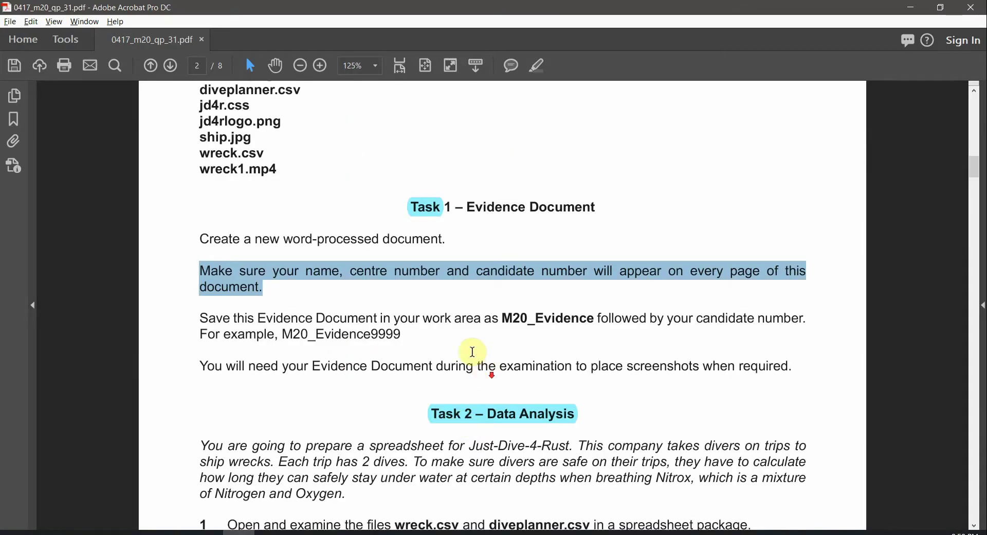
{"action": "left_click", "coordinate": [344, 323]}
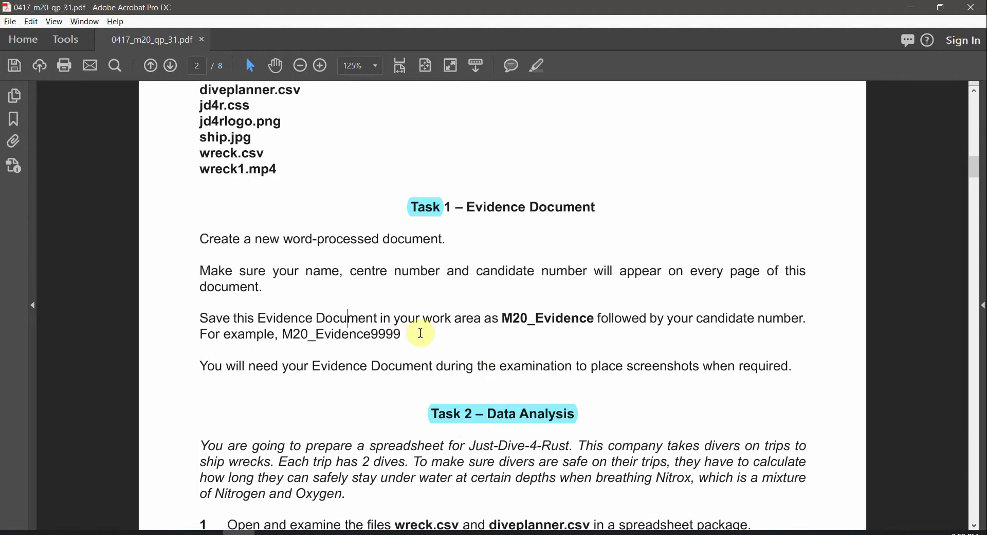
{"action": "left_click_drag", "start_coordinate": [514, 316], "coordinate": [595, 317]}
{"action": "key", "text": "ctrl+c"}
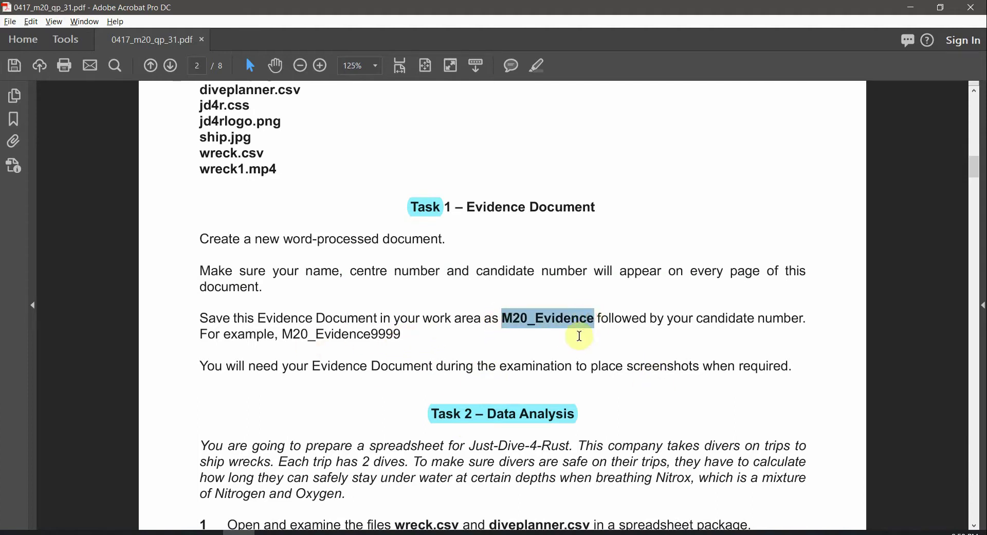
{"action": "left_click", "coordinate": [611, 318]}
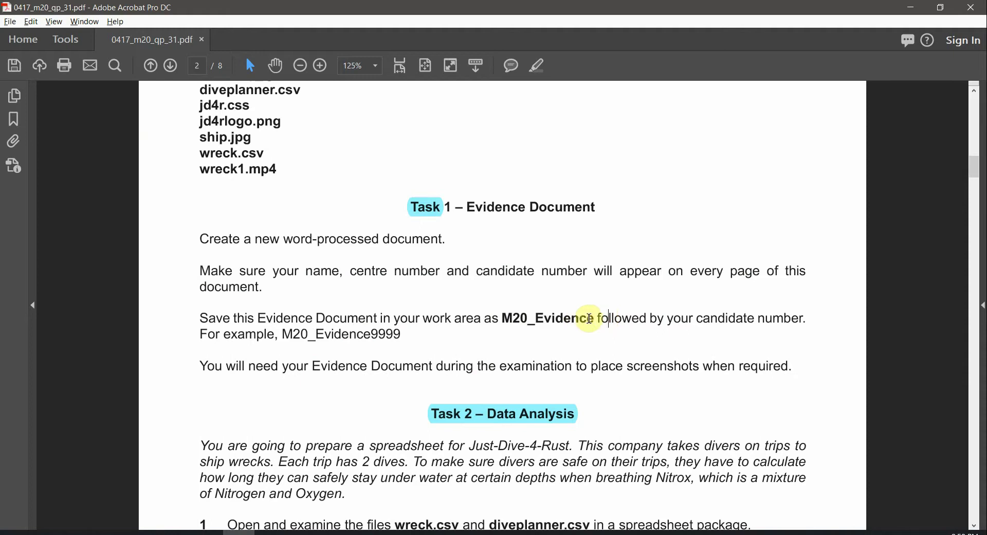
{"action": "left_click_drag", "start_coordinate": [697, 319], "coordinate": [805, 319]}
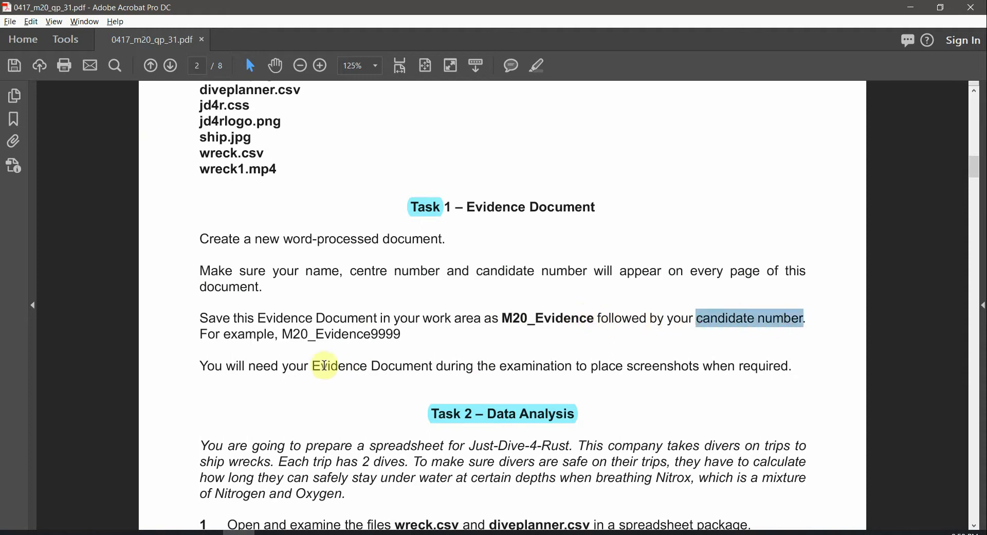
{"action": "left_click_drag", "start_coordinate": [407, 335], "coordinate": [315, 363]}
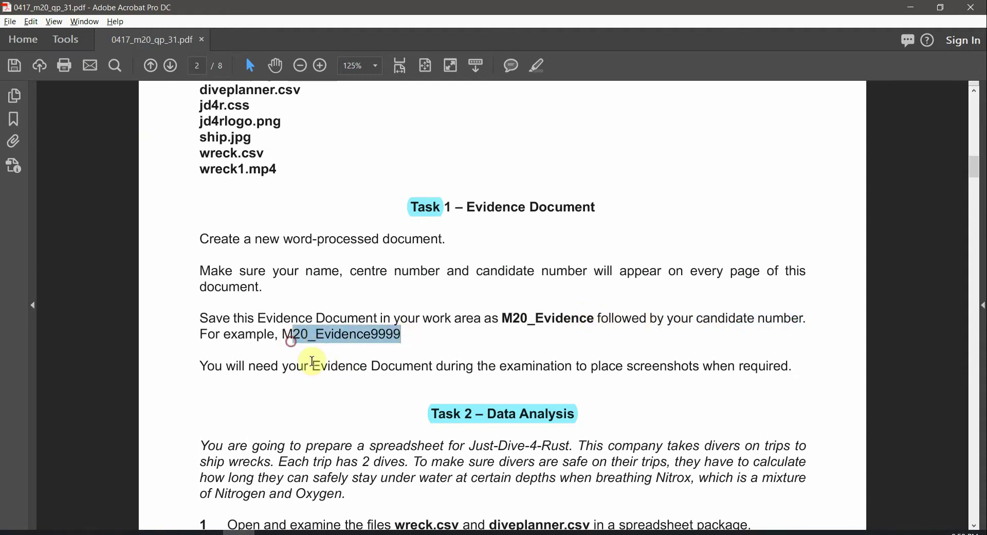
Rename the new document to M20_Evidence0011.docx and open it in Word
{"action": "key", "text": "alt+Tab"}
{"action": "left_click", "coordinate": [230, 268]}
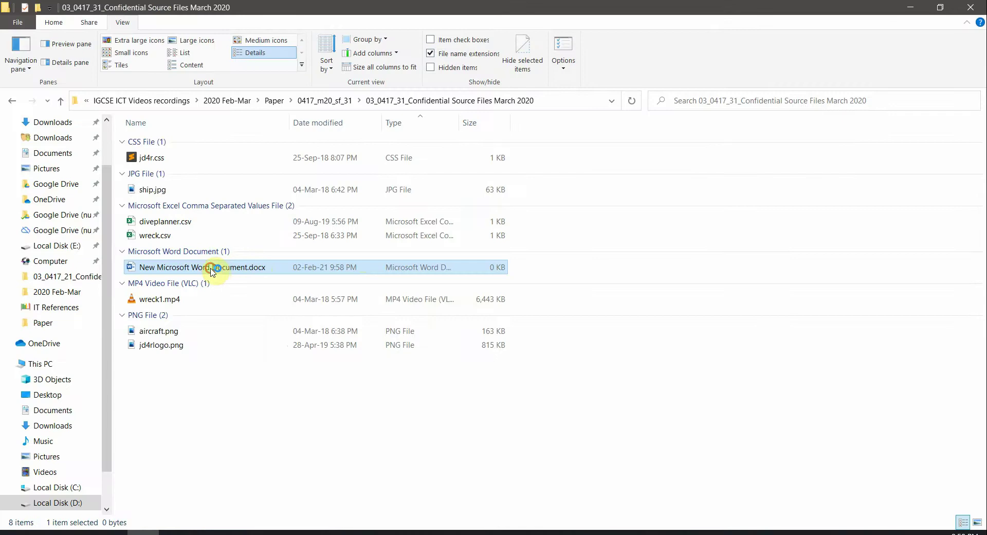
{"action": "key", "text": "ctrl+v"}
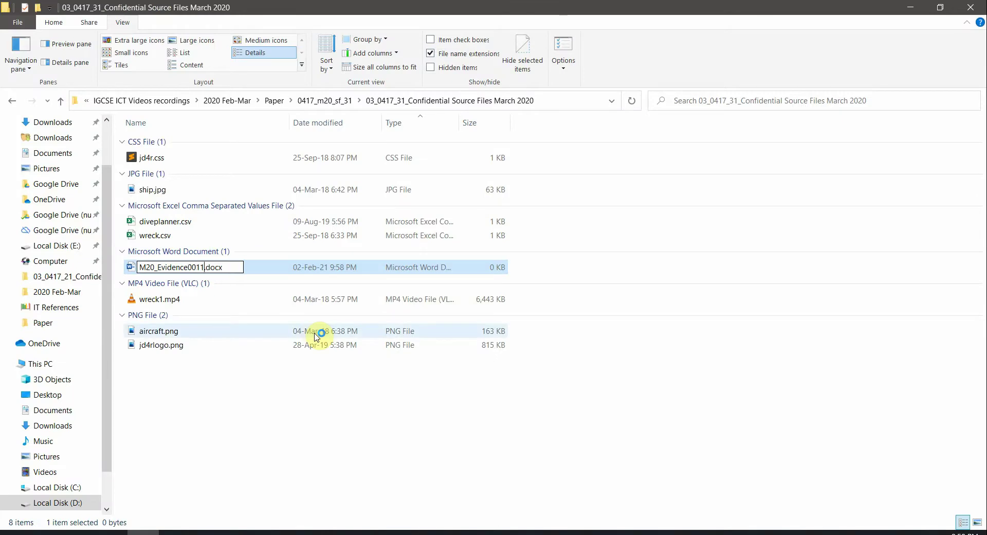
{"action": "key", "text": "Return"}
{"action": "double_click", "coordinate": [205, 267]}
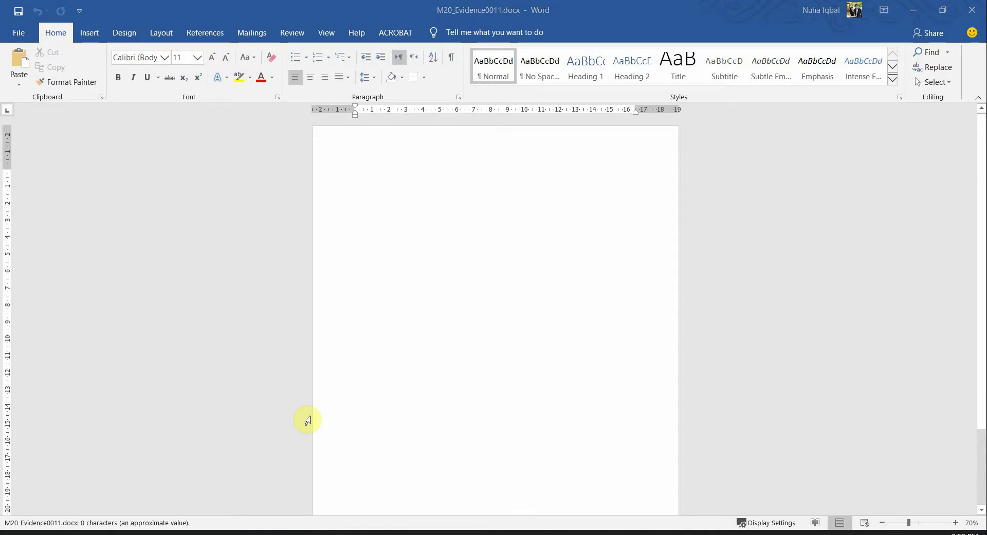
{"action": "key", "text": "alt+Tab"}
{"action": "left_click", "coordinate": [498, 315]}
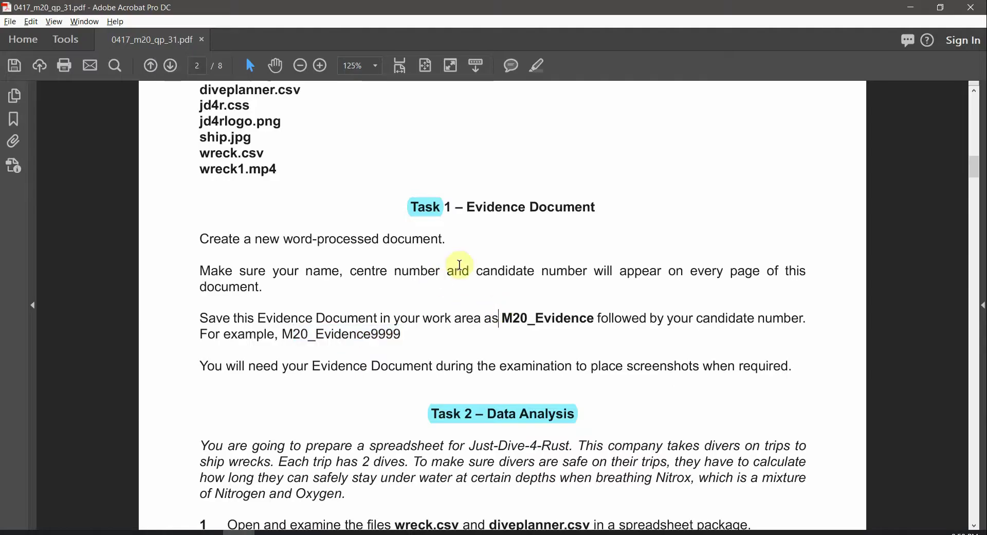
{"action": "double_click", "coordinate": [309, 272]}
{"action": "left_click_drag", "start_coordinate": [376, 271], "coordinate": [589, 271]}
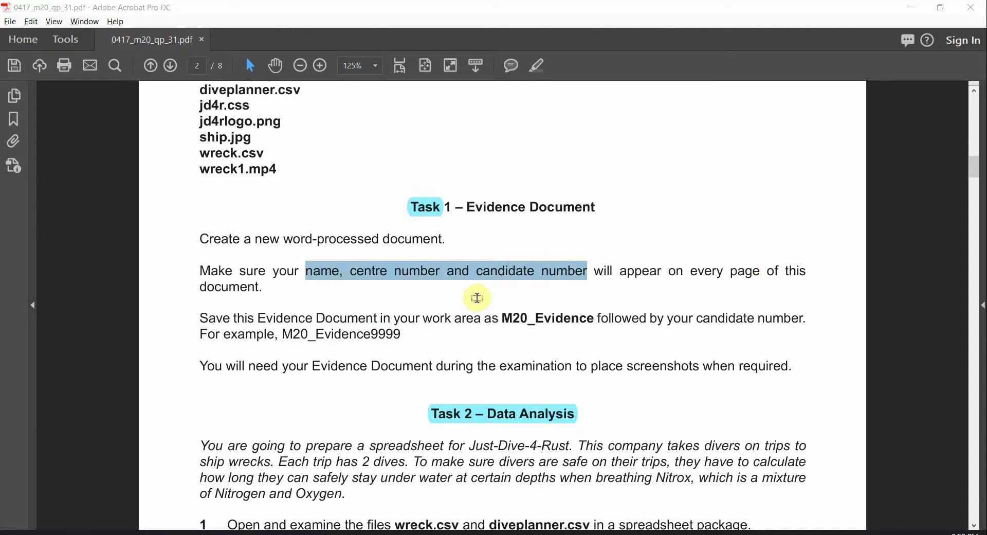
{"action": "key", "text": "alt+Tab"}
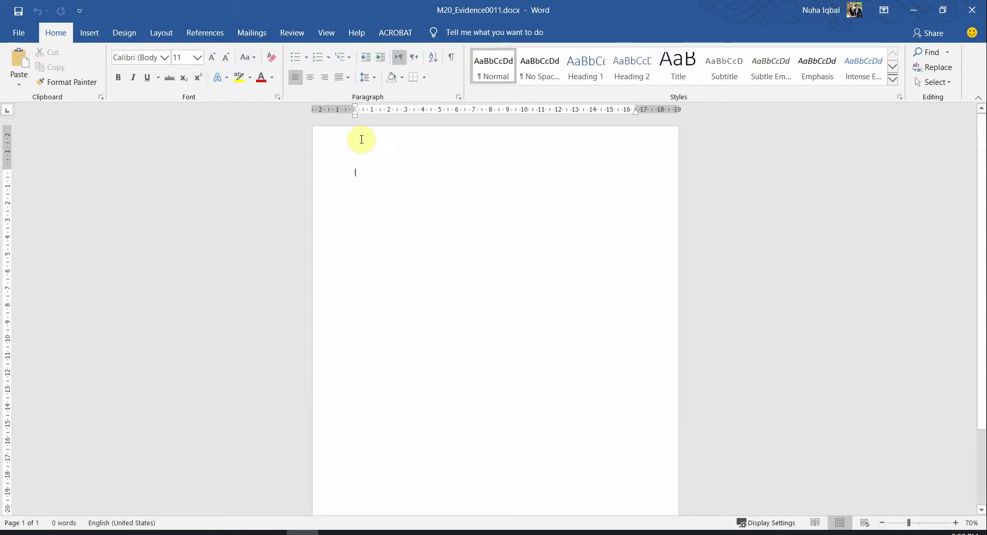
Insert a Blank (Three Columns) header with the candidate's name, centre number and candidate number
{"action": "double_click", "coordinate": [457, 143]}
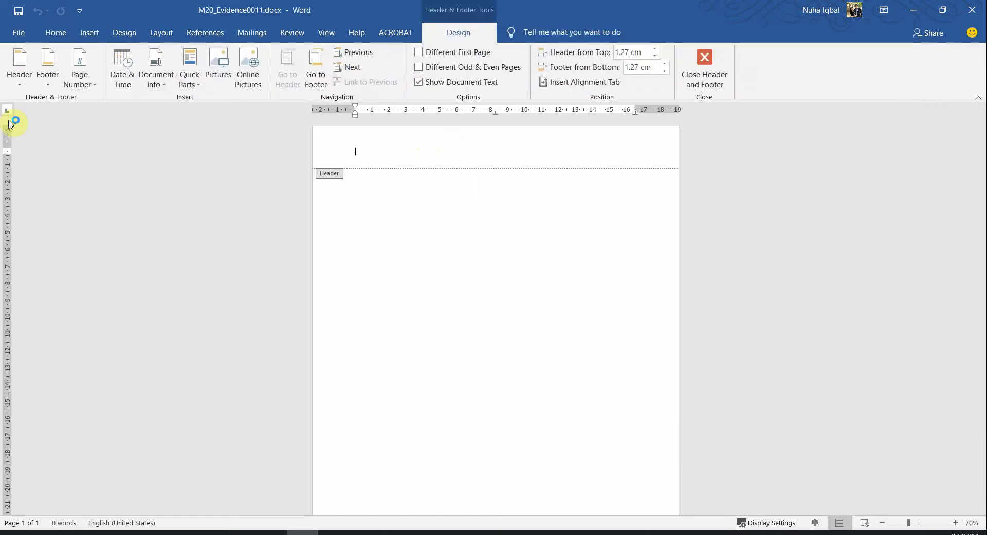
{"action": "left_click", "coordinate": [20, 78]}
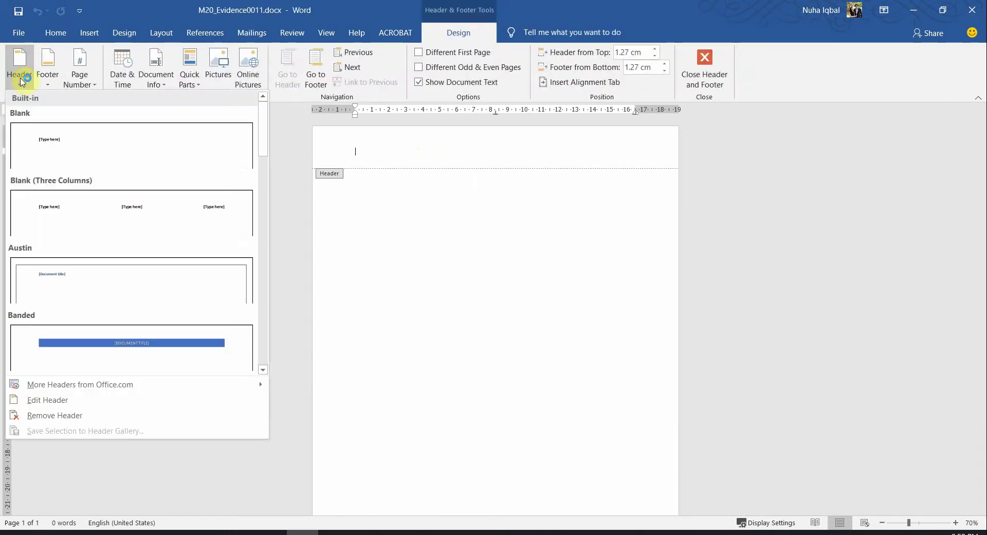
{"action": "left_click", "coordinate": [62, 199]}
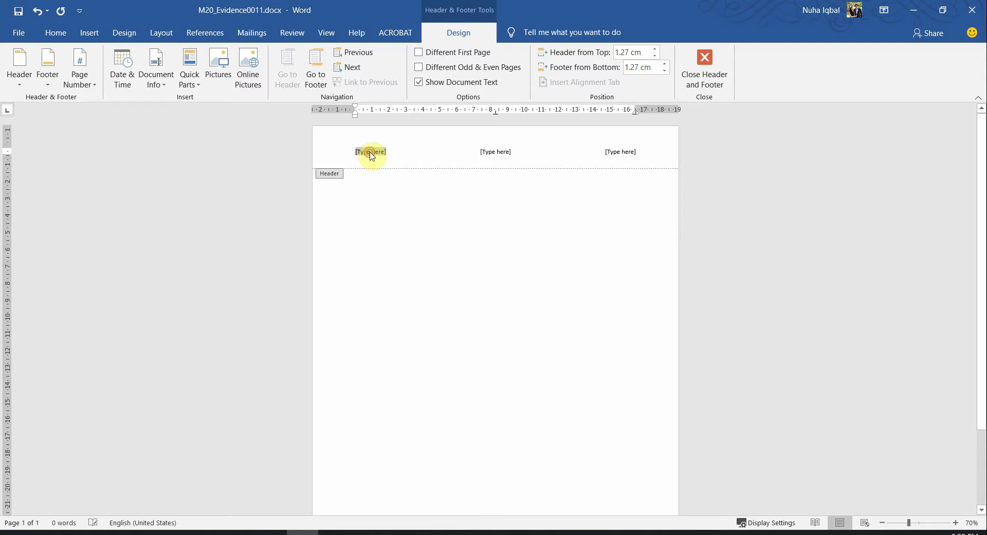
{"action": "type", "text": "Nuha"}
{"action": "left_click", "coordinate": [494, 151]}
{"action": "type", "text": "MM012"}
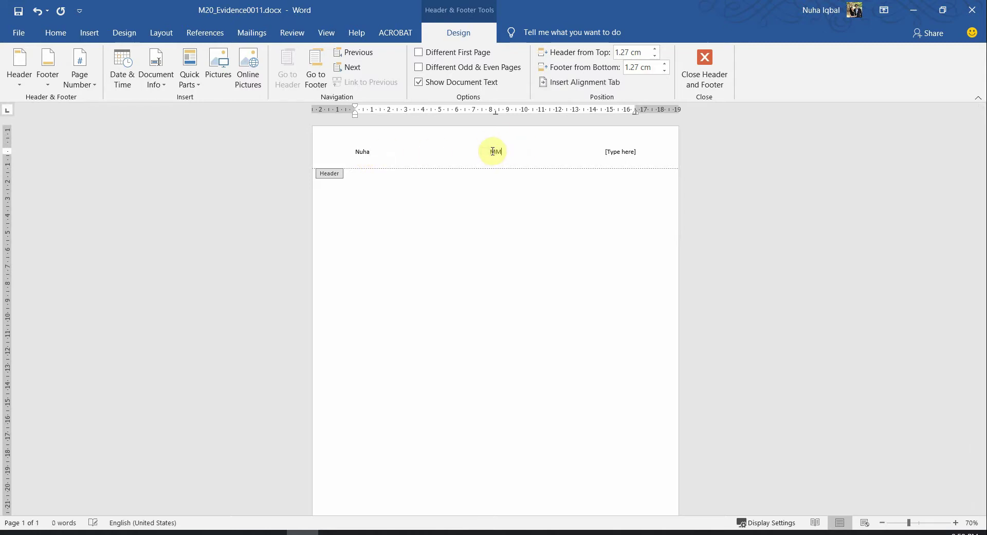
{"action": "left_click", "coordinate": [620, 150]}
{"action": "type", "text": "0011"}
{"action": "left_click", "coordinate": [704, 75]}
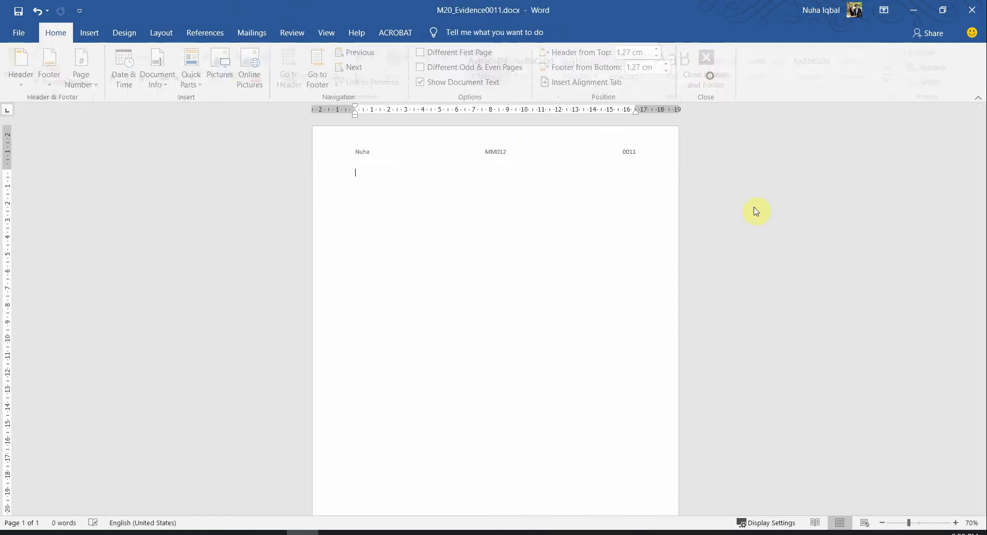
Scroll the exam paper down to the Task 2 – Data Analysis introduction
{"action": "key", "text": "alt+Tab"}
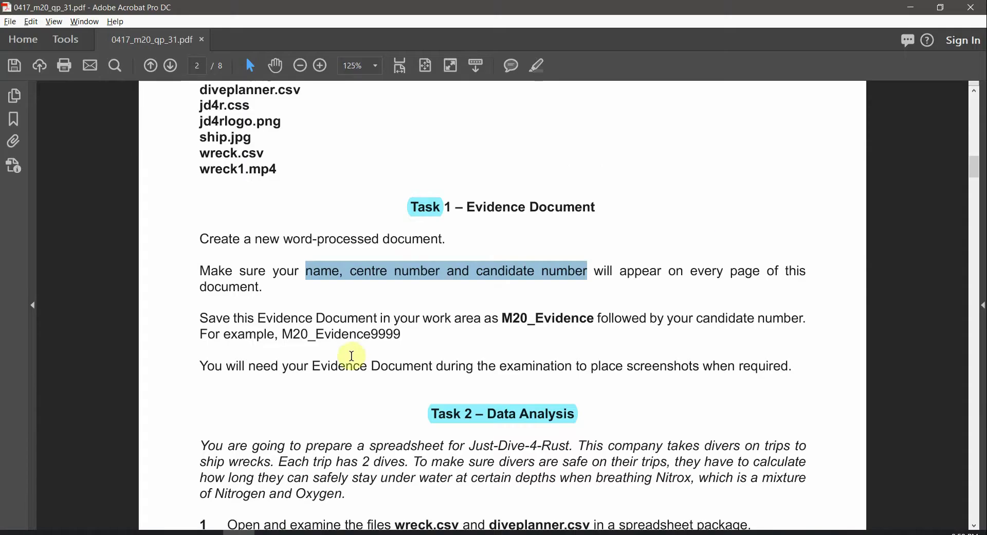
{"action": "scroll", "coordinate": [354, 360], "scroll_direction": "down", "scroll_amount": 1}
{"action": "left_click_drag", "start_coordinate": [349, 309], "coordinate": [300, 284]}
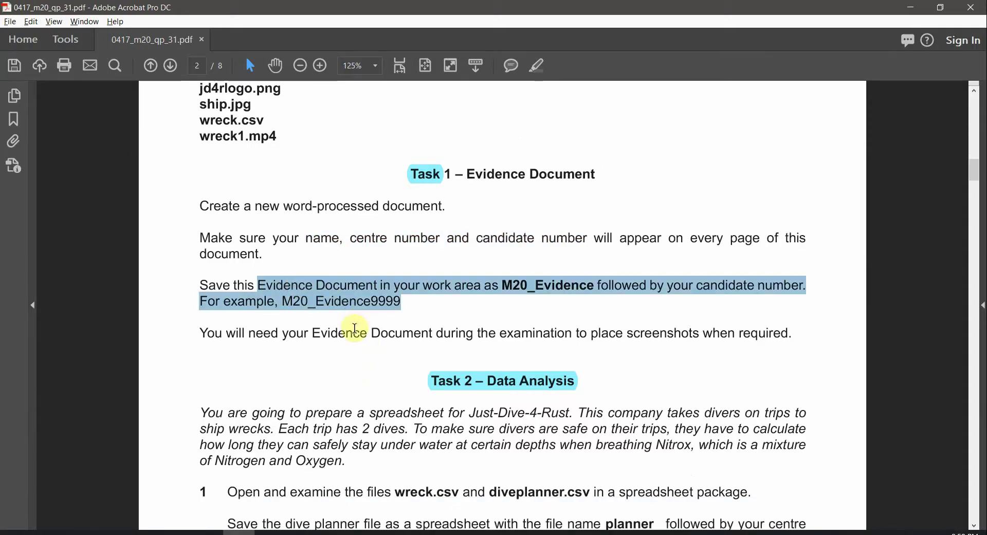
{"action": "left_click_drag", "start_coordinate": [249, 333], "coordinate": [433, 335]}
{"action": "scroll", "coordinate": [611, 334], "scroll_direction": "down", "scroll_amount": 1}
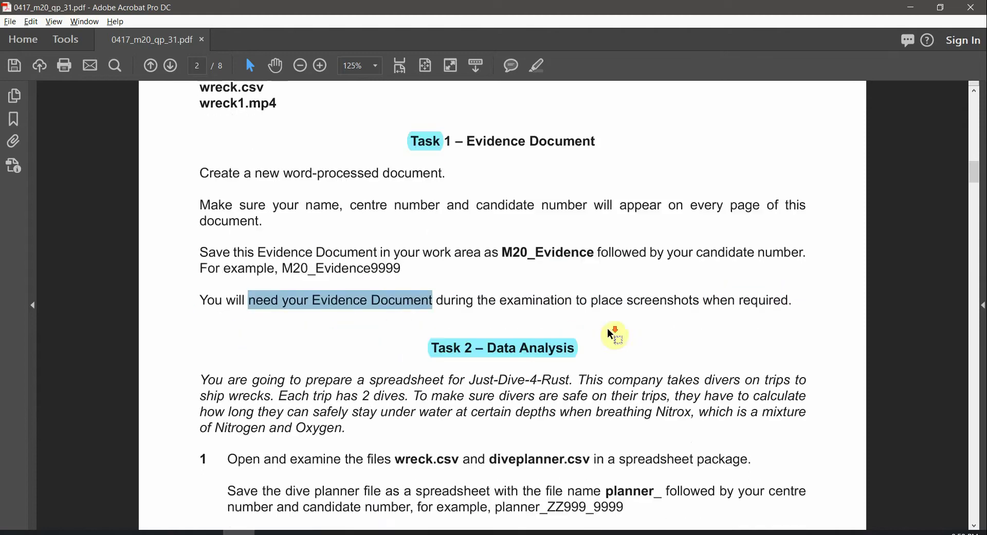
{"action": "scroll", "coordinate": [581, 334], "scroll_direction": "down", "scroll_amount": 1}
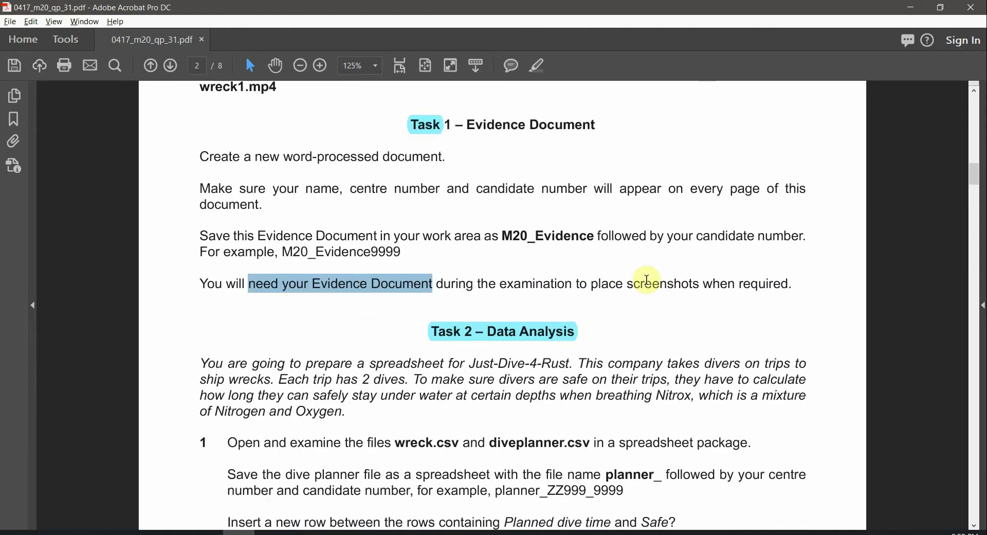
{"action": "left_click_drag", "start_coordinate": [641, 283], "coordinate": [687, 282]}
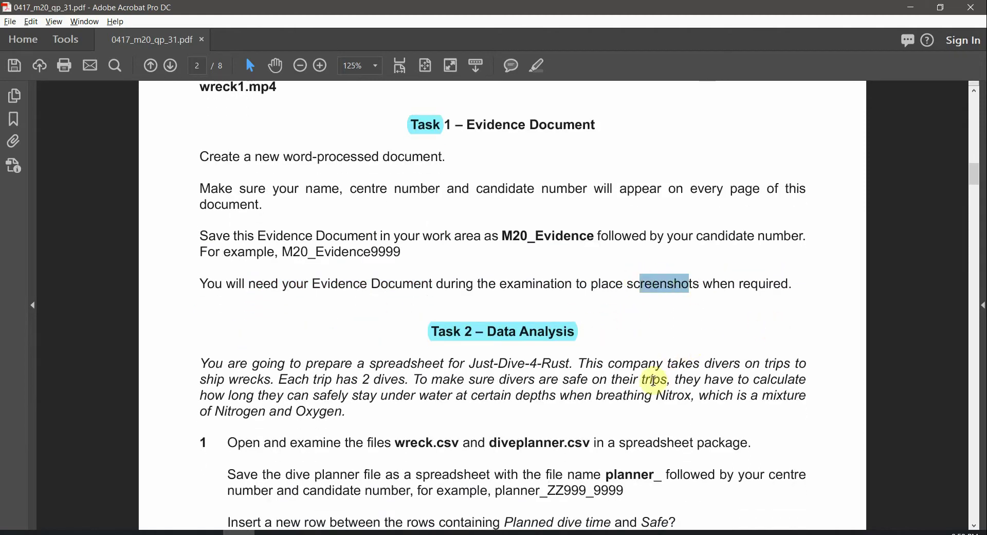
{"action": "scroll", "coordinate": [653, 380], "scroll_direction": "up", "scroll_amount": 2}
{"action": "scroll", "coordinate": [652, 382], "scroll_direction": "down", "scroll_amount": 8}
{"action": "scroll", "coordinate": [577, 165], "scroll_direction": "up", "scroll_amount": 1}
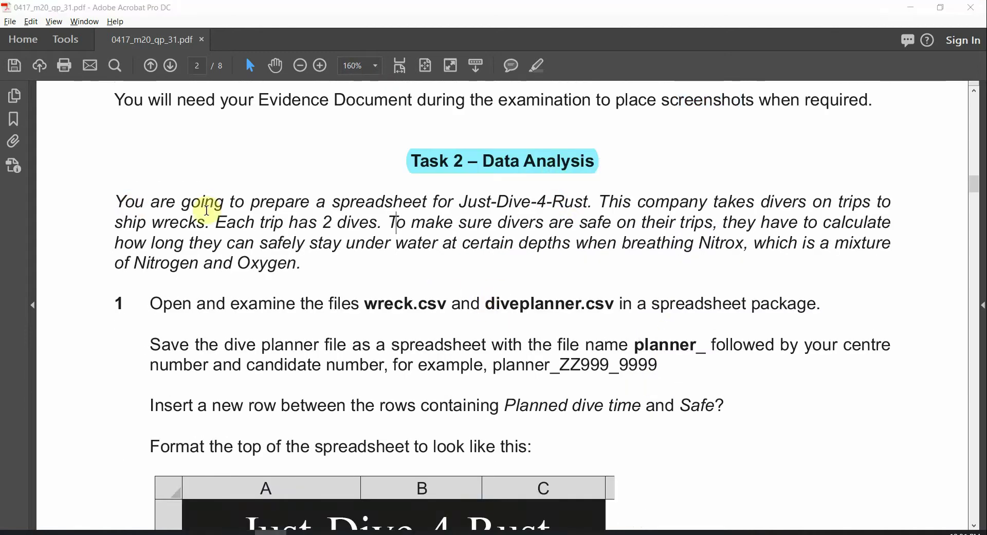
Highlight the phrase 'trip has 2 dives' in the Task 2 introduction
{"action": "left_click_drag", "start_coordinate": [370, 204], "coordinate": [588, 205]}
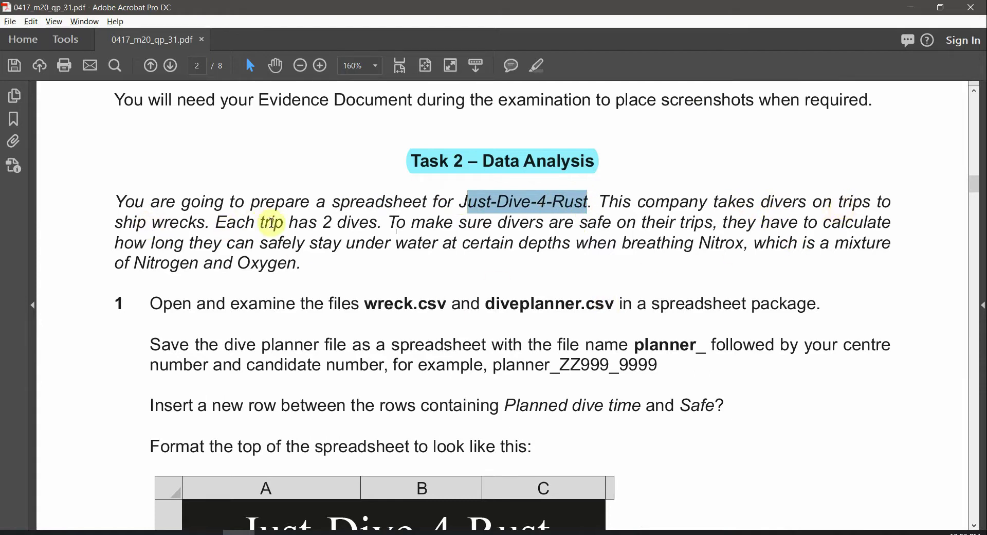
{"action": "left_click_drag", "start_coordinate": [381, 221], "coordinate": [260, 222]}
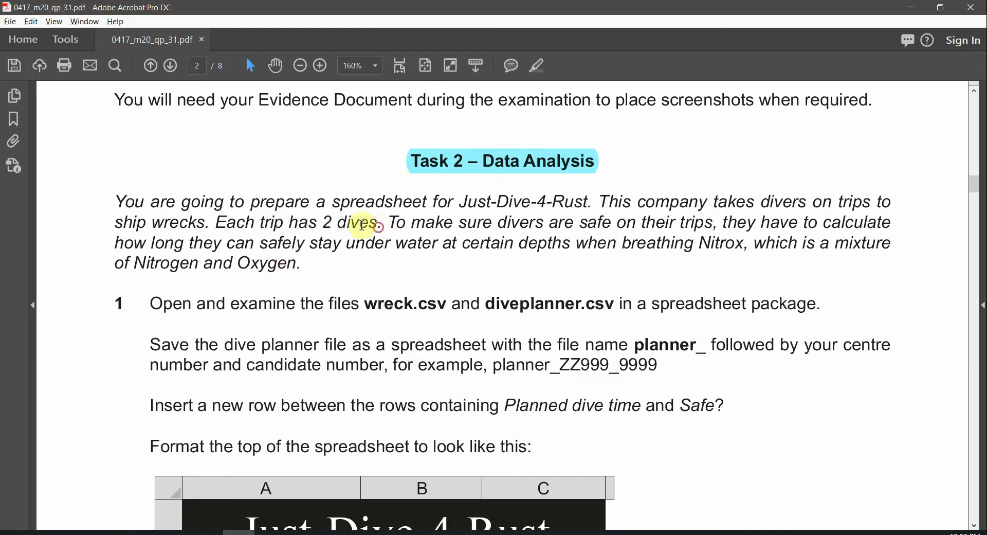
{"action": "left_click_drag", "start_coordinate": [380, 224], "coordinate": [293, 227]}
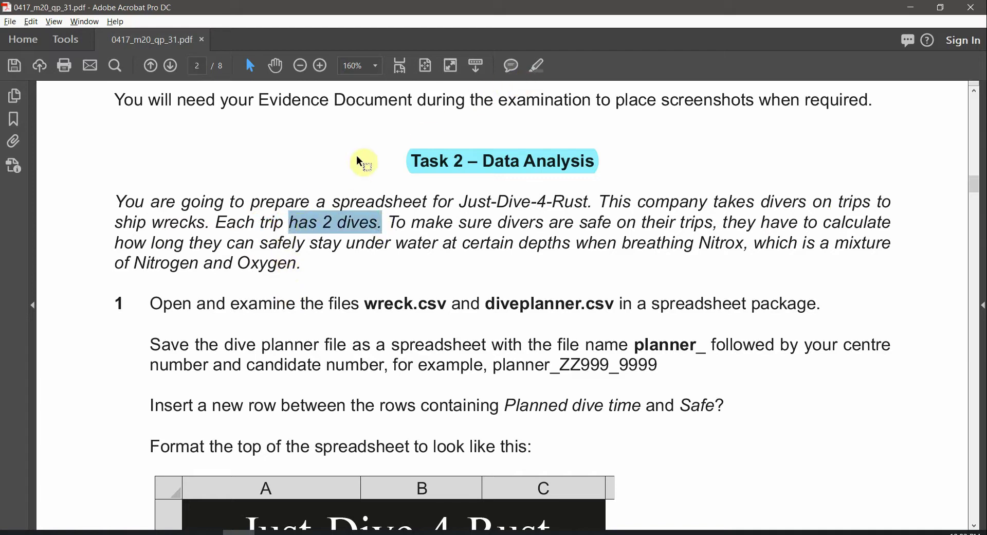
{"action": "double_click", "coordinate": [266, 224]}
{"action": "left_click_drag", "start_coordinate": [260, 222], "coordinate": [378, 223]}
{"action": "left_click", "coordinate": [538, 63]}
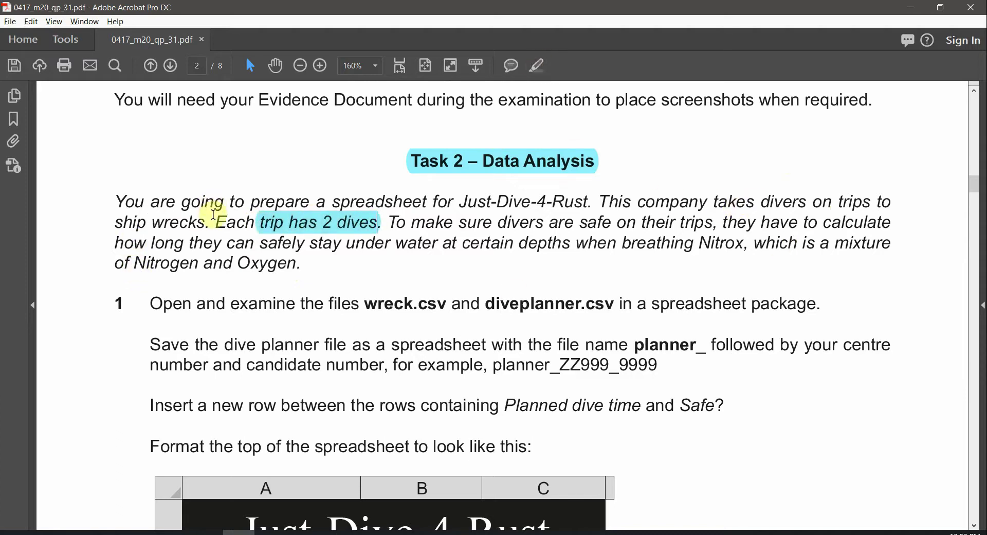
Highlight the words 'long' and 'depths', then zoom the page back to 125%
{"action": "left_click_drag", "start_coordinate": [161, 223], "coordinate": [114, 222]}
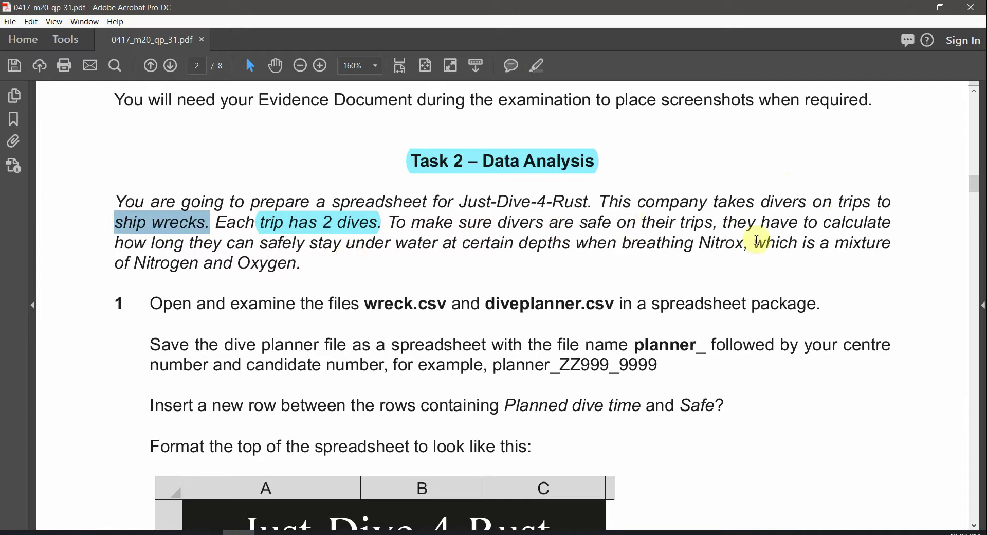
{"action": "double_click", "coordinate": [167, 243]}
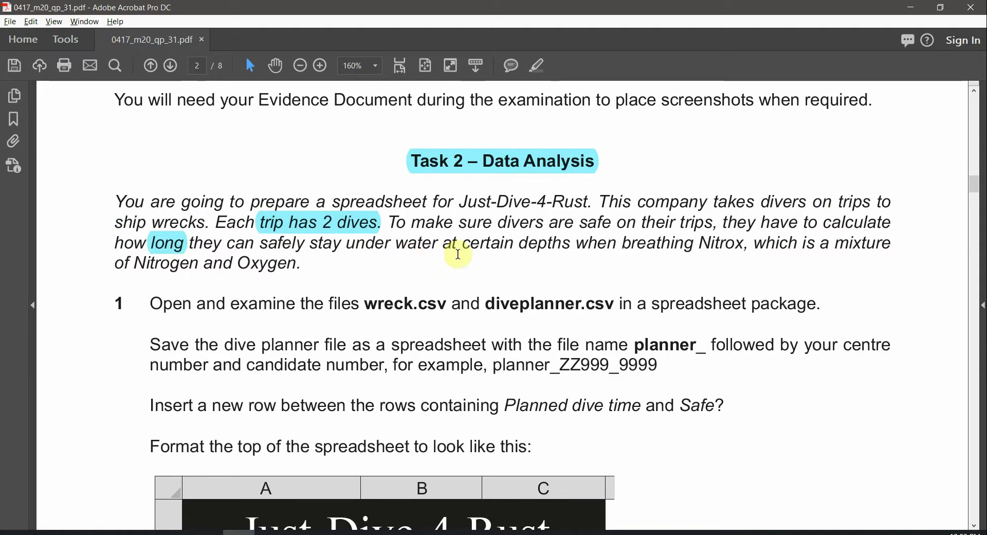
{"action": "double_click", "coordinate": [544, 243]}
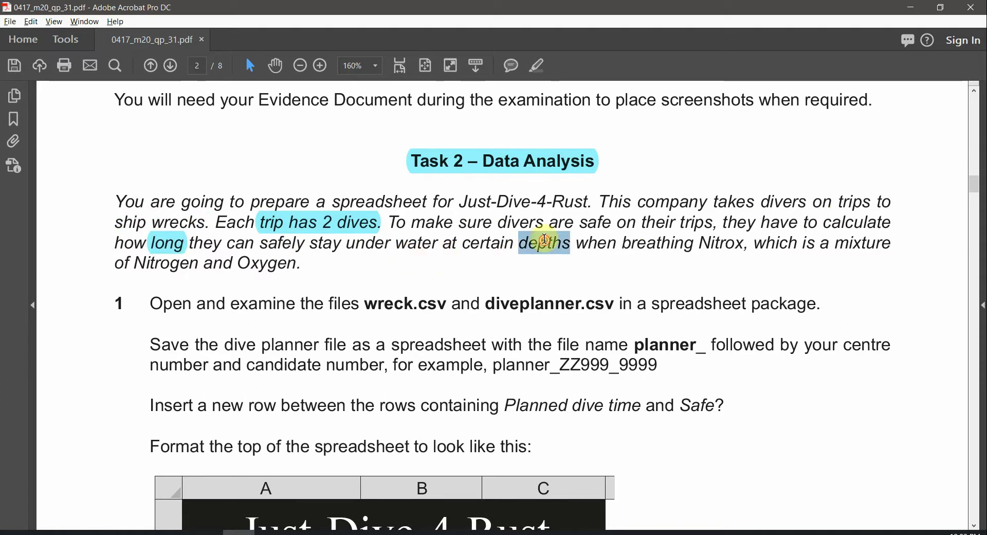
{"action": "left_click", "coordinate": [536, 66]}
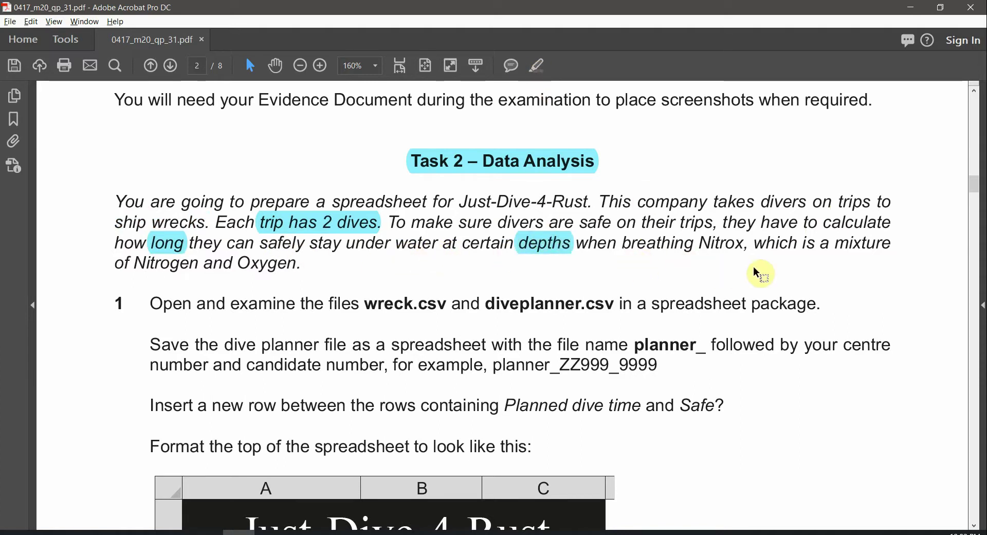
{"action": "double_click", "coordinate": [270, 264]}
{"action": "double_click", "coordinate": [183, 265]}
{"action": "scroll", "coordinate": [426, 327], "scroll_direction": "down", "scroll_amount": 1}
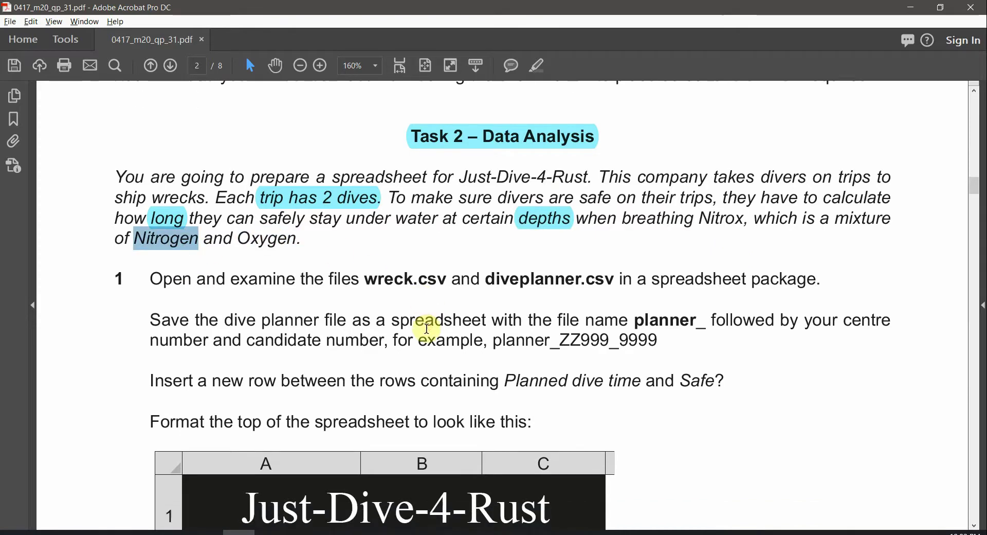
{"action": "key", "text": "ctrl+minus"}
Highlight the diveplanner.csv file name and open wreck.csv in Excel from the source folder
{"action": "scroll", "coordinate": [226, 282], "scroll_direction": "down", "scroll_amount": 1}
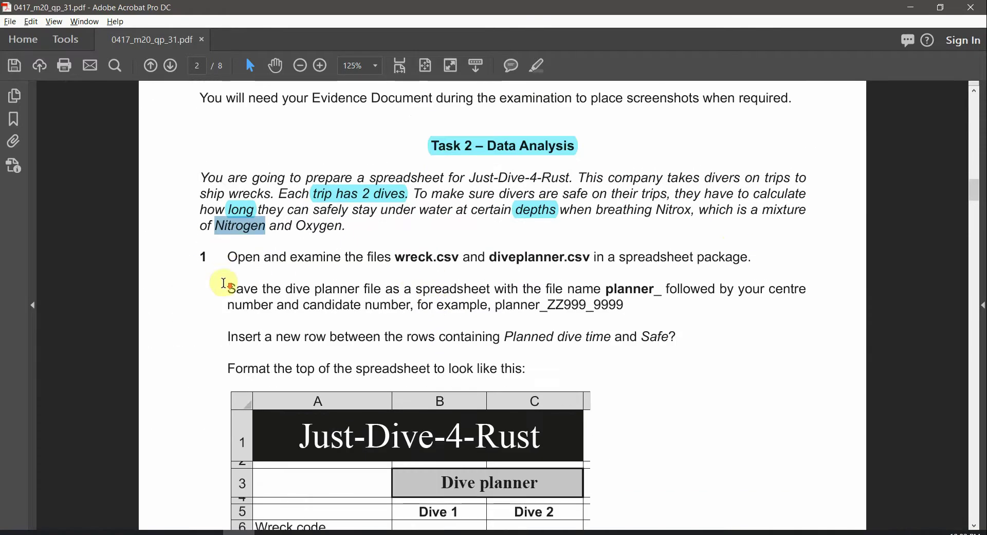
{"action": "left_click_drag", "start_coordinate": [394, 258], "coordinate": [589, 260]}
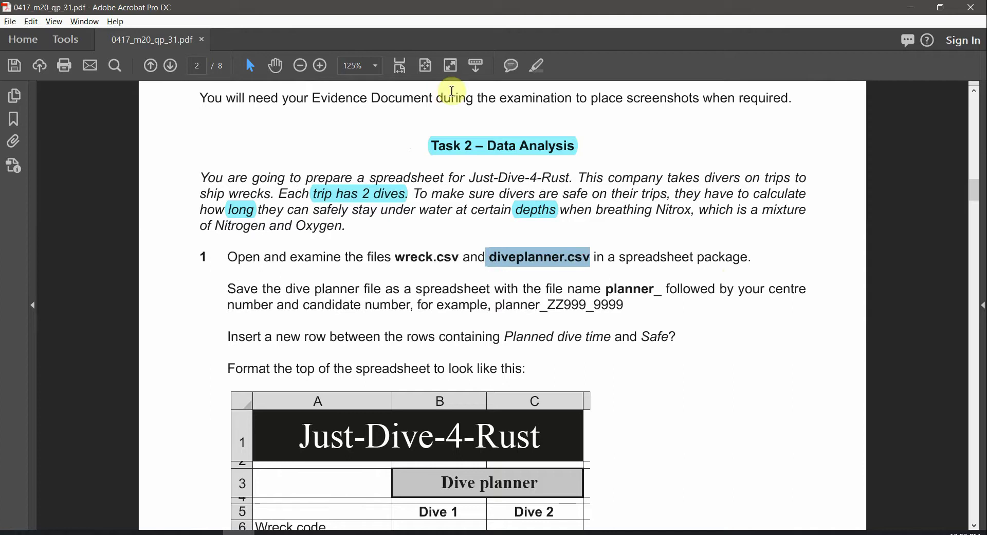
{"action": "mouse_move", "coordinate": [460, 257]}
{"action": "left_mouse_down"}
{"action": "mouse_move", "coordinate": [416, 256]}
{"action": "mouse_move", "coordinate": [465, 257]}
{"action": "left_mouse_up"}
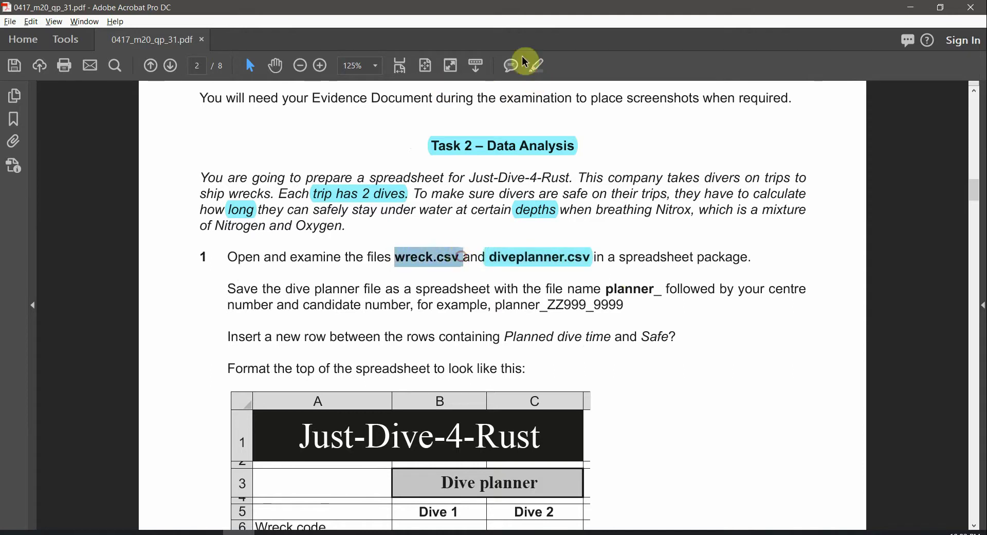
{"action": "left_click", "coordinate": [537, 65]}
{"action": "left_click", "coordinate": [147, 531]}
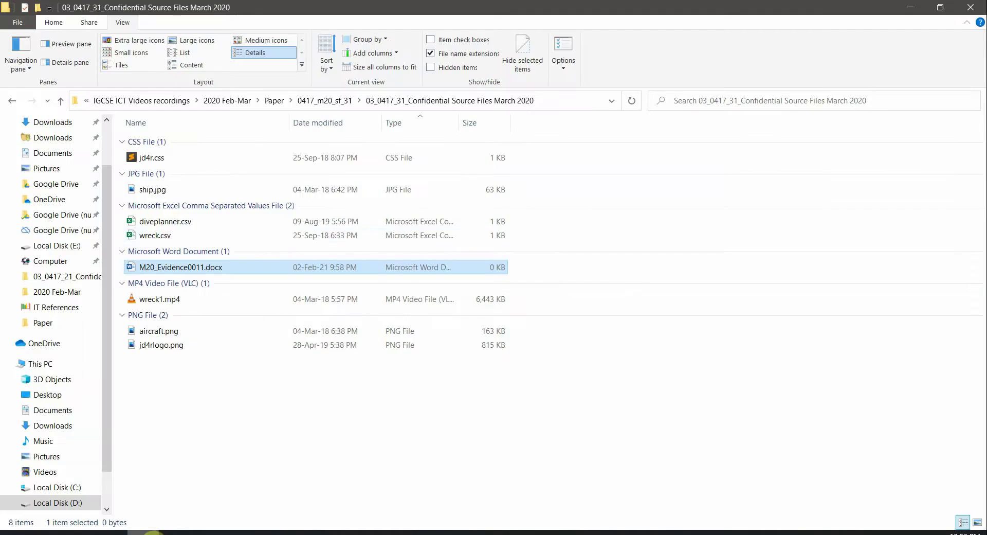
{"action": "left_click", "coordinate": [154, 237]}
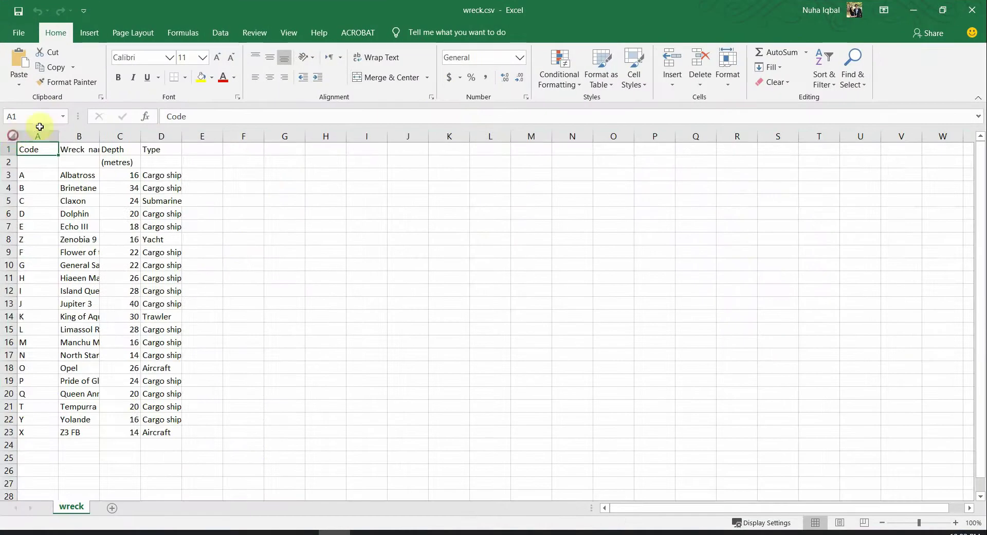
AutoFit all columns of the wreck sheet so every entry fits
{"action": "left_click", "coordinate": [12, 135]}
{"action": "double_click", "coordinate": [58, 136]}
{"action": "left_click", "coordinate": [152, 242]}
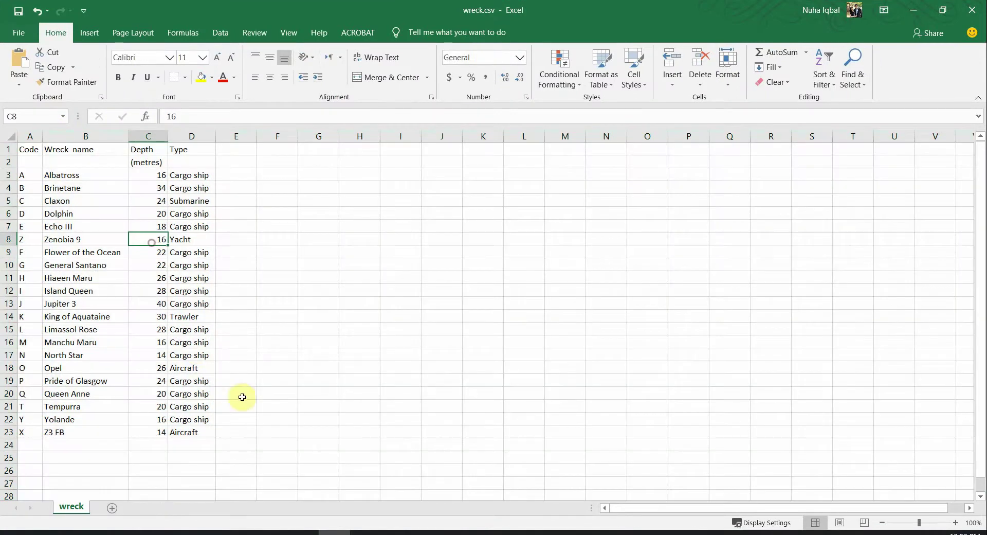
Review the code, wreck name (B3:B23), depth and type (D3:D23) columns
{"action": "left_click", "coordinate": [33, 134]}
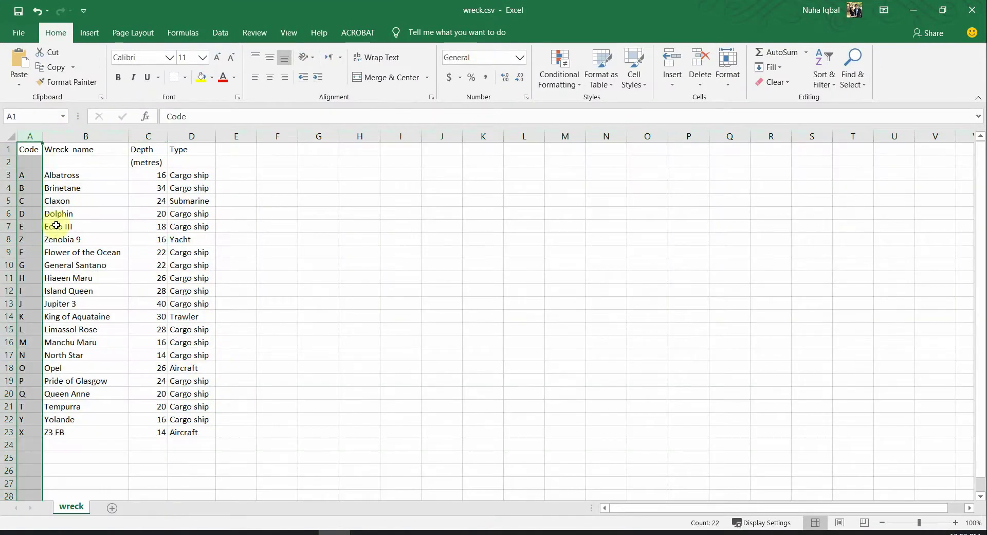
{"action": "left_click", "coordinate": [86, 141]}
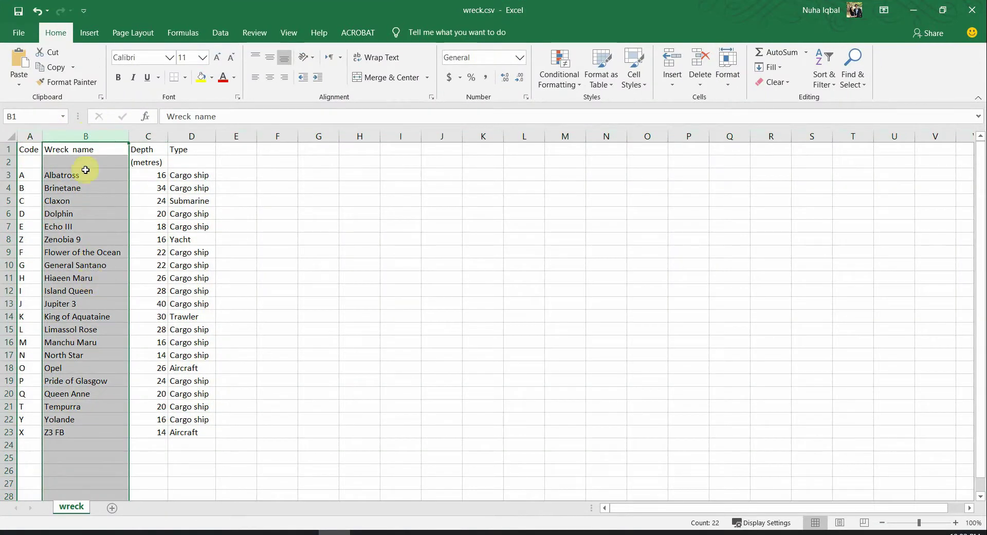
{"action": "left_click_drag", "start_coordinate": [82, 172], "coordinate": [95, 432]}
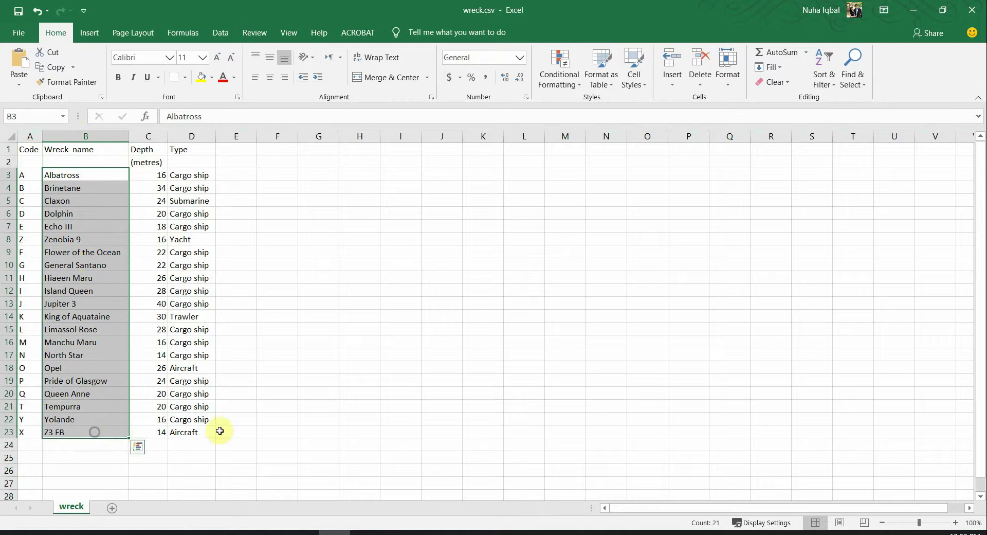
{"action": "left_click", "coordinate": [140, 134]}
{"action": "left_click", "coordinate": [148, 161]}
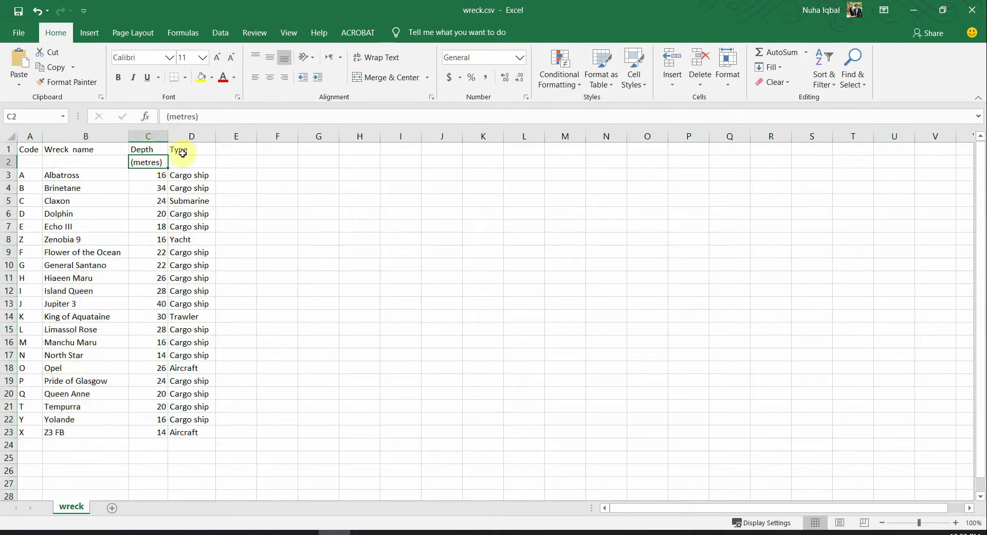
{"action": "left_click", "coordinate": [191, 136]}
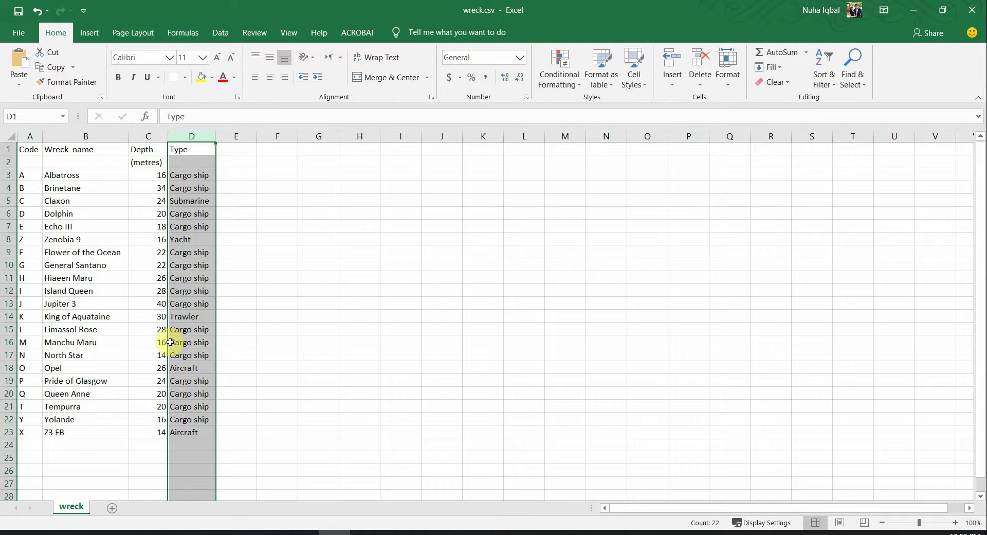
{"action": "left_click", "coordinate": [199, 201]}
{"action": "left_click_drag", "start_coordinate": [193, 174], "coordinate": [205, 430]}
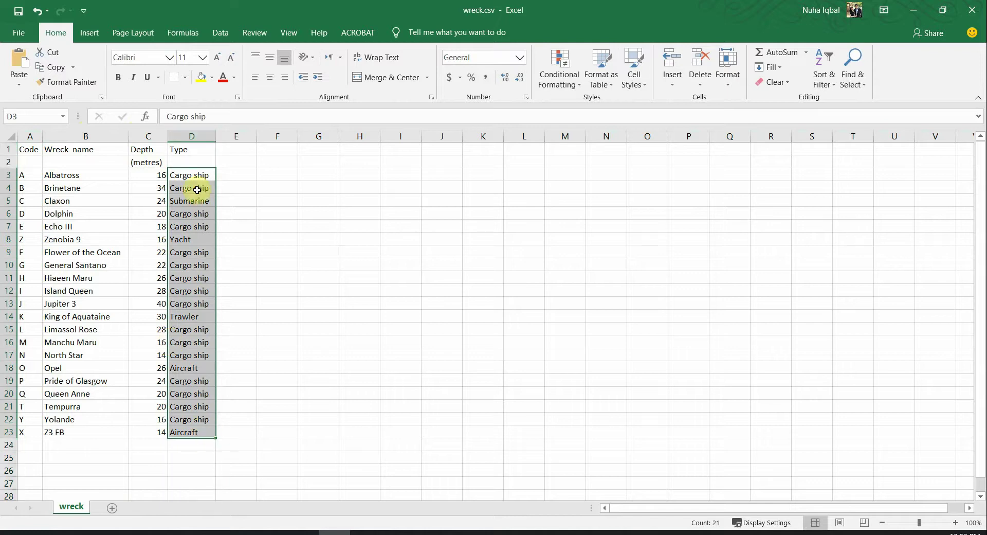
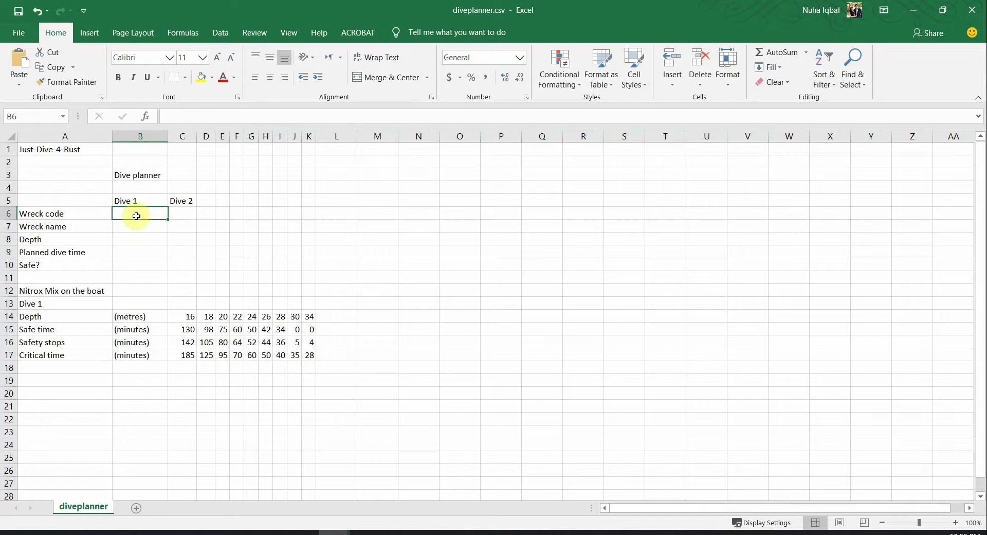
Review the Dive 1 and Dive 2 wreck code, wreck name, depth, dive time and Safe? cells (B6:C10)
{"action": "left_click", "coordinate": [67, 212]}
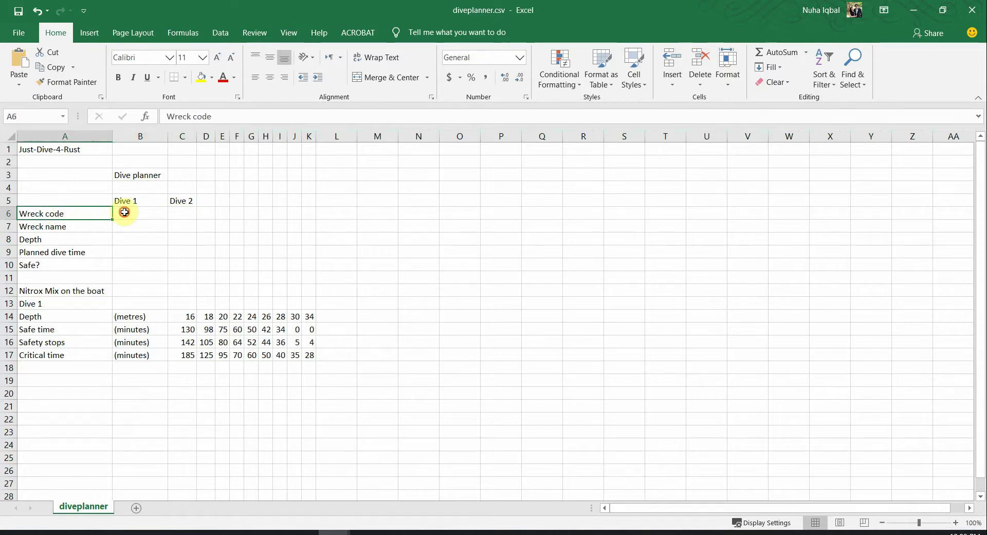
{"action": "left_click", "coordinate": [131, 213]}
{"action": "left_click", "coordinate": [170, 212]}
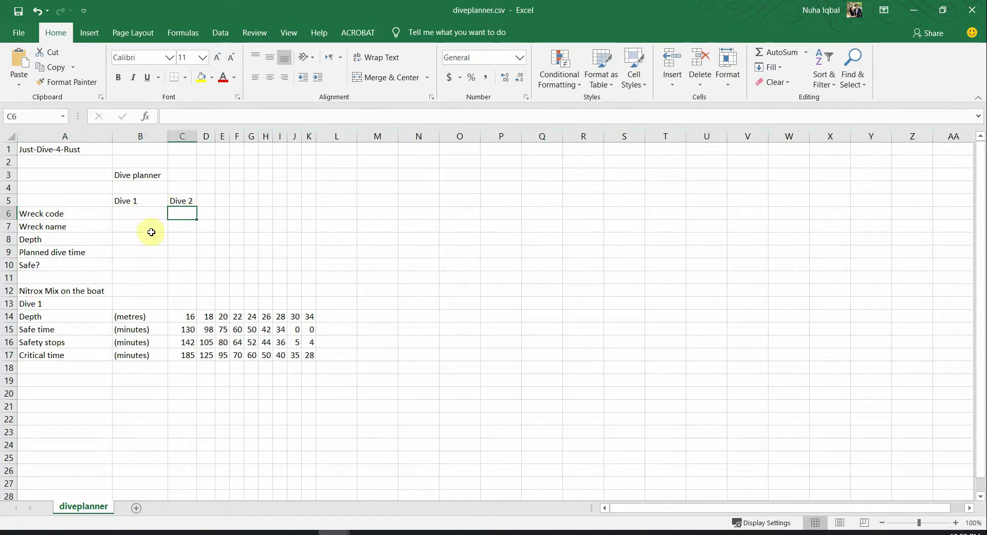
{"action": "left_click", "coordinate": [135, 225]}
{"action": "left_click", "coordinate": [186, 230]}
{"action": "left_click", "coordinate": [132, 242]}
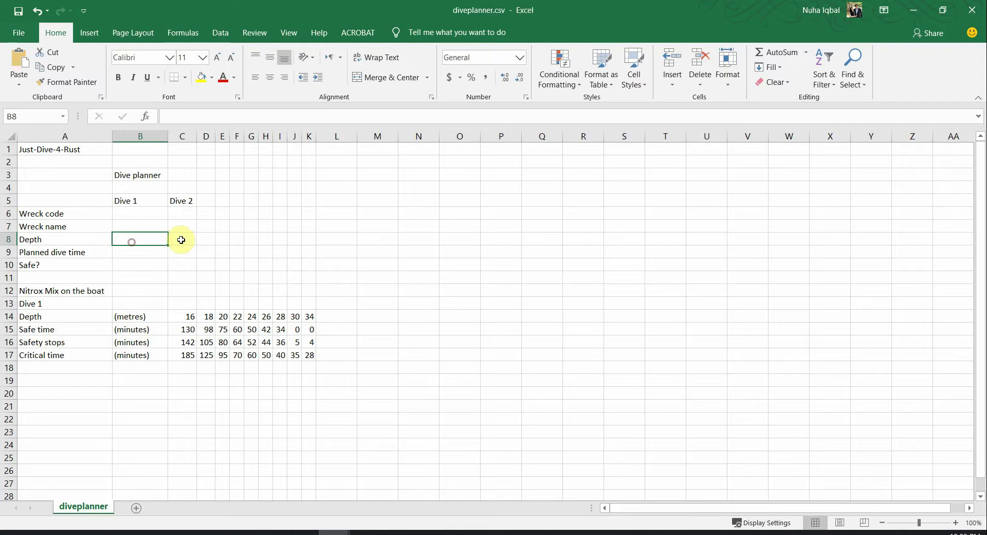
{"action": "left_click", "coordinate": [181, 238]}
{"action": "left_click", "coordinate": [128, 253]}
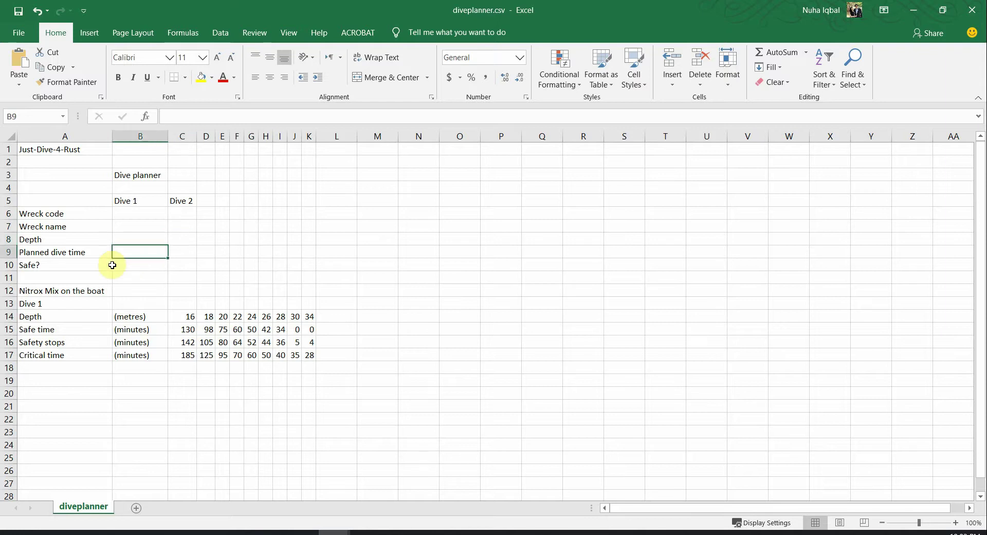
{"action": "left_click", "coordinate": [180, 254]}
{"action": "left_click", "coordinate": [153, 267]}
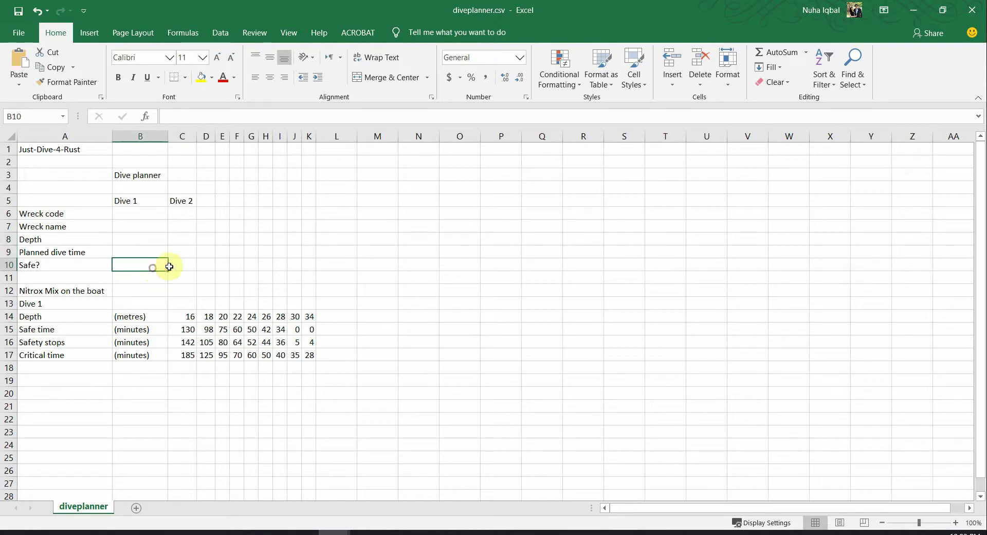
{"action": "left_click", "coordinate": [184, 266]}
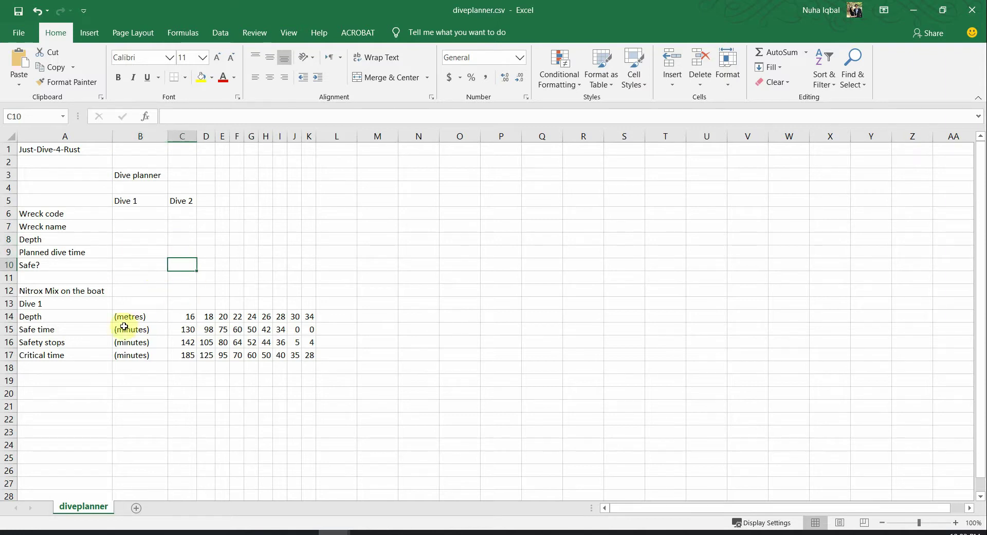
Inspect the Nitrox rows 12–17 and their labels, then snap the planner to the left half
{"action": "left_click", "coordinate": [144, 289]}
{"action": "left_click_drag", "start_coordinate": [187, 287], "coordinate": [291, 292]}
{"action": "left_click_drag", "start_coordinate": [151, 306], "coordinate": [350, 304]}
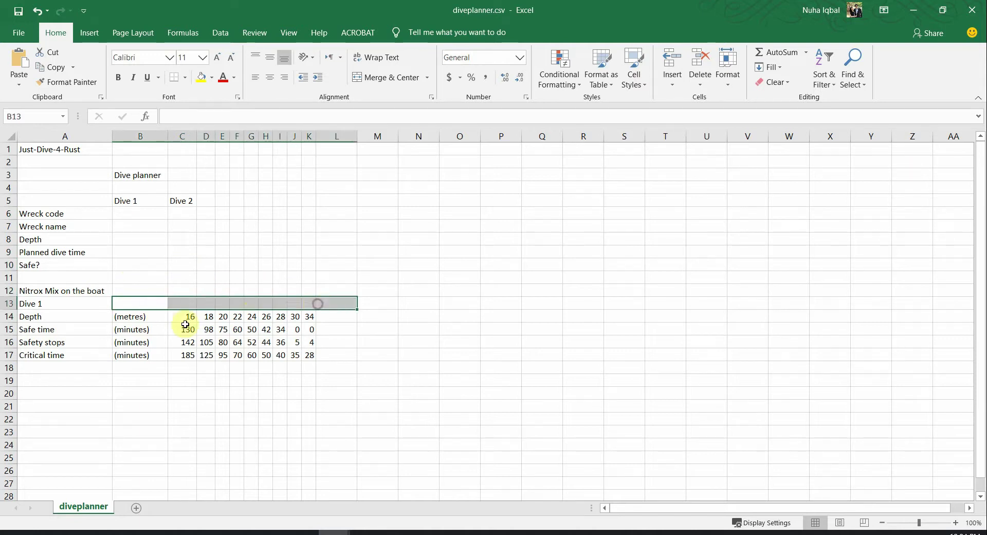
{"action": "left_click_drag", "start_coordinate": [143, 317], "coordinate": [310, 357]}
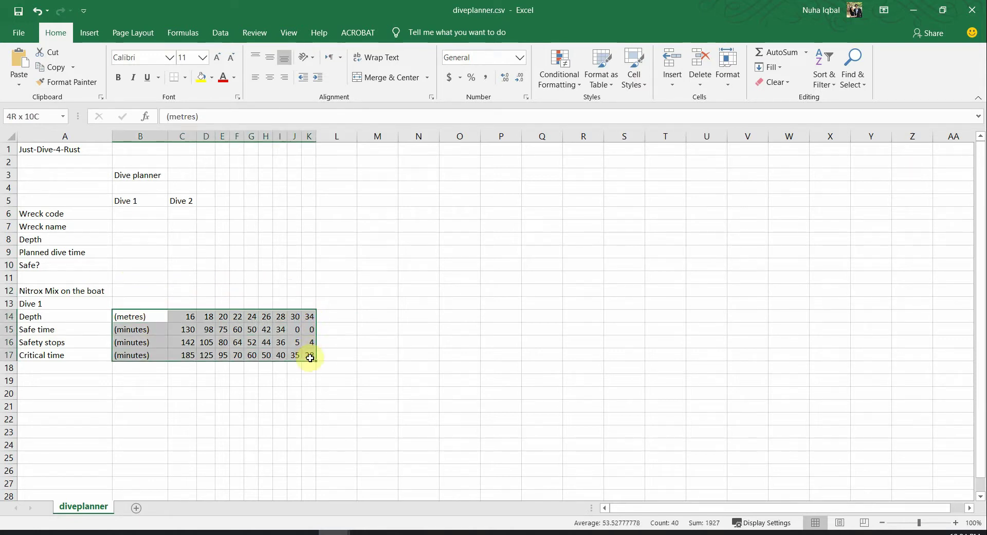
{"action": "left_click", "coordinate": [67, 328]}
{"action": "left_click", "coordinate": [59, 342]}
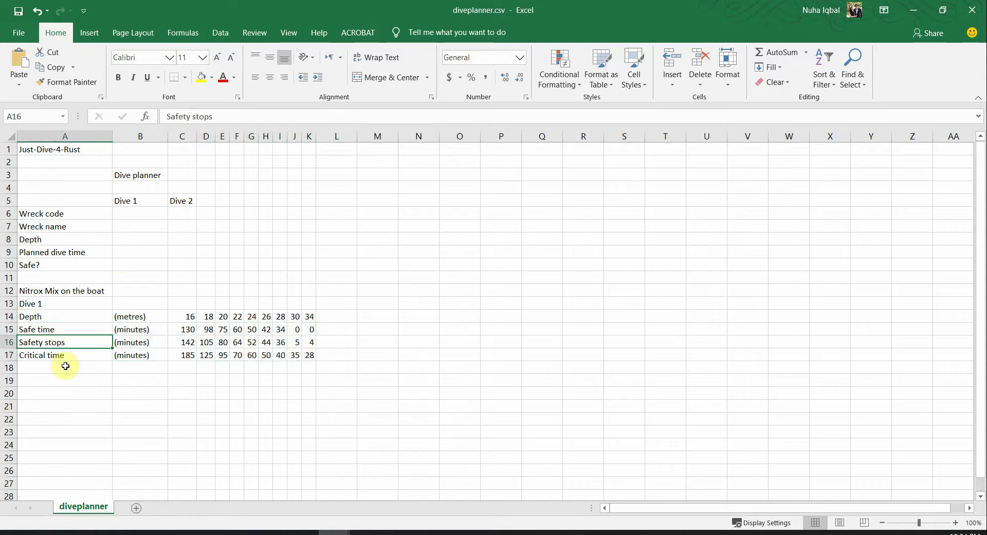
{"action": "left_click", "coordinate": [54, 358]}
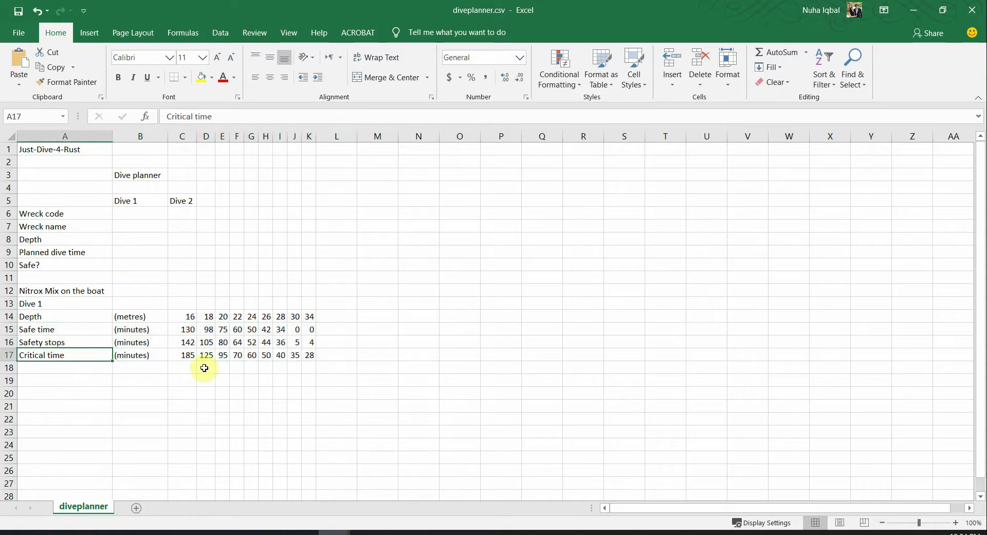
{"action": "left_click_drag", "start_coordinate": [252, 9], "coordinate": [2, 196]}
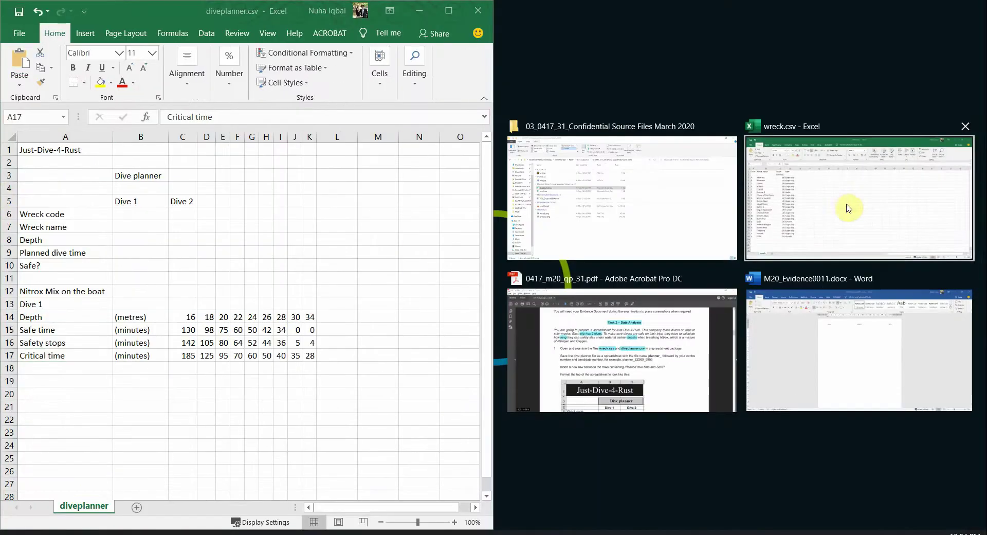
Snap wreck.csv to the right half and select its wreck code and wreck name columns
{"action": "left_click", "coordinate": [848, 207]}
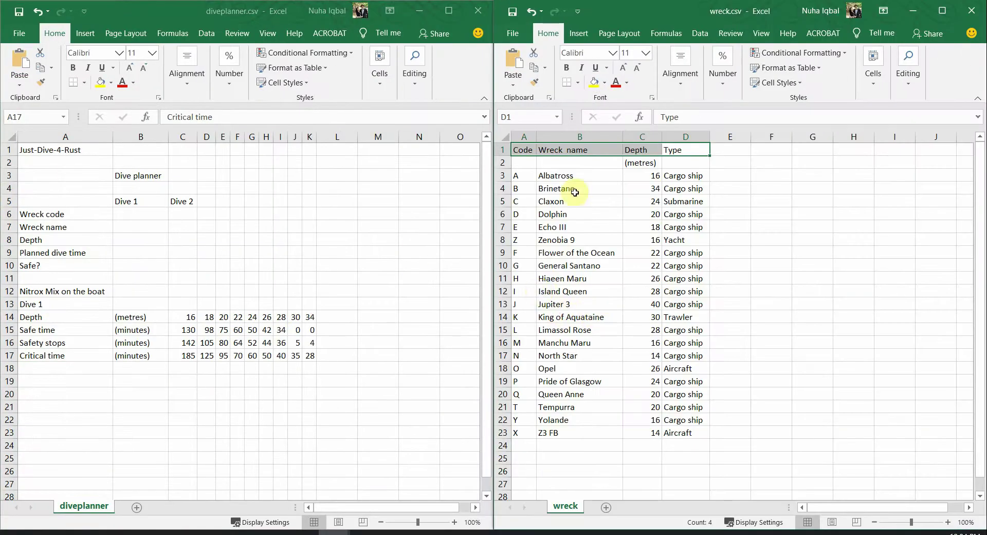
{"action": "left_click", "coordinate": [543, 188]}
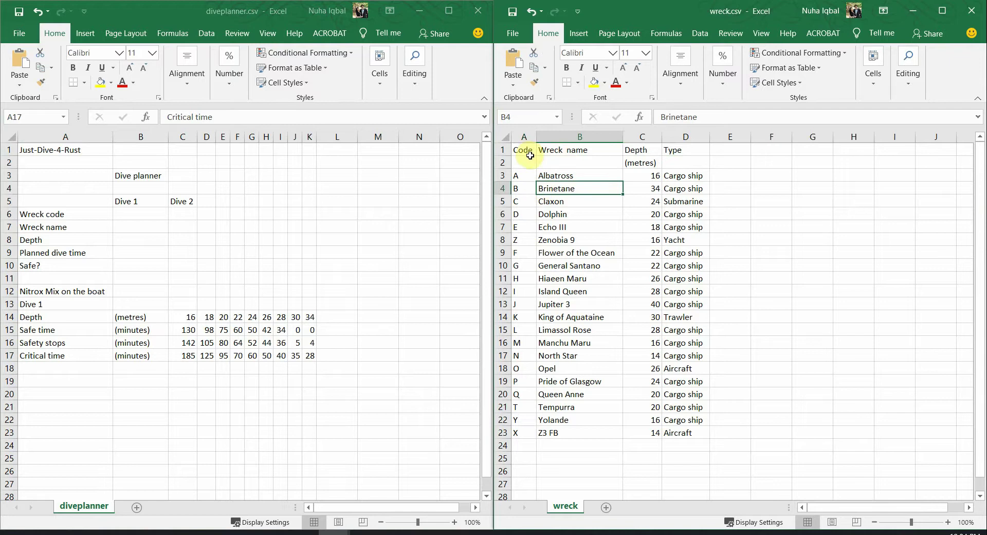
{"action": "left_click_drag", "start_coordinate": [529, 151], "coordinate": [526, 437]}
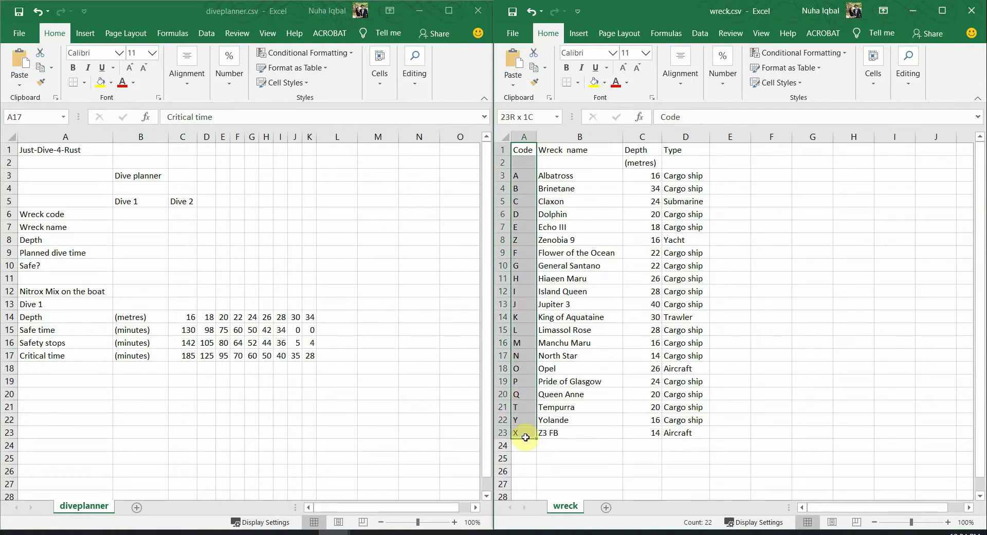
{"action": "left_click_drag", "start_coordinate": [586, 150], "coordinate": [525, 432]}
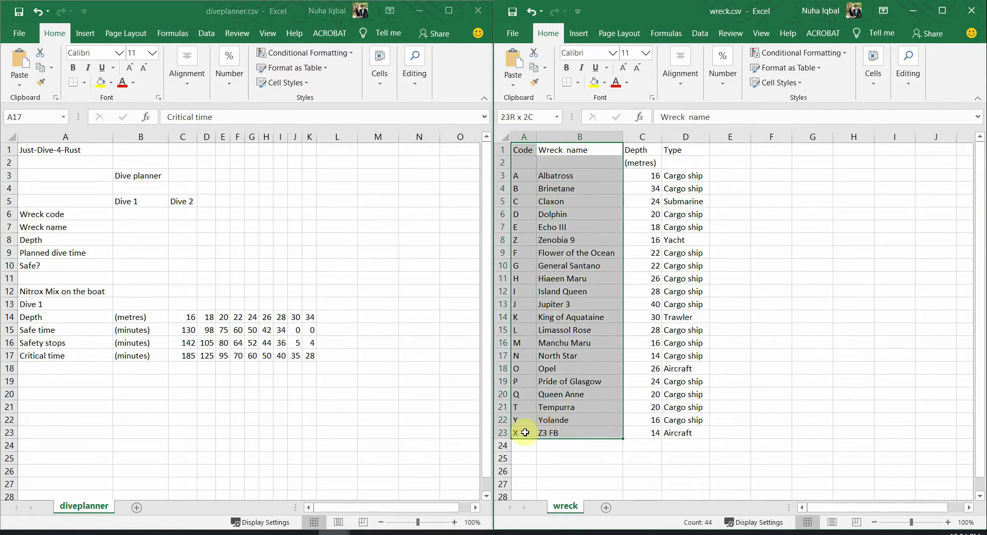
Compare planner cells B6 and B7 with the wreck codes A3:A22 and names B3:B23
{"action": "left_click", "coordinate": [65, 209]}
{"action": "left_click", "coordinate": [126, 217]}
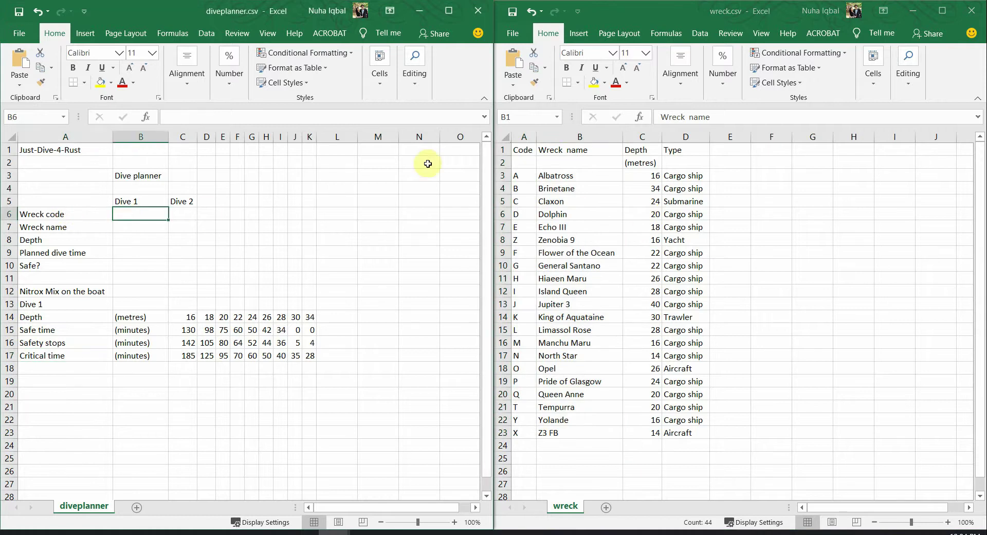
{"action": "left_click", "coordinate": [525, 181]}
{"action": "left_click_drag", "start_coordinate": [525, 181], "coordinate": [514, 419]}
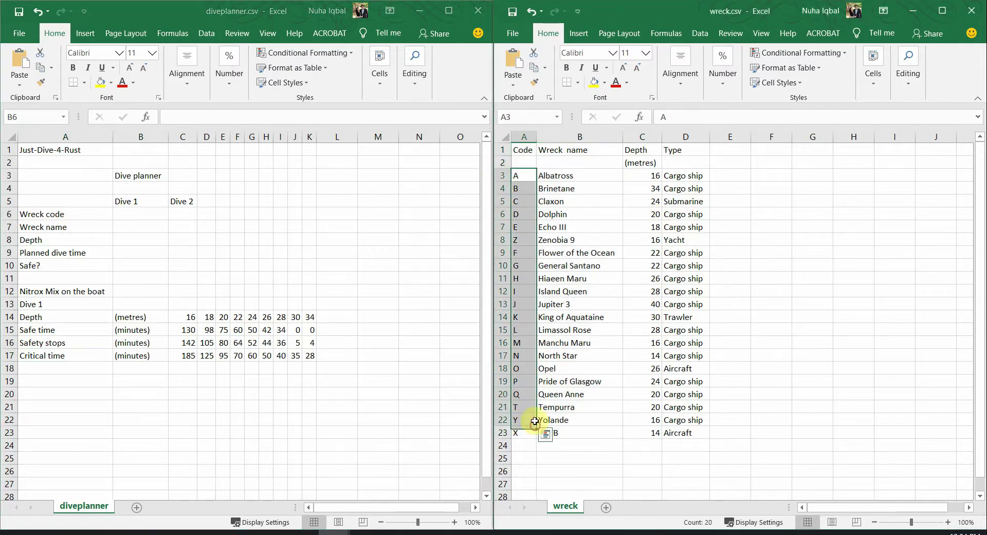
{"action": "left_click", "coordinate": [146, 250]}
{"action": "left_click", "coordinate": [119, 228]}
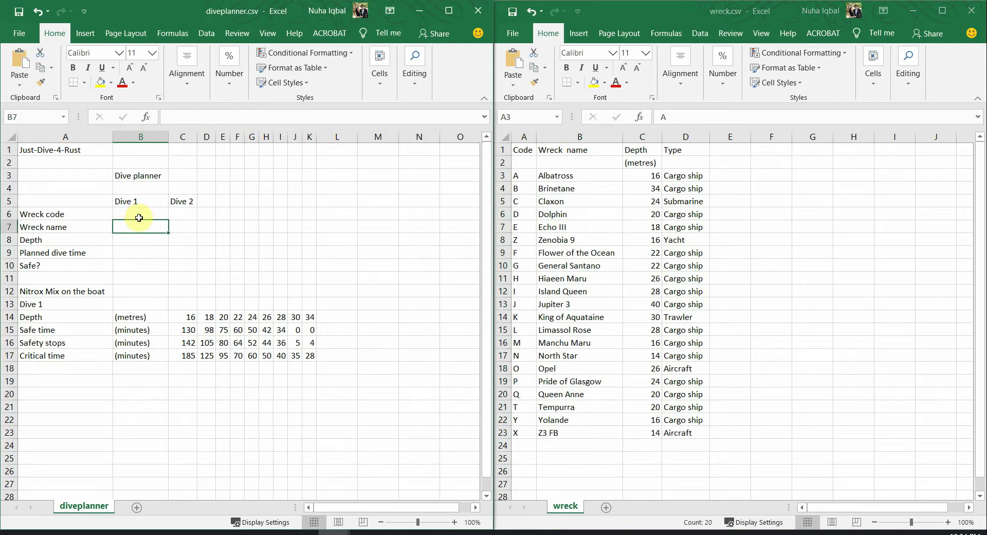
{"action": "left_click_drag", "start_coordinate": [577, 175], "coordinate": [576, 435]}
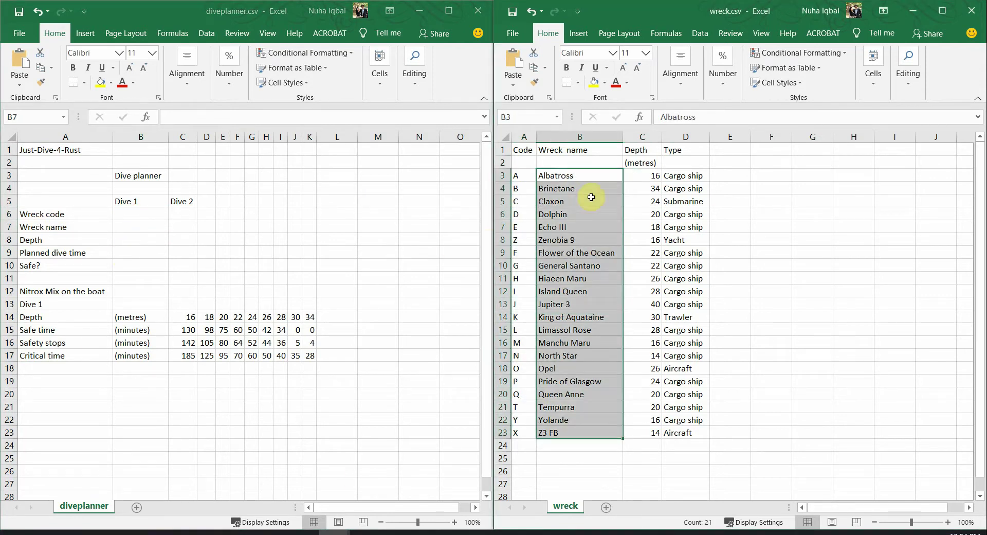
Check the Depth label against wreck types D3:D23 and select planner block B10:G14
{"action": "left_click", "coordinate": [62, 239]}
{"action": "left_click", "coordinate": [105, 240]}
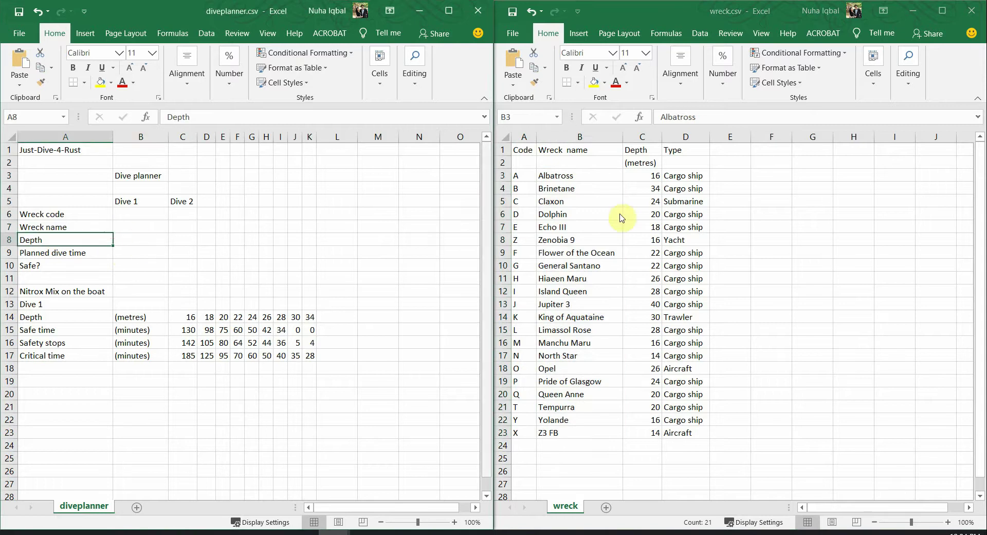
{"action": "key", "text": "alt+Tab"}
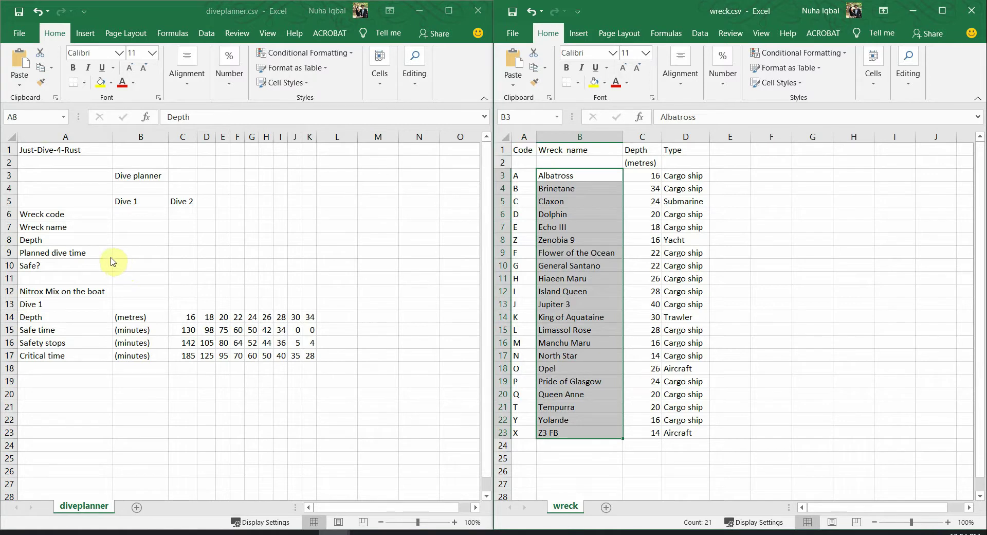
{"action": "key", "text": "alt+Tab"}
{"action": "key", "text": "alt+Tab"}
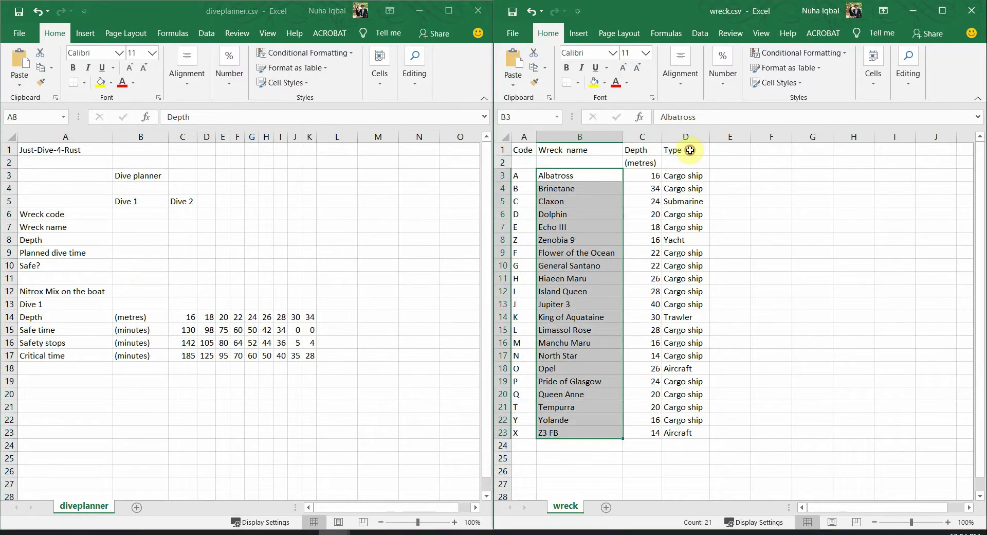
{"action": "left_click_drag", "start_coordinate": [680, 179], "coordinate": [687, 431]}
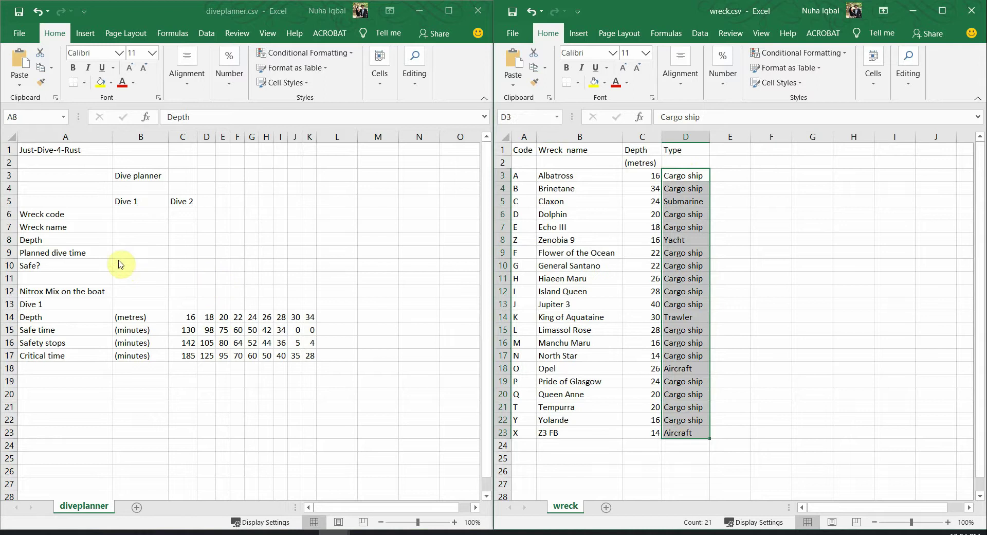
{"action": "key", "text": "alt+Tab"}
{"action": "left_click_drag", "start_coordinate": [135, 263], "coordinate": [252, 322]}
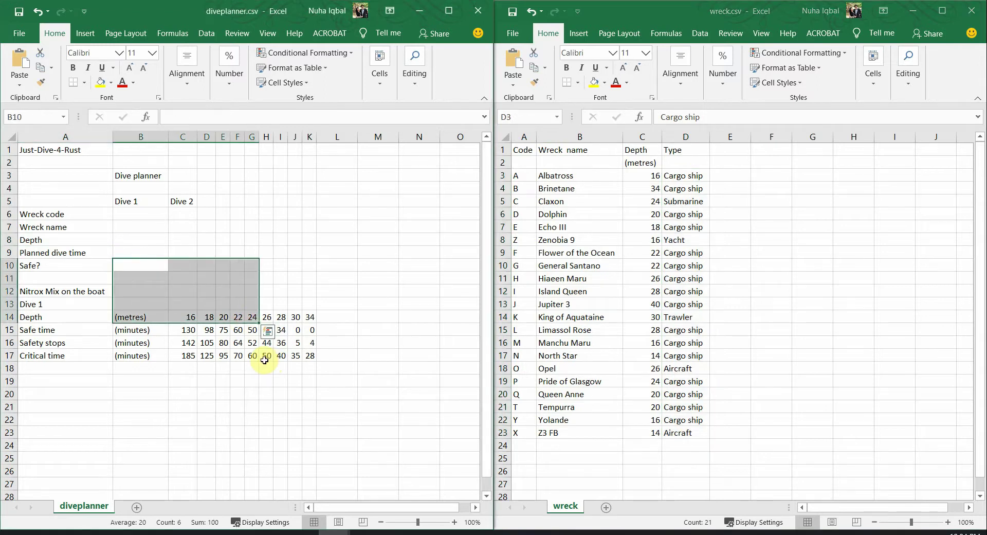
{"action": "key", "text": "alt+Tab"}
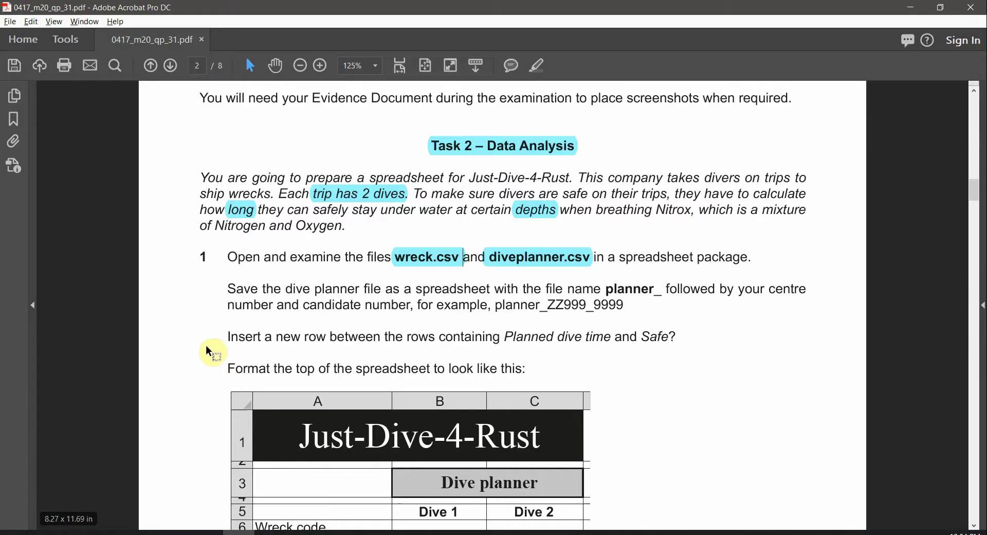
Select the example file name planner_ZZ999_9999 in the task PDF, then return to the dive planner
{"action": "scroll", "coordinate": [386, 307], "scroll_direction": "down", "scroll_amount": 2}
{"action": "scroll", "coordinate": [415, 306], "scroll_direction": "down", "scroll_amount": 1}
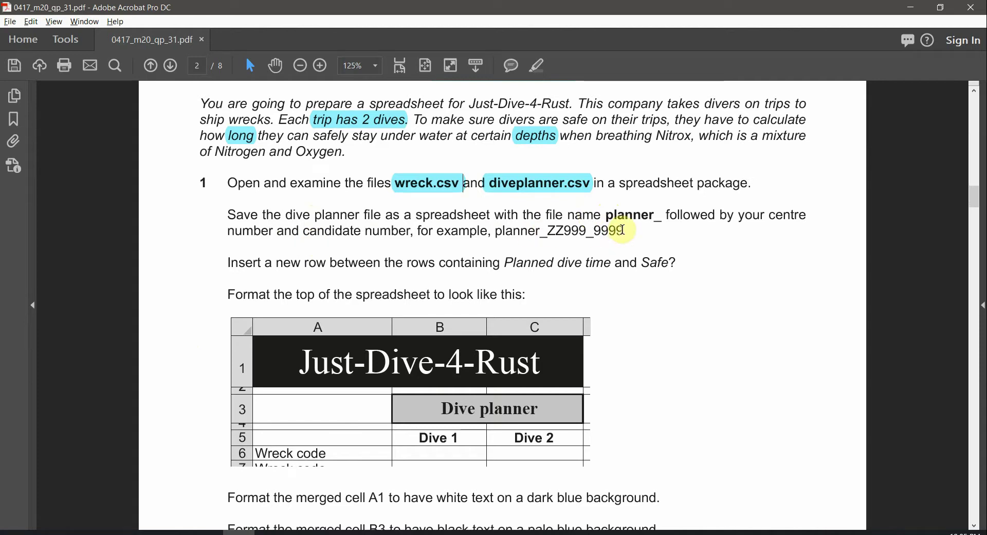
{"action": "left_click_drag", "start_coordinate": [623, 230], "coordinate": [496, 231]}
{"action": "key", "text": "ctrl+c"}
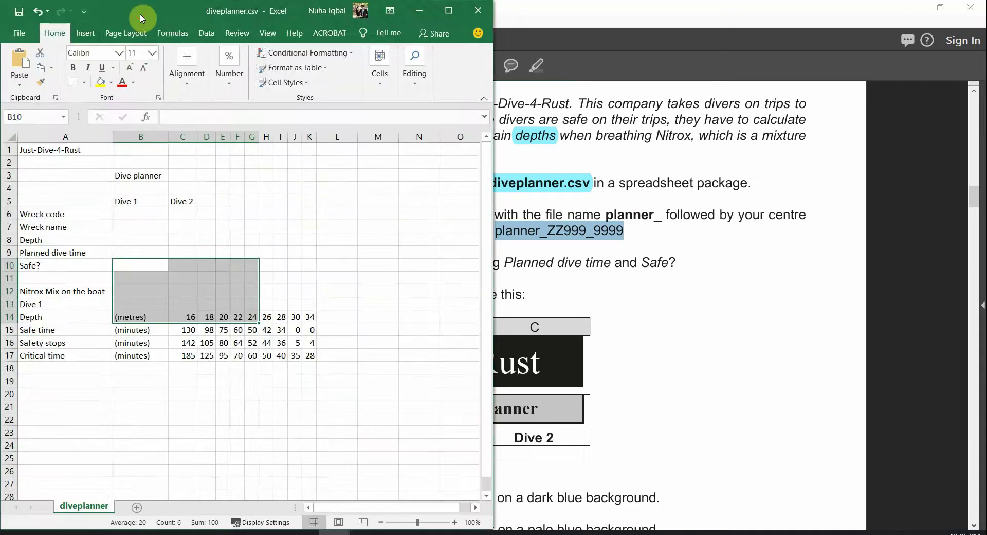
{"action": "double_click", "coordinate": [139, 18]}
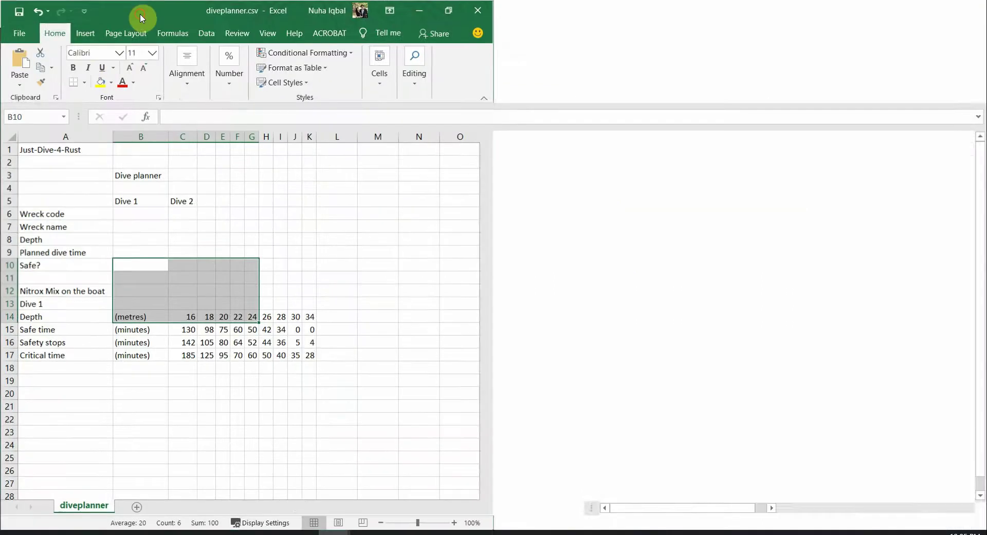
In Save As, paste planner_ZZ999_9999 as the file name and edit it to the centre and candidate number
{"action": "left_click", "coordinate": [17, 32]}
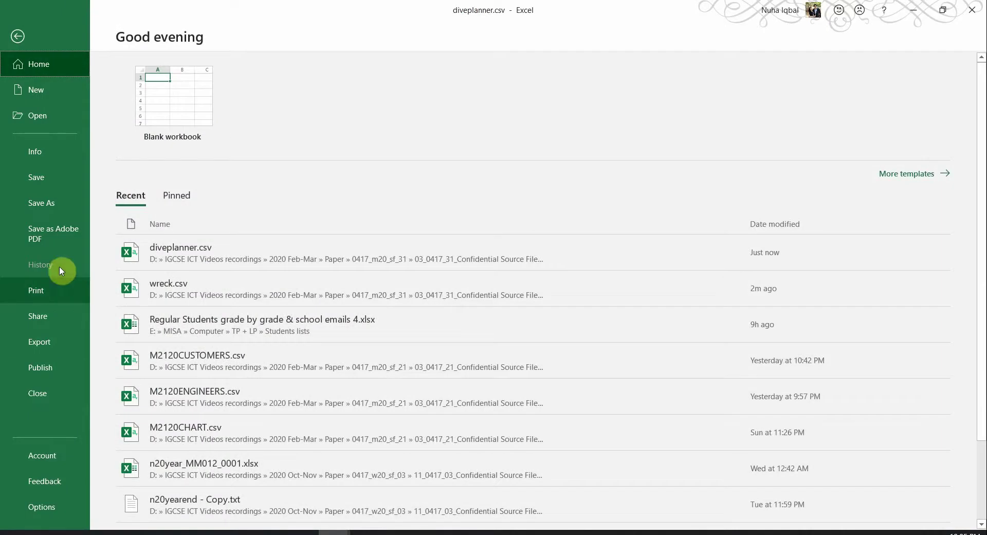
{"action": "left_click", "coordinate": [57, 203]}
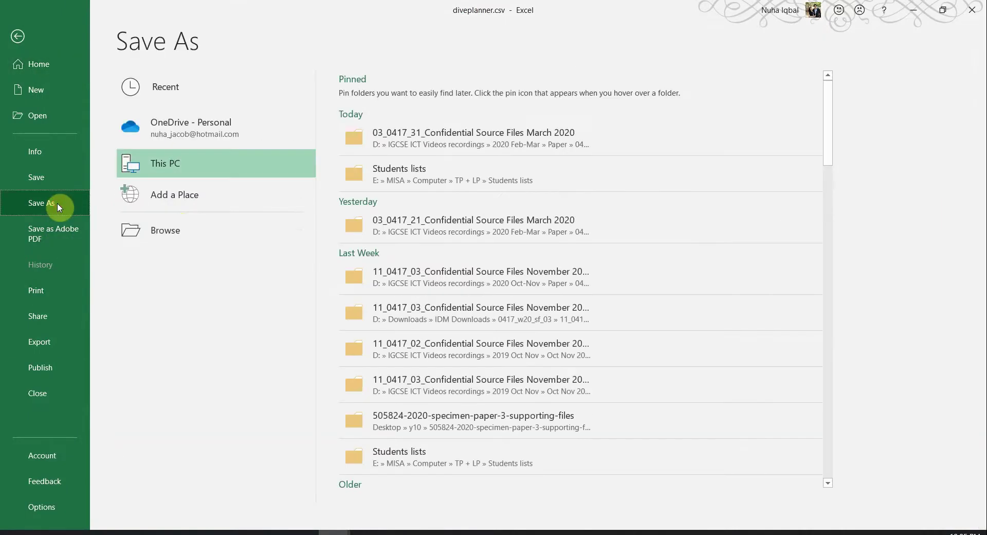
{"action": "left_click", "coordinate": [180, 224]}
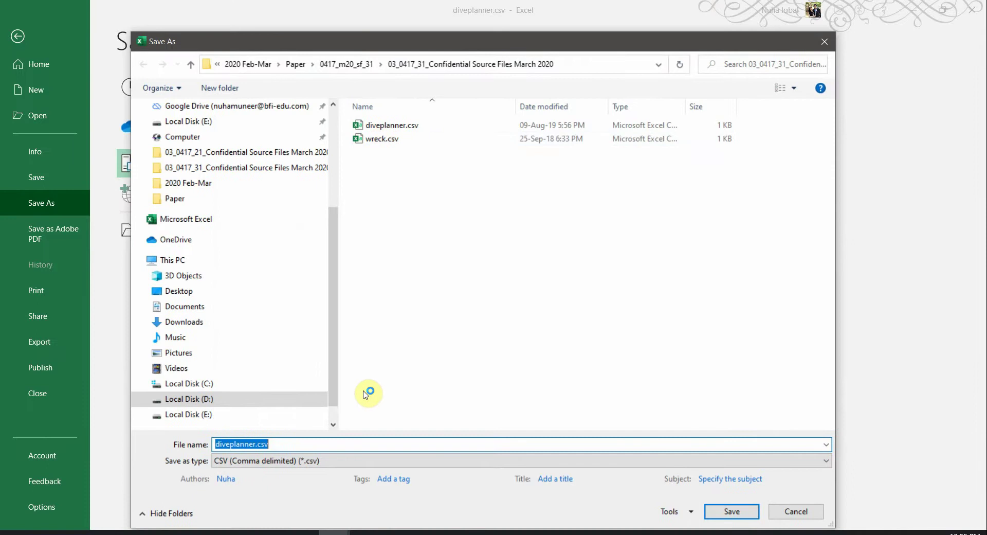
{"action": "key", "text": "ctrl+v"}
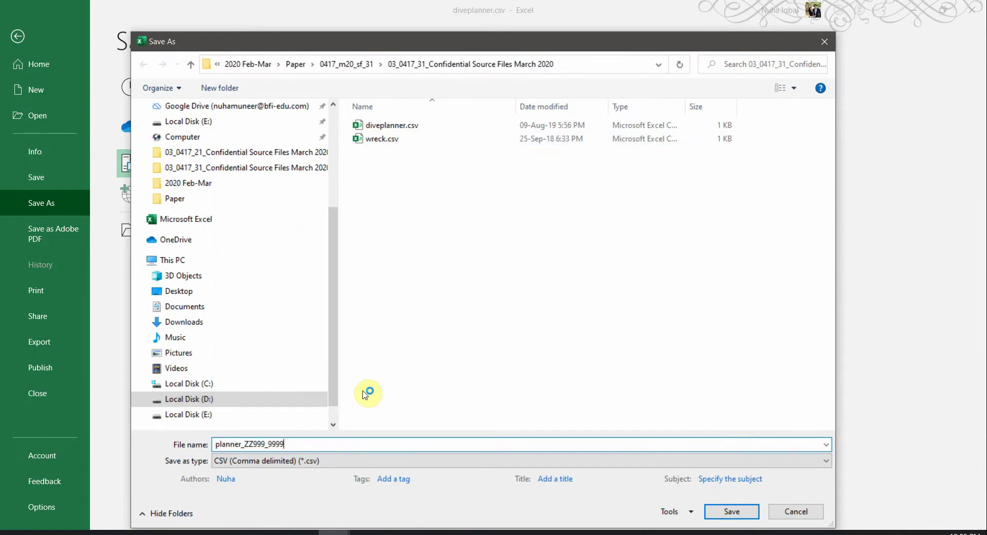
{"action": "double_click", "coordinate": [249, 443]}
{"action": "left_click", "coordinate": [248, 444]}
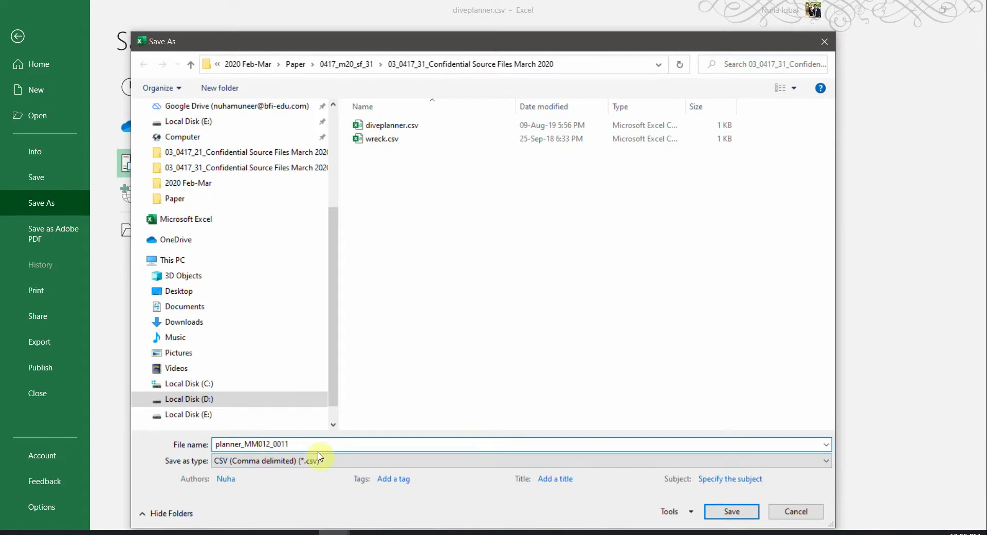
{"action": "key", "text": "alt+Tab"}
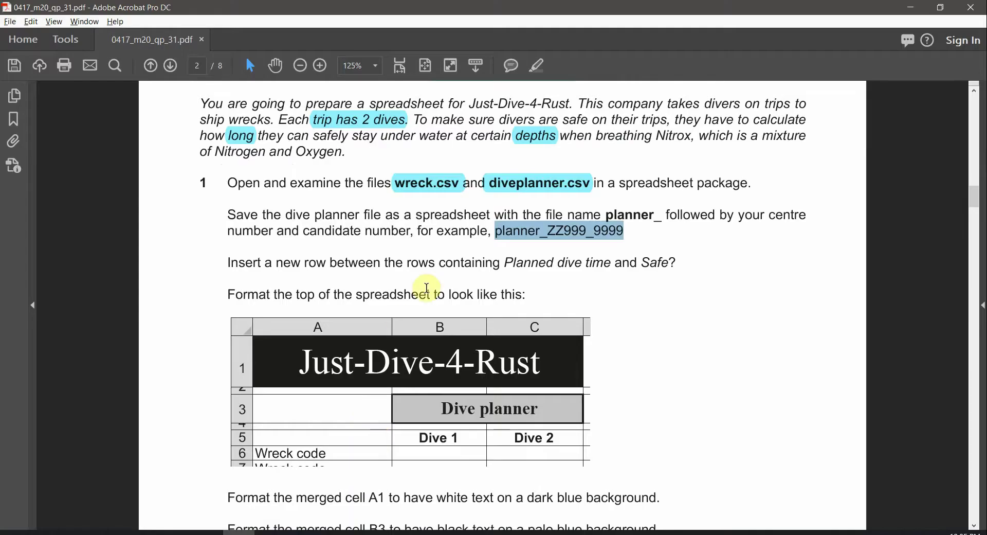
{"action": "key", "text": "alt+Tab"}
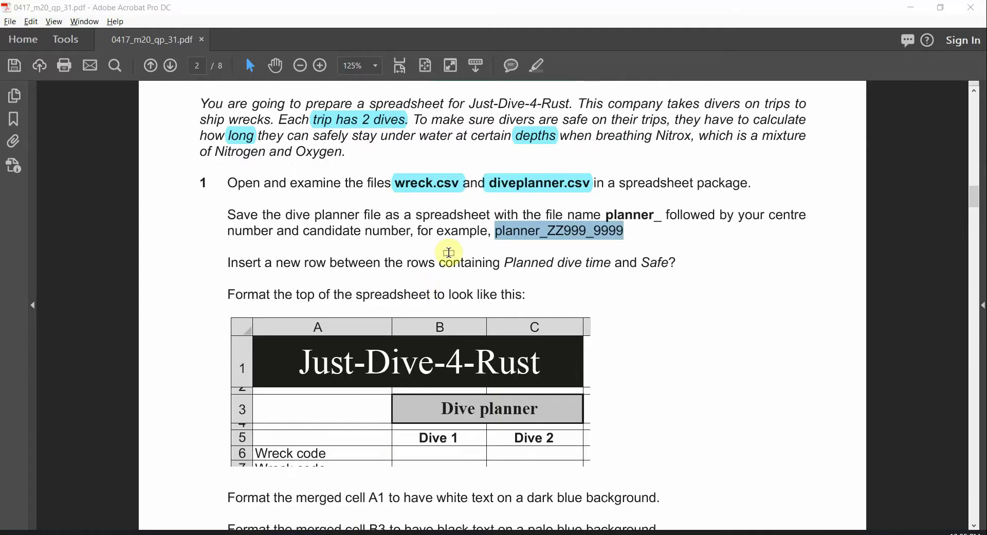
{"action": "key", "text": "alt+Tab"}
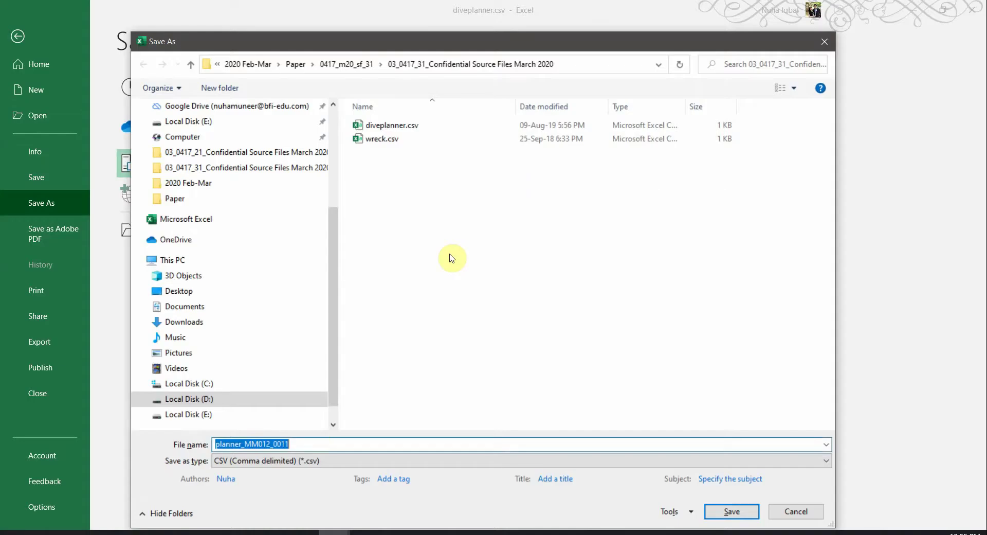
Save the planner as an Excel Workbook (*.xlsx)
{"action": "left_click", "coordinate": [278, 461]}
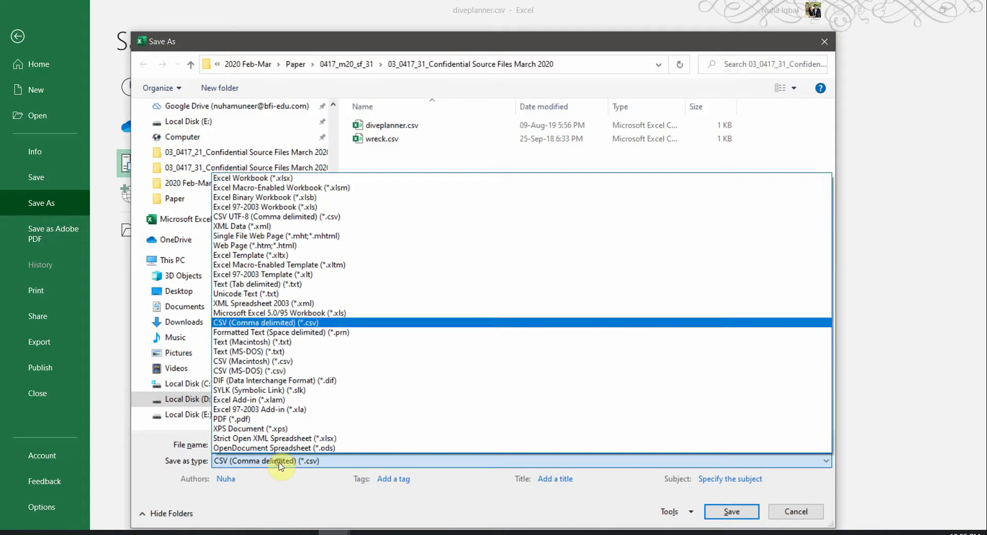
{"action": "left_click", "coordinate": [246, 184]}
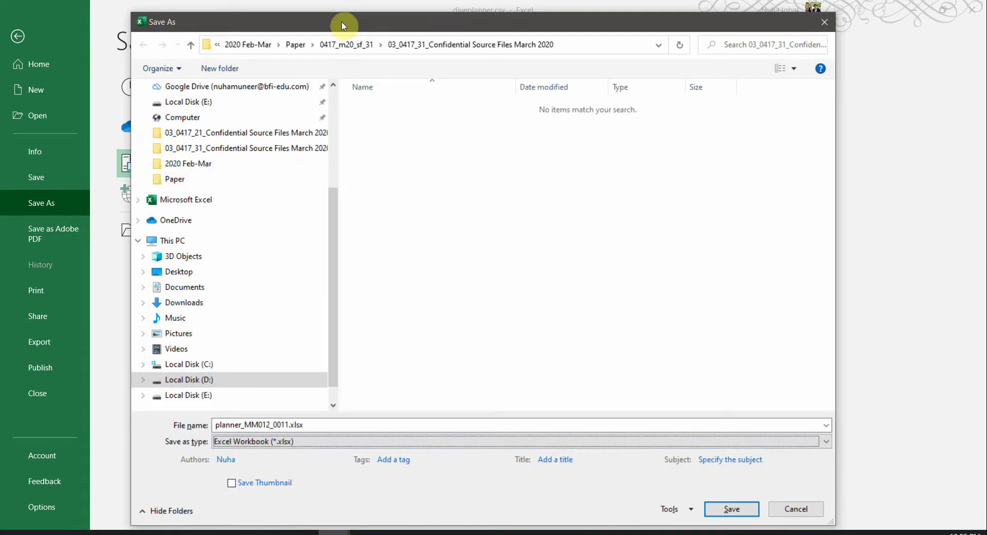
{"action": "left_click_drag", "start_coordinate": [344, 28], "coordinate": [318, 20]}
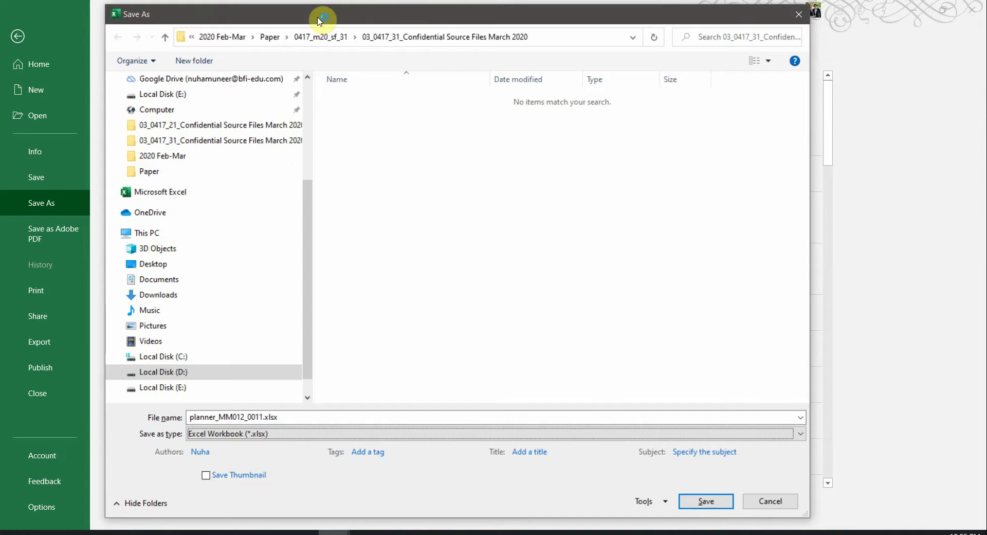
{"action": "left_click", "coordinate": [710, 498]}
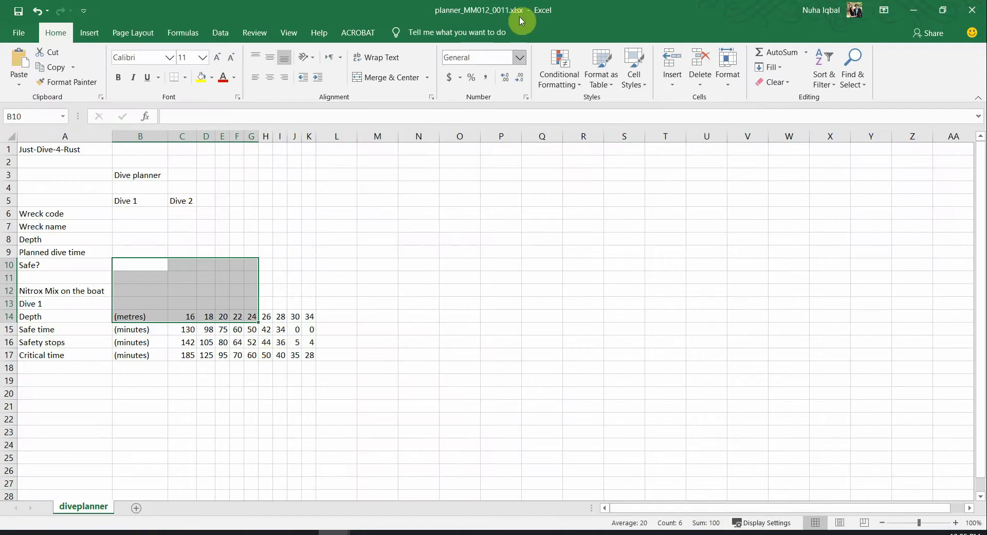
Confirm the new planner .xlsx file in the source files folder
{"action": "key", "text": "alt+Tab"}
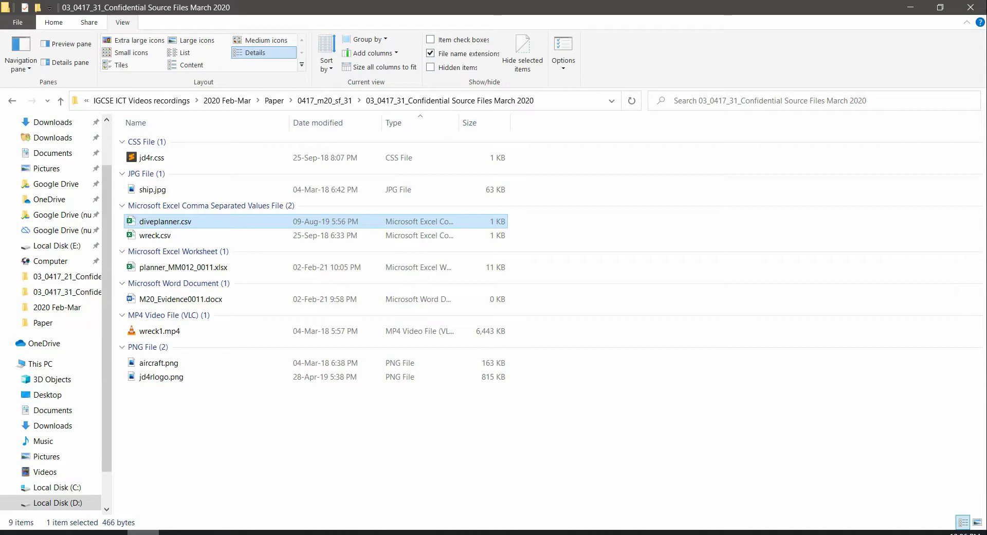
{"action": "double_click", "coordinate": [156, 270]}
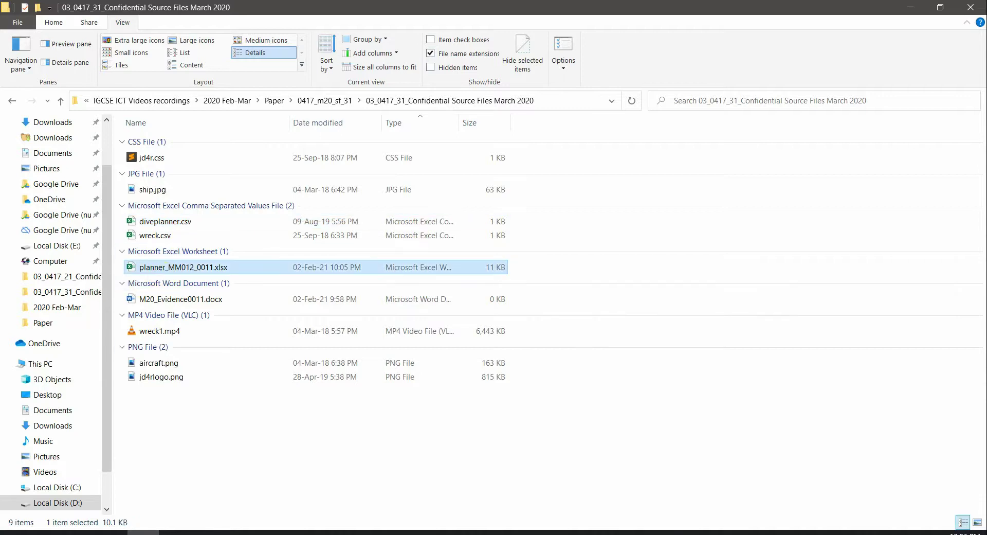
{"action": "left_click", "coordinate": [241, 532]}
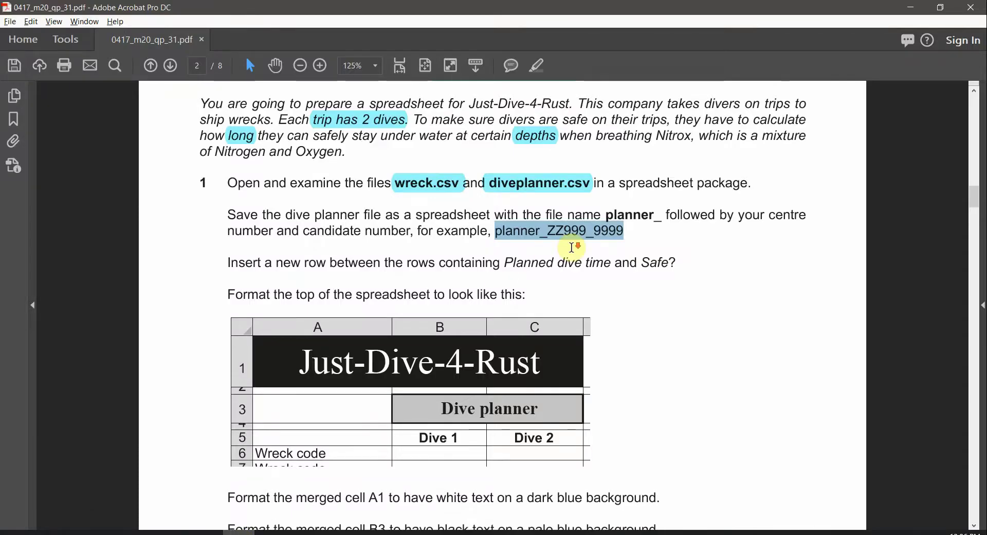
Locate the Depth and Planned dive time rows in the planner for the insert-row task
{"action": "scroll", "coordinate": [572, 247], "scroll_direction": "down", "scroll_amount": 1}
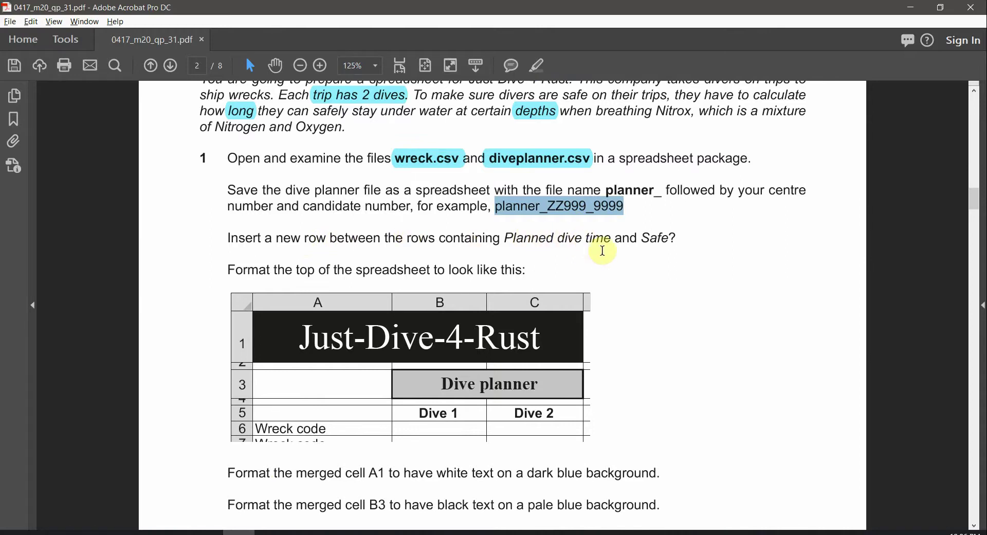
{"action": "key", "text": "alt+Tab"}
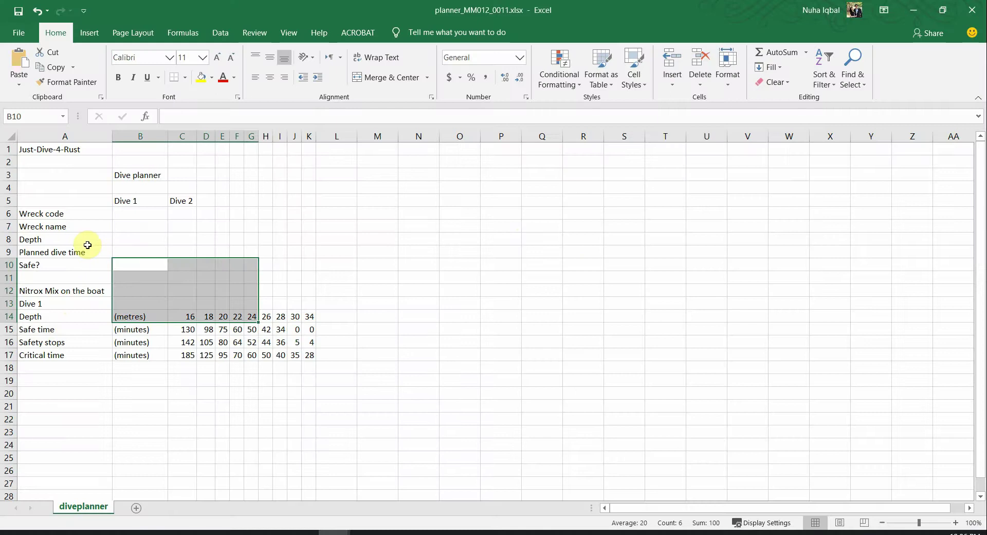
{"action": "left_click", "coordinate": [86, 241]}
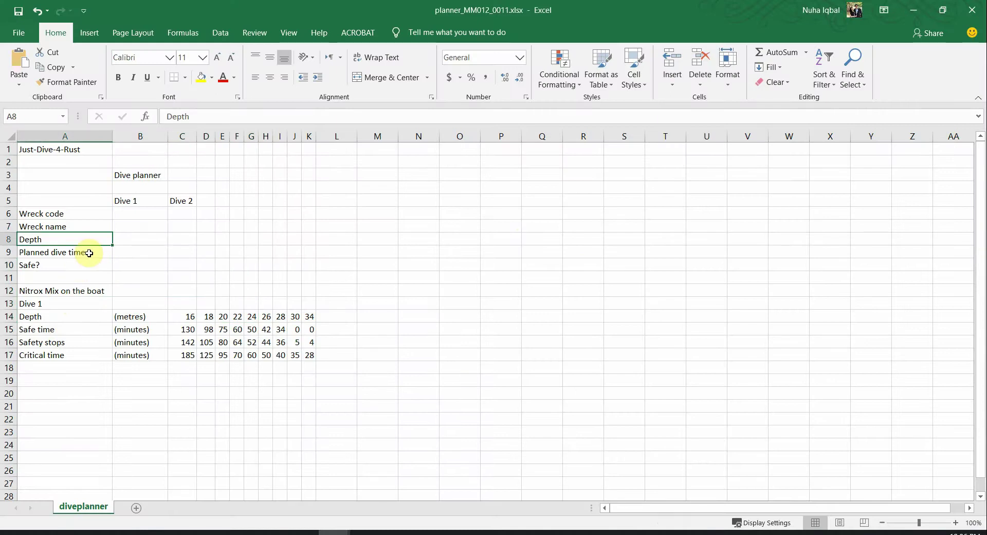
{"action": "left_click", "coordinate": [88, 253]}
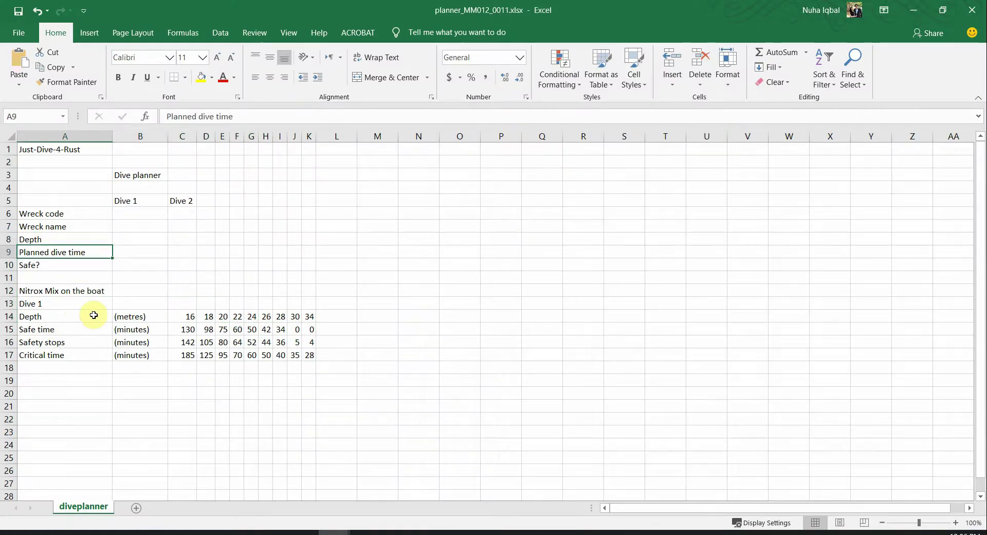
{"action": "key", "text": "alt+Tab"}
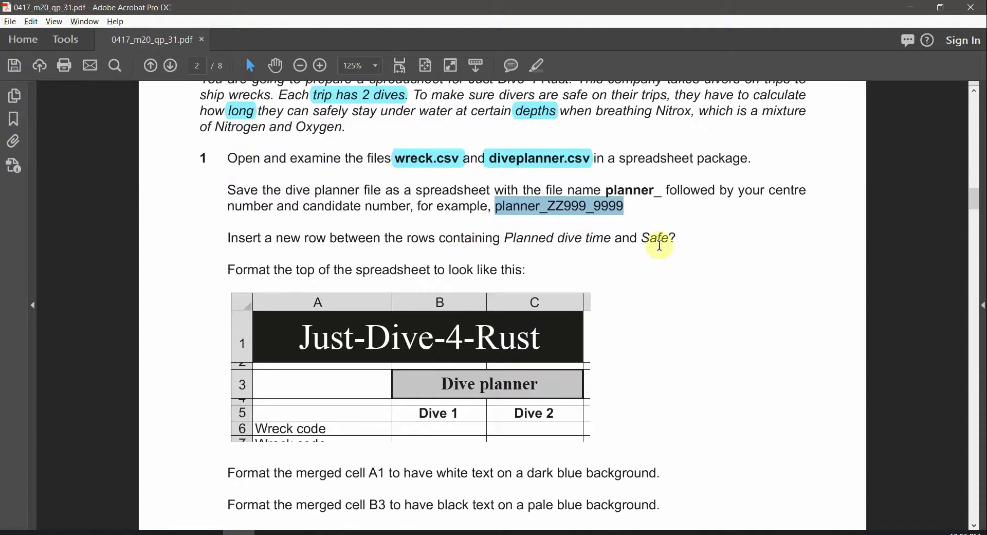
Highlight the words 'new row' in the question paper's instruction in cyan
{"action": "left_click", "coordinate": [412, 237]}
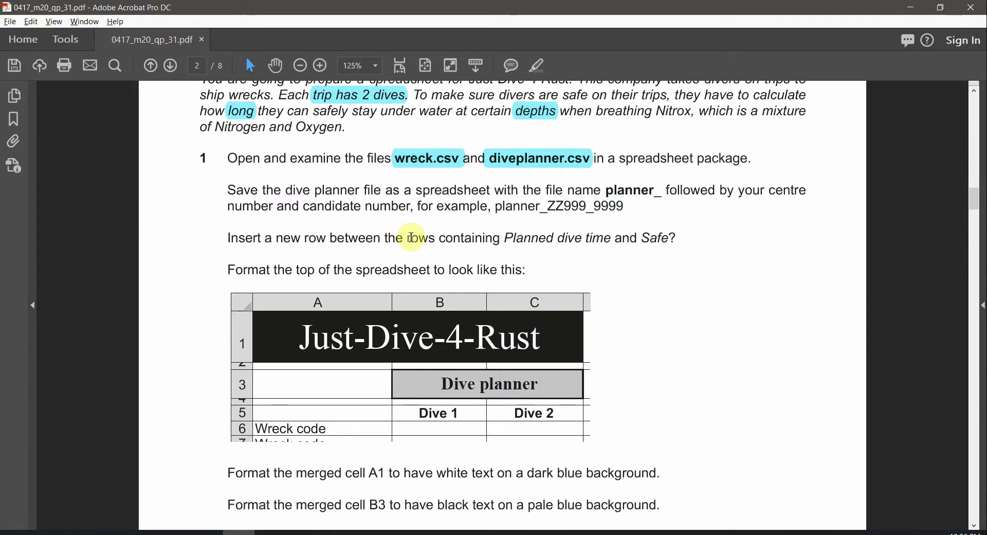
{"action": "double_click", "coordinate": [411, 238]}
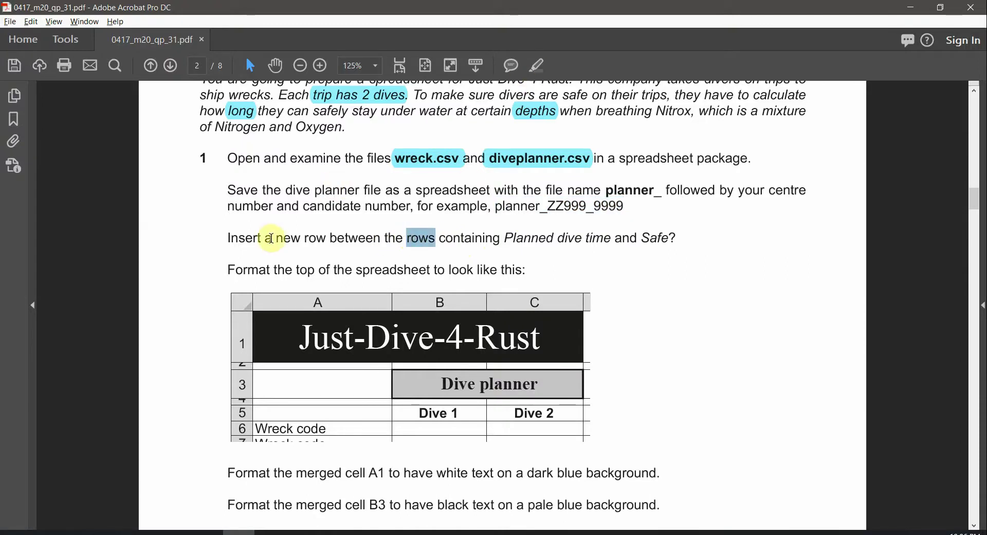
{"action": "left_click_drag", "start_coordinate": [274, 238], "coordinate": [327, 238]}
{"action": "left_click", "coordinate": [536, 65]}
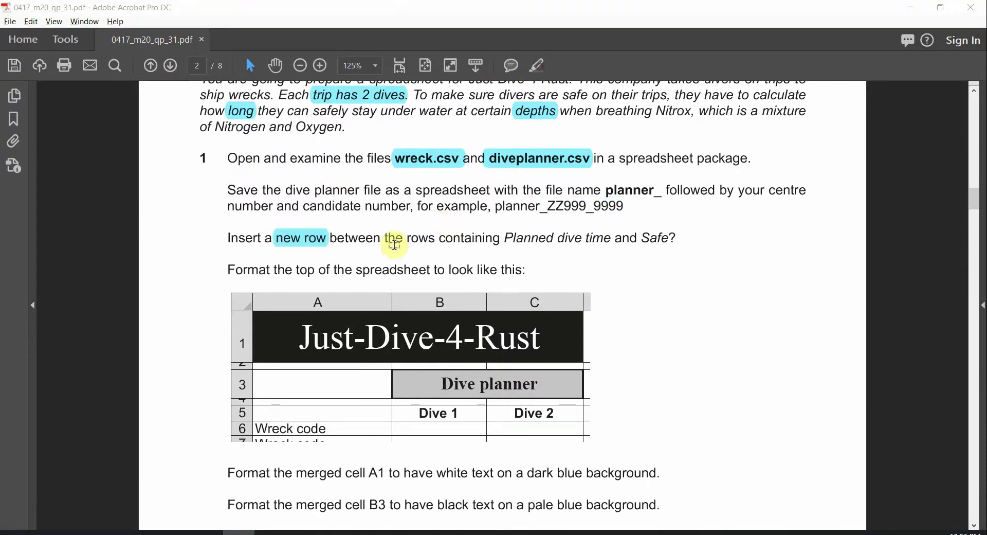
{"action": "key", "text": "alt+Tab"}
Insert a blank row 10 above the Safe? row, below Planned dive time
{"action": "left_click_drag", "start_coordinate": [42, 253], "coordinate": [44, 265]}
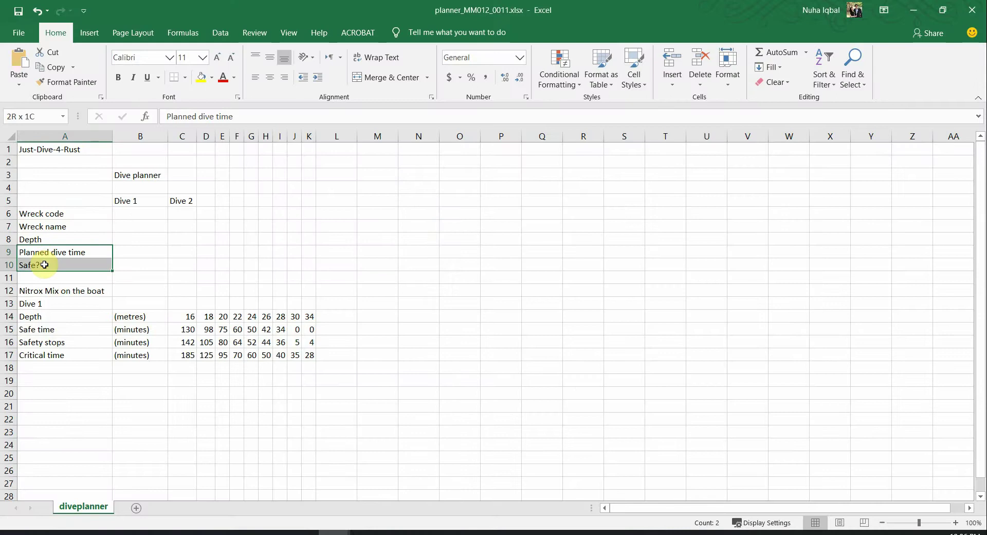
{"action": "left_click", "coordinate": [5, 264]}
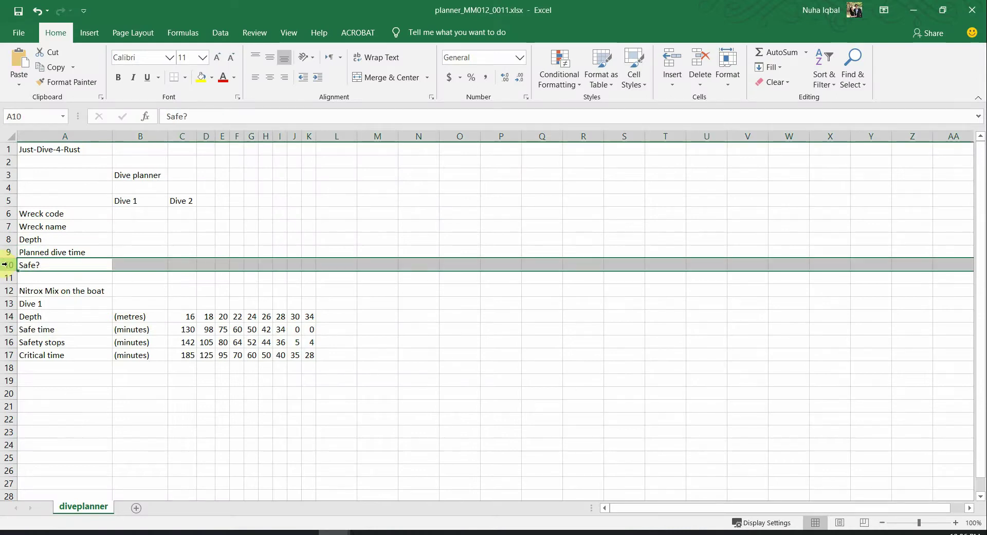
{"action": "right_click", "coordinate": [10, 265]}
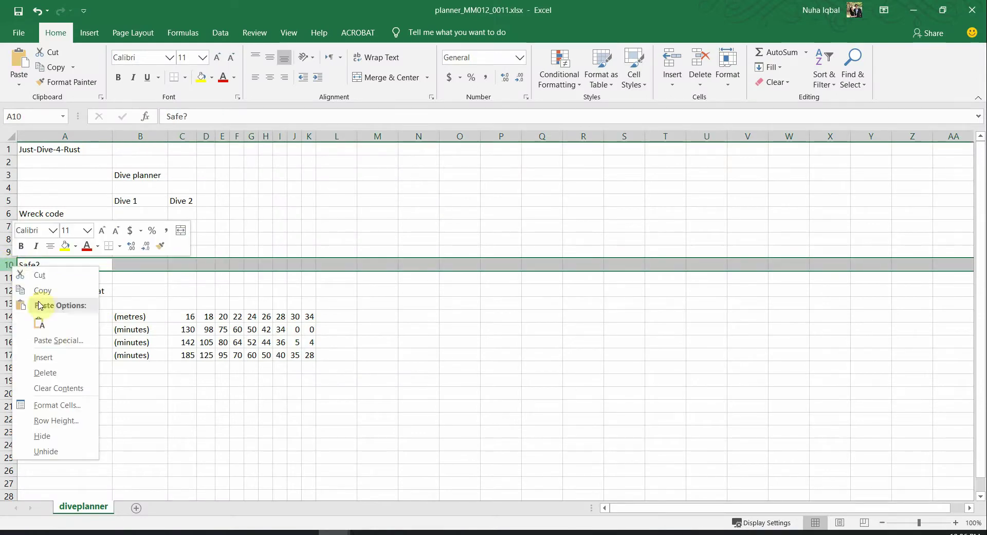
{"action": "left_click", "coordinate": [64, 355]}
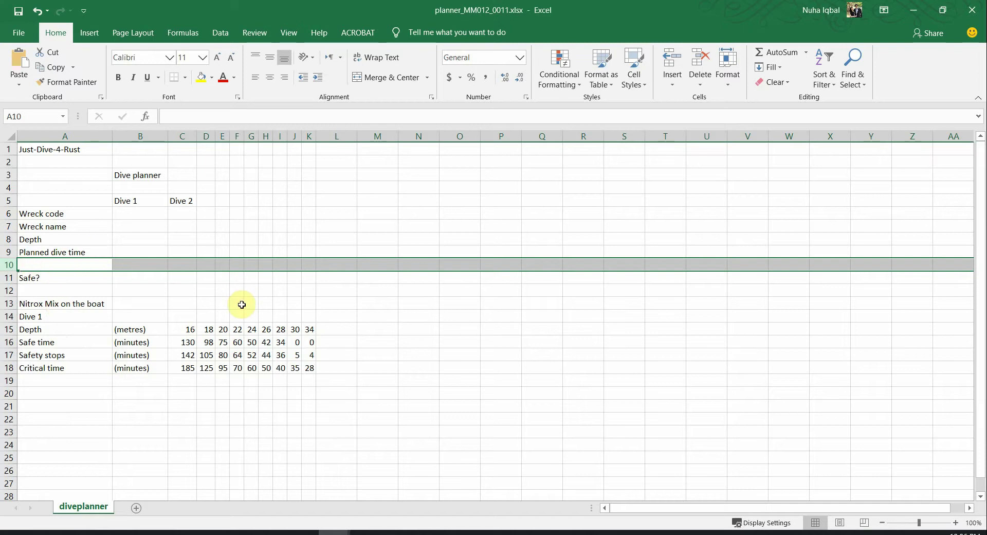
{"action": "key", "text": "alt+Tab"}
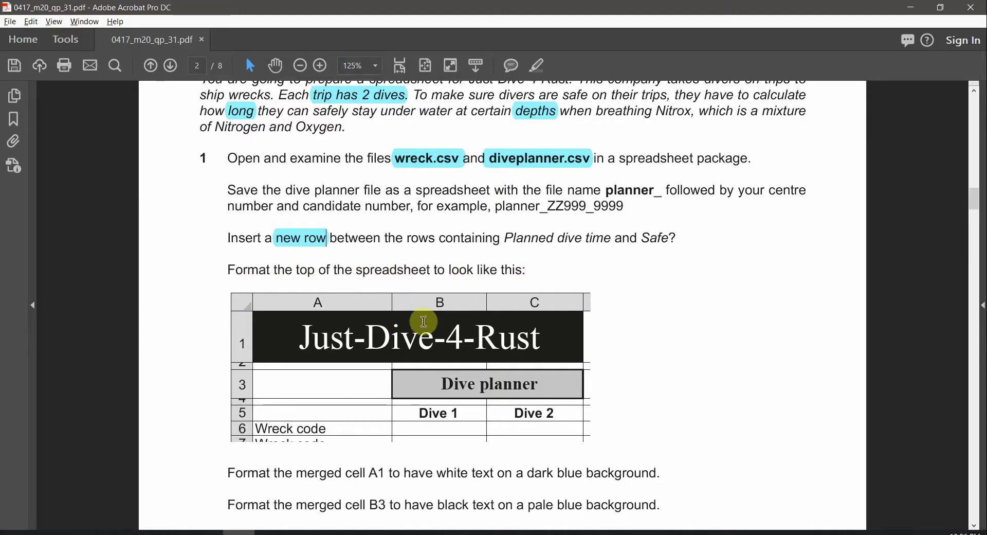
Merge and centre cells A1:C1 so the title Just-Dive-4-Rust spans columns A to C
{"action": "key", "text": "alt+Tab"}
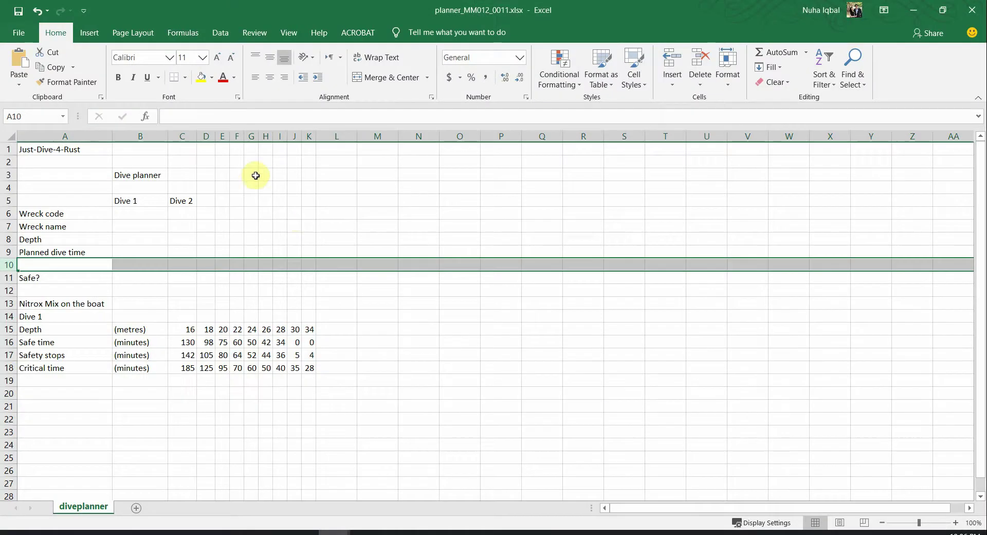
{"action": "left_click", "coordinate": [101, 148]}
{"action": "key", "text": "alt+Tab"}
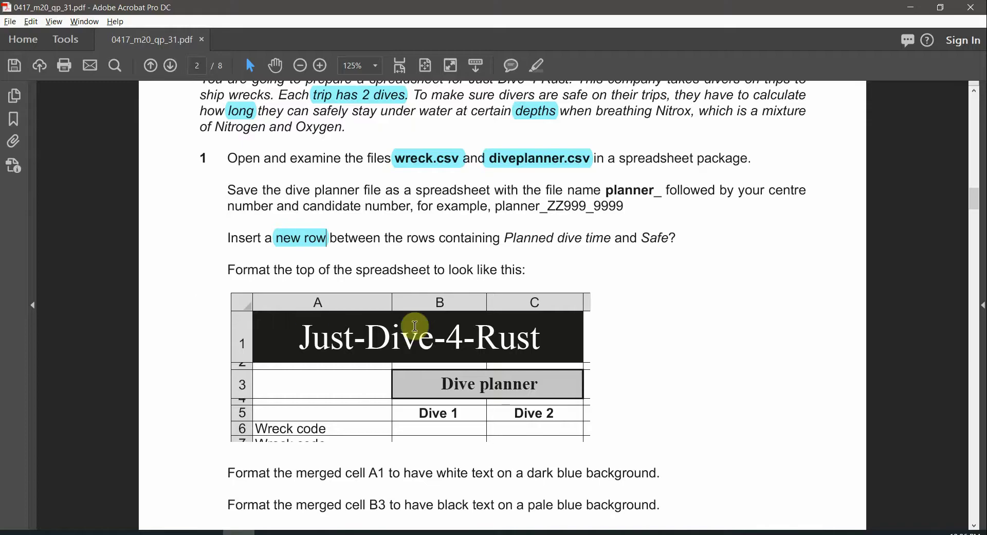
{"action": "left_click_drag", "start_coordinate": [308, 299], "coordinate": [541, 301]}
{"action": "key", "text": "alt+Tab"}
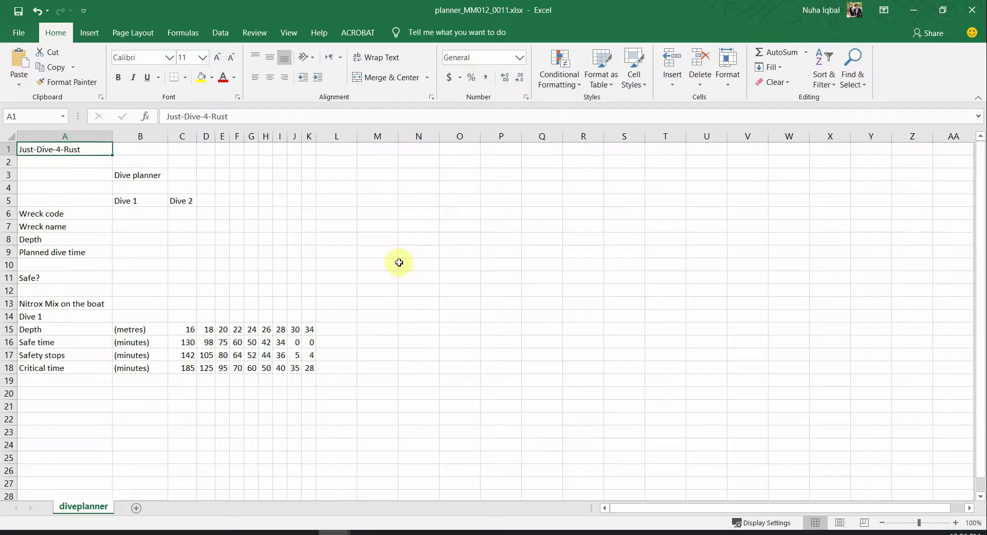
{"action": "left_click_drag", "start_coordinate": [87, 149], "coordinate": [183, 150]}
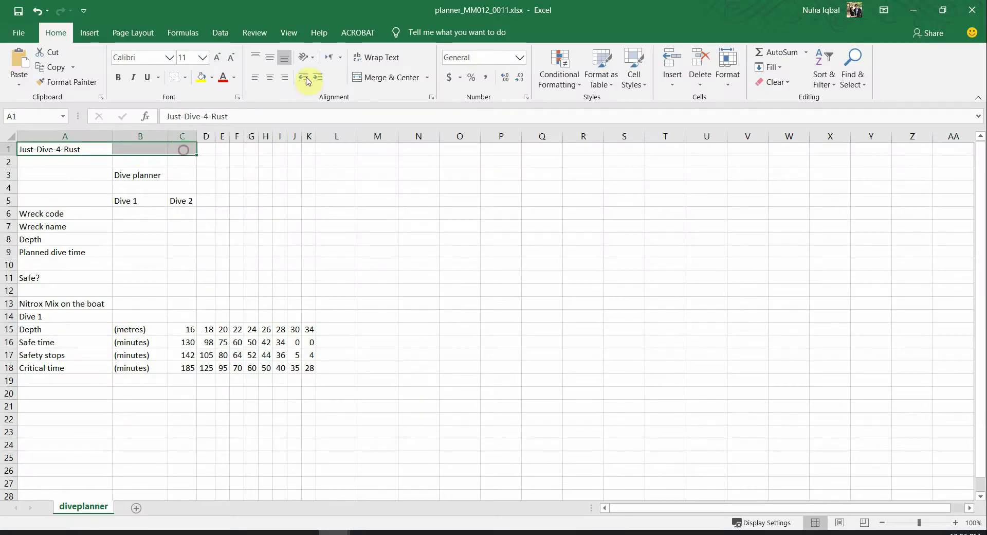
{"action": "left_click", "coordinate": [385, 77]}
{"action": "key", "text": "alt+Tab"}
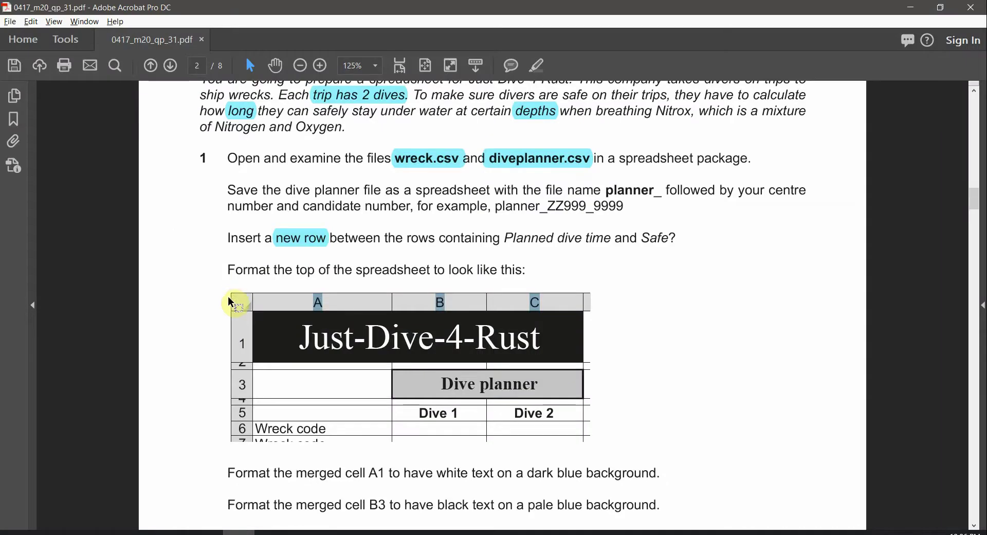
Highlight 'white' and 'blue' in the A1 formatting instruction in cyan
{"action": "scroll", "coordinate": [237, 320], "scroll_direction": "down", "scroll_amount": 1}
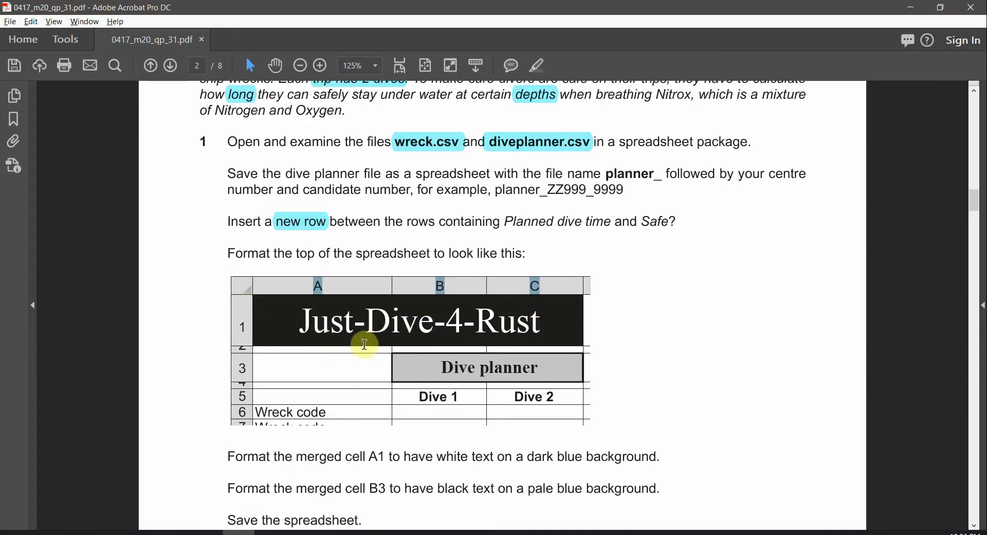
{"action": "left_click_drag", "start_coordinate": [228, 456], "coordinate": [640, 461]}
{"action": "scroll", "coordinate": [430, 440], "scroll_direction": "down", "scroll_amount": 3}
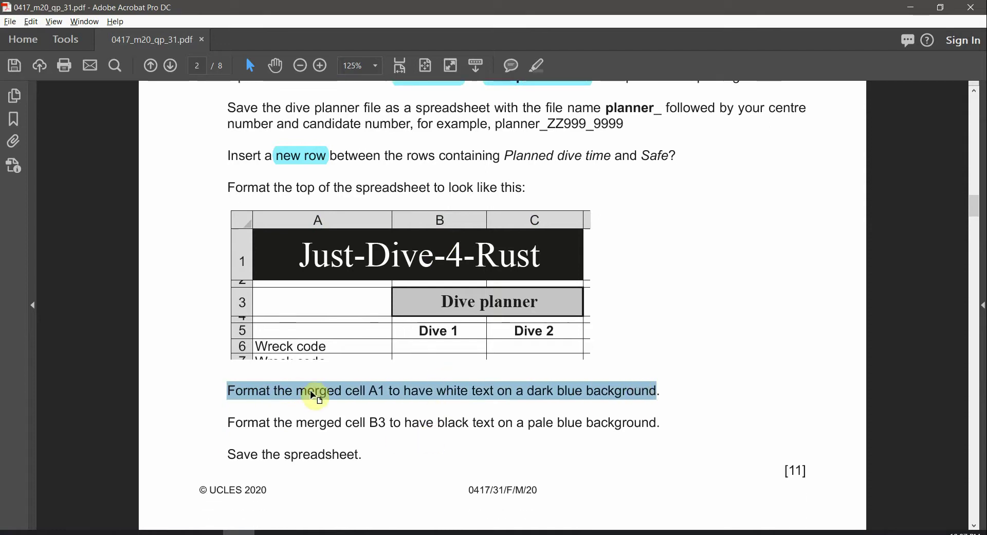
{"action": "left_click", "coordinate": [342, 392]}
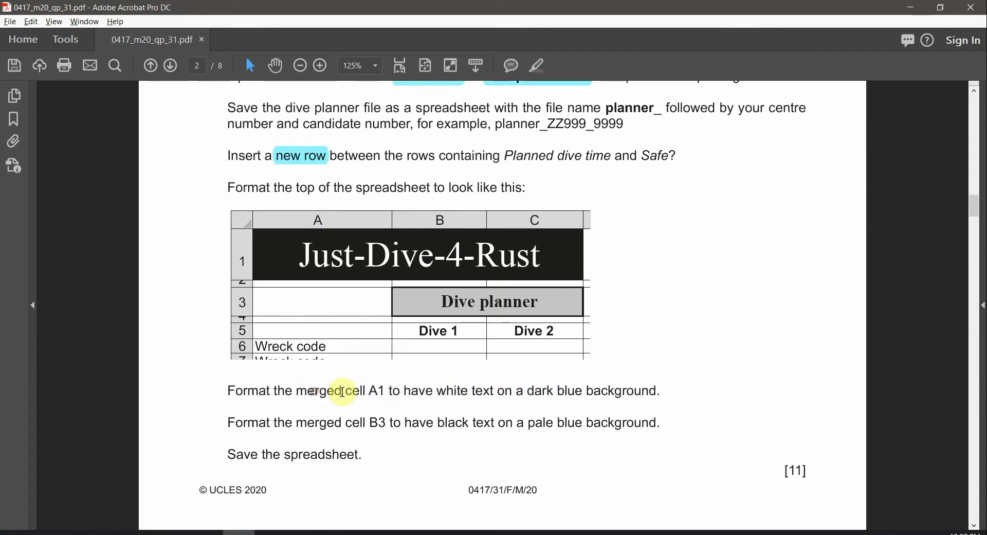
{"action": "double_click", "coordinate": [379, 390]}
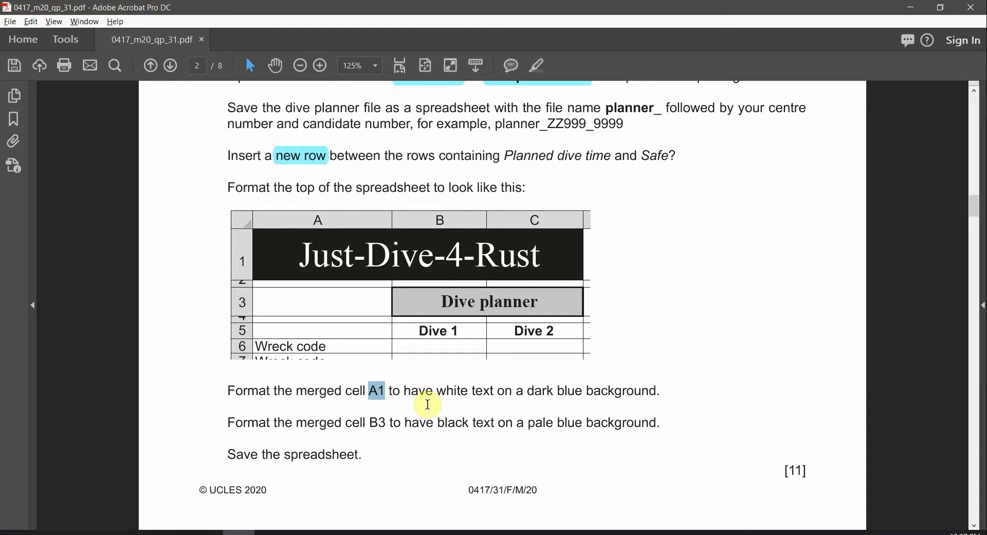
{"action": "double_click", "coordinate": [455, 392]}
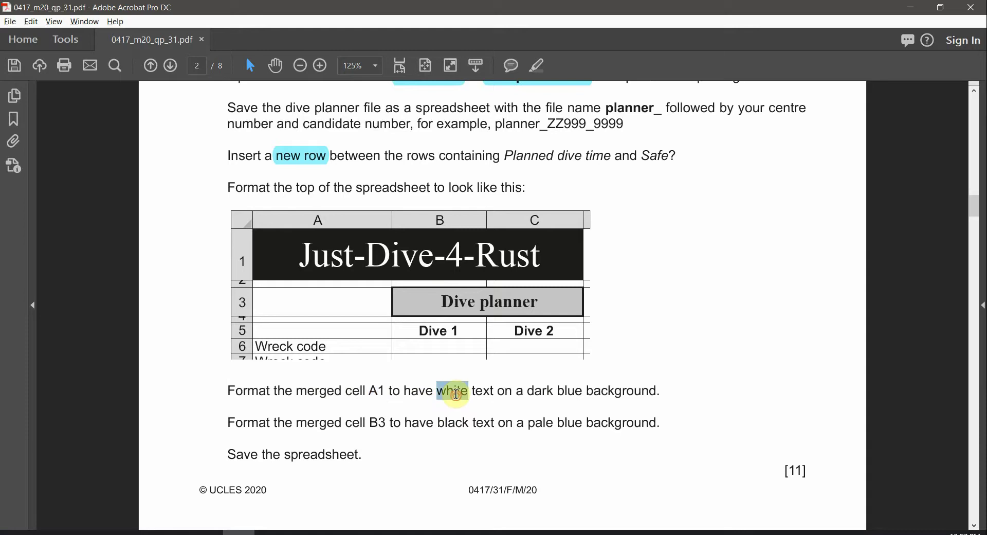
{"action": "double_click", "coordinate": [541, 390]}
{"action": "left_click", "coordinate": [564, 390]}
{"action": "double_click", "coordinate": [564, 390]}
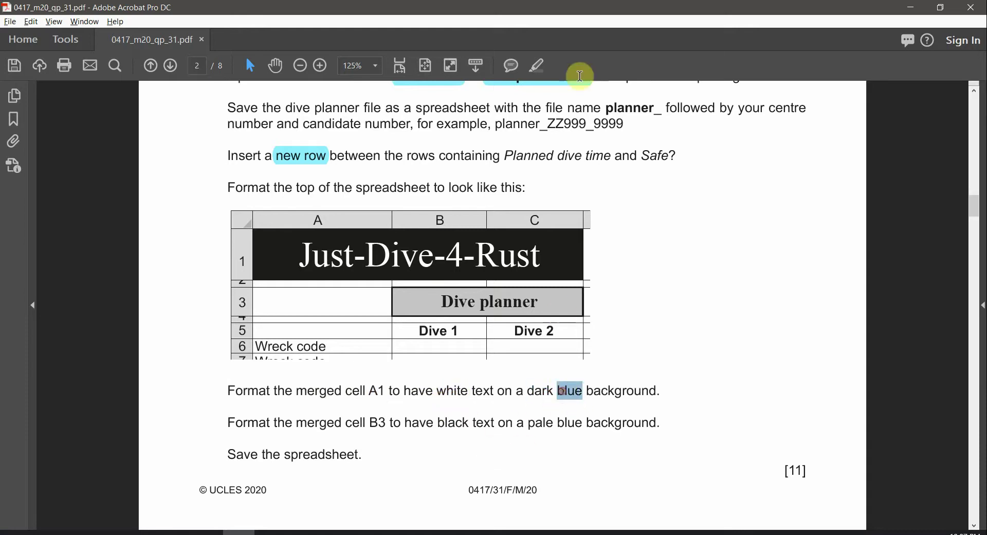
{"action": "left_click", "coordinate": [537, 65]}
{"action": "double_click", "coordinate": [456, 390]}
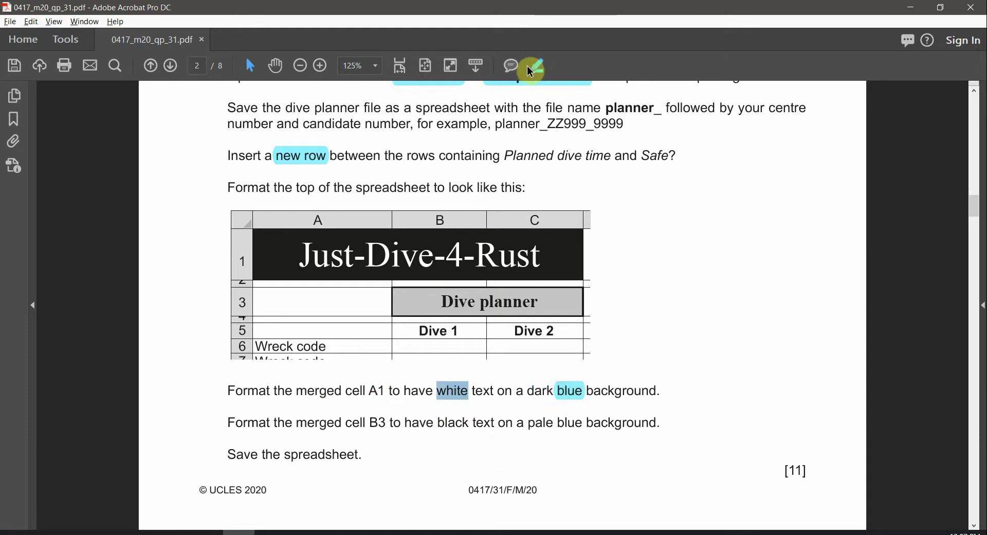
{"action": "key", "text": "alt+Tab"}
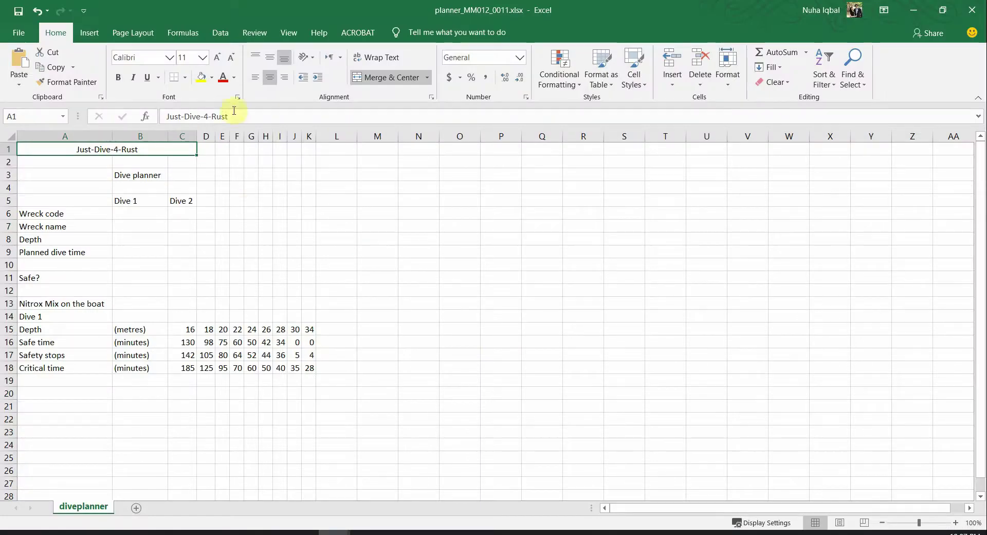
Give the A1 title white font colour and a dark blue fill
{"action": "left_click", "coordinate": [236, 78]}
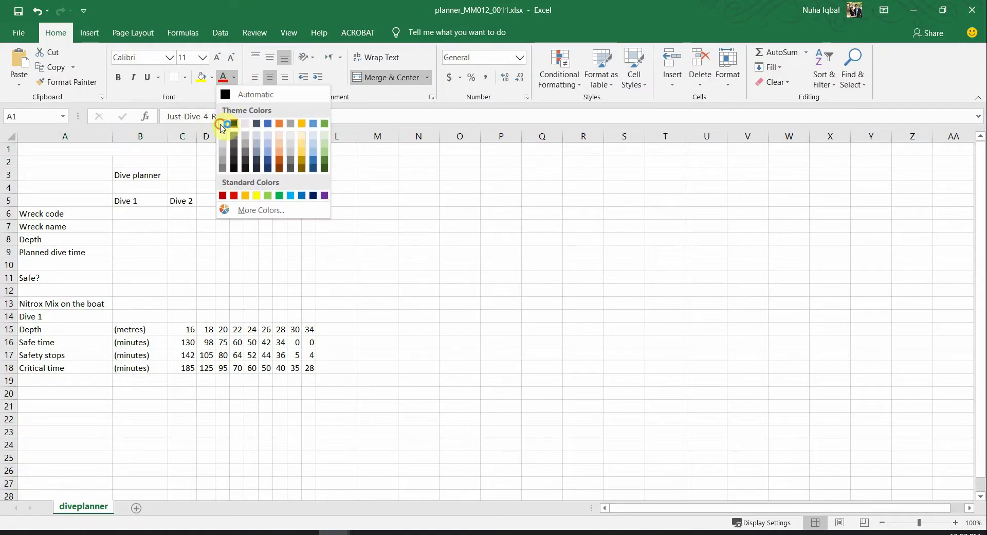
{"action": "left_click", "coordinate": [225, 125]}
{"action": "left_click", "coordinate": [212, 78]}
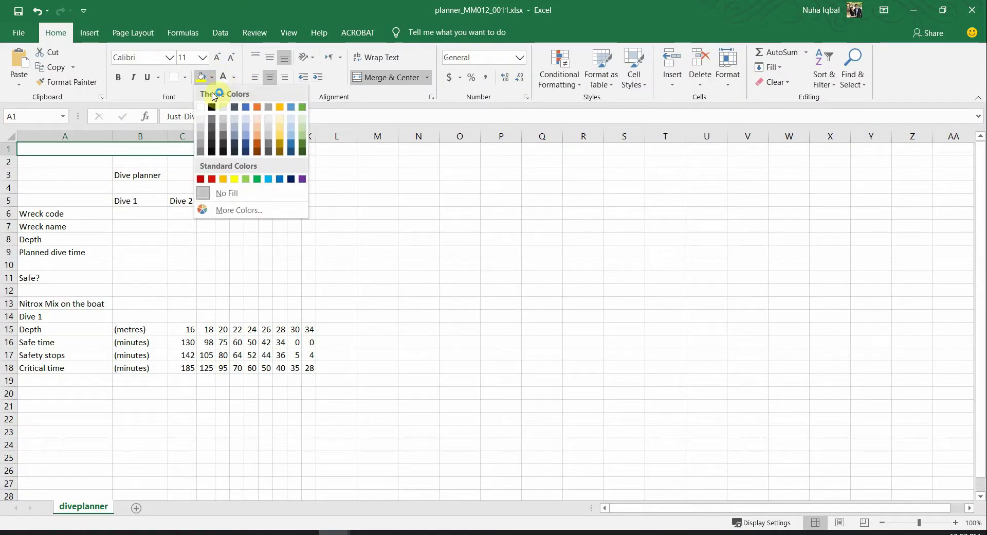
{"action": "left_click", "coordinate": [247, 151]}
Check the task PDF, then select cell B3 containing Dive planner
{"action": "key", "text": "alt+Tab"}
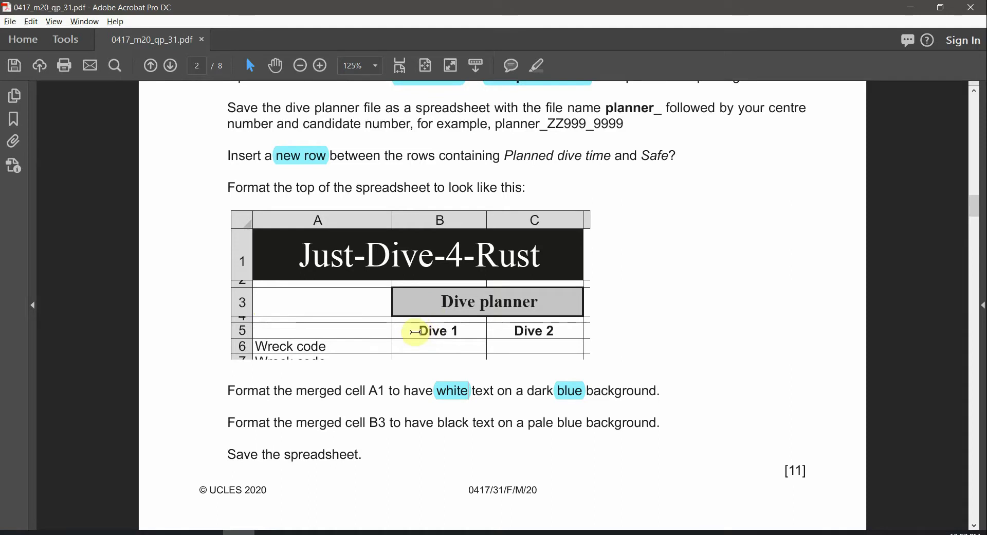
{"action": "key", "text": "alt+Tab"}
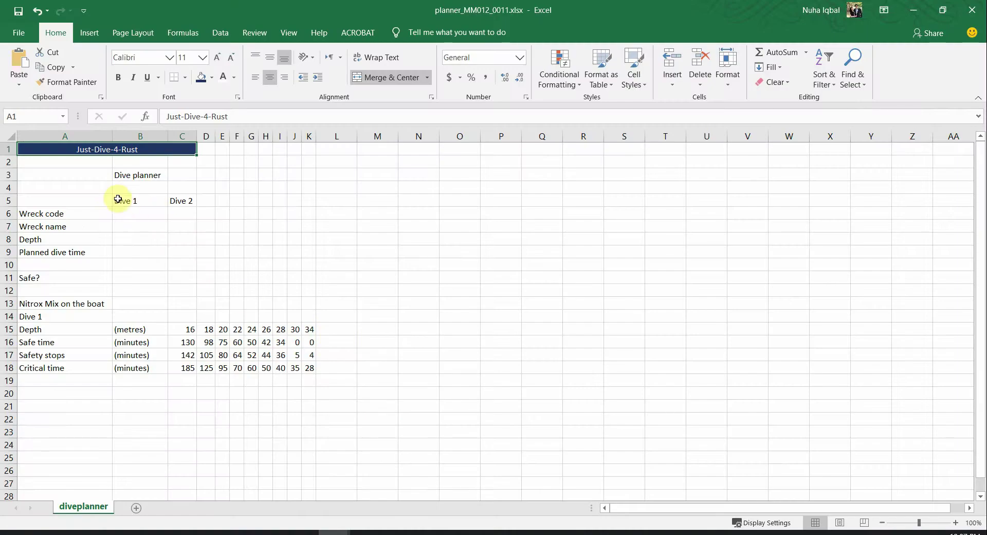
{"action": "left_click", "coordinate": [138, 176]}
{"action": "key", "text": "alt+Tab"}
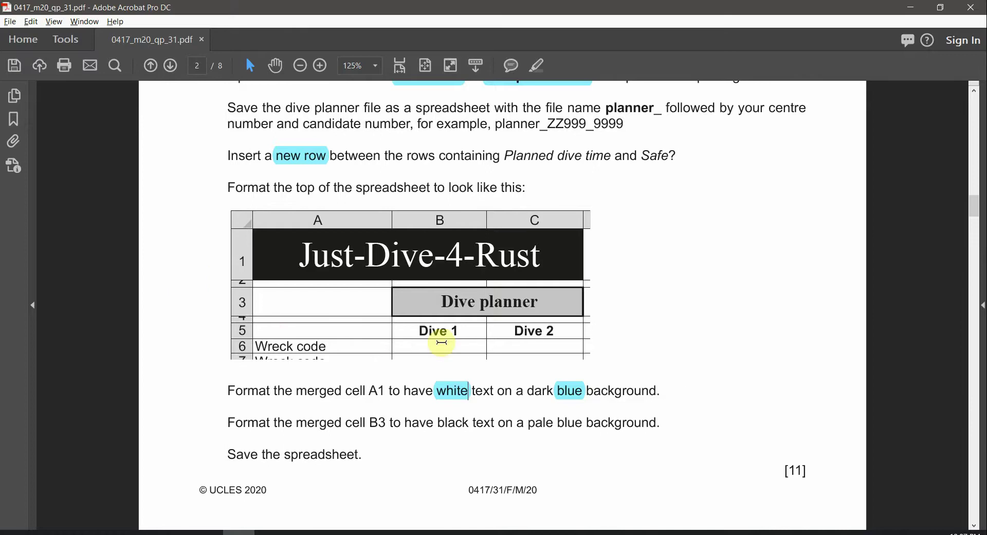
Merge and centre B3:C3 so Dive planner spans both cells
{"action": "left_click_drag", "start_coordinate": [538, 301], "coordinate": [441, 301]}
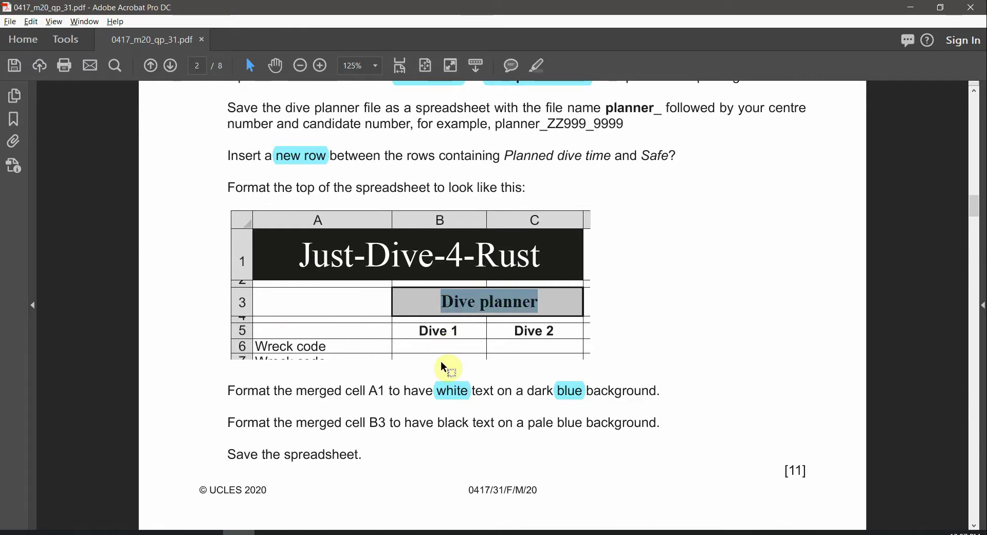
{"action": "key", "text": "alt+Tab"}
{"action": "left_click_drag", "start_coordinate": [157, 175], "coordinate": [181, 175]}
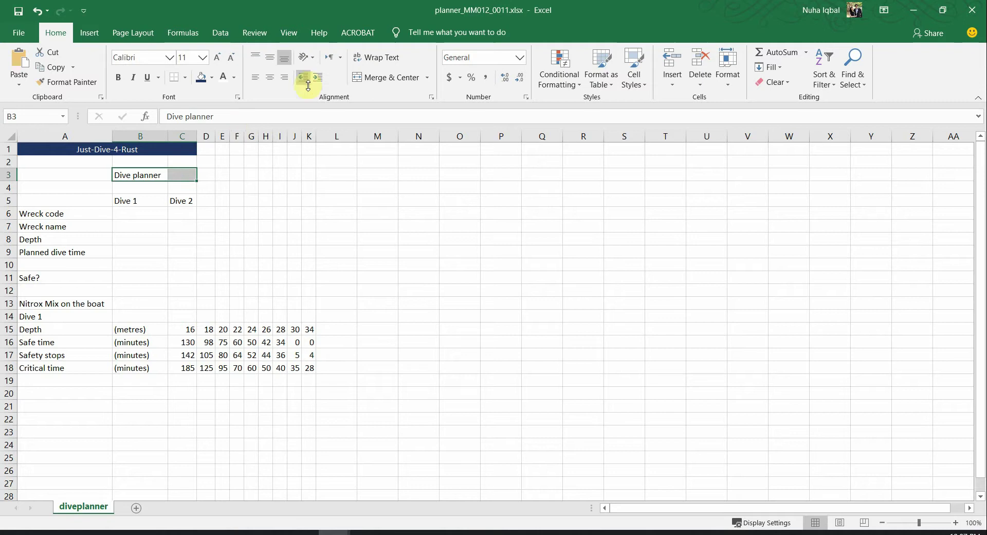
{"action": "left_click", "coordinate": [386, 77]}
{"action": "left_click", "coordinate": [222, 263]}
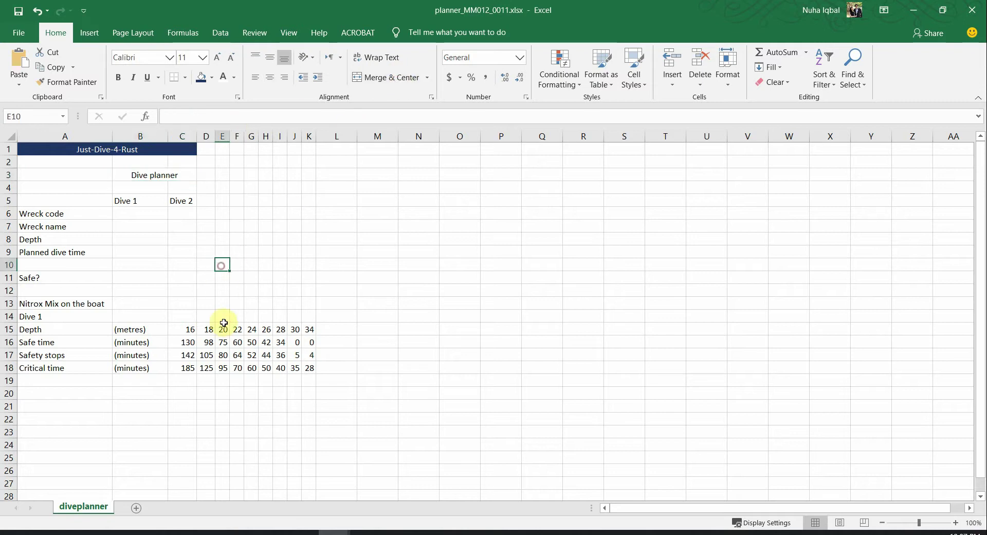
{"action": "left_click", "coordinate": [159, 172]}
{"action": "left_click", "coordinate": [326, 319]}
Highlight the word 'black' in the PDF's B3 instruction in cyan
{"action": "key", "text": "alt+Tab"}
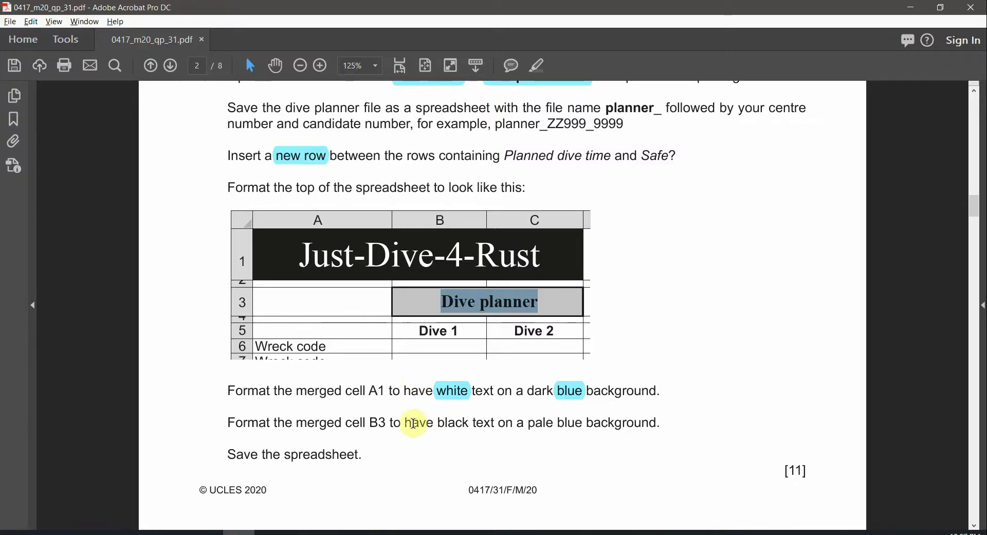
{"action": "key", "text": "alt+Tab"}
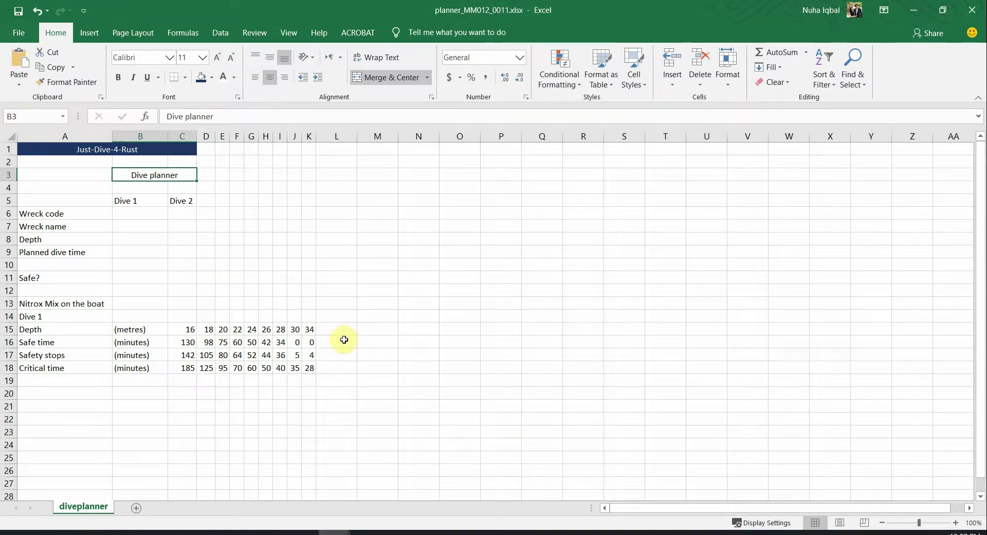
{"action": "key", "text": "alt+Tab"}
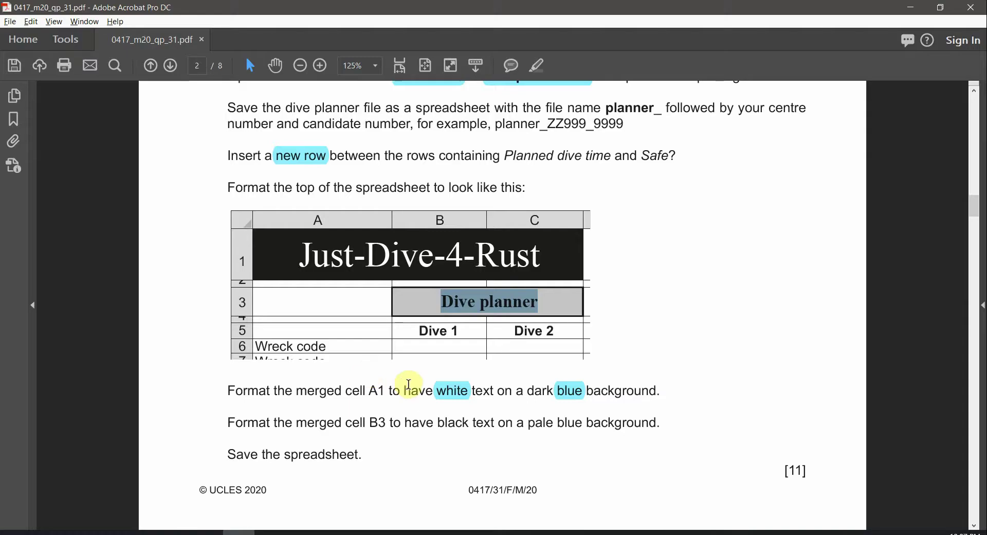
{"action": "double_click", "coordinate": [447, 422]}
{"action": "left_click", "coordinate": [537, 65]}
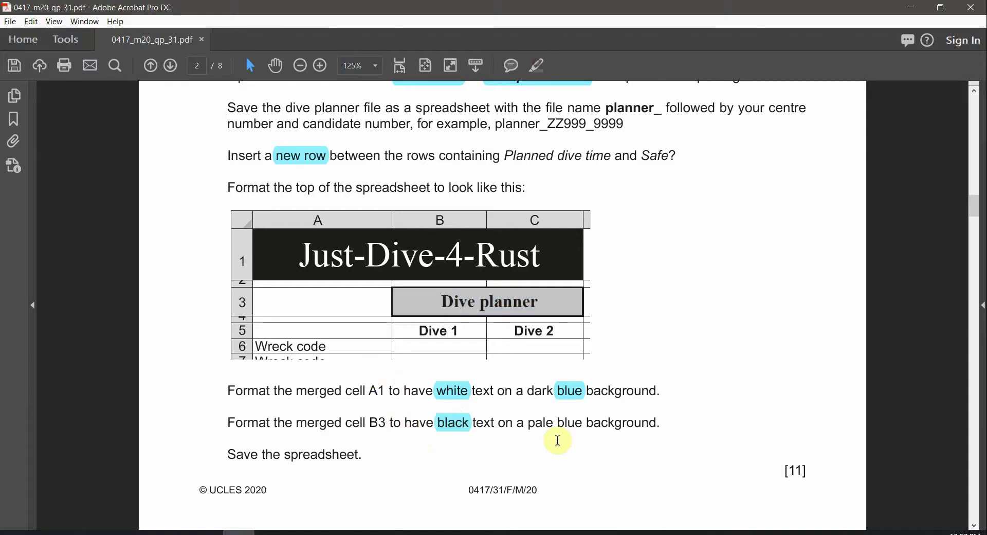
Highlight the word 'blue' in the PDF's B3 instruction in cyan
{"action": "left_click", "coordinate": [537, 65]}
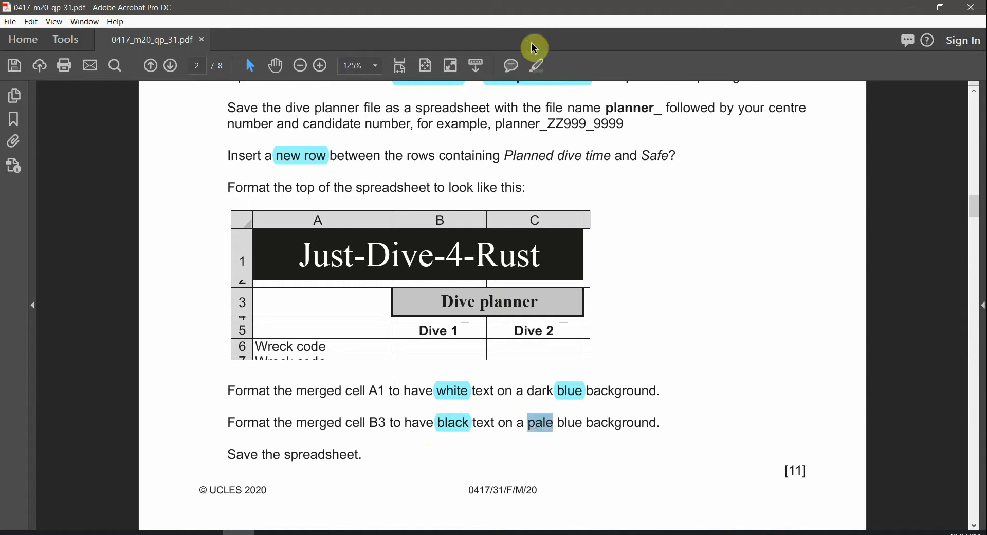
{"action": "double_click", "coordinate": [576, 421]}
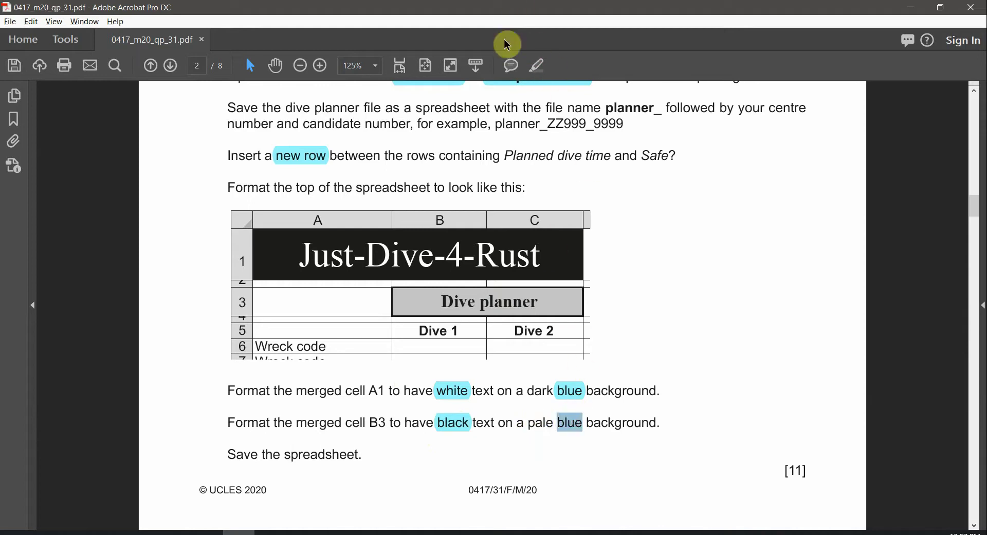
{"action": "left_click", "coordinate": [537, 65]}
Give merged cell B3 Automatic (black) font colour and a pale blue fill
{"action": "key", "text": "alt+Tab"}
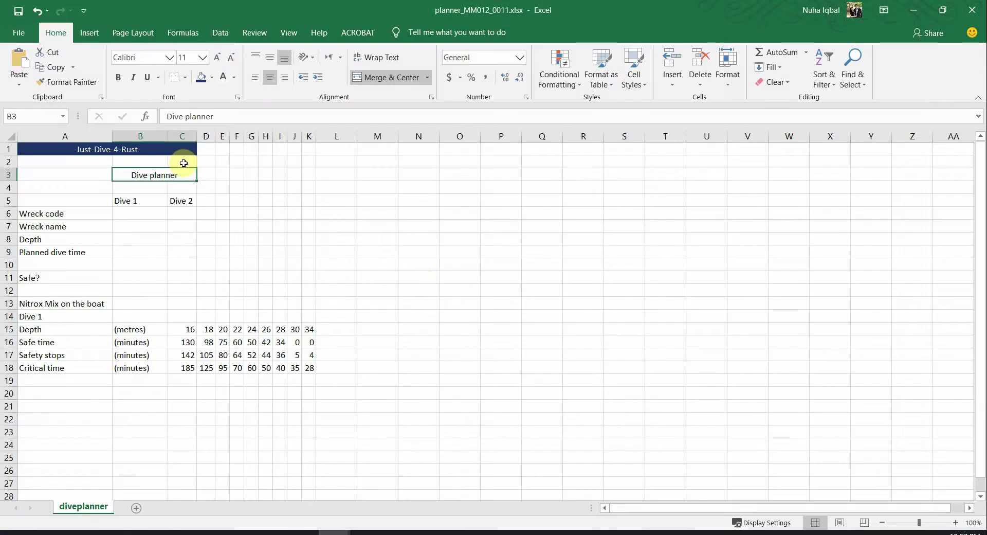
{"action": "left_click", "coordinate": [237, 77]}
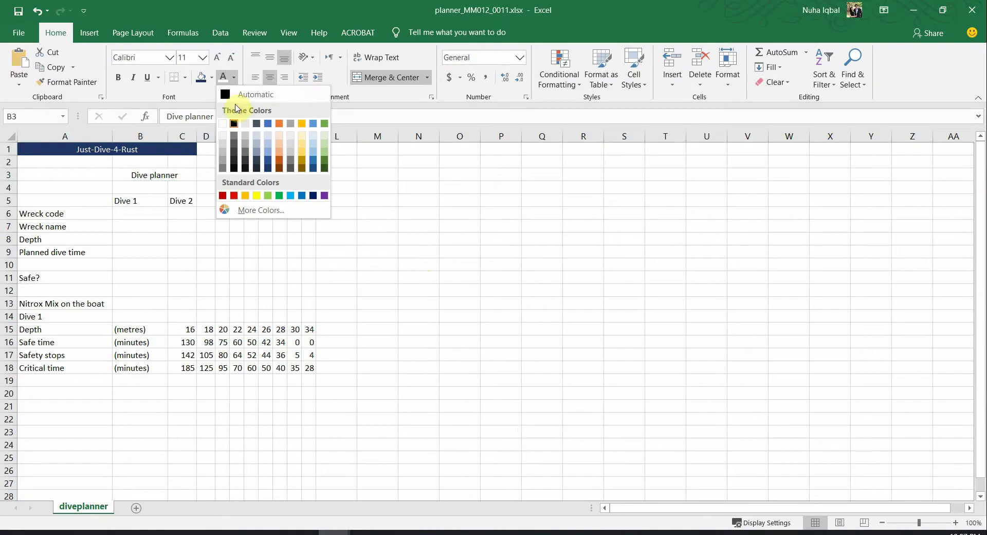
{"action": "left_click", "coordinate": [228, 95]}
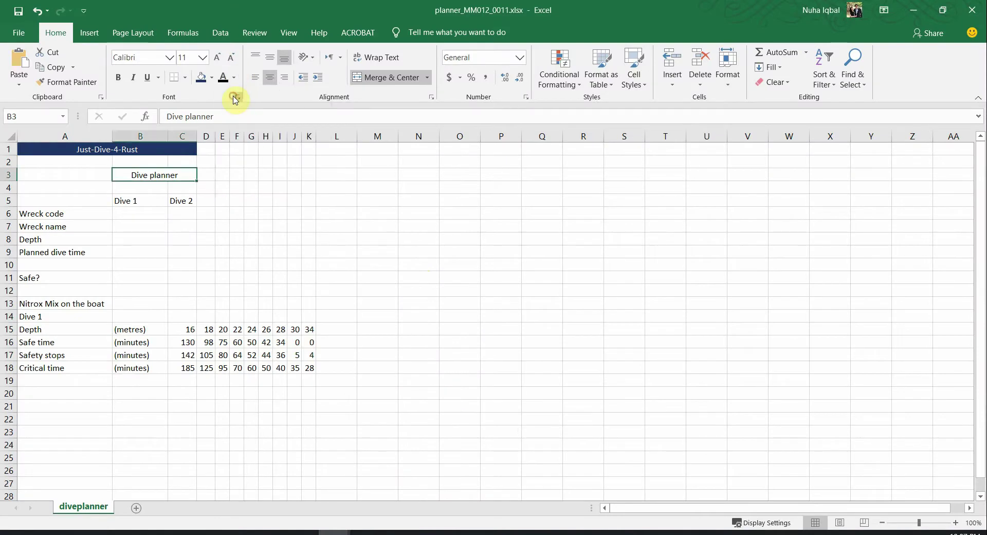
{"action": "left_click", "coordinate": [214, 78]}
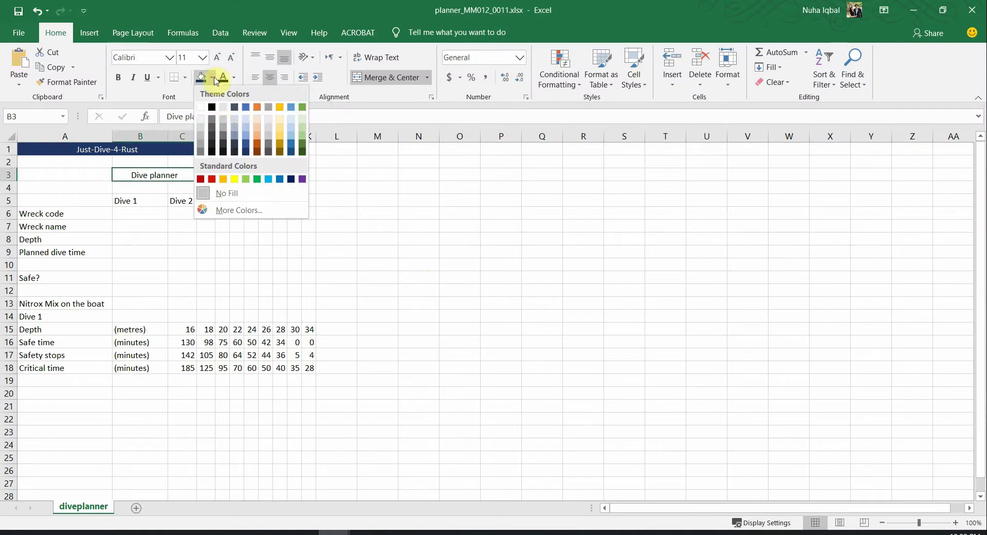
{"action": "left_click", "coordinate": [246, 119]}
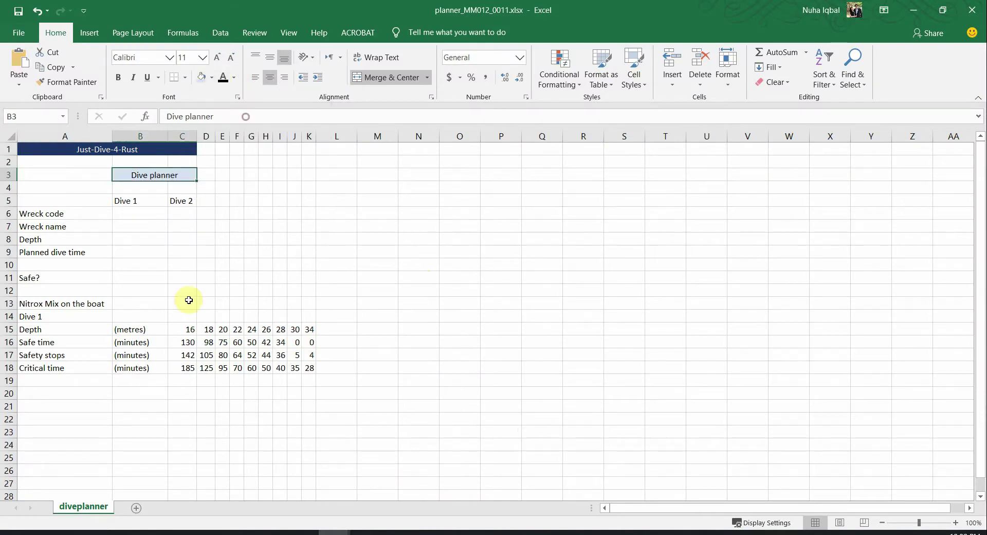
{"action": "left_click", "coordinate": [212, 78]}
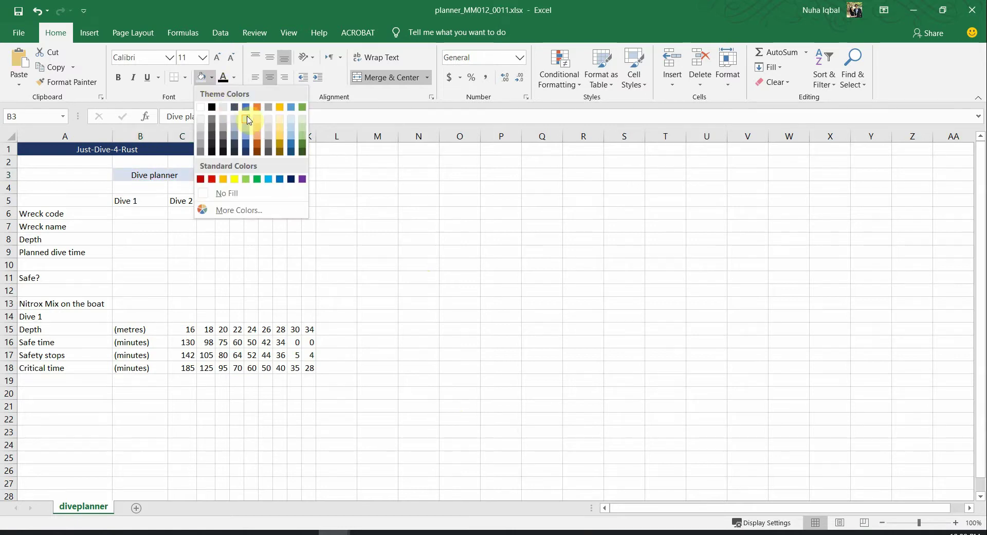
{"action": "left_click", "coordinate": [143, 253]}
{"action": "key", "text": "alt+Tab"}
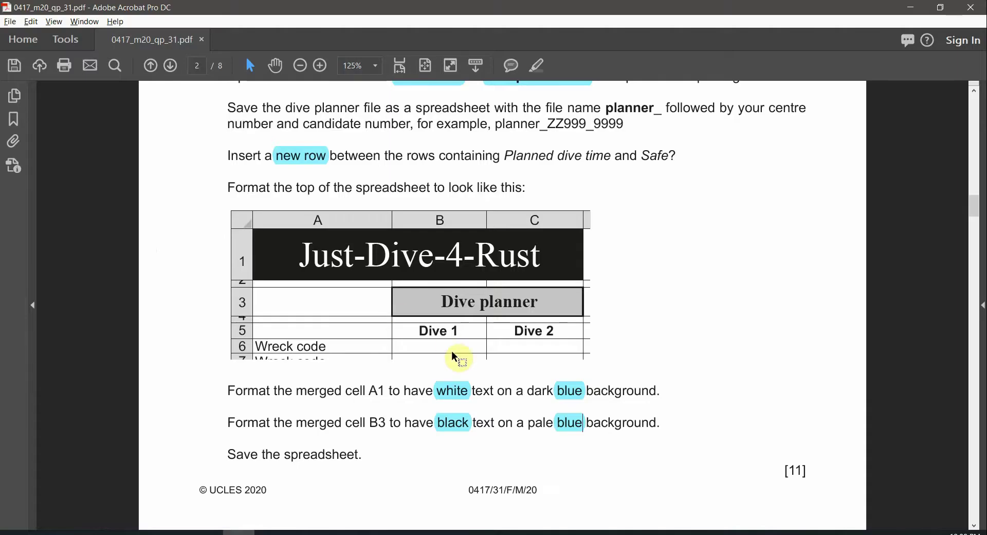
Enlarge the Just-Dive-4-Rust title in A1 to 28 points
{"action": "scroll", "coordinate": [453, 359], "scroll_direction": "down", "scroll_amount": 1}
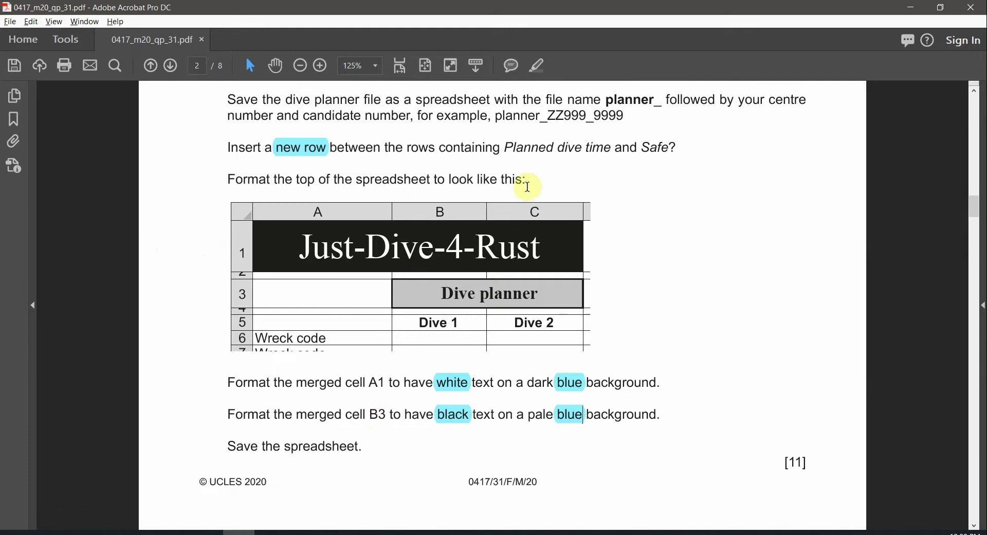
{"action": "left_click_drag", "start_coordinate": [525, 182], "coordinate": [236, 177]}
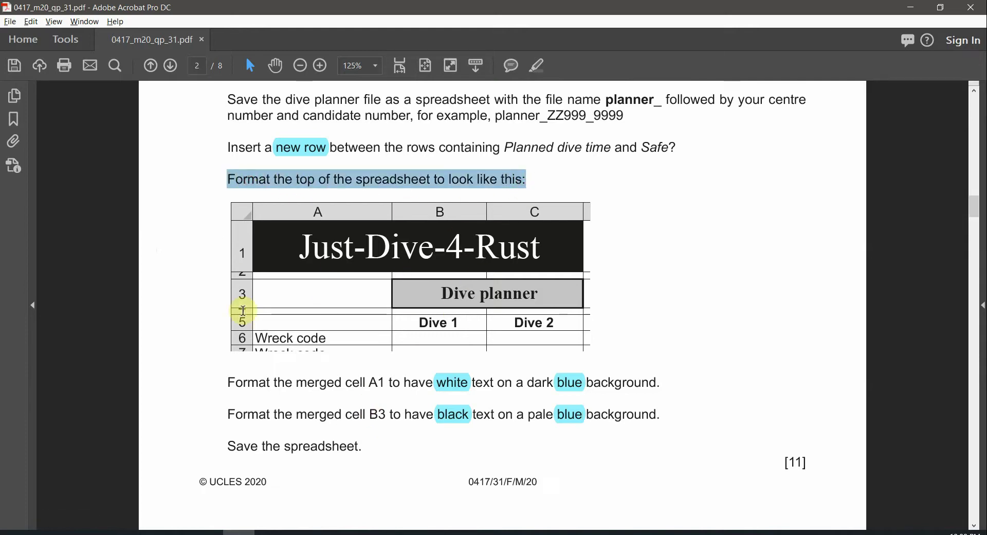
{"action": "key", "text": "alt+Tab"}
{"action": "left_click", "coordinate": [137, 152]}
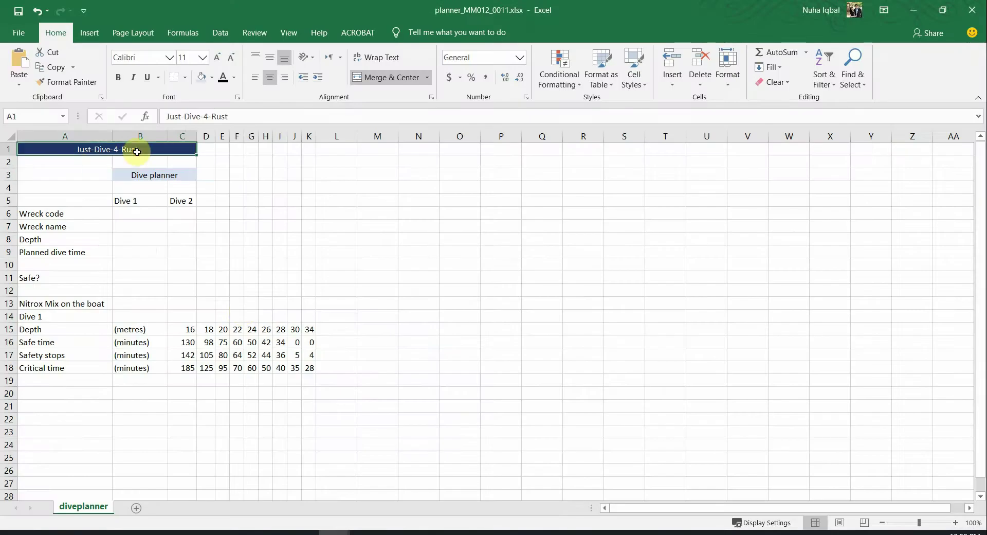
{"action": "left_click", "coordinate": [218, 63]}
{"action": "left_click", "coordinate": [219, 63]}
{"action": "left_click", "coordinate": [218, 63]}
{"action": "left_click", "coordinate": [218, 63]}
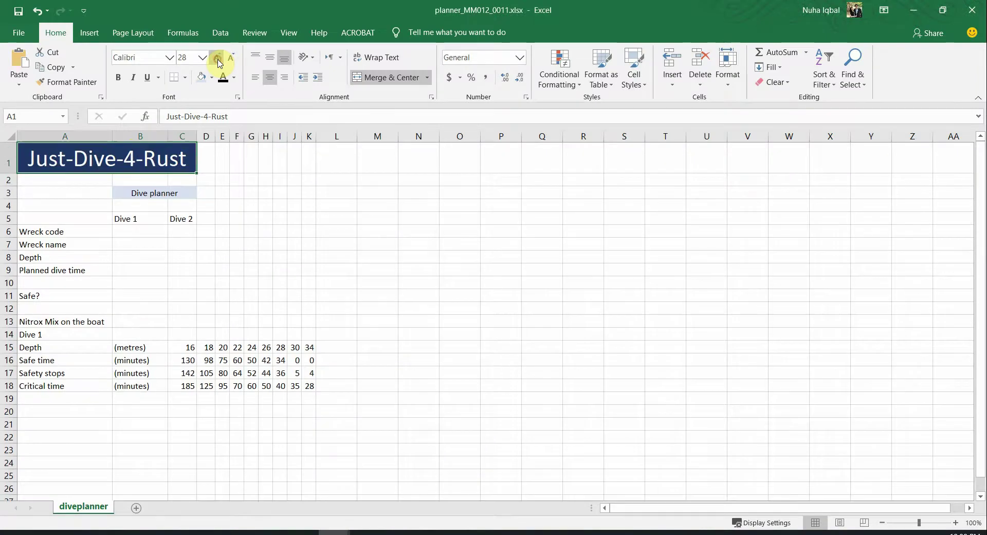
Set the A1 title font to Times New Roman
{"action": "key", "text": "alt+Tab"}
{"action": "left_click_drag", "start_coordinate": [301, 250], "coordinate": [537, 250]}
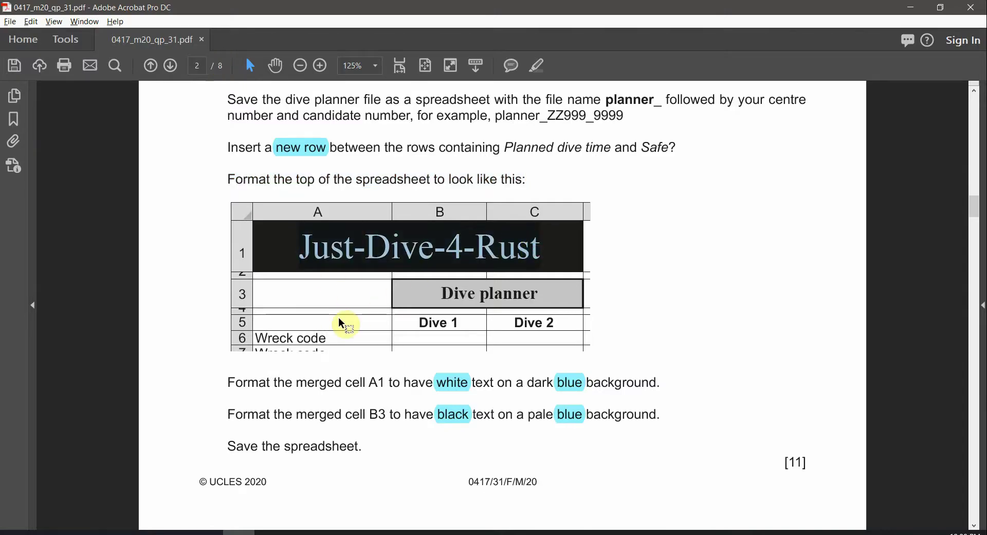
{"action": "key", "text": "alt+Tab"}
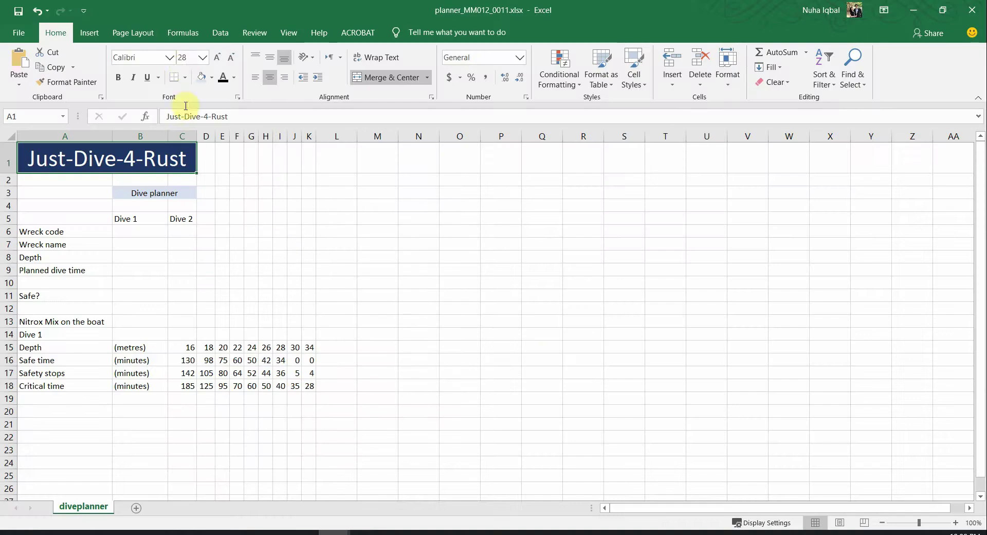
{"action": "left_click", "coordinate": [169, 58]}
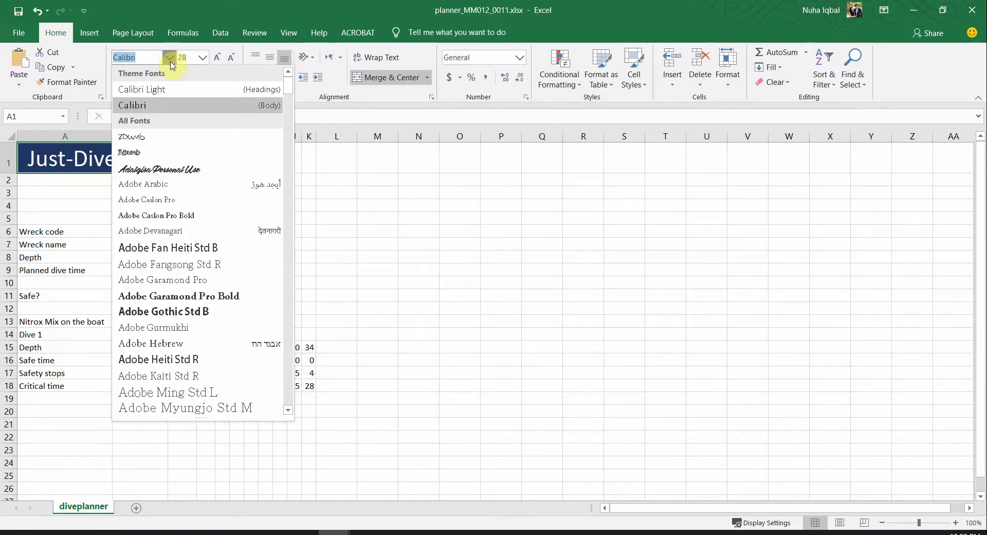
{"action": "type", "text": "Times New Ro"}
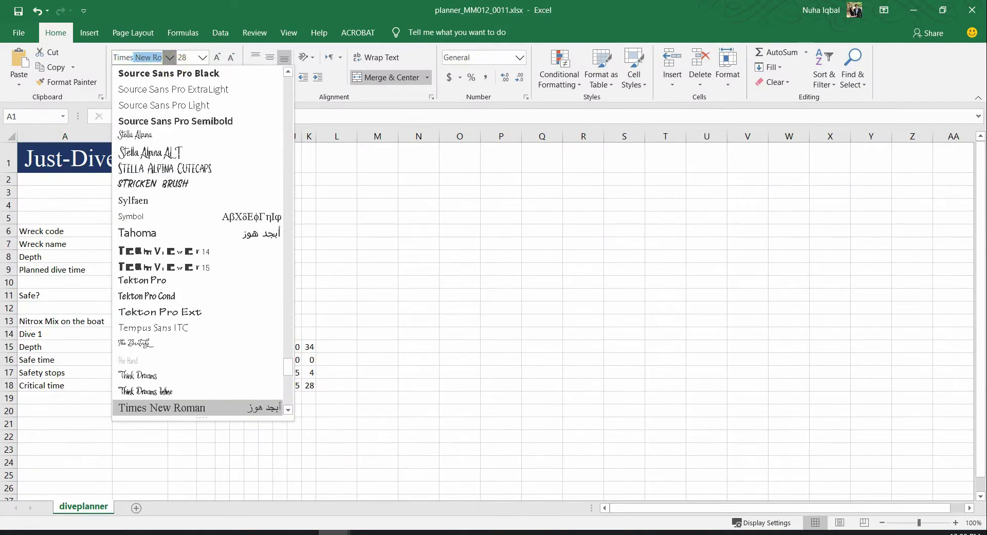
{"action": "key", "text": "Return"}
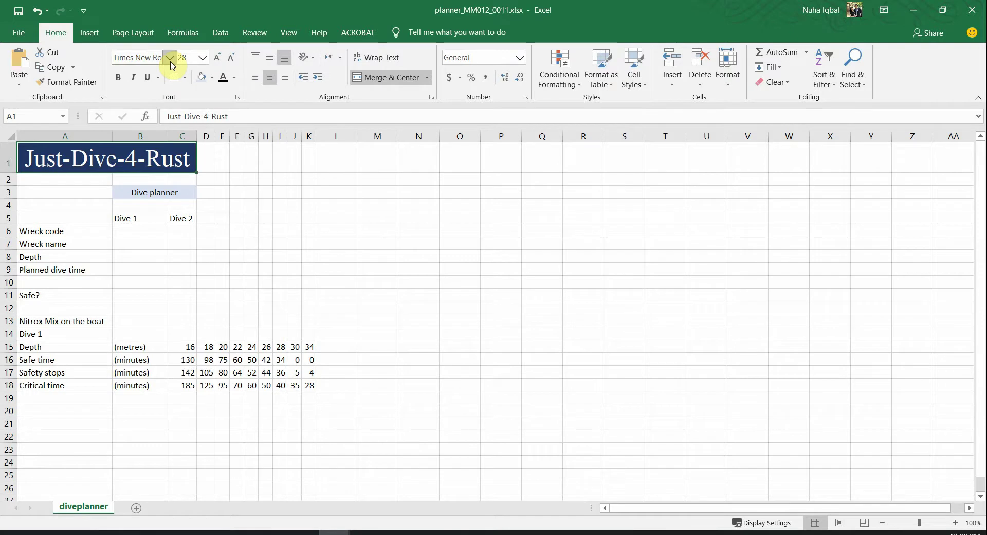
{"action": "key", "text": "alt+Tab"}
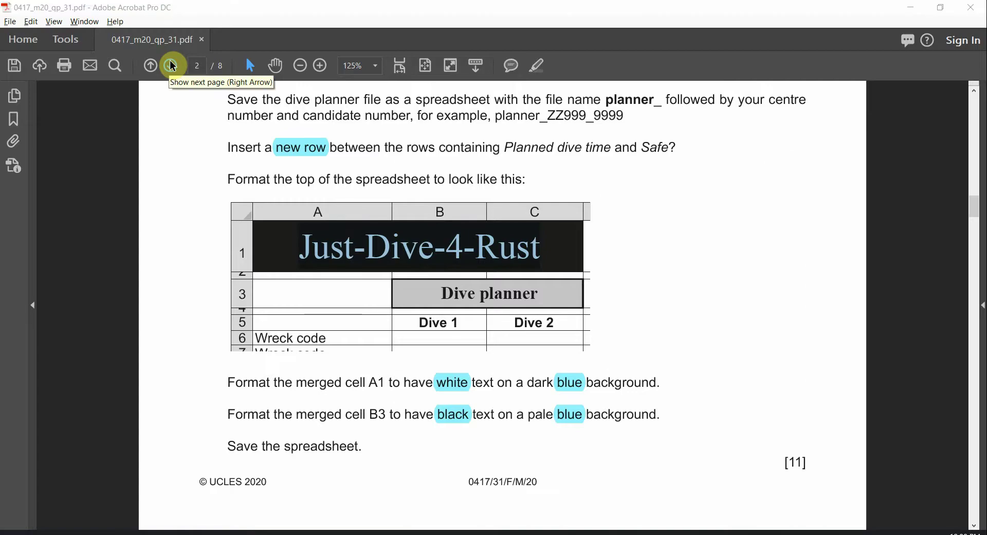
{"action": "key", "text": "alt+Tab"}
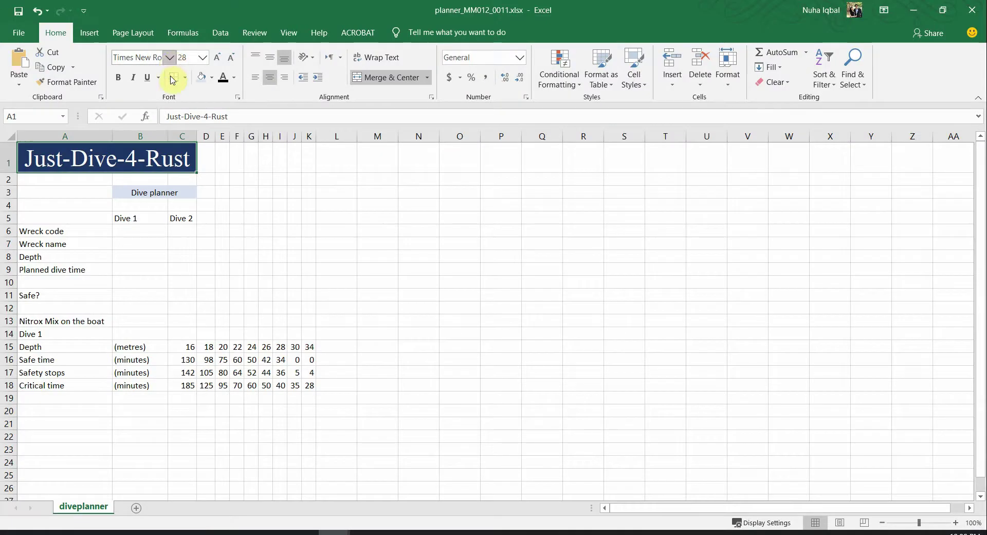
{"action": "key", "text": "alt+Tab"}
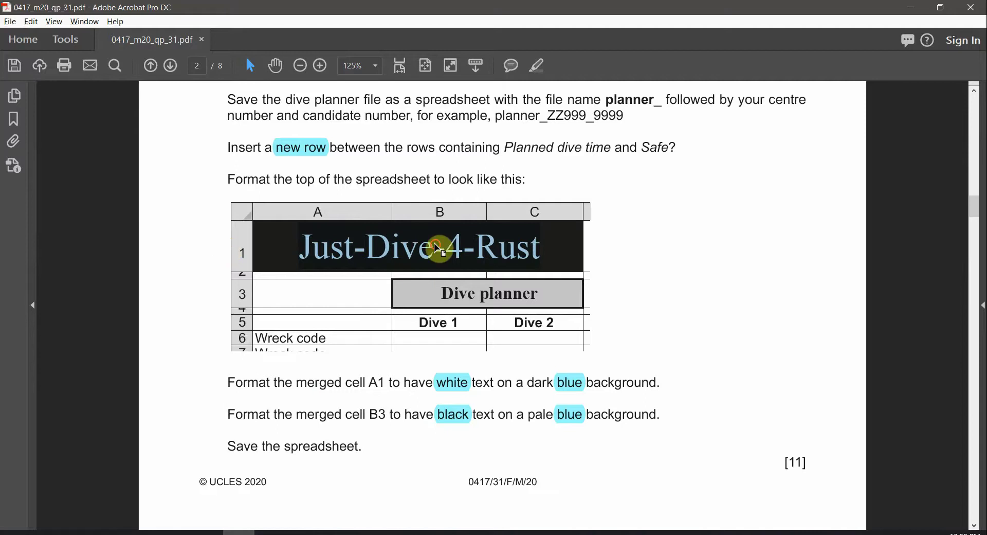
{"action": "key", "text": "alt+Tab"}
{"action": "left_click", "coordinate": [158, 193]}
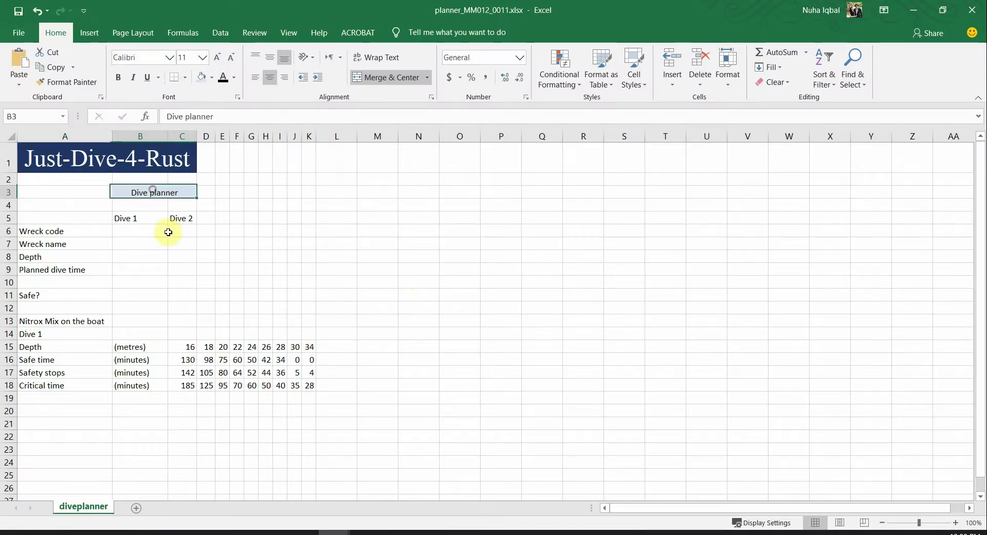
Resize the Dive planner text in B3 to 16 points
{"action": "key", "text": "alt+Tab"}
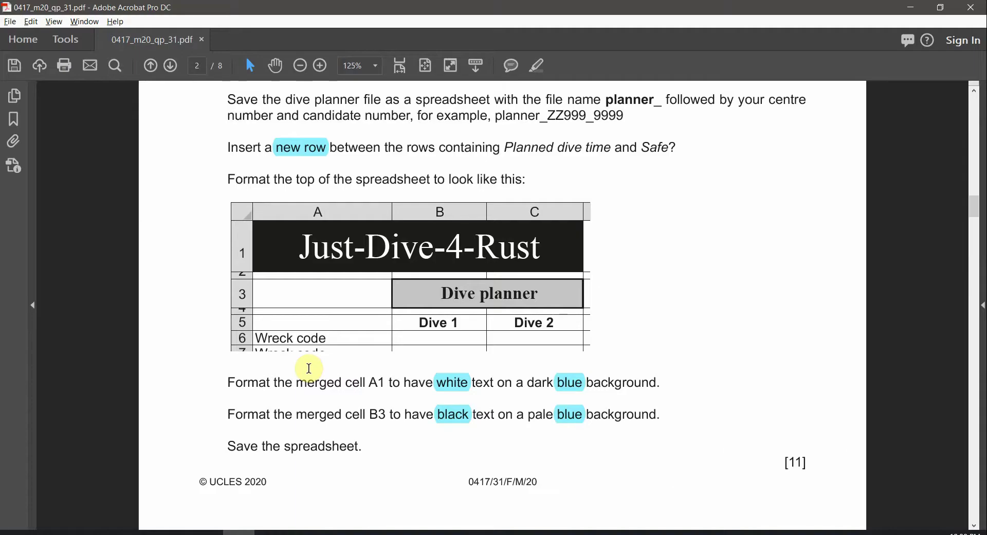
{"action": "key", "text": "alt+Tab"}
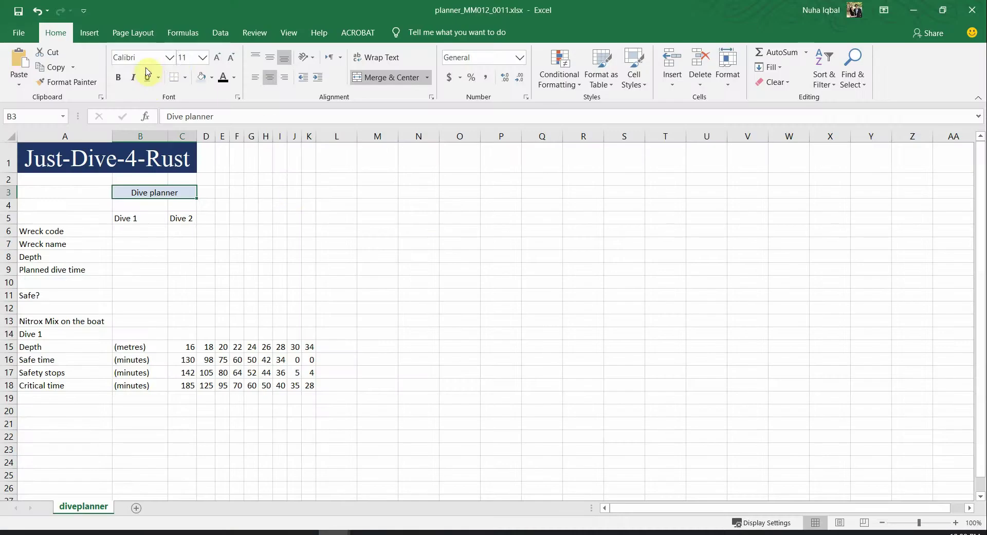
{"action": "left_click", "coordinate": [216, 58]}
{"action": "left_click", "coordinate": [216, 58]}
{"action": "left_click", "coordinate": [216, 58]}
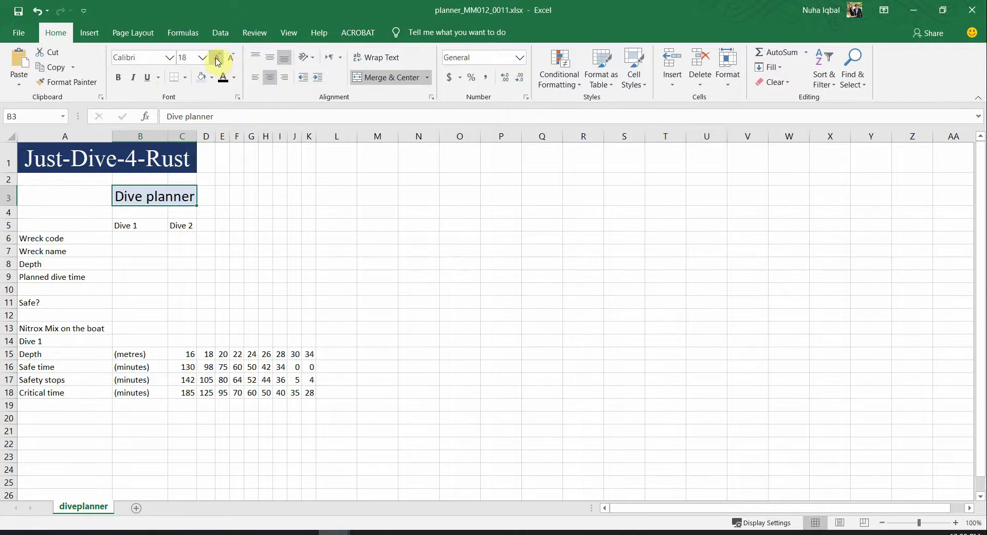
{"action": "key", "text": "alt+Tab"}
{"action": "key", "text": "alt+Tab"}
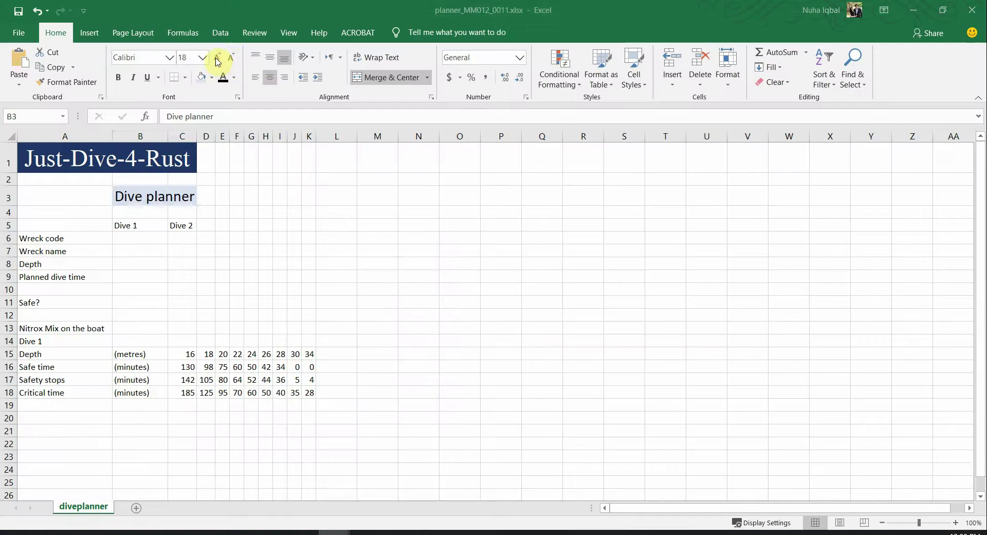
{"action": "left_click", "coordinate": [231, 57]}
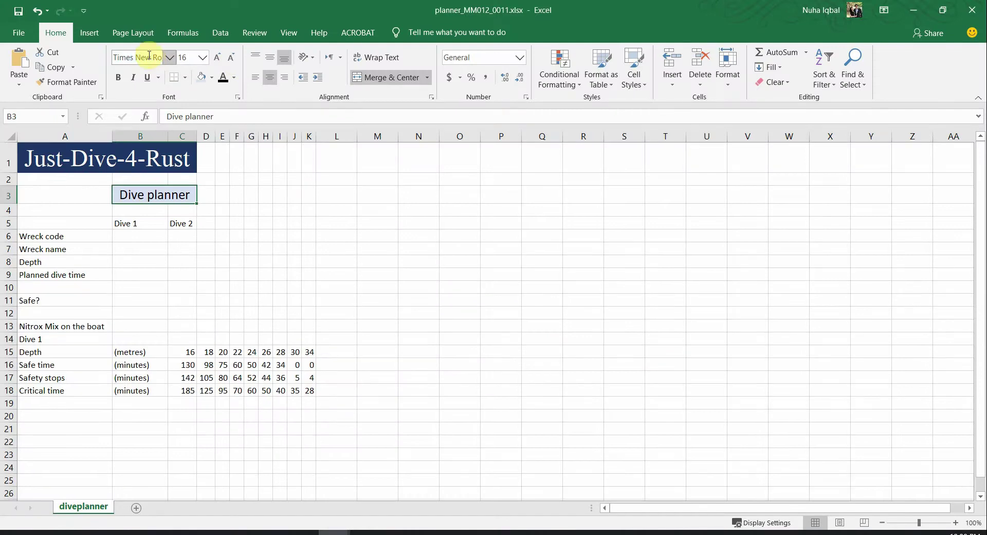
{"action": "key", "text": "alt+Tab"}
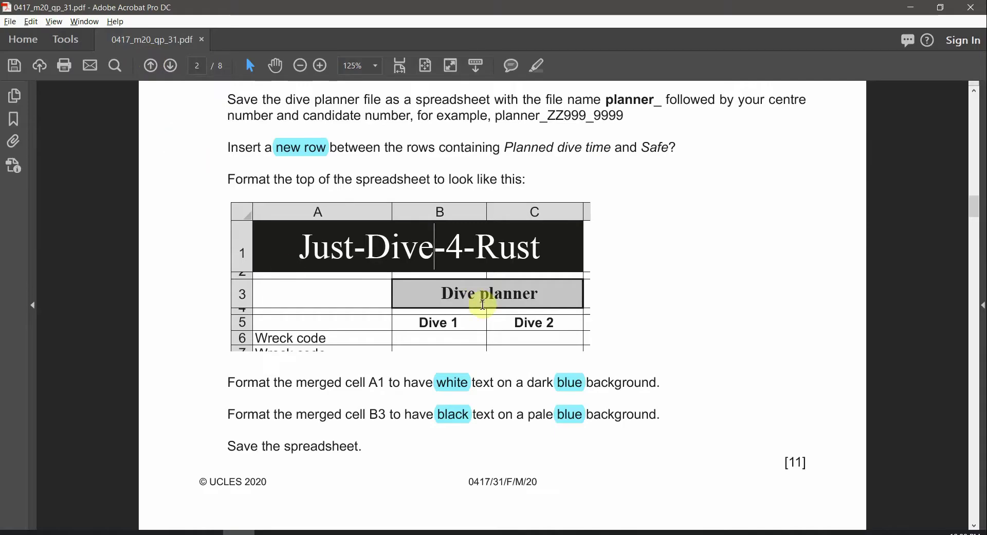
{"action": "key", "text": "alt+Tab"}
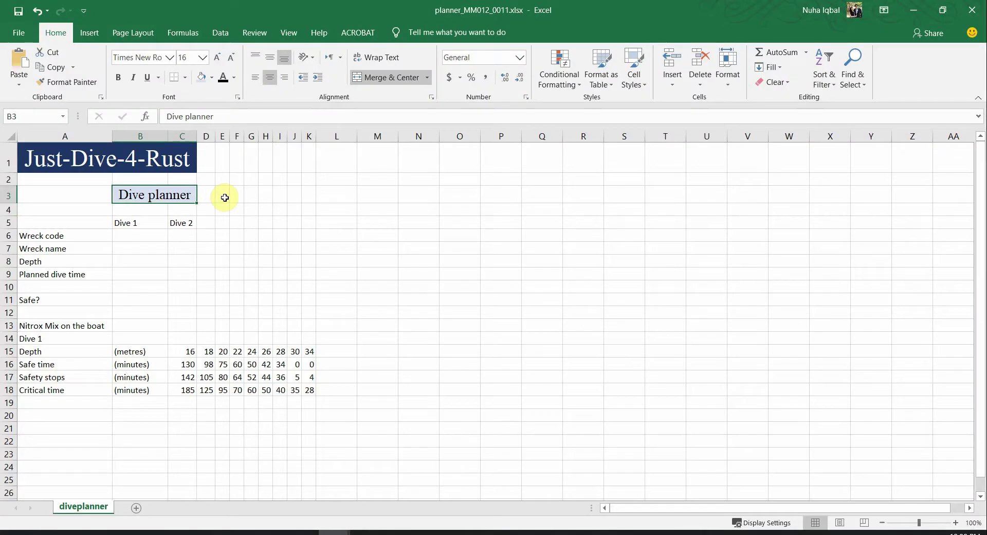
Make Dive planner bold while leaving the A1 title unbolded
{"action": "key", "text": "ctrl+b"}
{"action": "left_click", "coordinate": [150, 158], "text": "ctrl"}
{"action": "key", "text": "ctrl+b"}
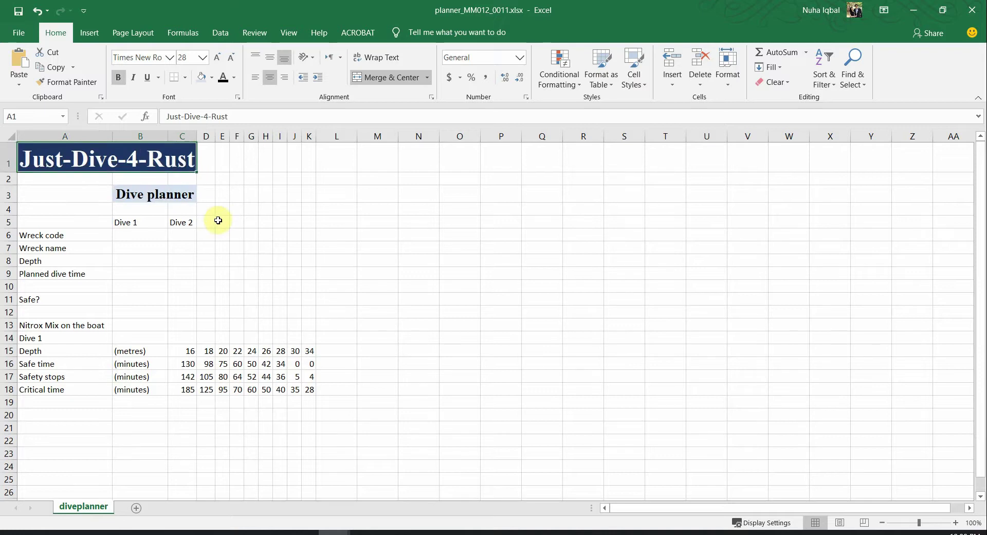
{"action": "key", "text": "alt+Tab"}
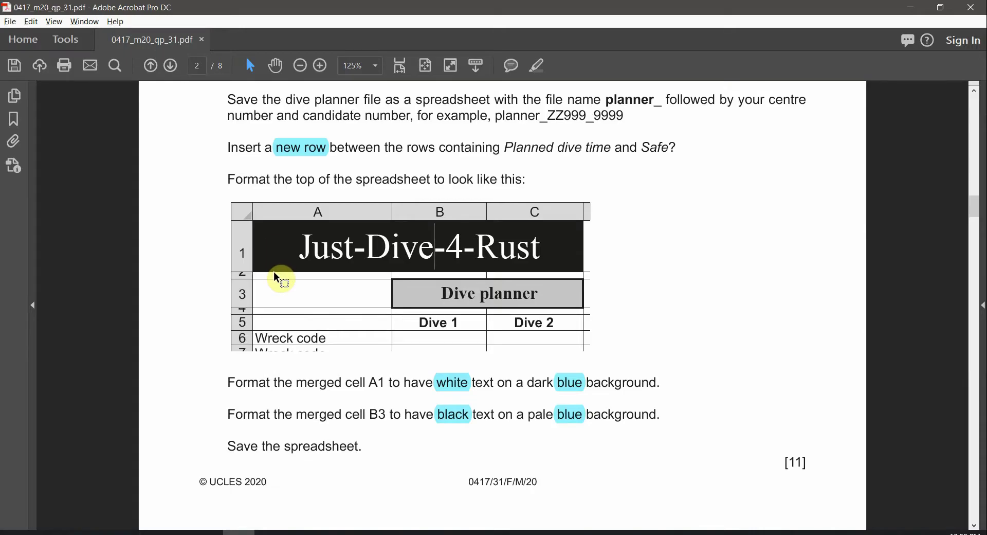
{"action": "key", "text": "alt+Tab"}
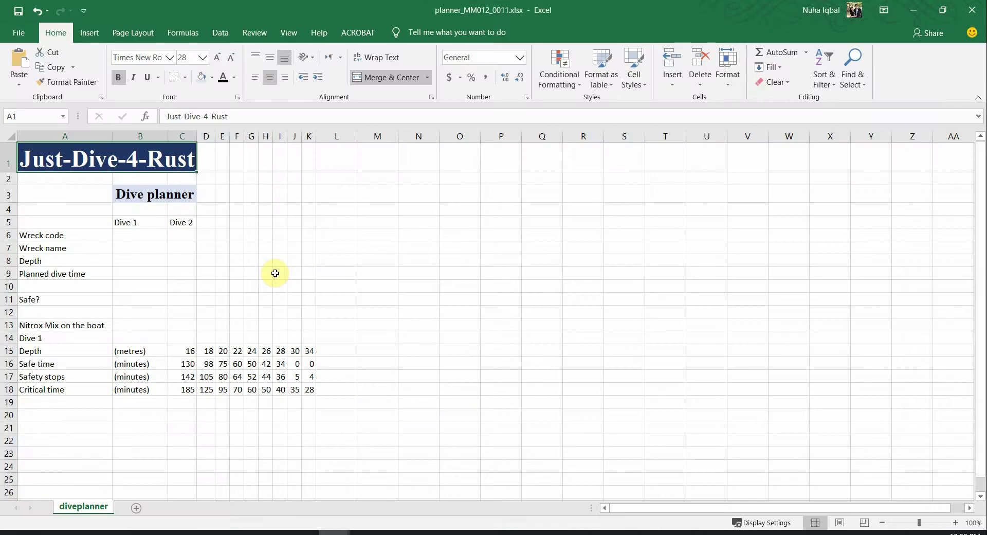
{"action": "key", "text": "ctrl+b"}
Highlight the Dive 1 and Dive 2 example headings in the task PDF
{"action": "key", "text": "alt+Tab"}
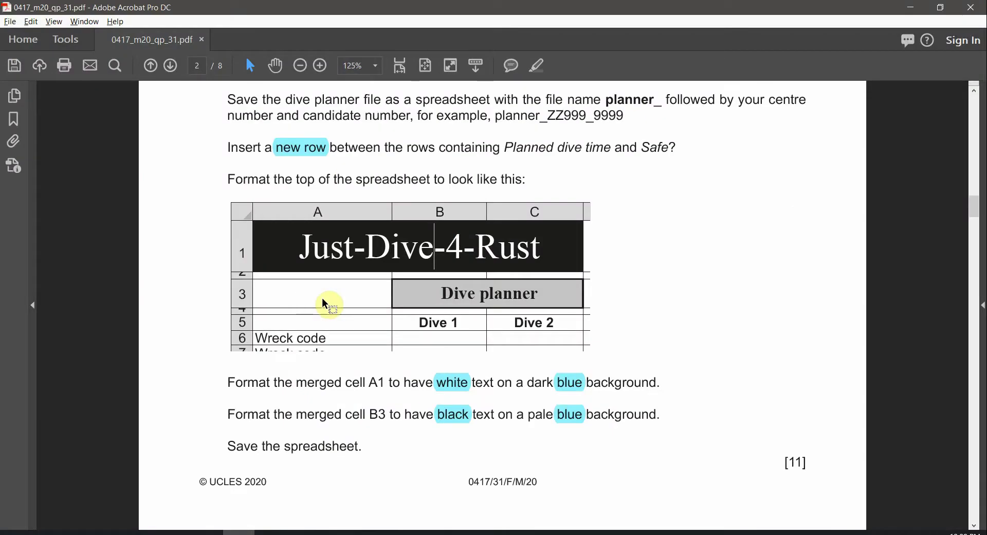
{"action": "left_click_drag", "start_coordinate": [557, 323], "coordinate": [441, 366]}
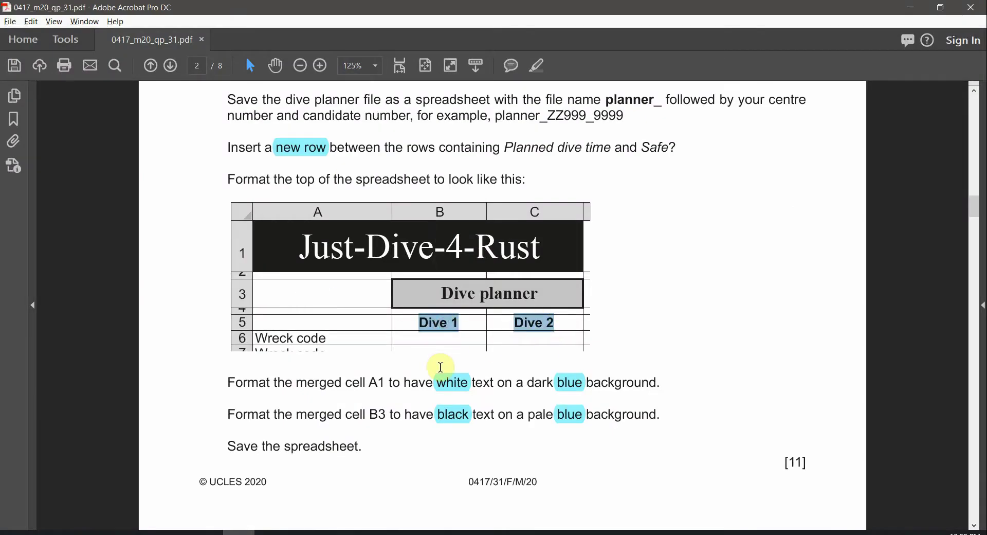
{"action": "key", "text": "alt+Tab"}
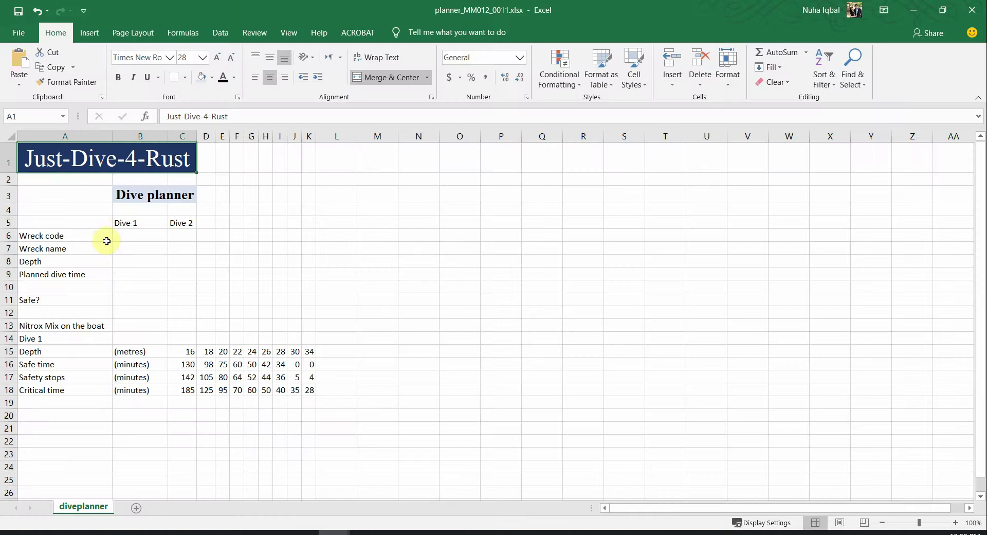
Make the Dive 1 and Dive 2 headings in B5:C5 bold and centred
{"action": "left_click_drag", "start_coordinate": [126, 223], "coordinate": [188, 222]}
{"action": "key", "text": "ctrl+b"}
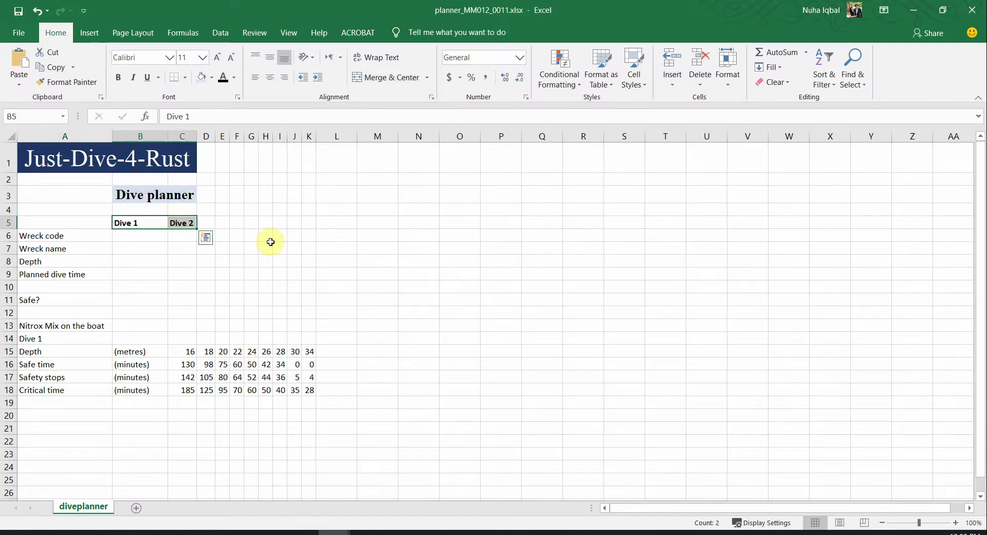
{"action": "key", "text": "alt+Tab"}
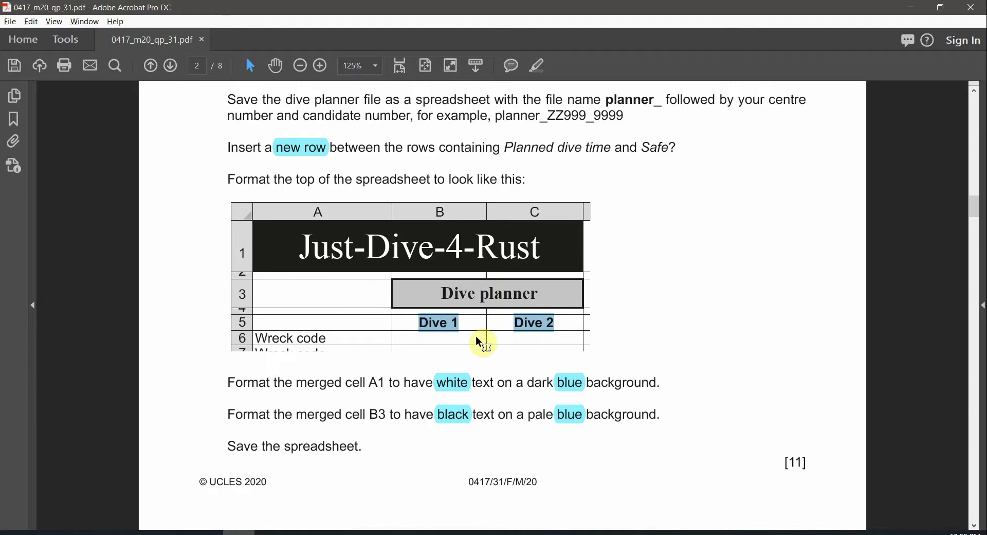
{"action": "key", "text": "alt+Tab"}
{"action": "left_click", "coordinate": [255, 77]}
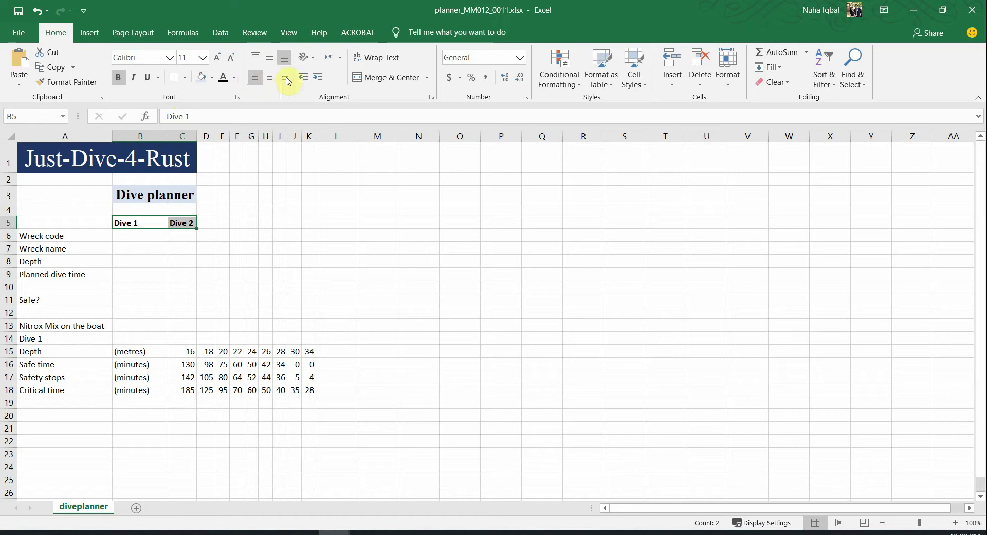
Widen column C to fit the headings
{"action": "left_click", "coordinate": [161, 192]}
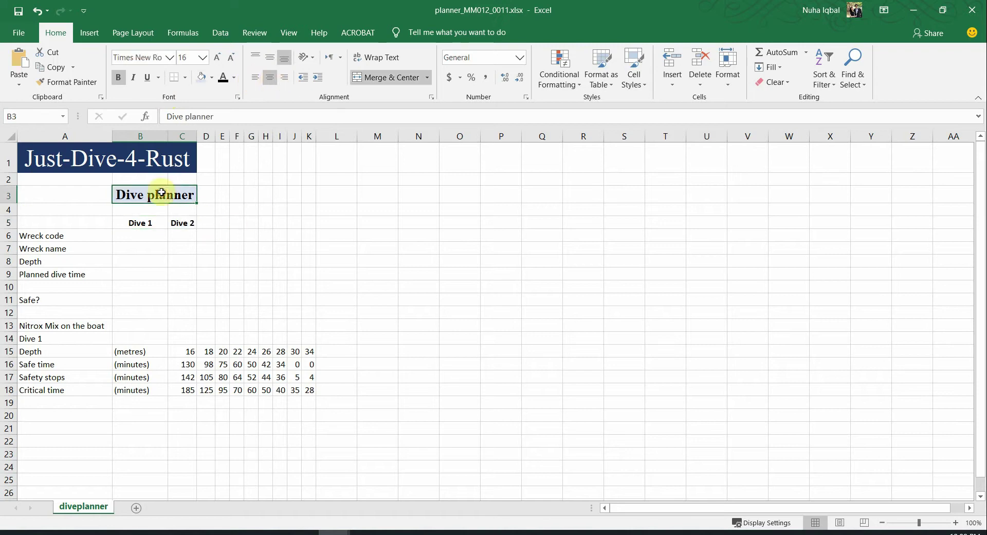
{"action": "key", "text": "alt+Tab"}
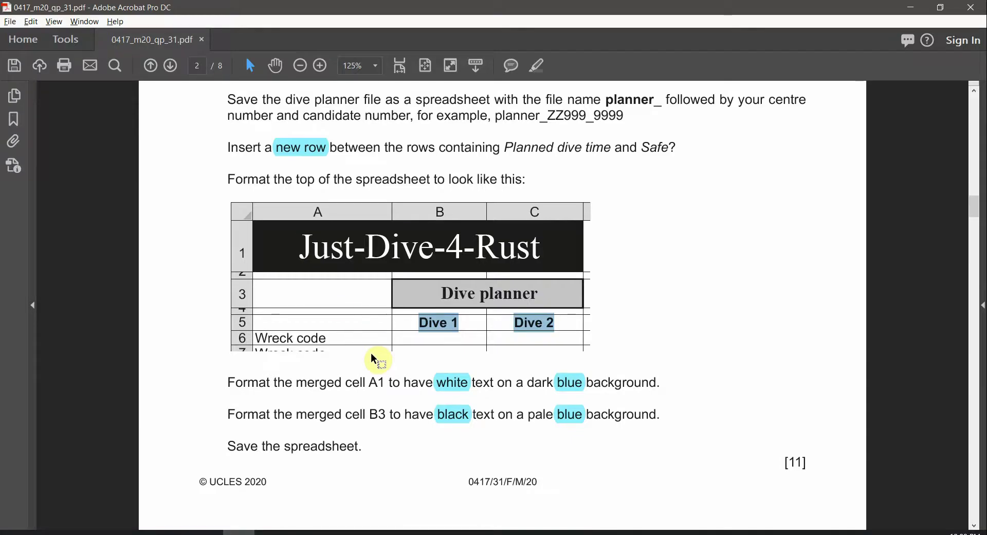
{"action": "key", "text": "alt+Tab"}
{"action": "left_click_drag", "start_coordinate": [198, 136], "coordinate": [236, 137]}
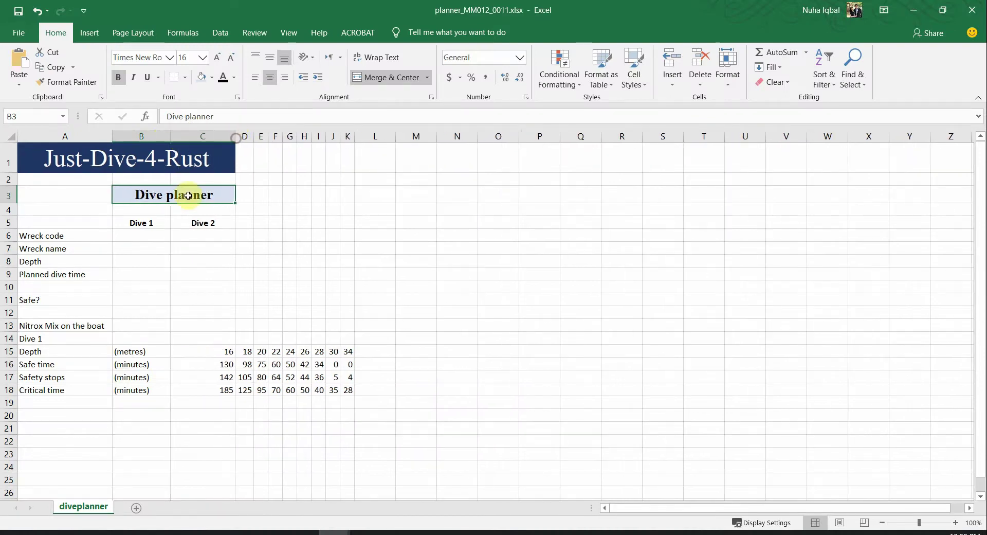
Squeeze row 4, between the Dive planner title and the headings, to a thin strip
{"action": "key", "text": "alt+Tab"}
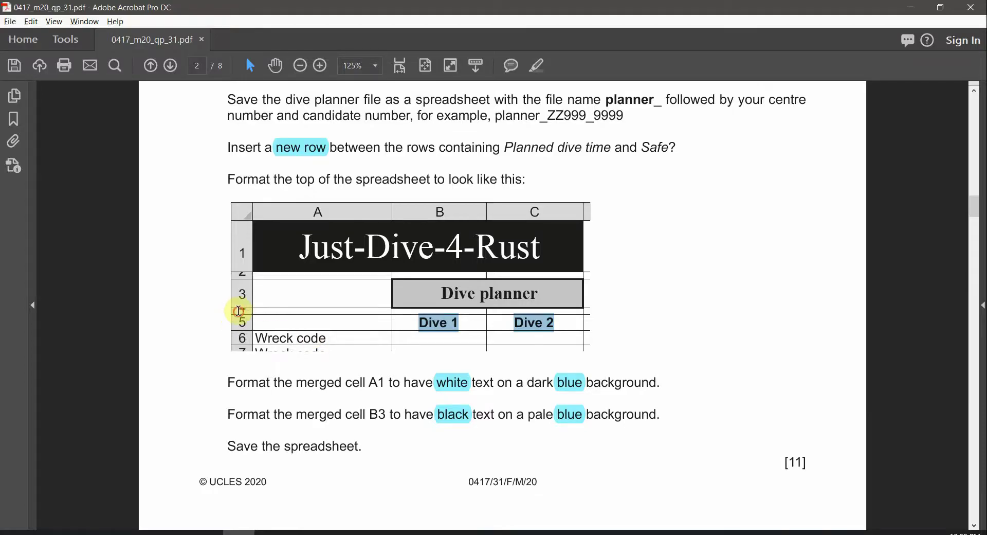
{"action": "left_click_drag", "start_coordinate": [238, 311], "coordinate": [234, 303]}
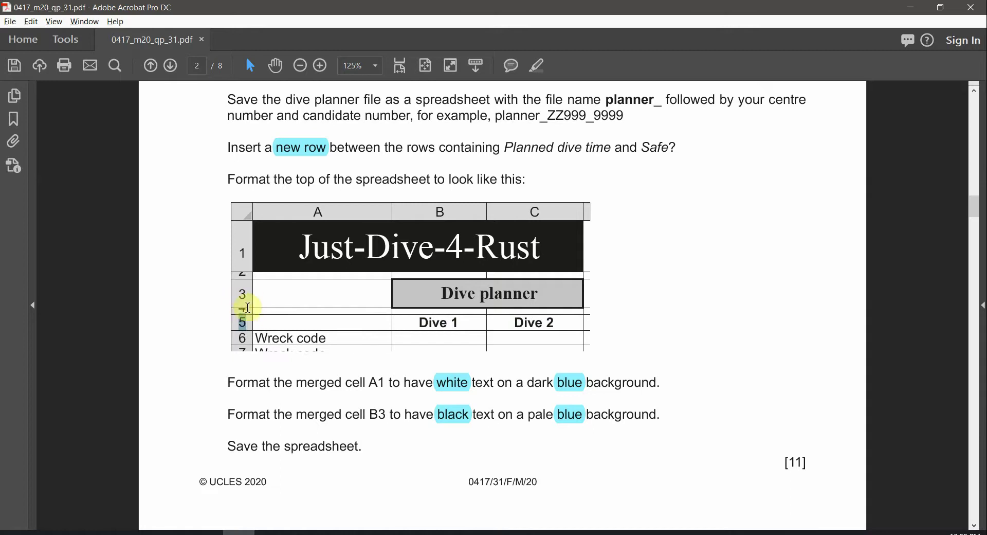
{"action": "key", "text": "alt+Tab"}
{"action": "left_click", "coordinate": [6, 208]}
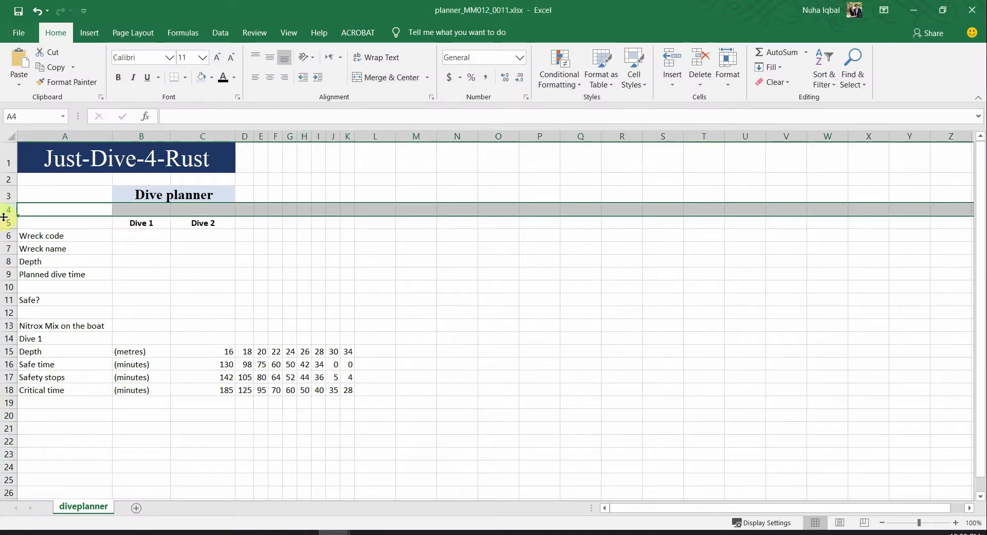
{"action": "left_click_drag", "start_coordinate": [6, 216], "coordinate": [7, 208]}
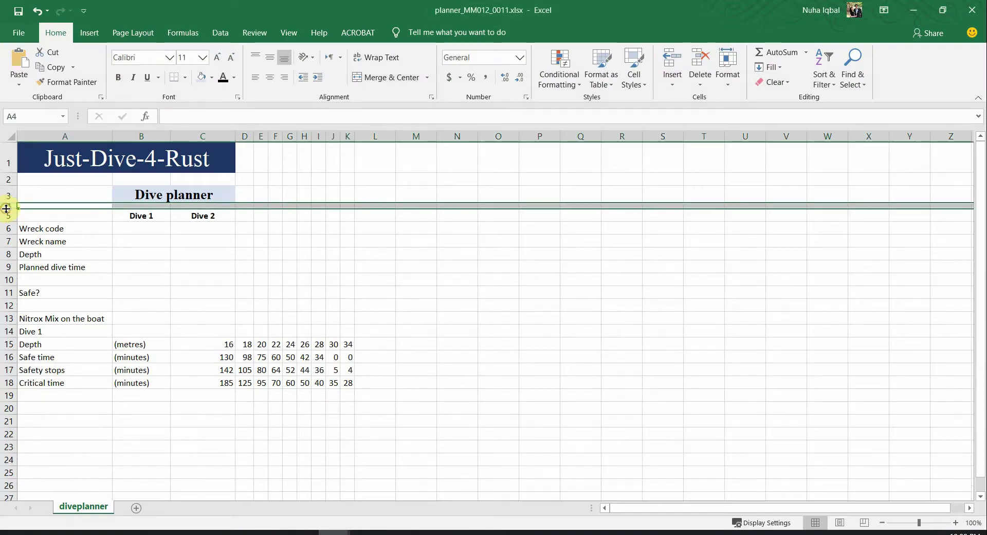
{"action": "left_click", "coordinate": [141, 241]}
{"action": "scroll", "coordinate": [88, 293], "scroll_direction": "up", "scroll_amount": 4, "text": "ctrl"}
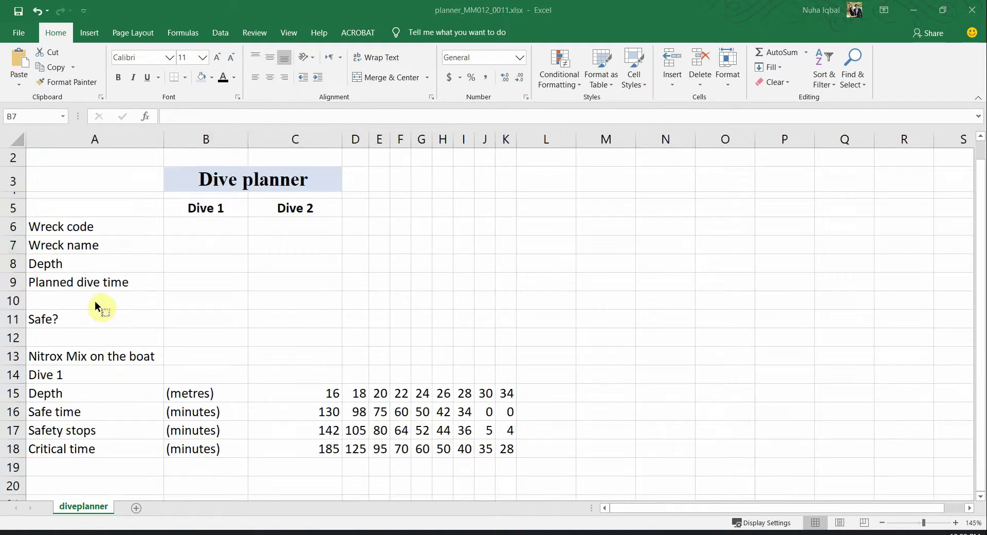
{"action": "key", "text": "alt+Tab"}
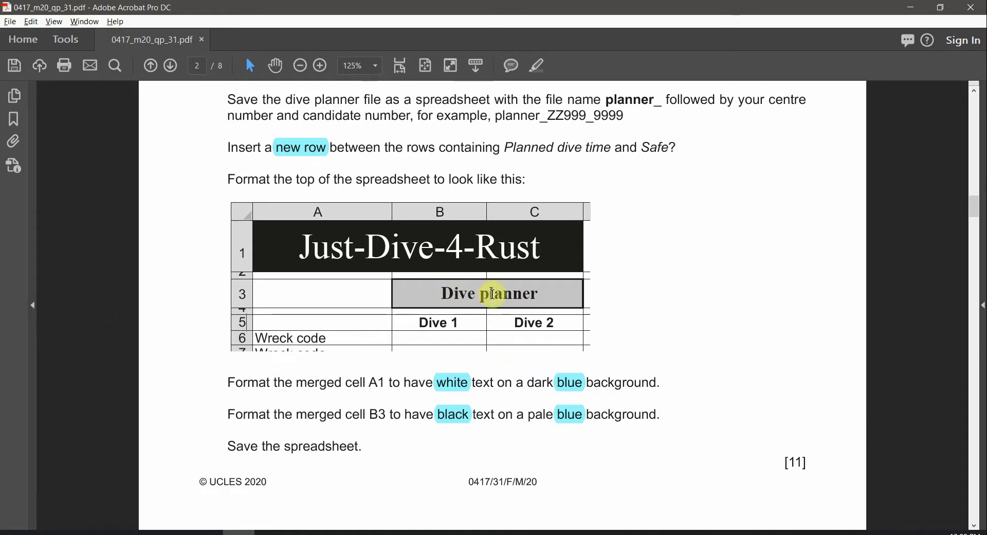
Add left, top, right and bottom borders to the merged Dive planner cell in Format Cells
{"action": "key", "text": "alt+Tab"}
{"action": "left_click", "coordinate": [284, 188]}
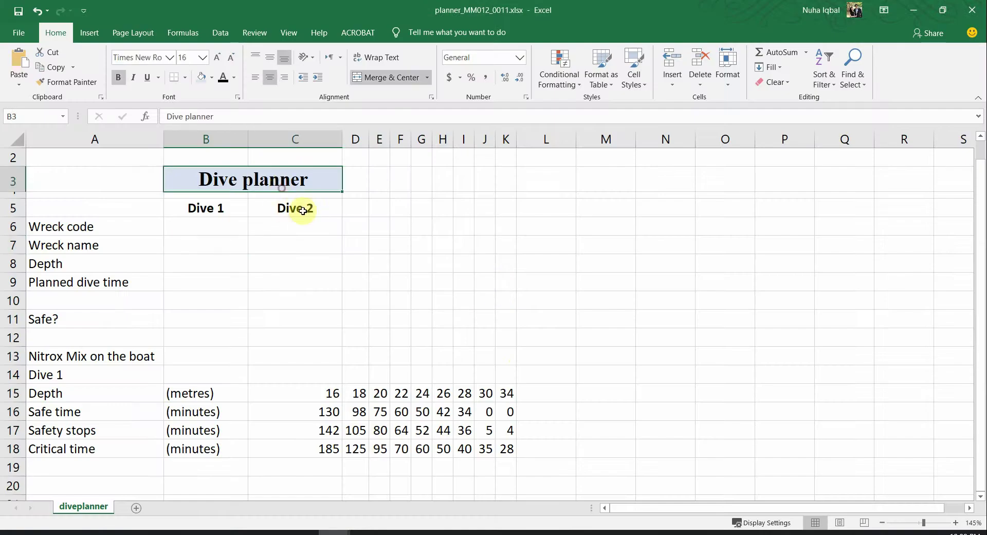
{"action": "scroll", "coordinate": [485, 311], "scroll_direction": "up", "scroll_amount": 1}
{"action": "key", "text": "alt+Tab"}
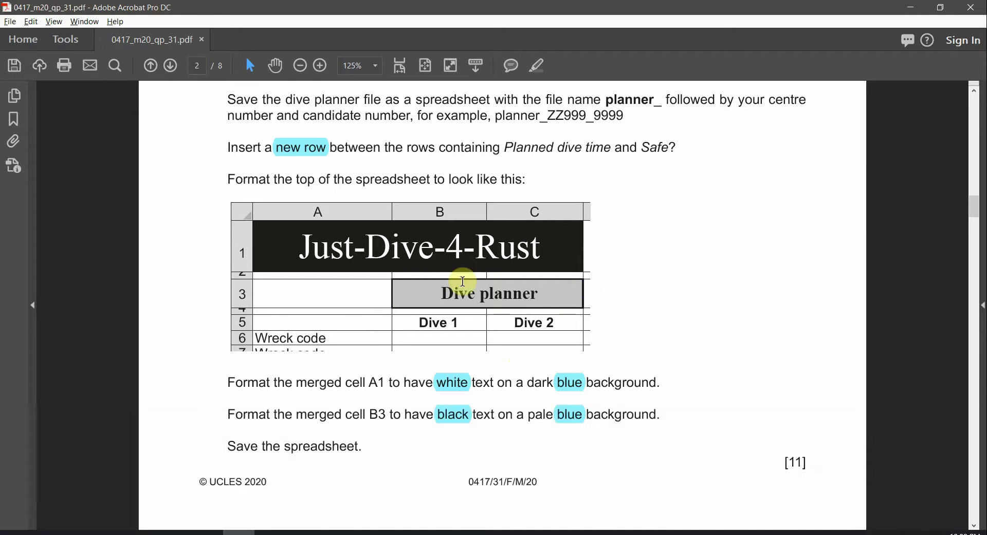
{"action": "key", "text": "alt+Tab"}
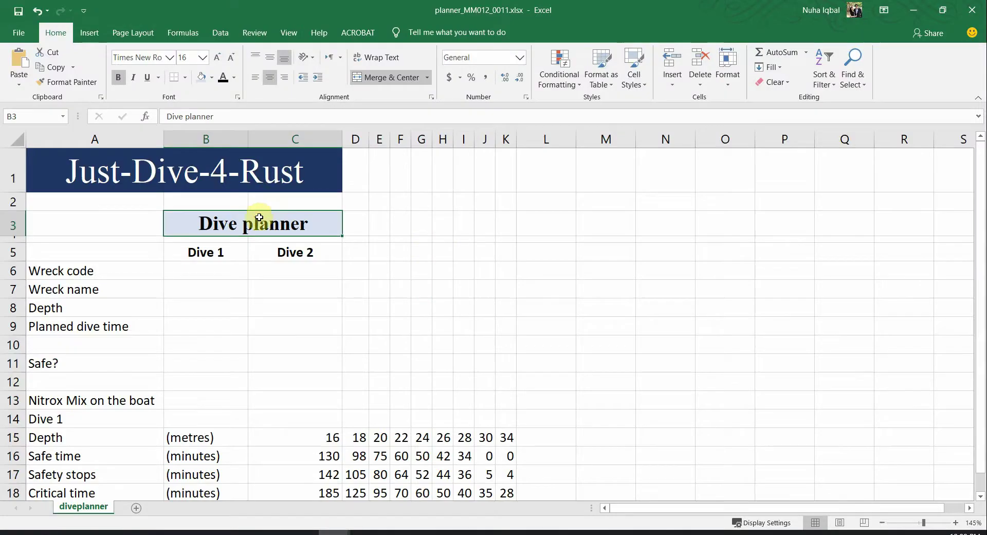
{"action": "right_click", "coordinate": [243, 227]}
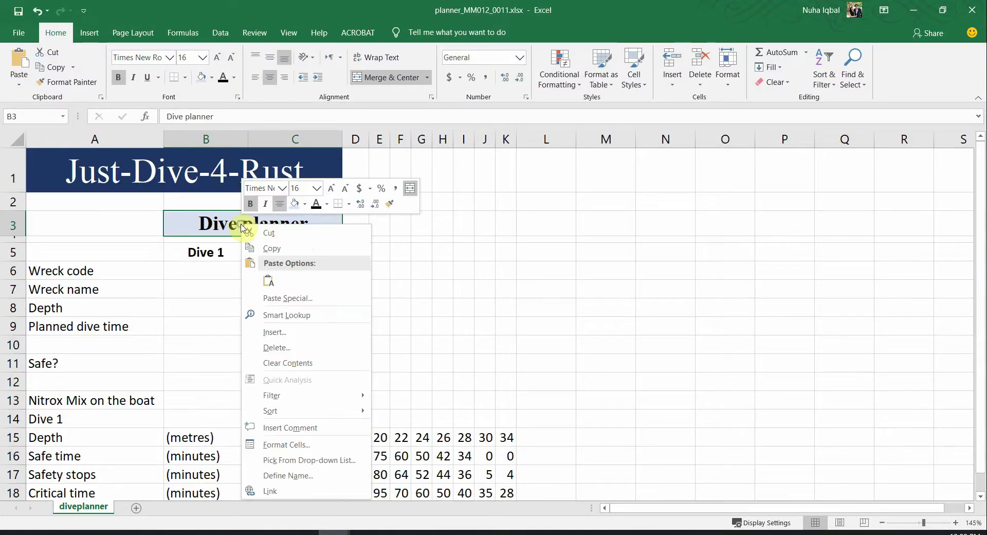
{"action": "left_click", "coordinate": [292, 445]}
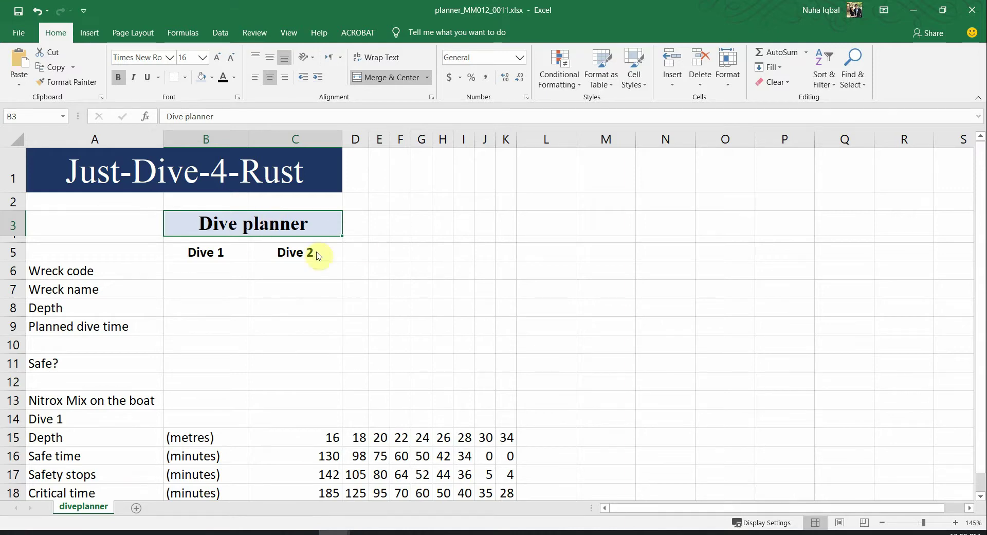
{"action": "left_click_drag", "start_coordinate": [330, 223], "coordinate": [489, 146]}
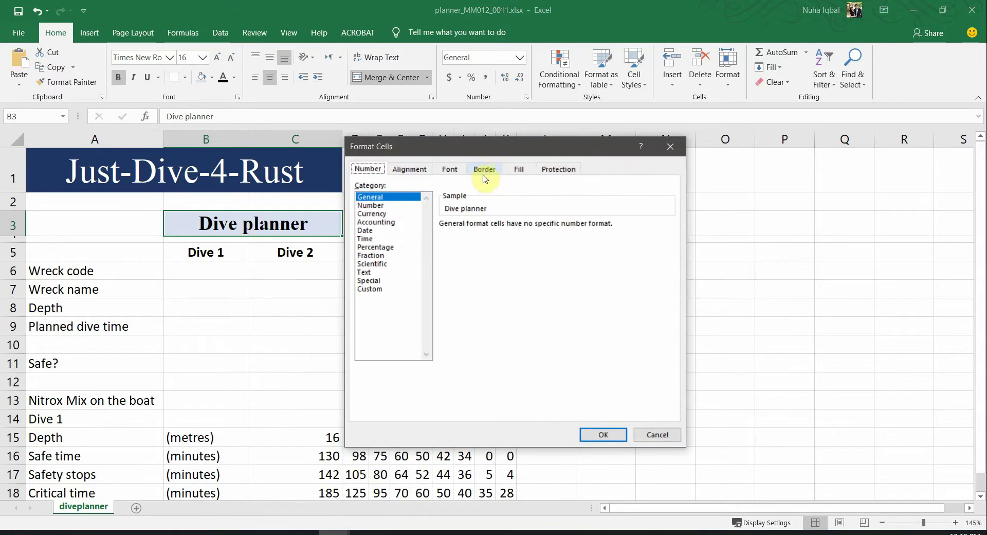
{"action": "left_click", "coordinate": [486, 169]}
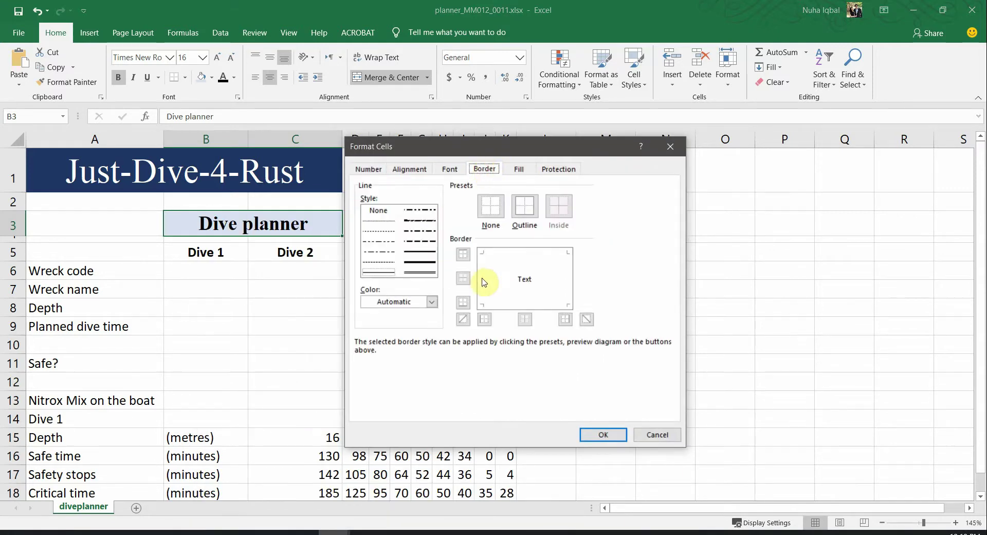
{"action": "left_click", "coordinate": [484, 278]}
{"action": "left_click", "coordinate": [562, 256]}
{"action": "left_click", "coordinate": [568, 282]}
{"action": "left_click", "coordinate": [539, 305]}
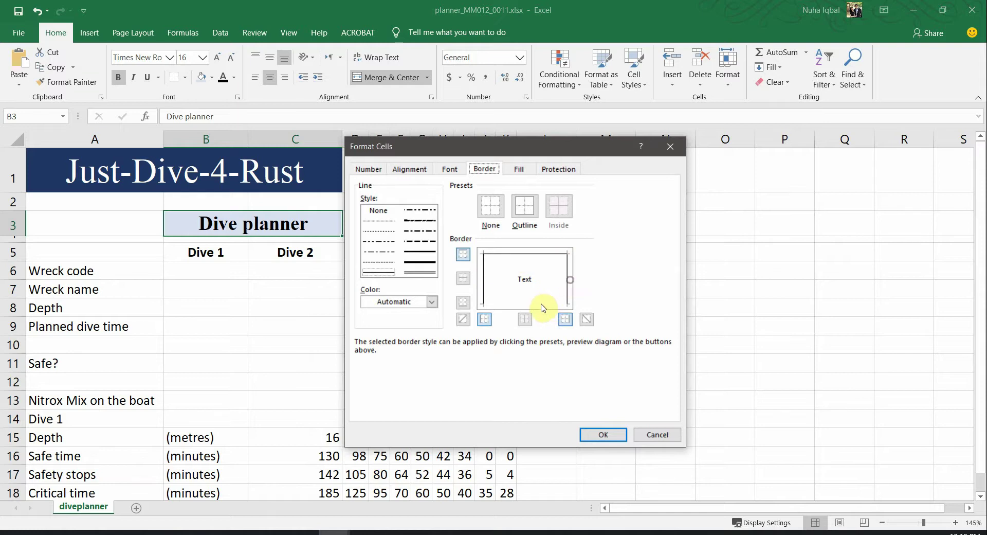
Switch all four borders to the thick line style and apply them
{"action": "left_click", "coordinate": [420, 262]}
{"action": "left_click", "coordinate": [518, 255]}
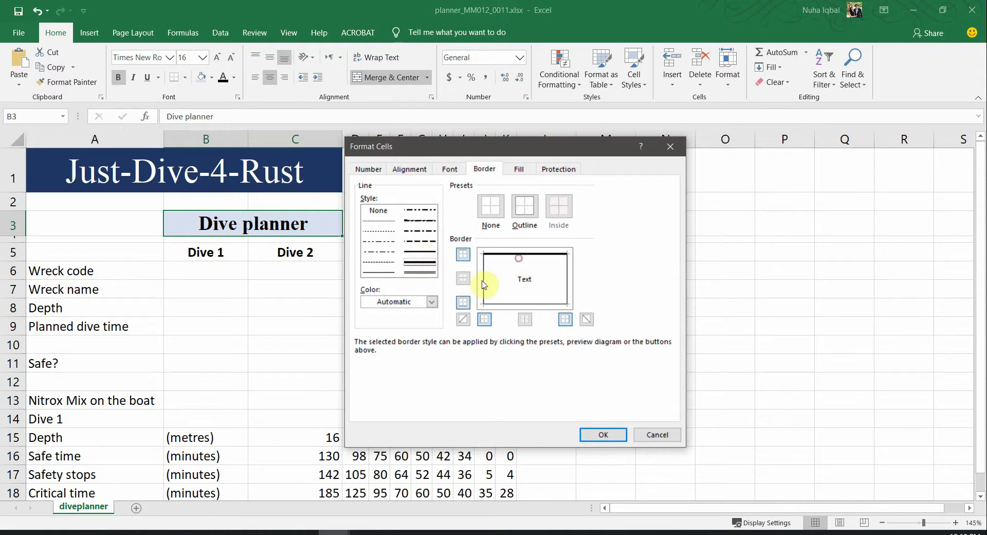
{"action": "left_click", "coordinate": [486, 288]}
{"action": "left_click", "coordinate": [545, 303]}
{"action": "left_click", "coordinate": [568, 285]}
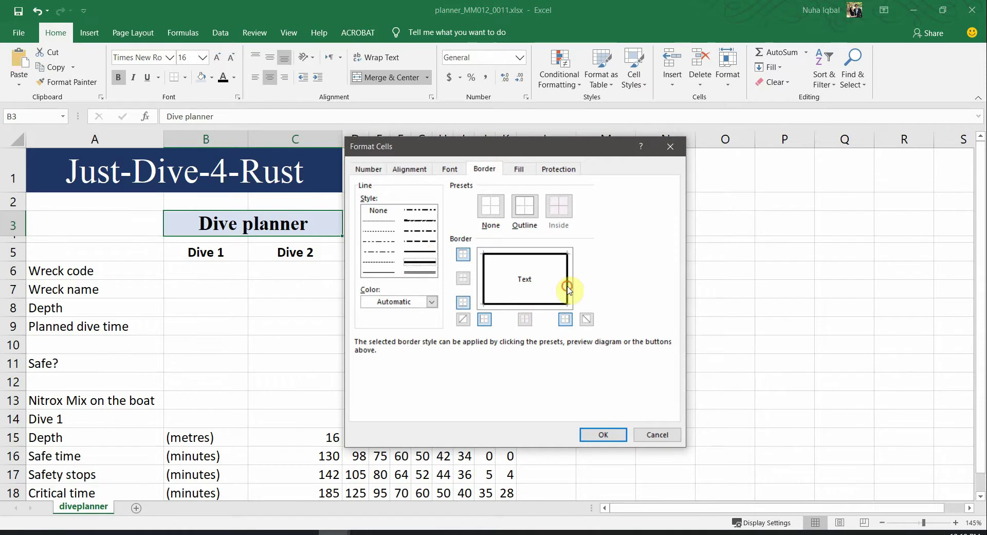
{"action": "left_click", "coordinate": [603, 435]}
{"action": "left_click", "coordinate": [295, 287]}
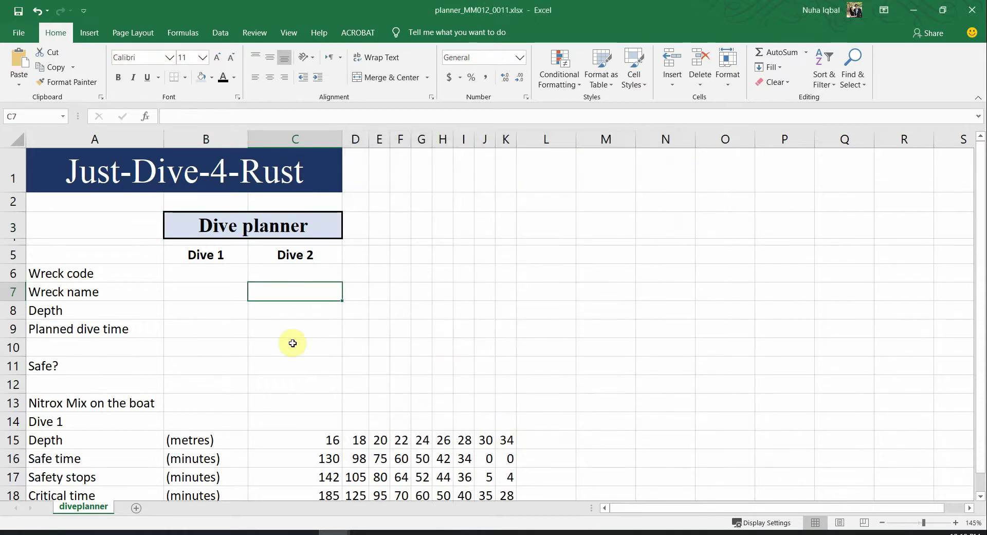
{"action": "key", "text": "alt+Tab"}
Highlight 'header' and 'left' in task 2 on page 3 of the question paper
{"action": "key", "text": "alt+Tab"}
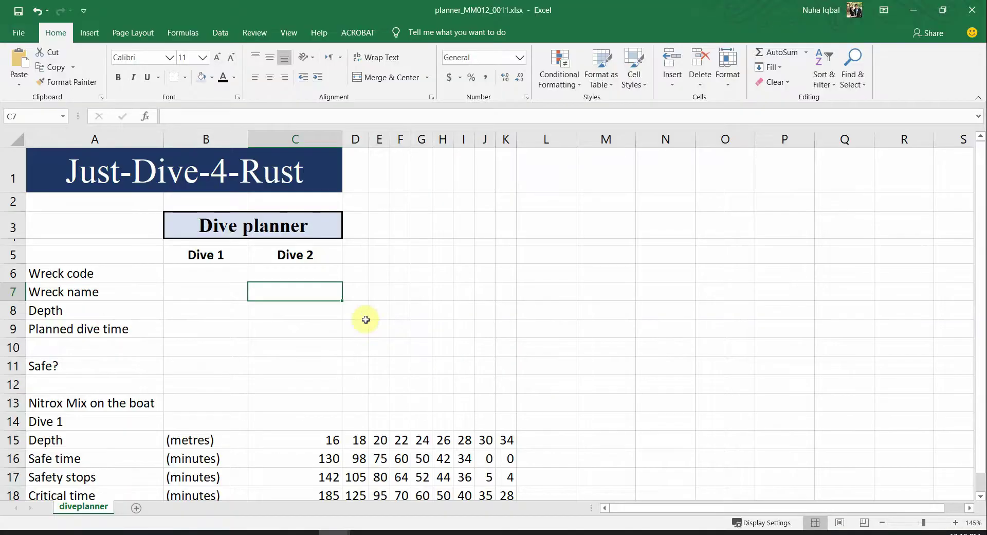
{"action": "key", "text": "alt+Tab"}
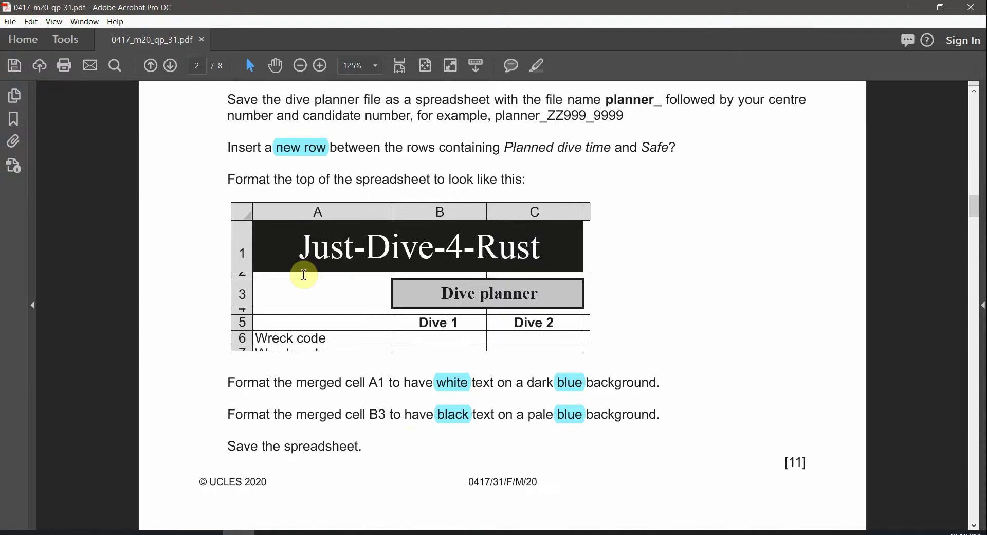
{"action": "left_click_drag", "start_coordinate": [359, 446], "coordinate": [291, 446]}
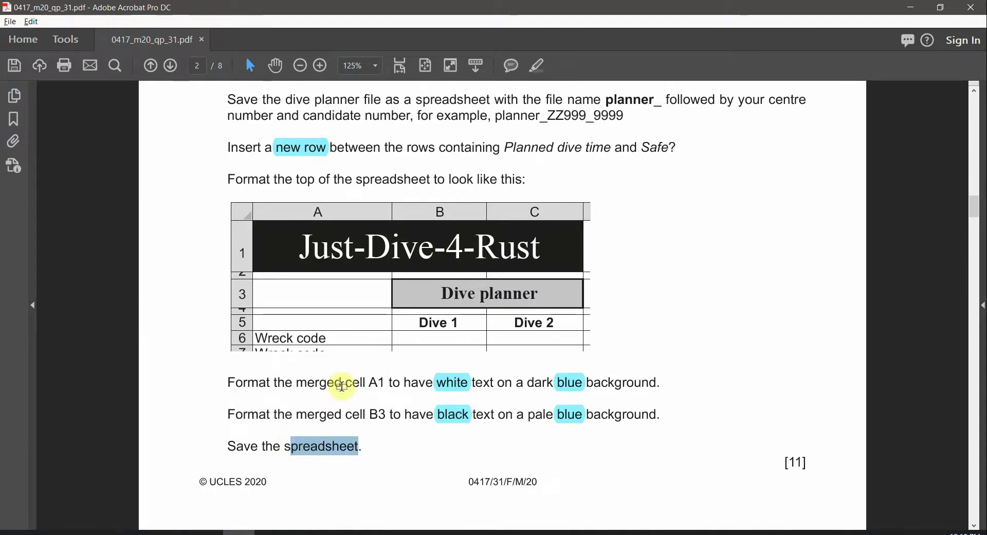
{"action": "scroll", "coordinate": [353, 395], "scroll_direction": "down", "scroll_amount": 5}
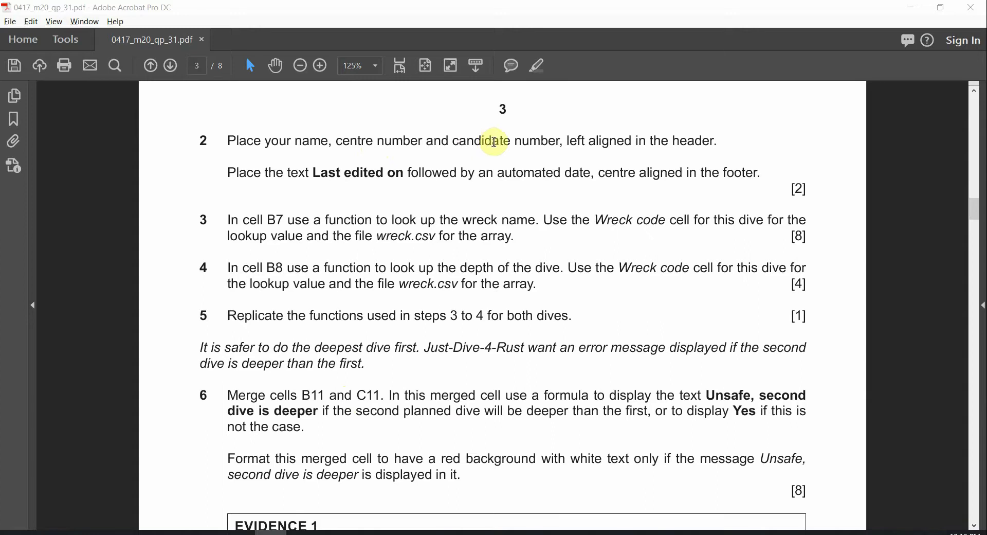
{"action": "left_click_drag", "start_coordinate": [570, 143], "coordinate": [643, 142]}
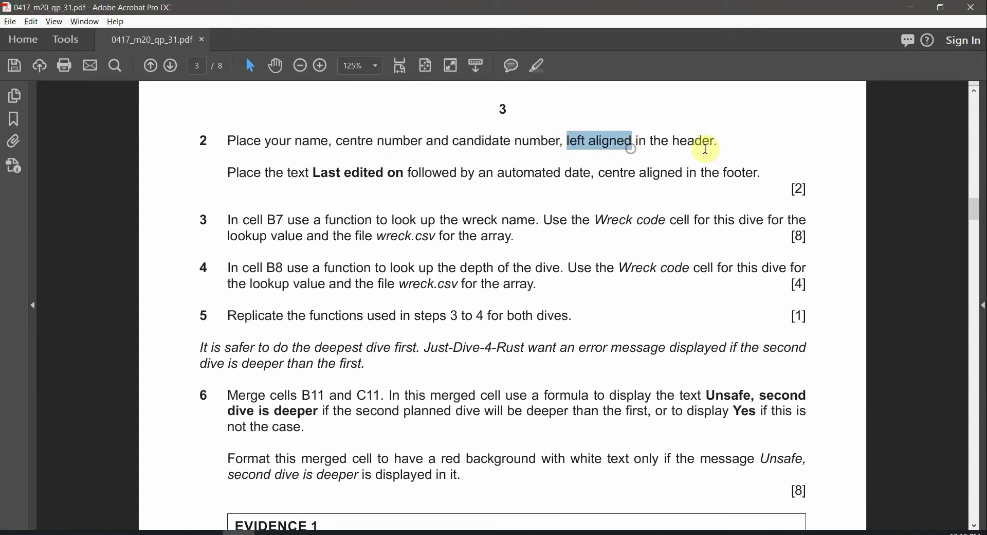
{"action": "left_click", "coordinate": [704, 140]}
{"action": "double_click", "coordinate": [700, 141]}
{"action": "left_click", "coordinate": [539, 72]}
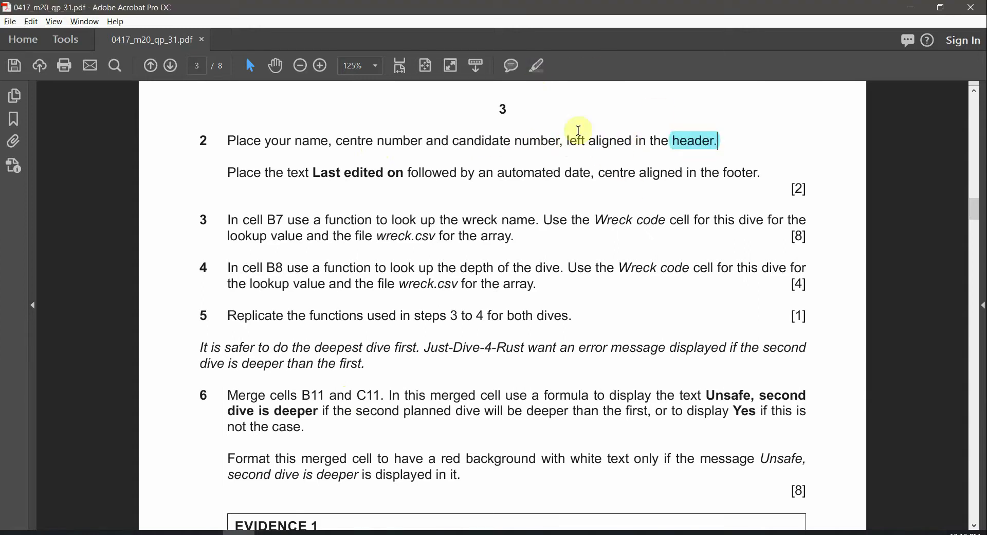
{"action": "left_click", "coordinate": [543, 74]}
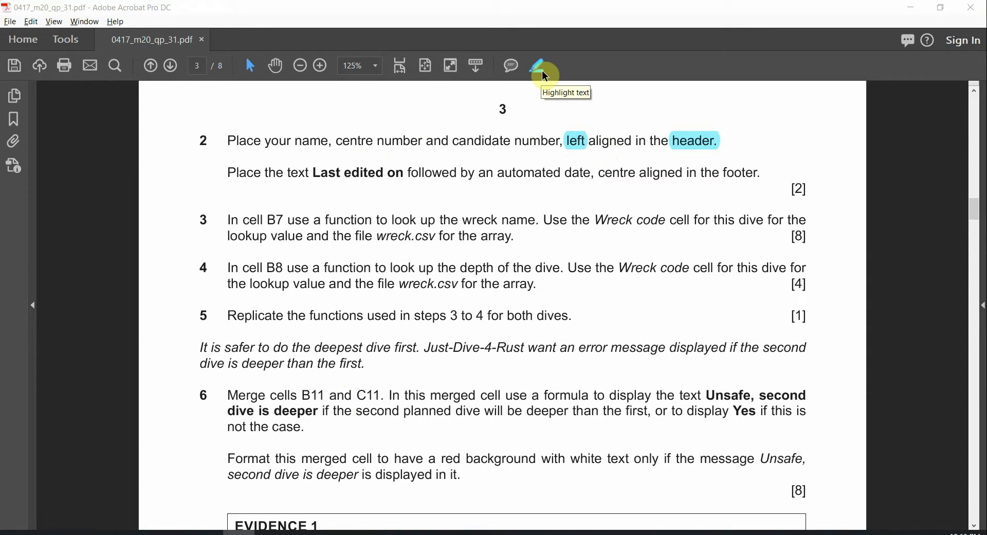
{"action": "key", "text": "alt+Tab"}
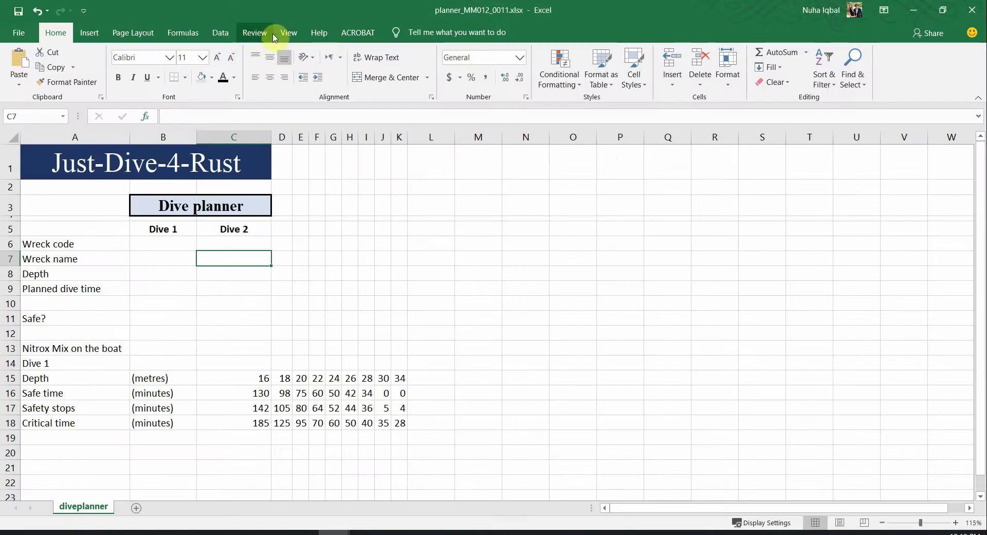
Switch the sheet to Page Layout view and open the page header for editing
{"action": "left_click", "coordinate": [287, 32]}
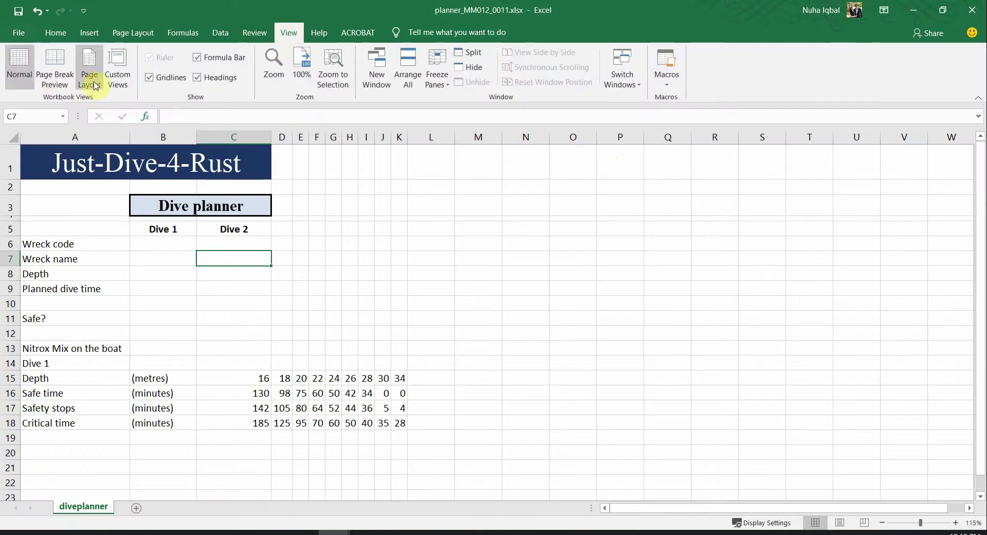
{"action": "left_click", "coordinate": [89, 65]}
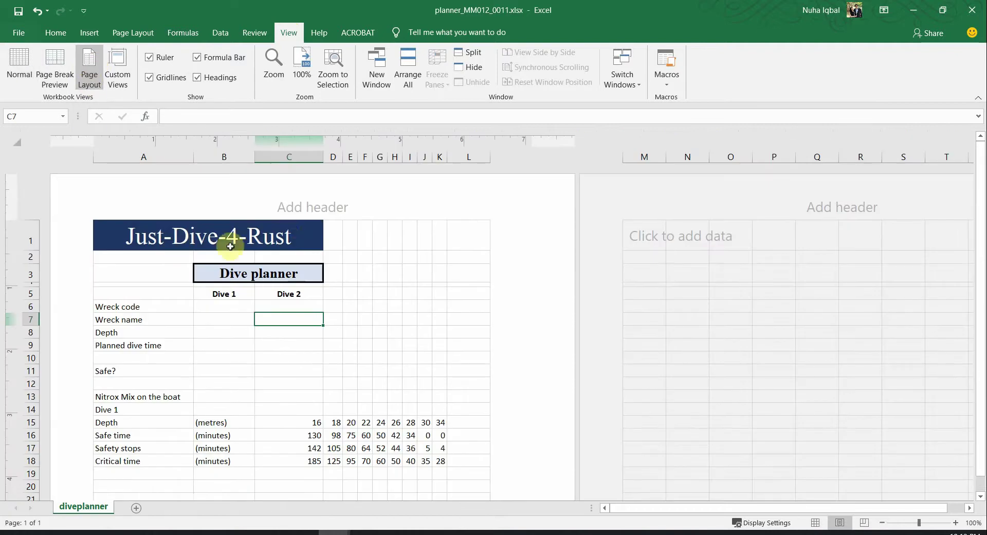
{"action": "left_click", "coordinate": [324, 209]}
{"action": "left_click", "coordinate": [203, 213]}
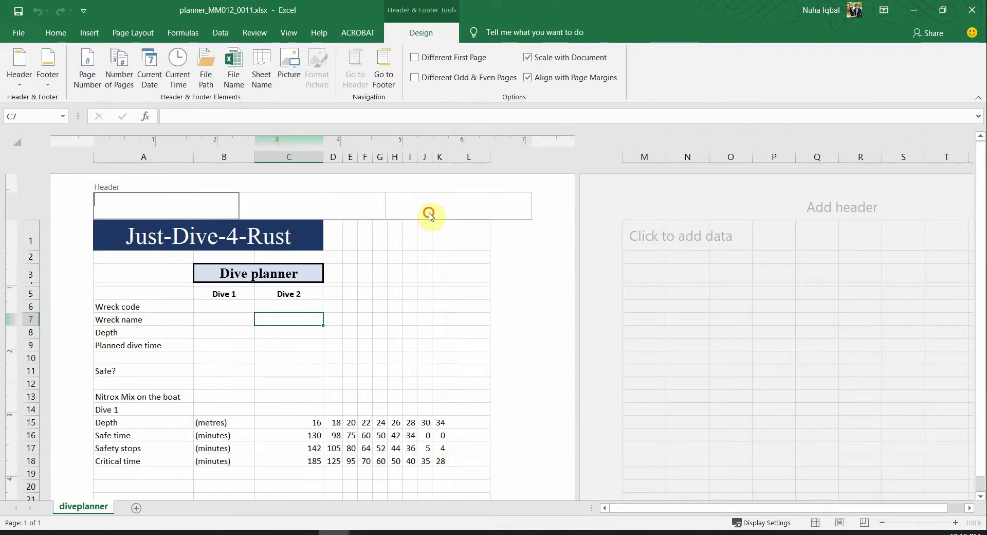
{"action": "left_click", "coordinate": [430, 213]}
{"action": "left_click", "coordinate": [420, 359]}
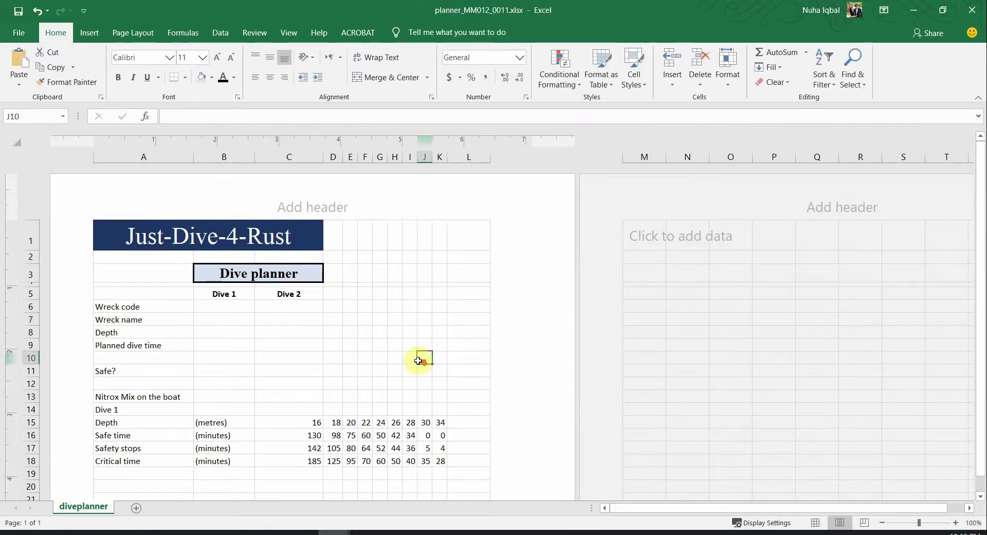
{"action": "scroll", "coordinate": [404, 361], "scroll_direction": "down", "scroll_amount": 10}
{"action": "scroll", "coordinate": [370, 334], "scroll_direction": "up", "scroll_amount": 10}
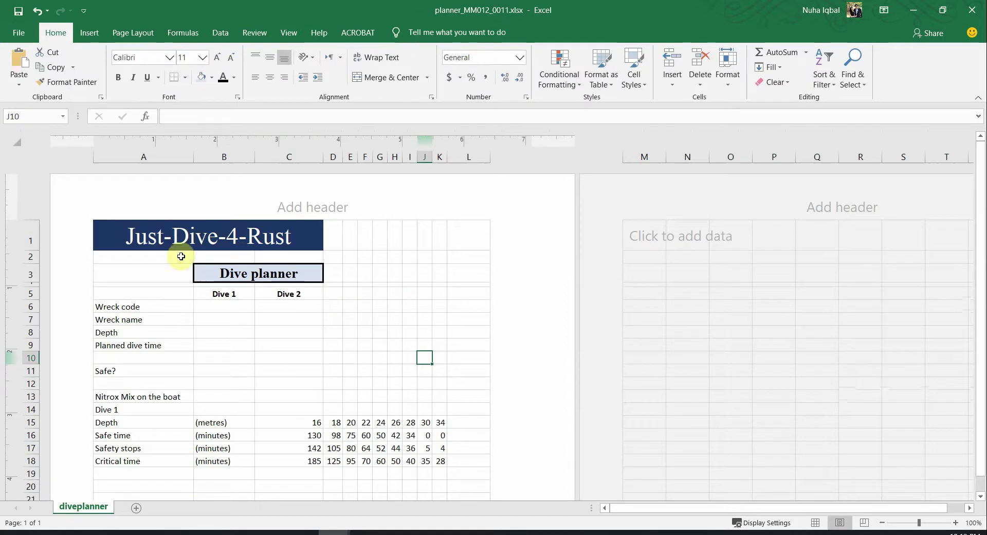
Fill the left header section with the candidate's details and exit header editing
{"action": "left_click", "coordinate": [141, 205]}
{"action": "key", "text": "alt+Tab"}
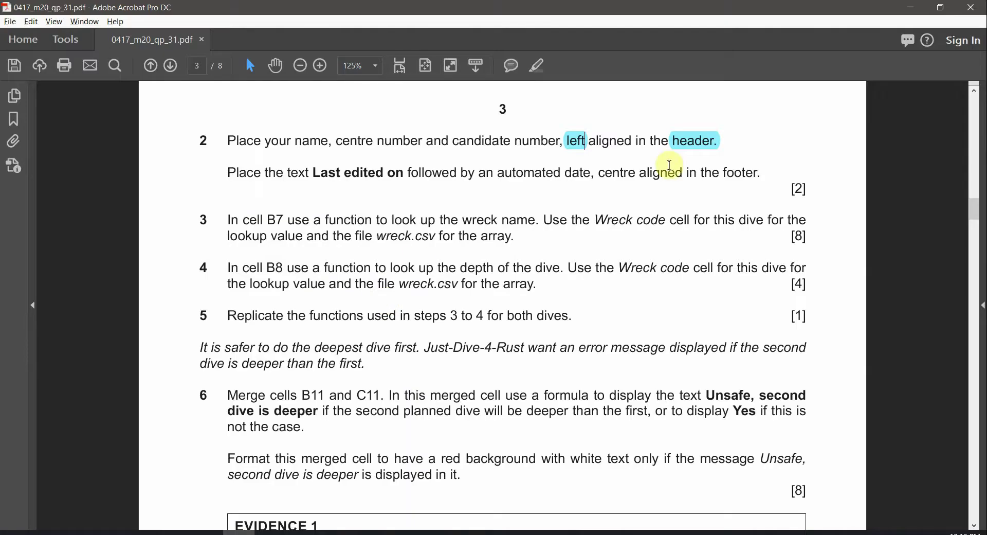
{"action": "left_click_drag", "start_coordinate": [239, 142], "coordinate": [451, 143]}
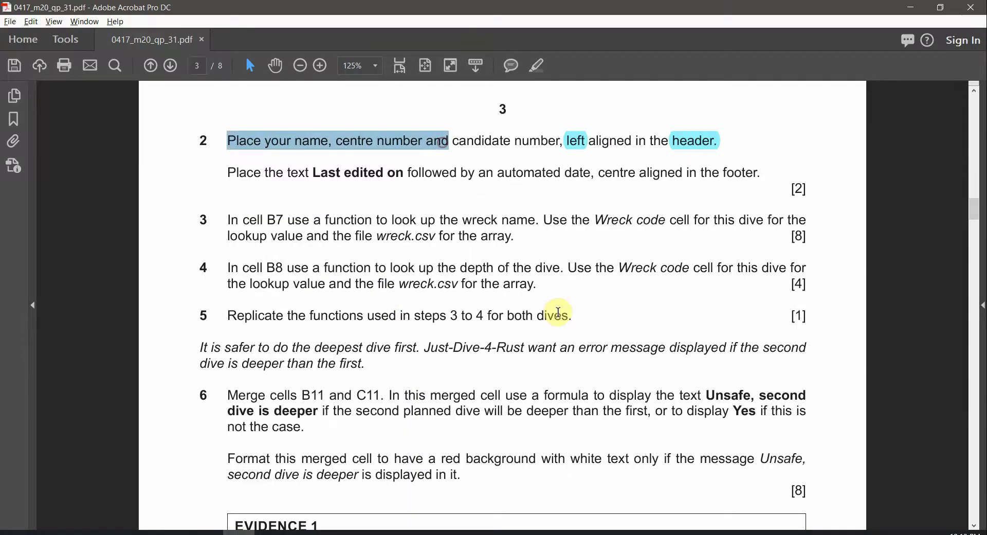
{"action": "key", "text": "alt+Tab"}
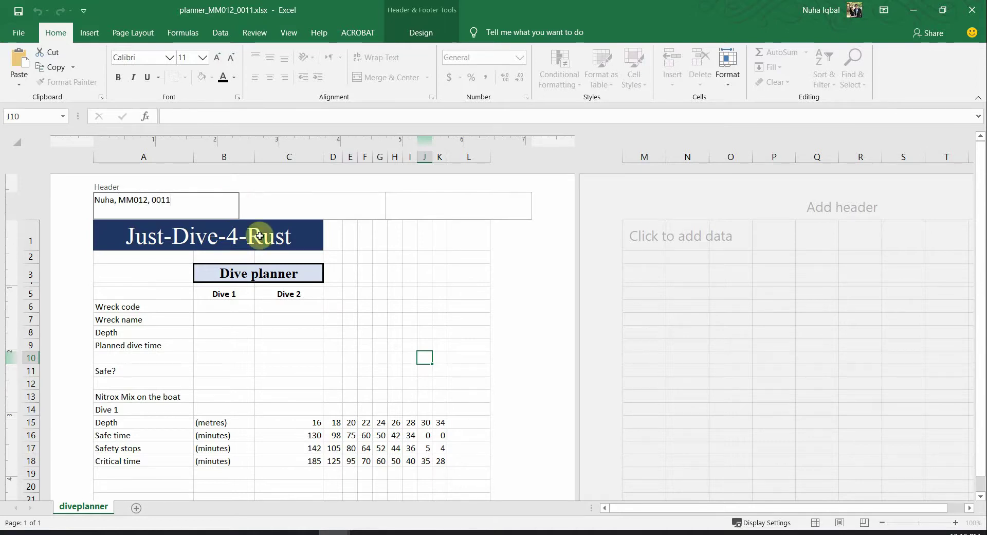
{"action": "left_click", "coordinate": [364, 293]}
{"action": "key", "text": "alt+Tab"}
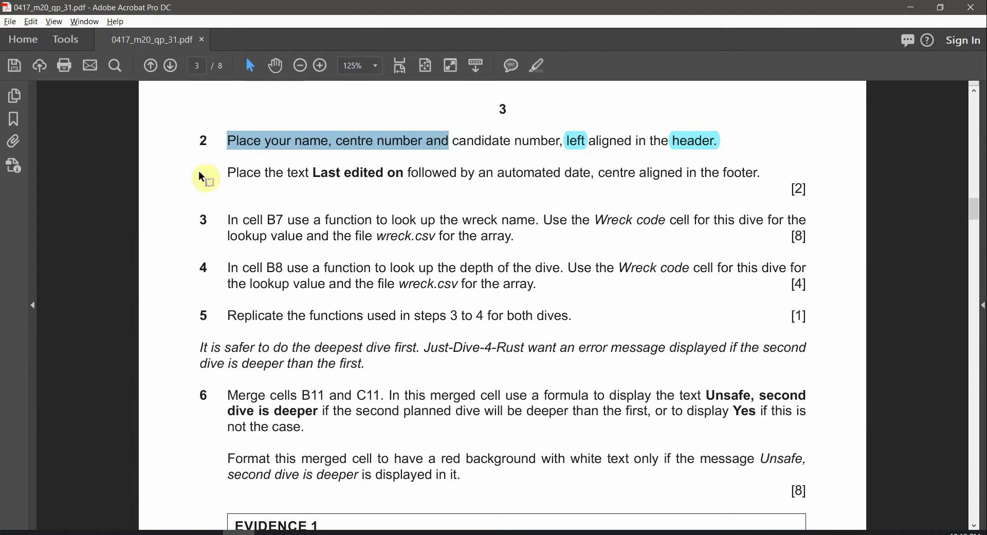
Highlight the word 'footer' in task 2's footer instruction
{"action": "double_click", "coordinate": [298, 173]}
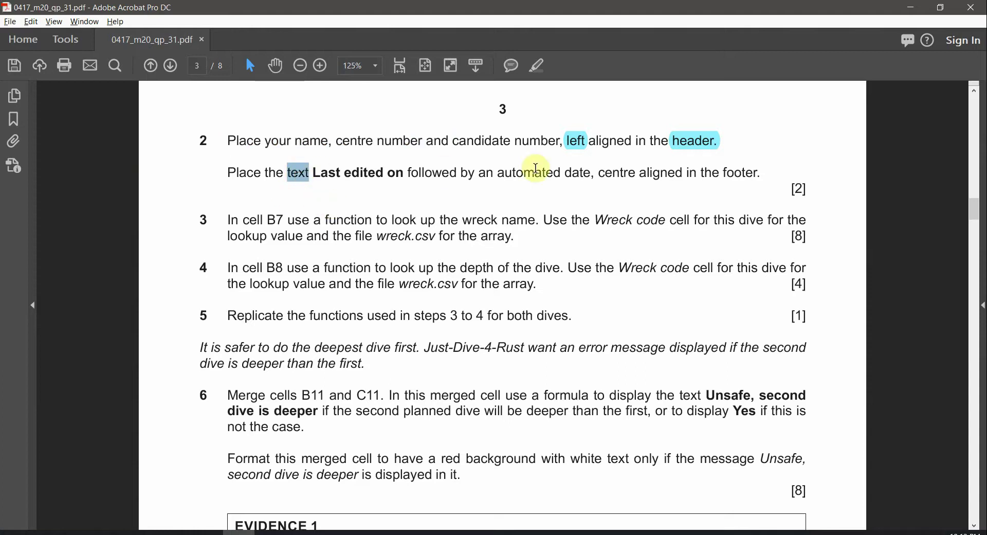
{"action": "left_click", "coordinate": [316, 173]}
{"action": "left_click_drag", "start_coordinate": [314, 173], "coordinate": [404, 180]}
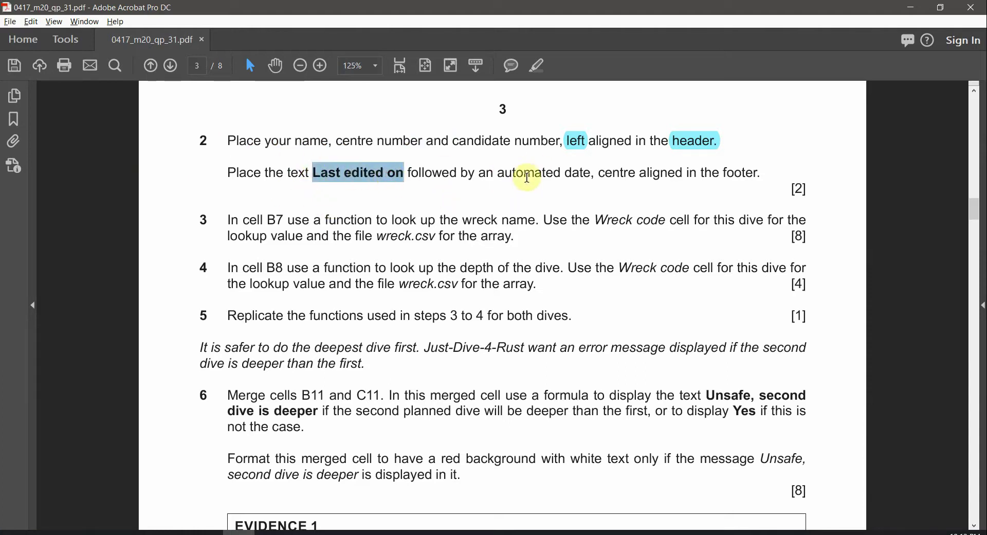
{"action": "left_click_drag", "start_coordinate": [571, 173], "coordinate": [684, 181]}
{"action": "double_click", "coordinate": [738, 174]}
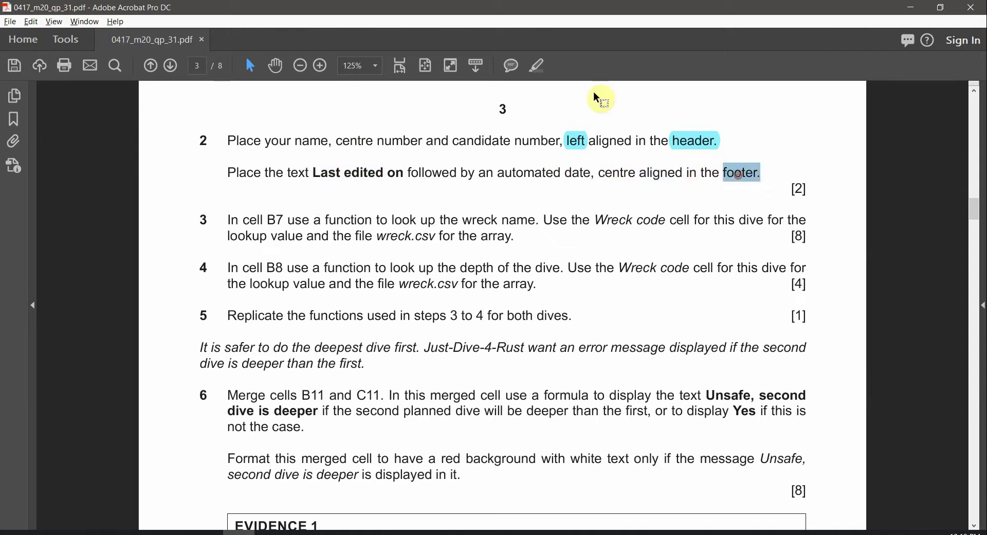
{"action": "left_click", "coordinate": [536, 66]}
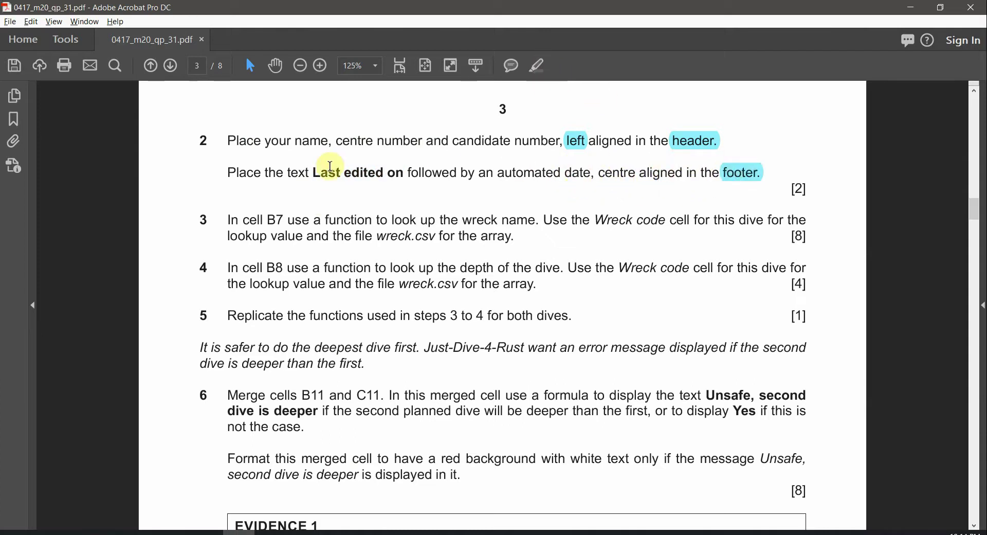
Highlight 'centre' and 'date' in the same footer instruction
{"action": "left_click", "coordinate": [748, 175]}
{"action": "double_click", "coordinate": [616, 180]}
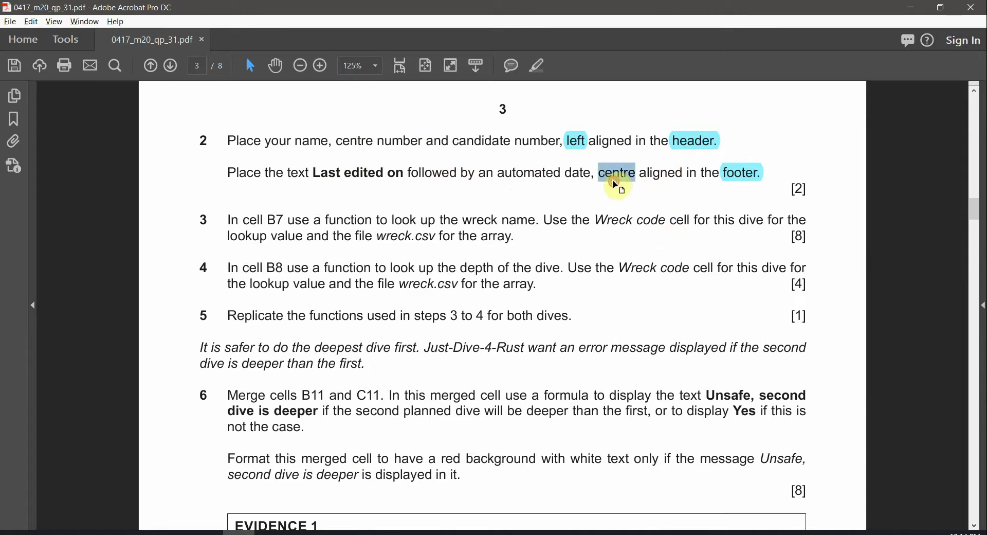
{"action": "left_click", "coordinate": [536, 65]}
{"action": "double_click", "coordinate": [572, 175]}
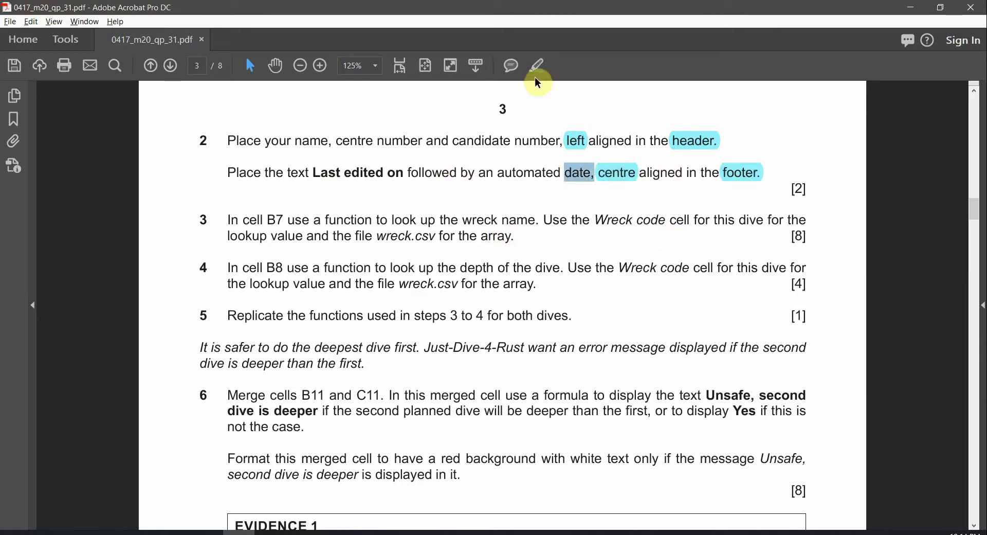
{"action": "left_click", "coordinate": [536, 65]}
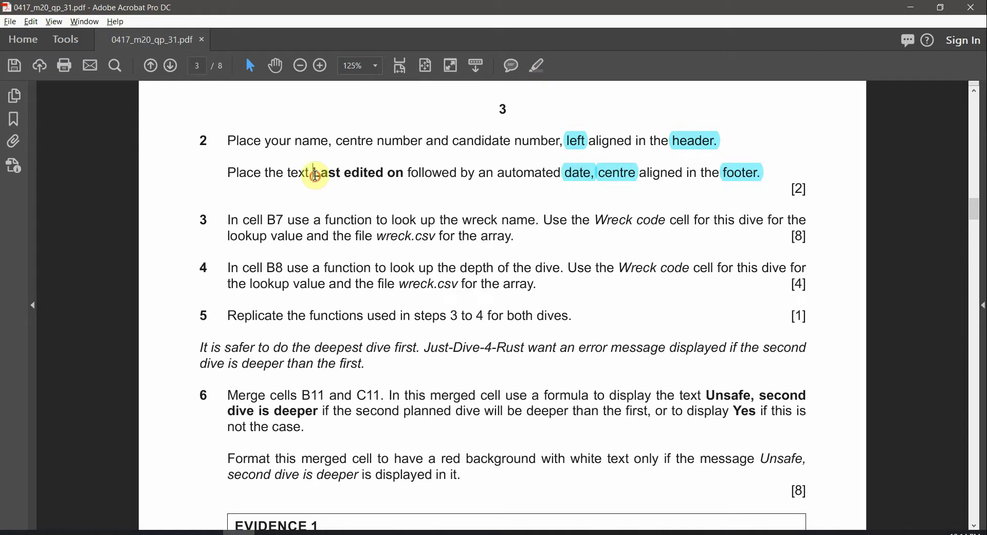
{"action": "left_click_drag", "start_coordinate": [314, 177], "coordinate": [401, 180]}
{"action": "key", "text": "ctrl+c"}
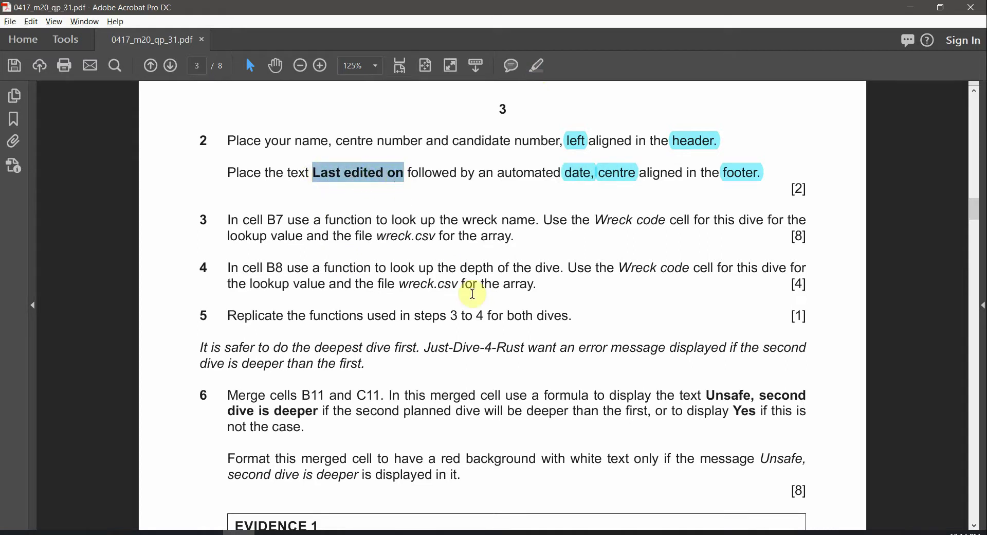
Paste 'Last edited on' into the planner's centre footer box
{"action": "key", "text": "alt+Tab"}
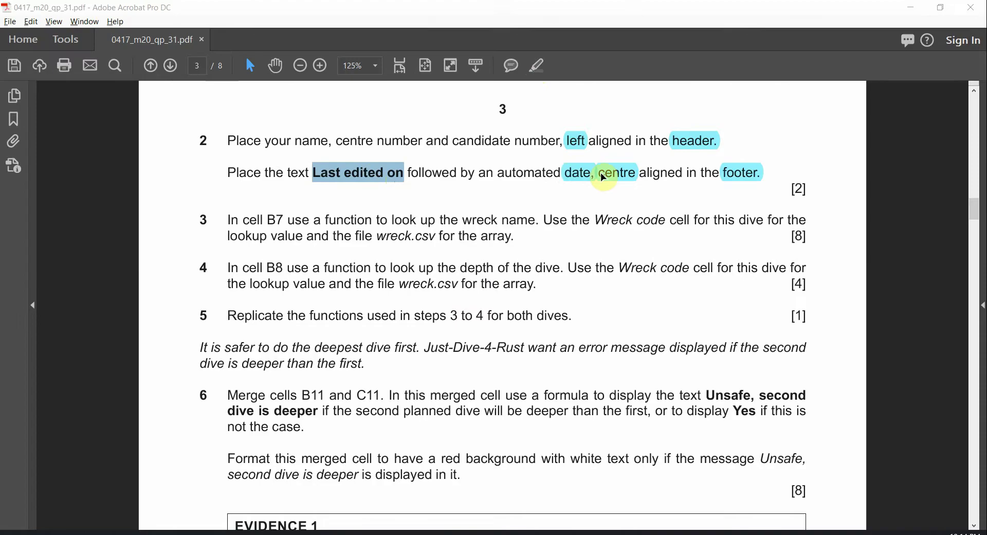
{"action": "scroll", "coordinate": [385, 334], "scroll_direction": "down", "scroll_amount": 12}
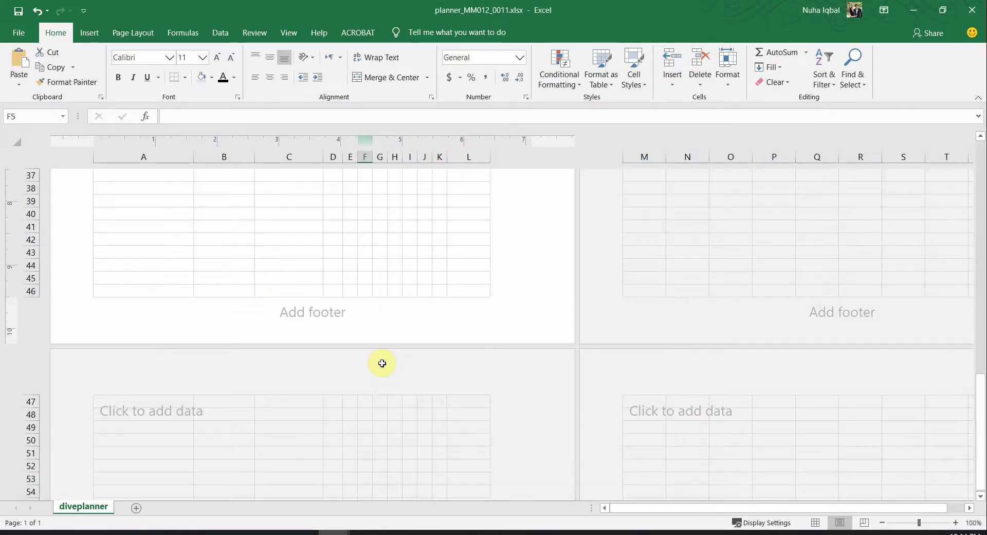
{"action": "key", "text": "alt+Tab"}
{"action": "key", "text": "alt+Tab"}
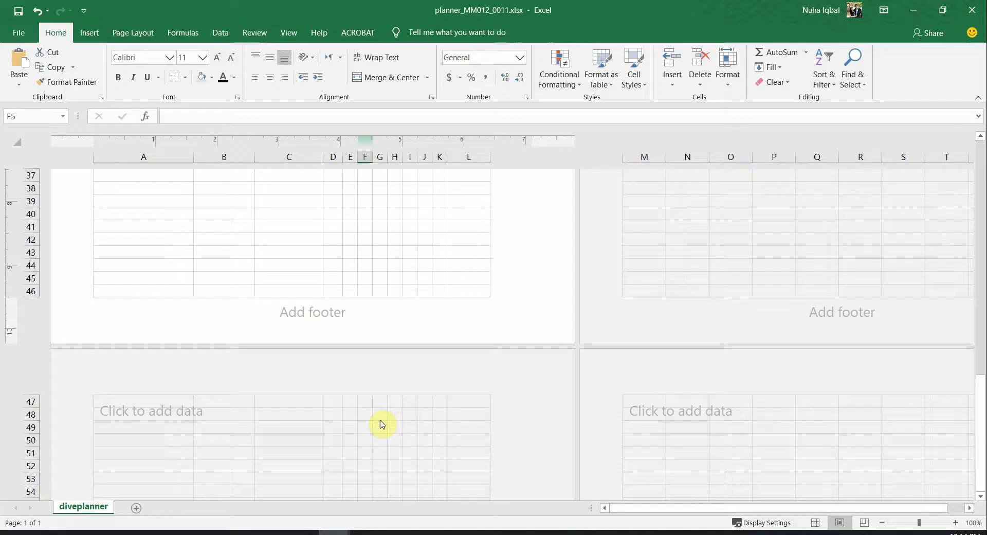
{"action": "left_click", "coordinate": [303, 319]}
{"action": "key", "text": "alt+Tab"}
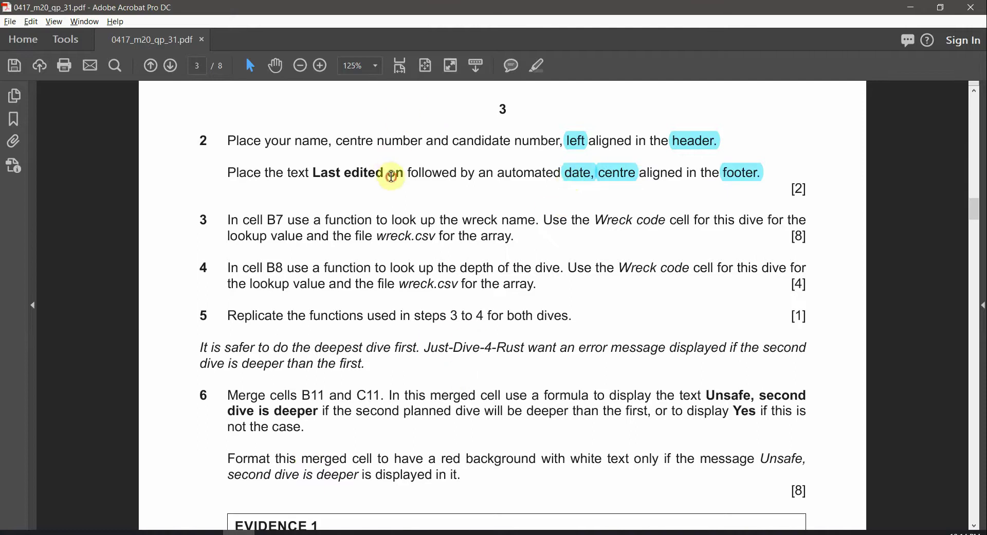
{"action": "key", "text": "alt+Tab"}
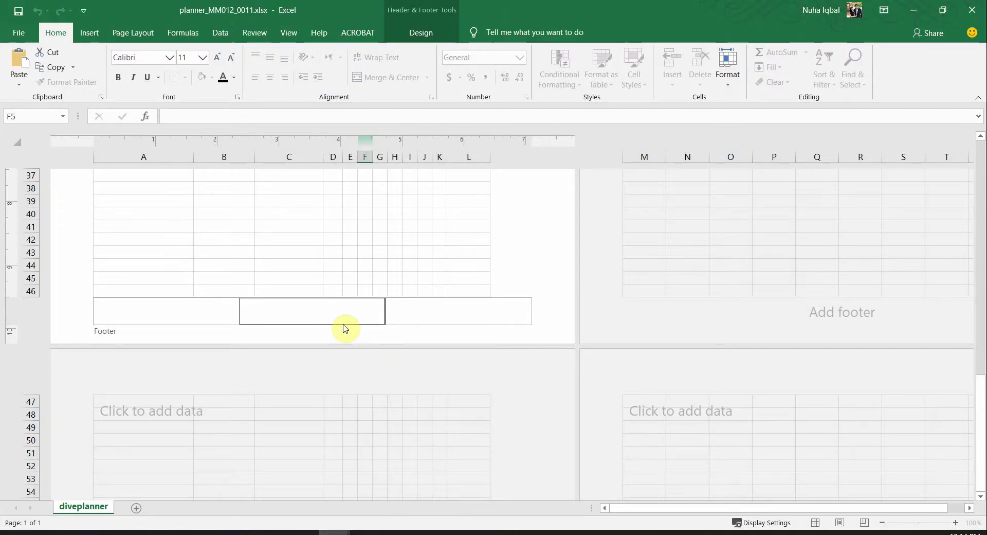
{"action": "key", "text": "ctrl+v"}
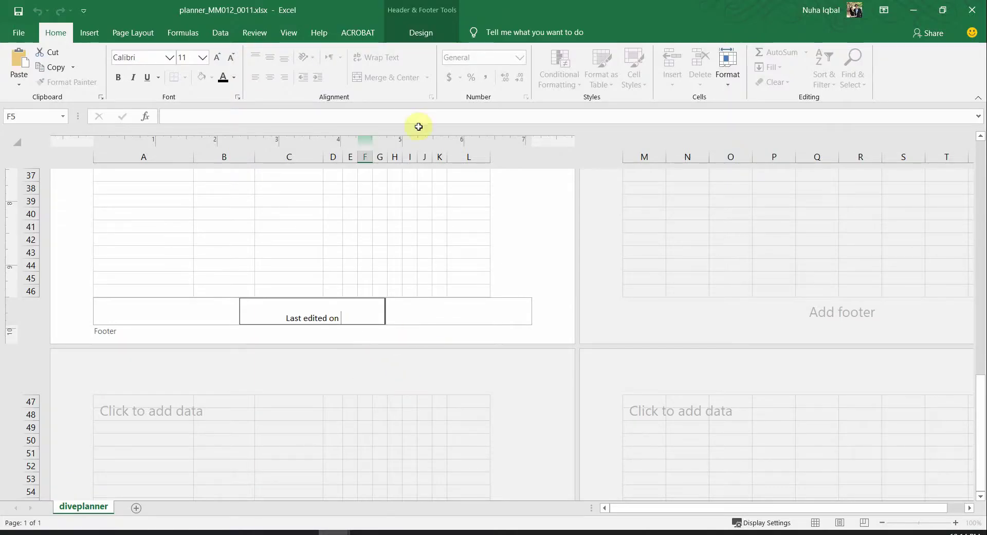
Append the Current Date field so the centre footer shows 02-02-21
{"action": "left_click", "coordinate": [405, 36]}
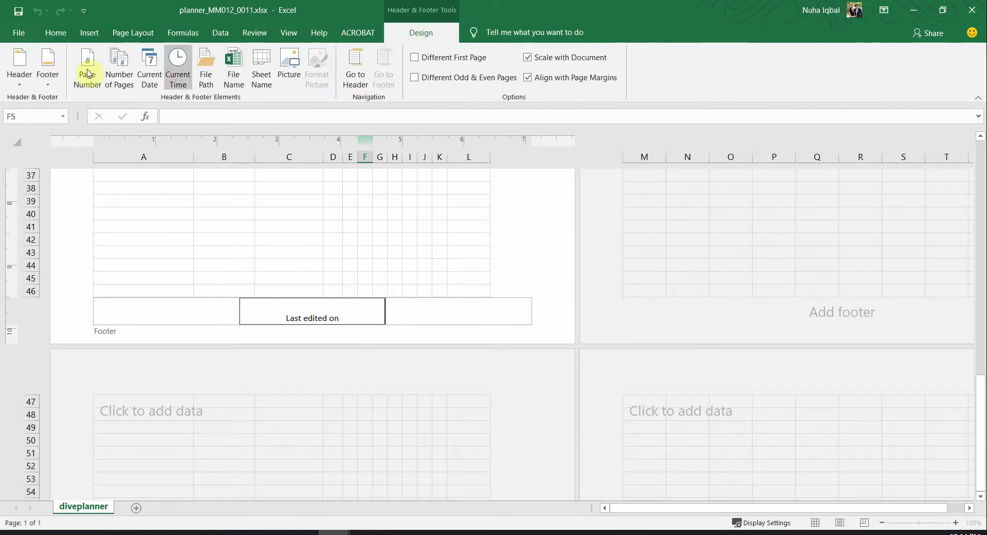
{"action": "left_click", "coordinate": [158, 68]}
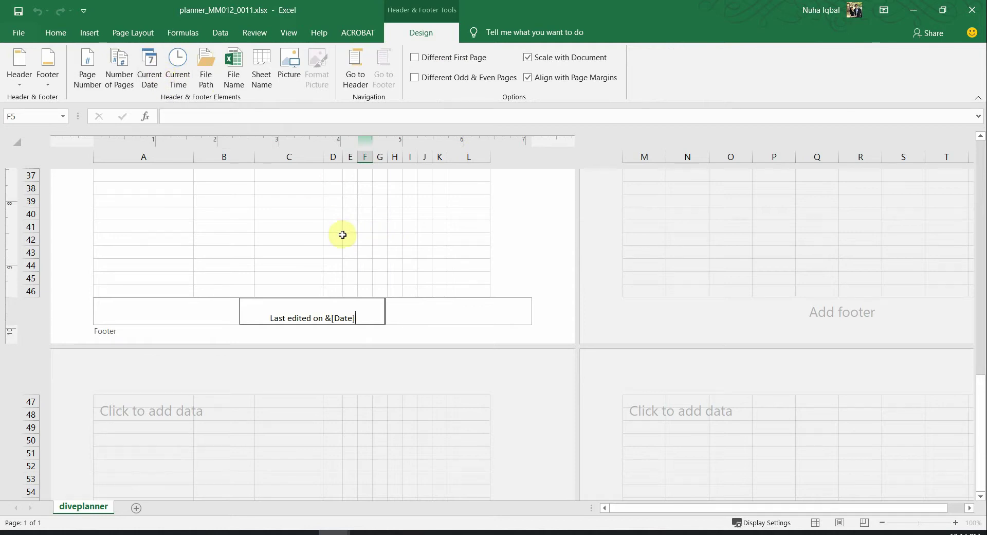
{"action": "left_click", "coordinate": [317, 234]}
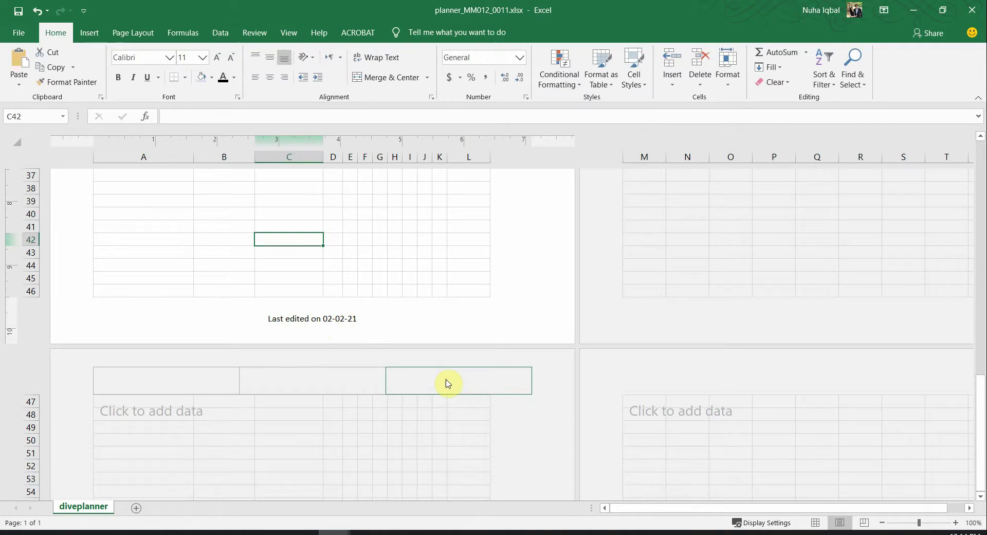
Check the header highlight in step 2 of the question paper
{"action": "scroll", "coordinate": [412, 378], "scroll_direction": "up", "scroll_amount": 10}
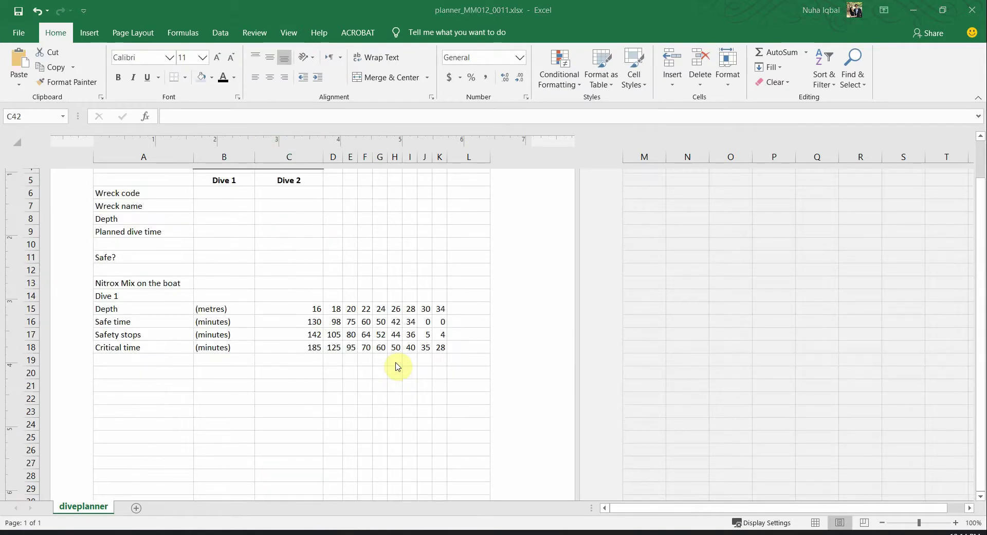
{"action": "key", "text": "alt+Tab"}
{"action": "scroll", "coordinate": [317, 312], "scroll_direction": "down", "scroll_amount": 1}
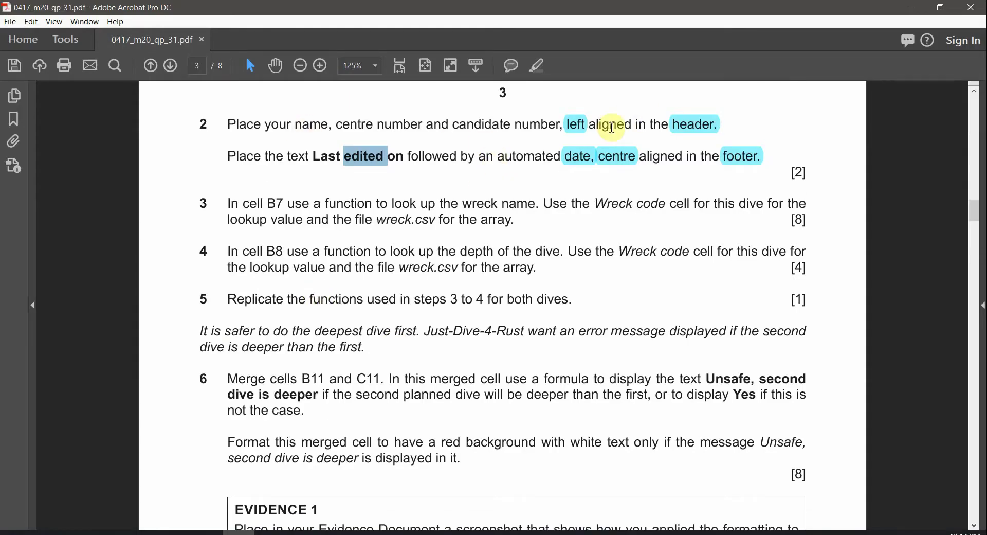
{"action": "left_click", "coordinate": [694, 125]}
{"action": "key", "text": "alt+Tab"}
{"action": "scroll", "coordinate": [326, 249], "scroll_direction": "up", "scroll_amount": 3}
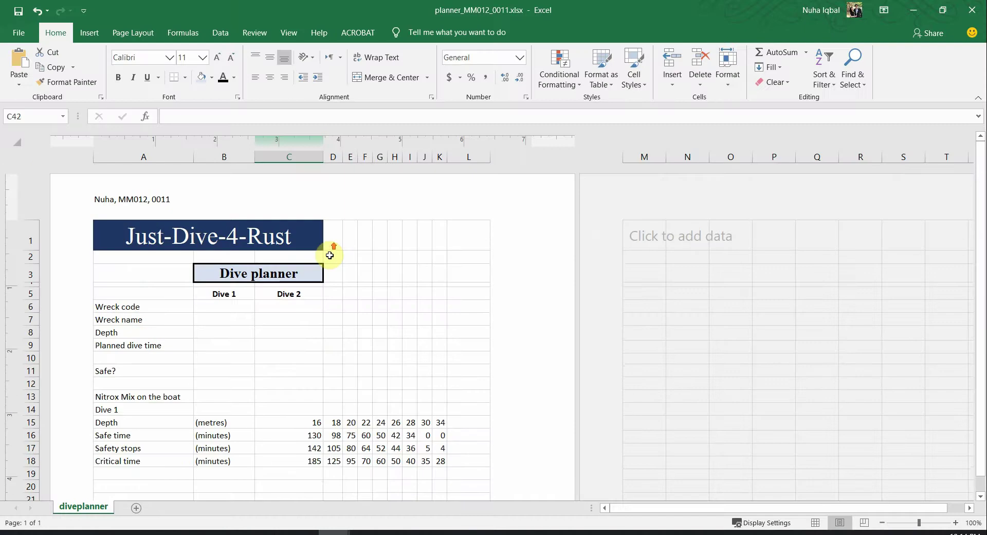
Toggle the sheet between Normal and Page Layout views, ending in Normal view
{"action": "left_click", "coordinate": [291, 33]}
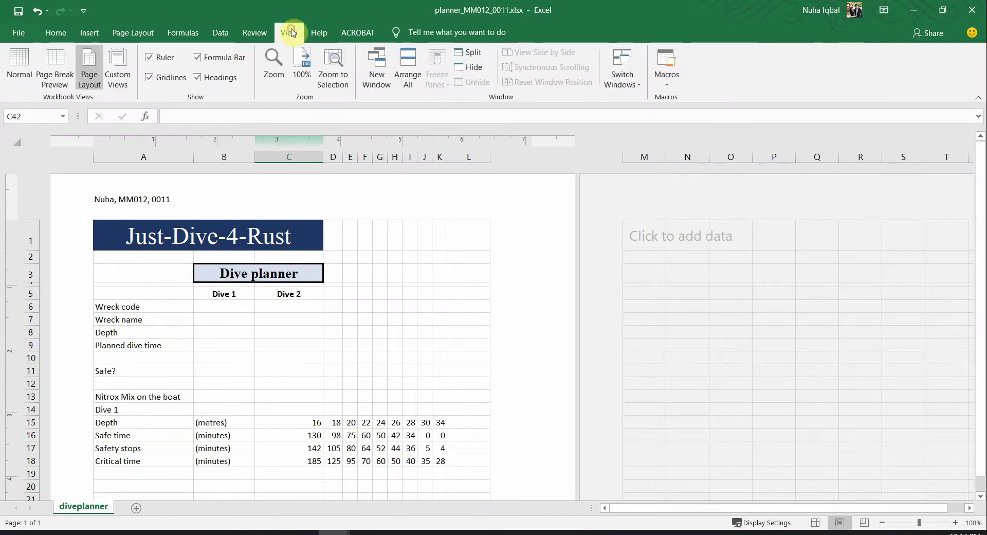
{"action": "left_click", "coordinate": [21, 67]}
{"action": "scroll", "coordinate": [285, 260], "scroll_direction": "up", "scroll_amount": 7}
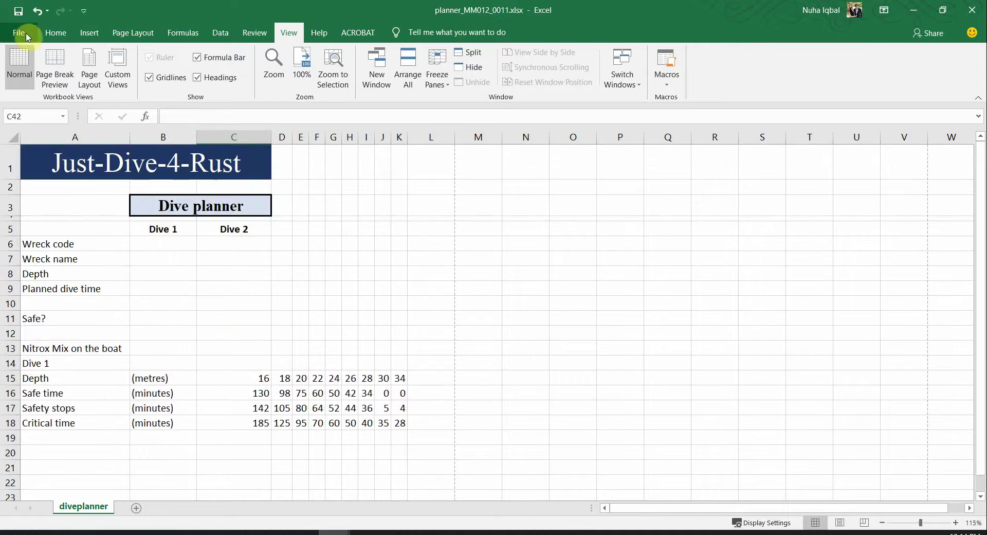
{"action": "left_click", "coordinate": [92, 68]}
{"action": "scroll", "coordinate": [343, 261], "scroll_direction": "up", "scroll_amount": 6}
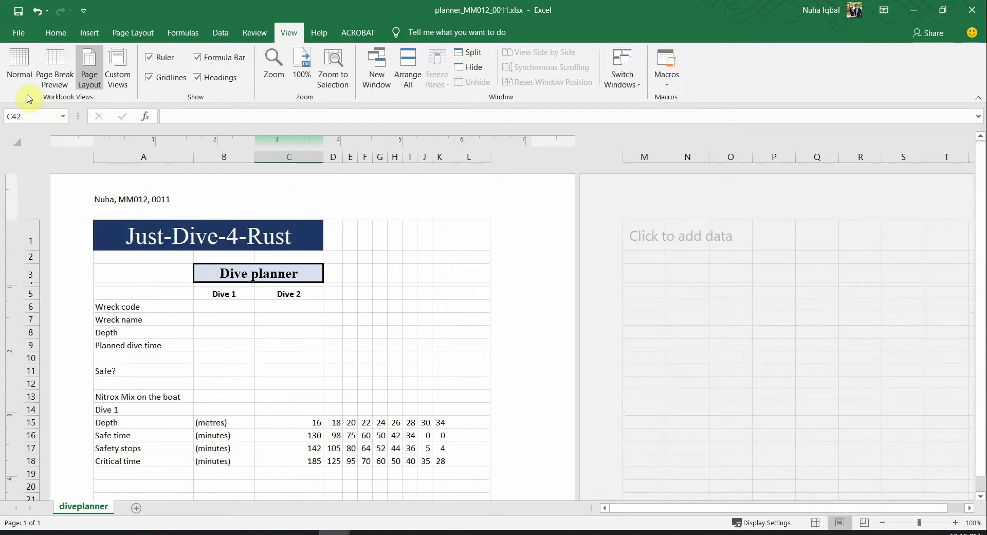
{"action": "left_click", "coordinate": [19, 68]}
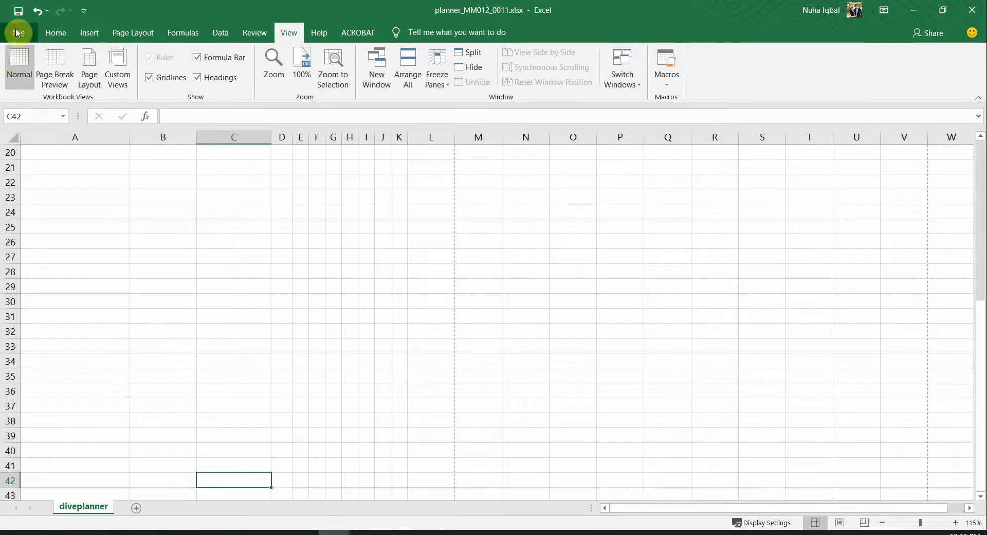
Preview the printed sheet with its header and footer, then return to the question paper
{"action": "left_click", "coordinate": [19, 33]}
{"action": "left_click", "coordinate": [56, 290]}
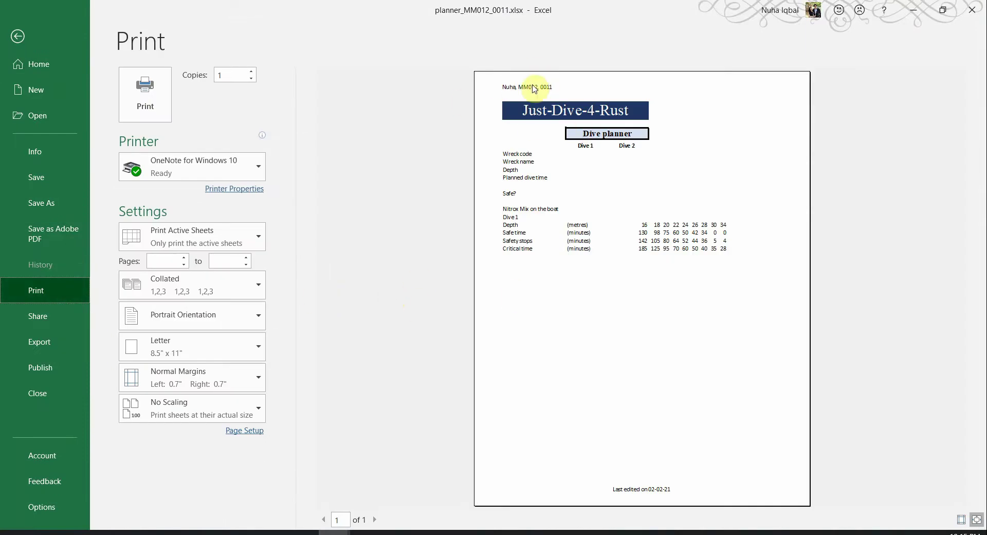
{"action": "left_click", "coordinate": [18, 35]}
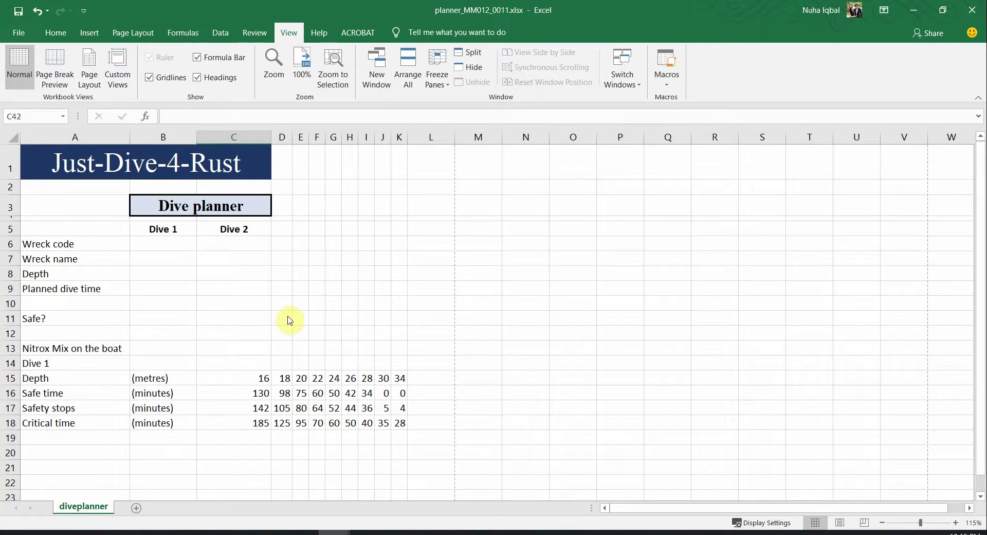
{"action": "key", "text": "alt+Tab"}
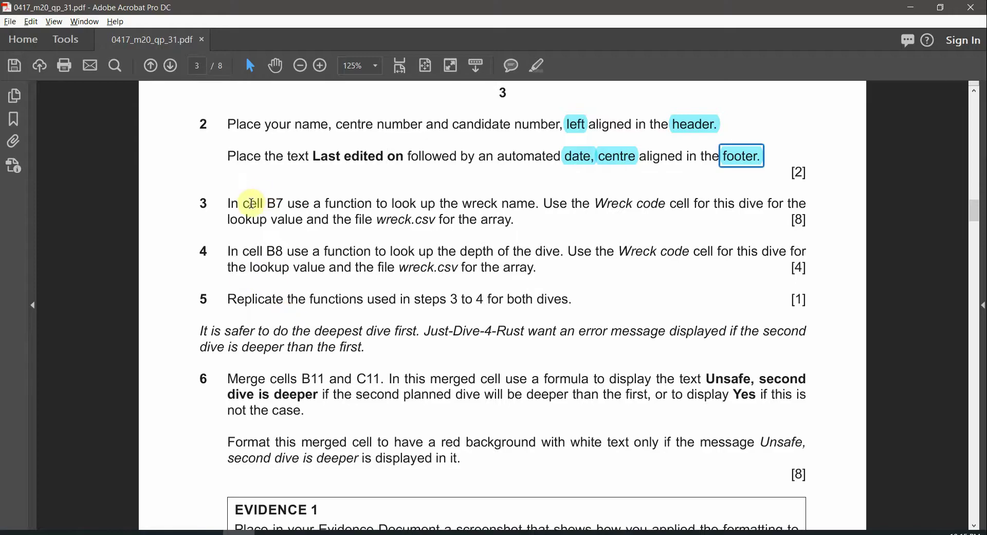
Highlight the word 'function' cyan in question 3
{"action": "left_click_drag", "start_coordinate": [266, 204], "coordinate": [283, 206]}
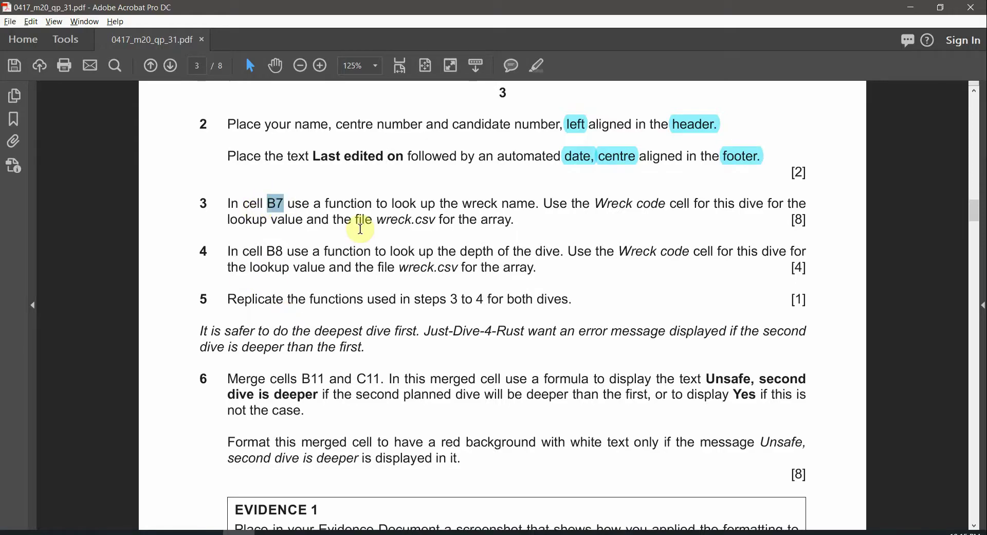
{"action": "double_click", "coordinate": [350, 203]}
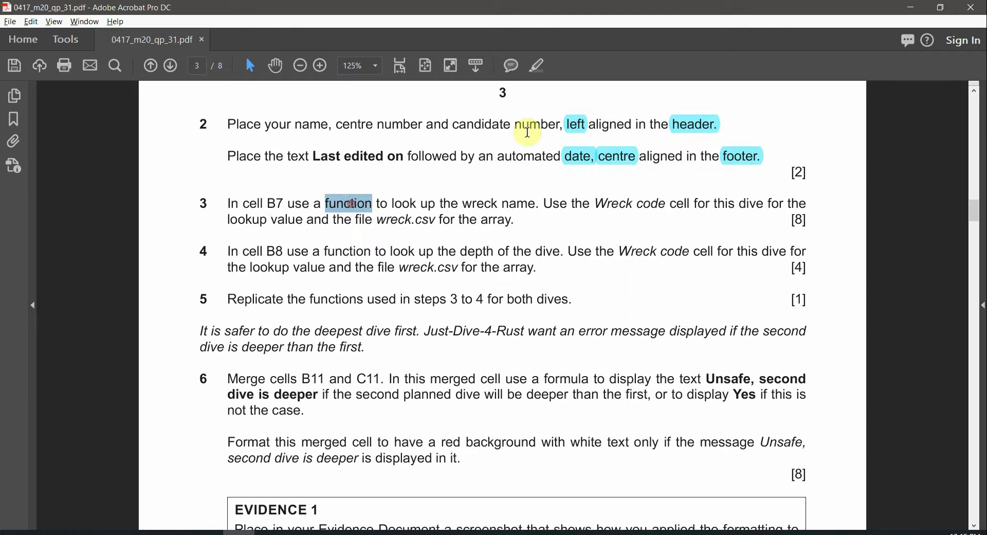
{"action": "left_click", "coordinate": [537, 65]}
{"action": "left_click_drag", "start_coordinate": [391, 203], "coordinate": [428, 204]}
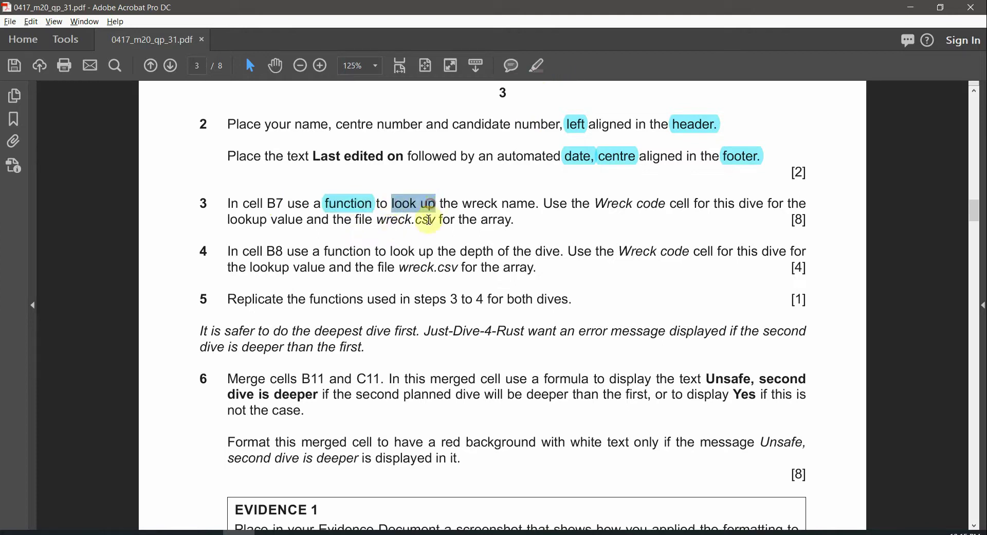
{"action": "left_click", "coordinate": [364, 205]}
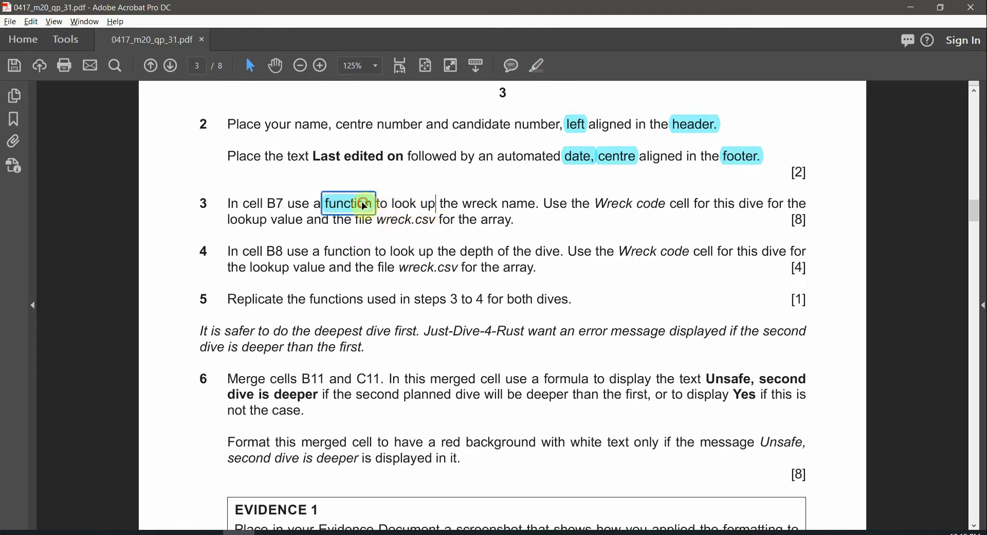
{"action": "left_click", "coordinate": [436, 212]}
Highlight B7 cyan in question 3, then select cell B7 in the planner
{"action": "left_click_drag", "start_coordinate": [464, 203], "coordinate": [537, 206]}
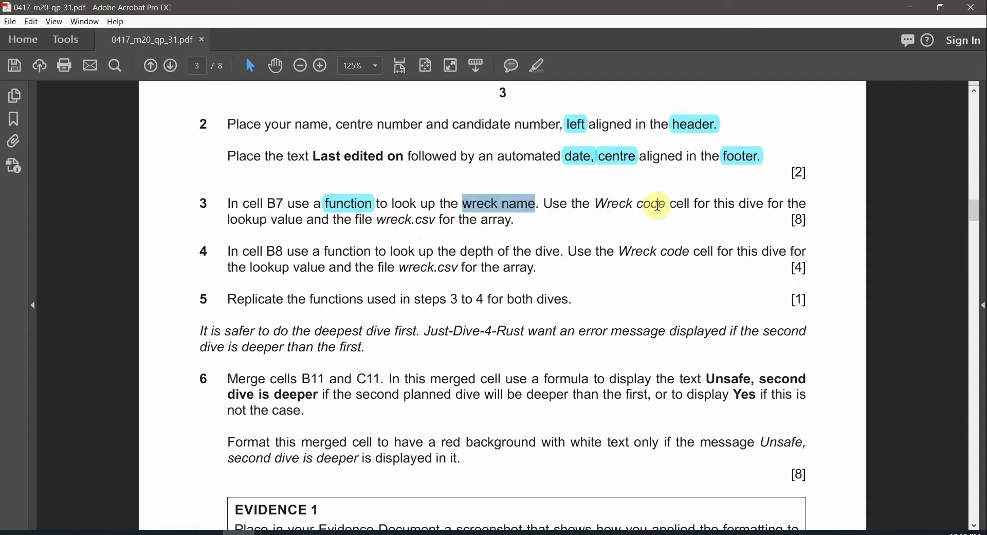
{"action": "left_click_drag", "start_coordinate": [669, 204], "coordinate": [595, 205]}
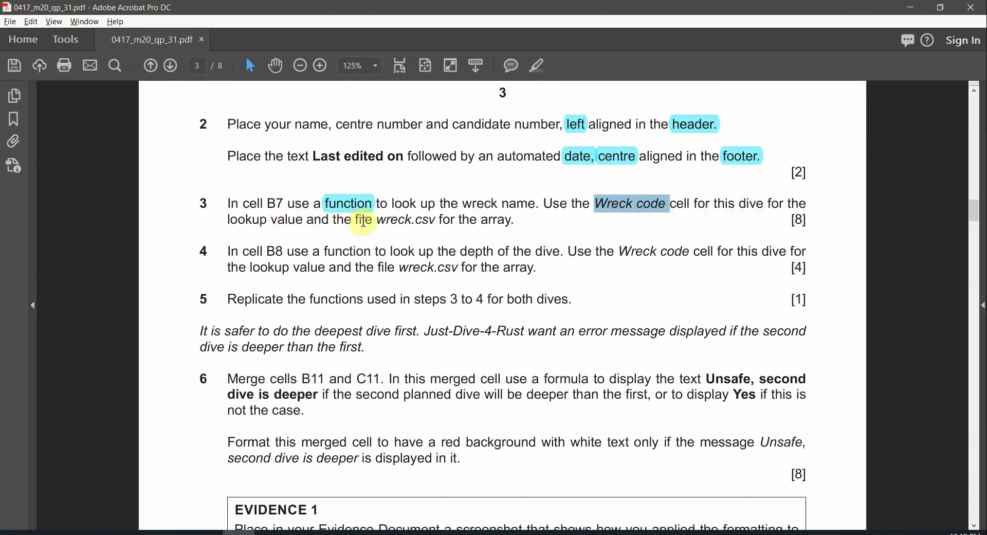
{"action": "left_click_drag", "start_coordinate": [378, 220], "coordinate": [438, 221]}
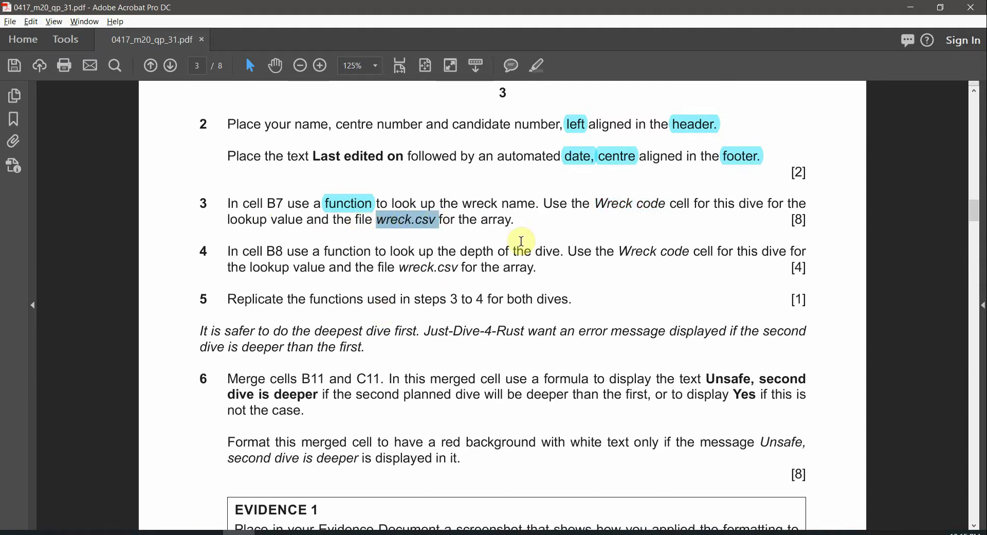
{"action": "double_click", "coordinate": [276, 205]}
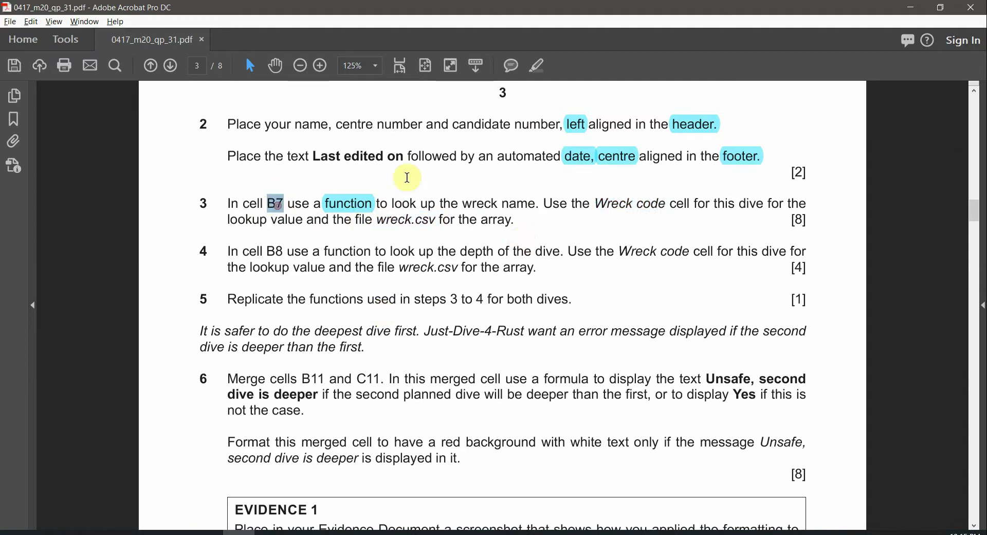
{"action": "left_click", "coordinate": [538, 71]}
{"action": "key", "text": "alt+Tab"}
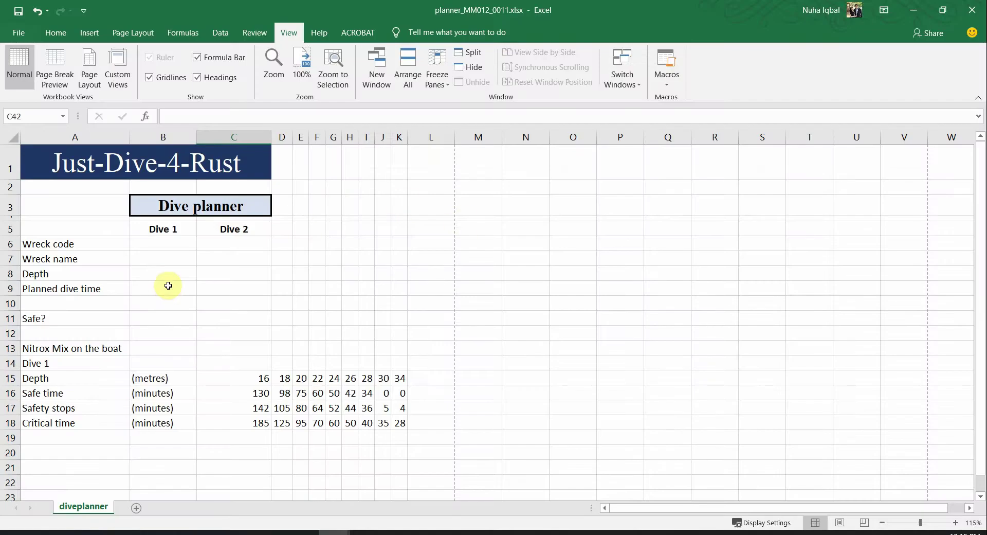
{"action": "left_click", "coordinate": [173, 255]}
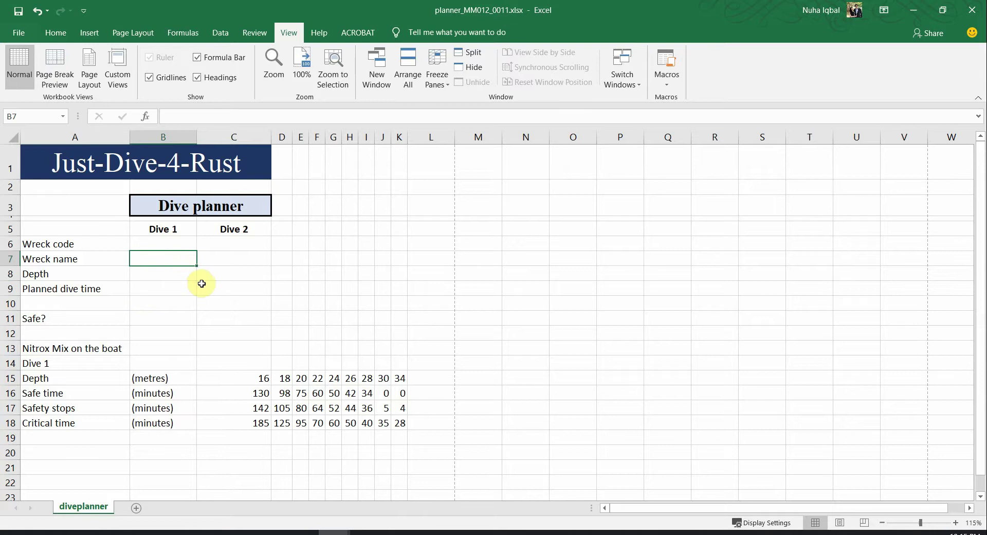
{"action": "key", "text": "alt+Tab"}
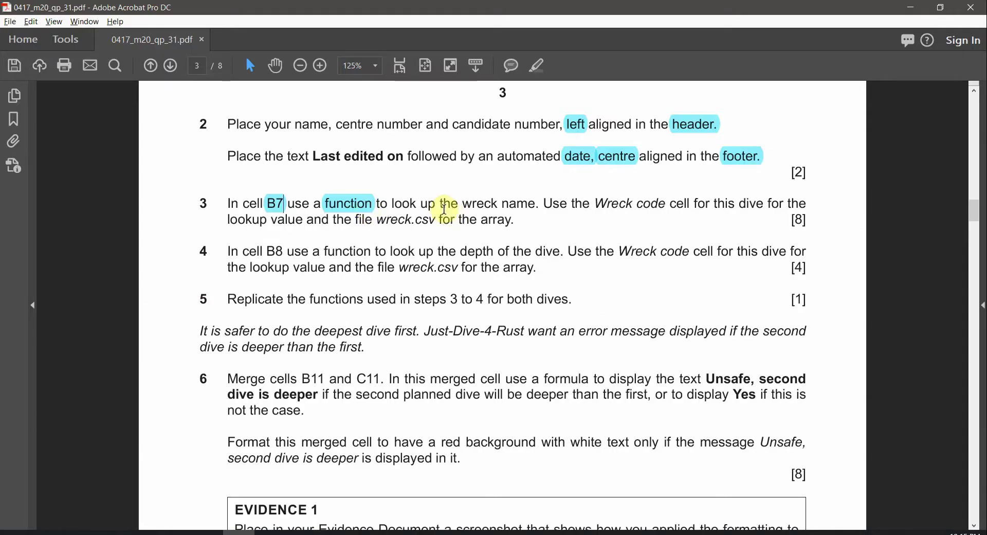
{"action": "left_click_drag", "start_coordinate": [392, 204], "coordinate": [436, 205]}
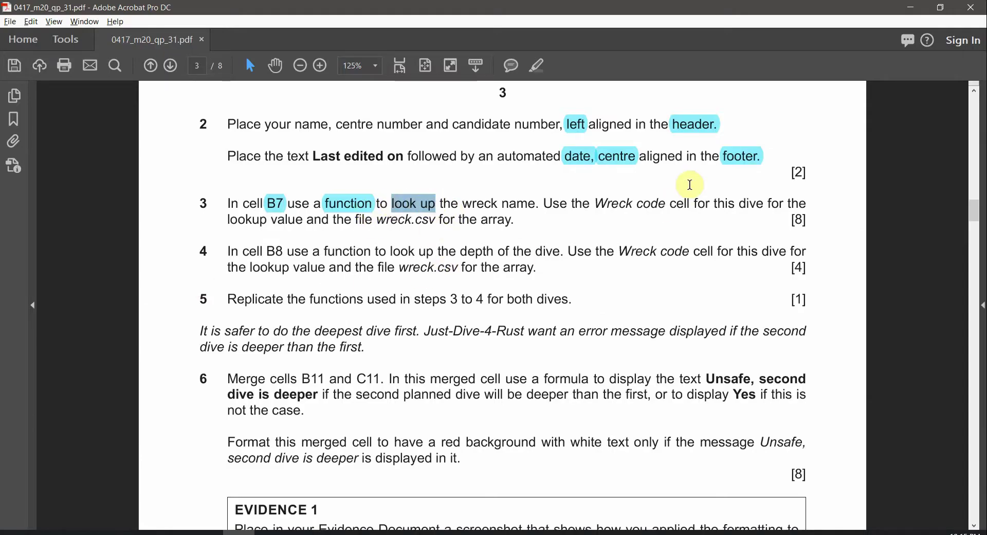
{"action": "key", "text": "alt+Tab"}
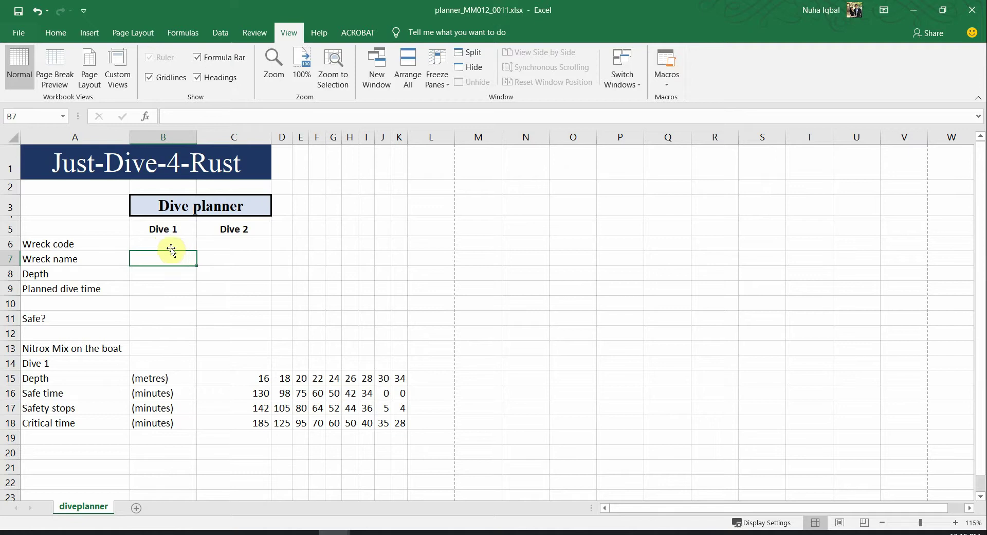
{"action": "left_click", "coordinate": [156, 247]}
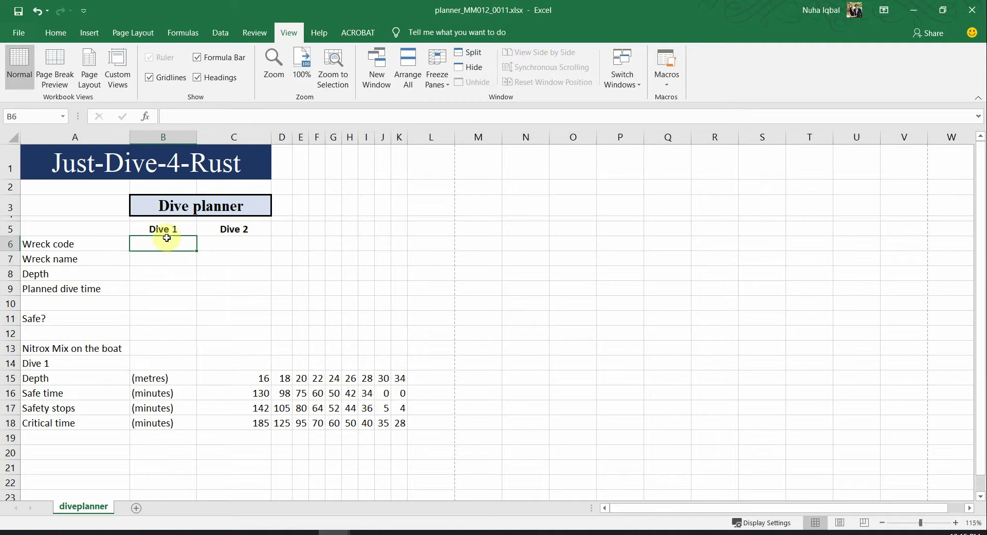
{"action": "left_click", "coordinate": [337, 532]}
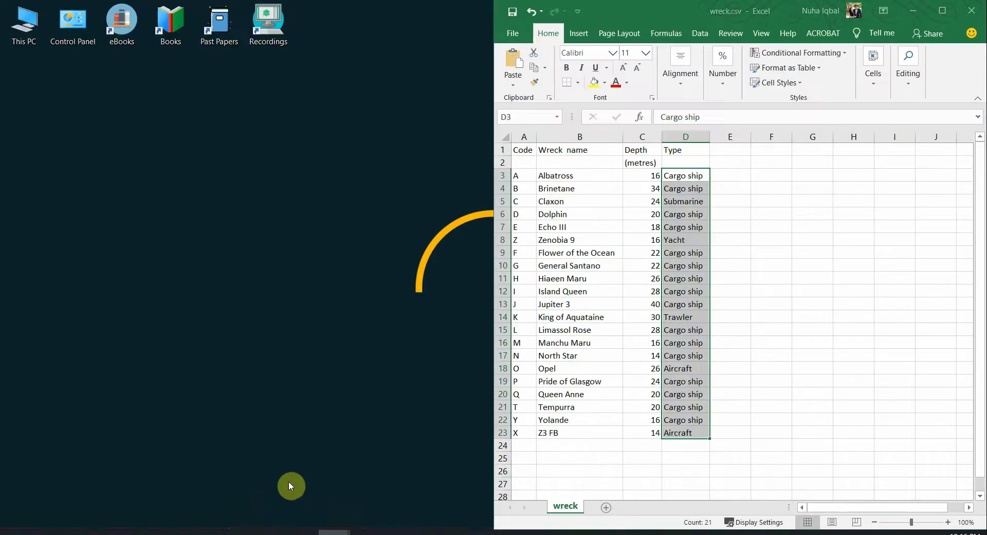
{"action": "left_click", "coordinate": [289, 482]}
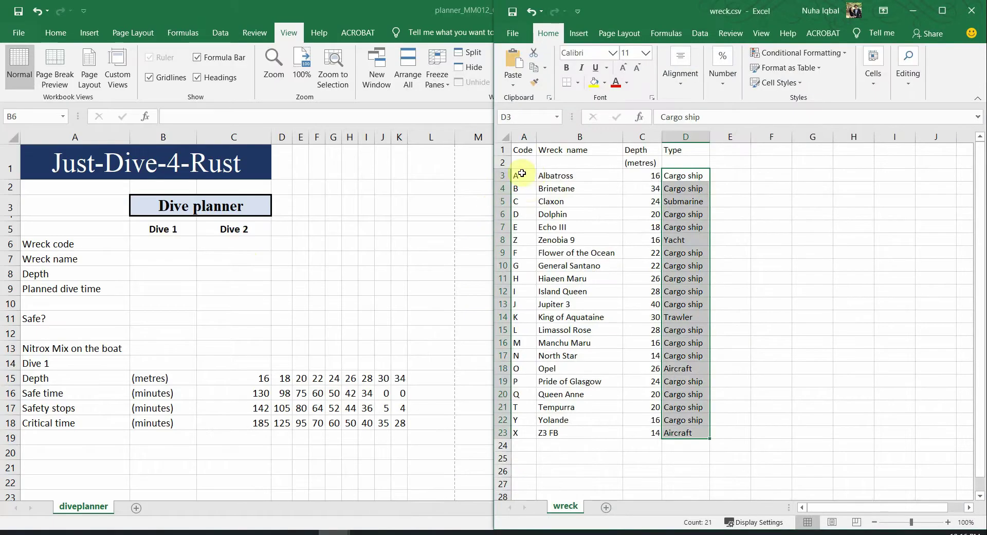
{"action": "left_click", "coordinate": [579, 188]}
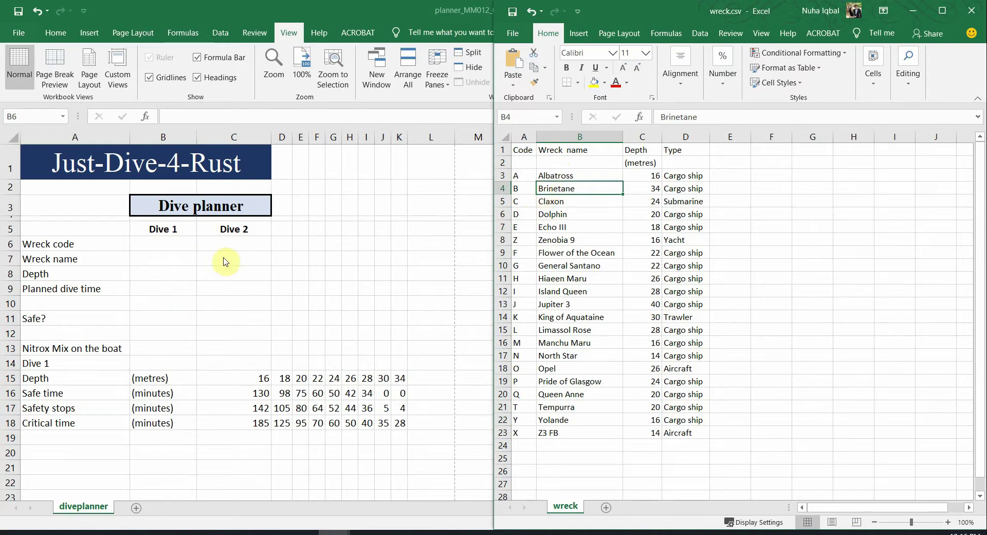
{"action": "left_click", "coordinate": [162, 243]}
{"action": "key", "text": "alt+Tab"}
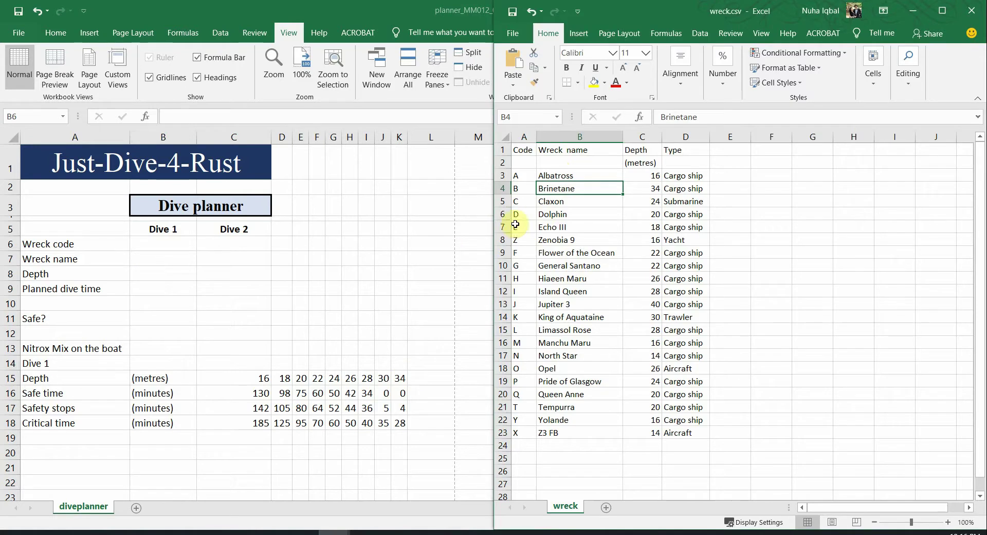
{"action": "left_click", "coordinate": [162, 243]}
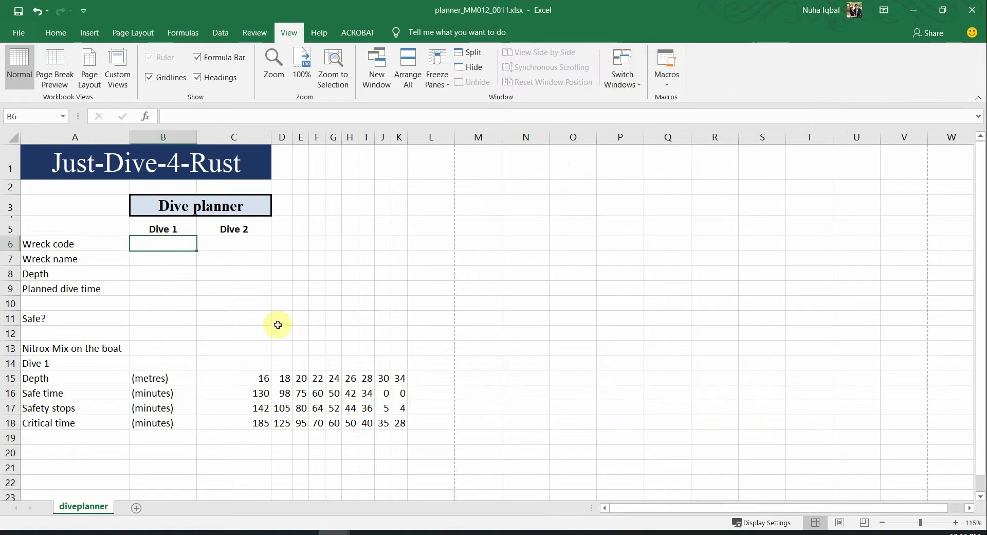
{"action": "key", "text": "alt+Tab"}
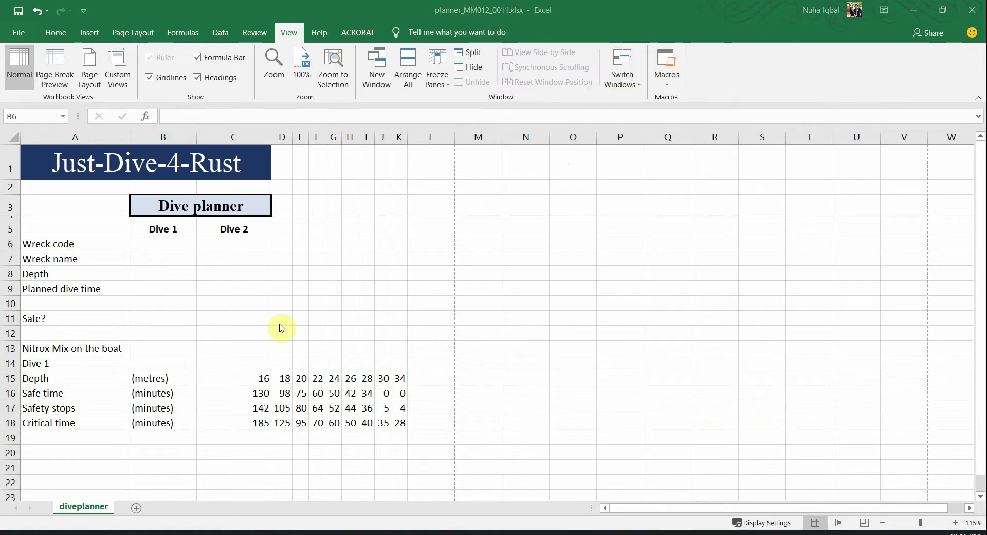
{"action": "key", "text": "alt+Tab"}
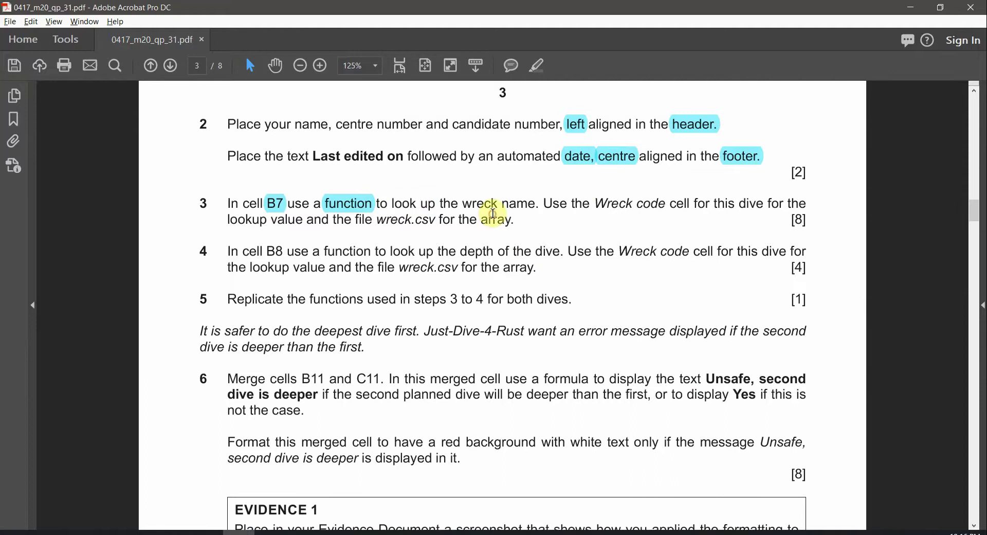
{"action": "left_click_drag", "start_coordinate": [595, 204], "coordinate": [693, 205]}
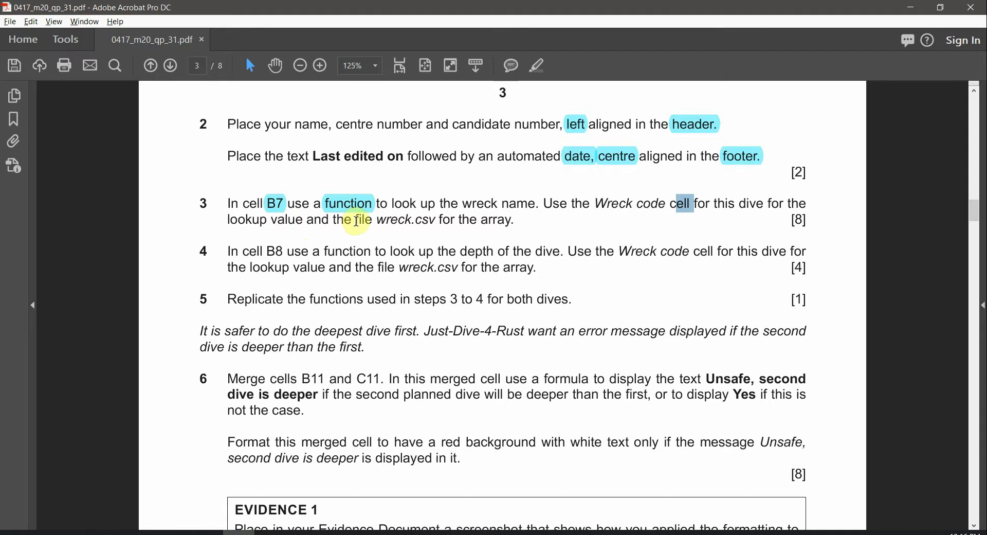
{"action": "left_click_drag", "start_coordinate": [385, 220], "coordinate": [422, 221]}
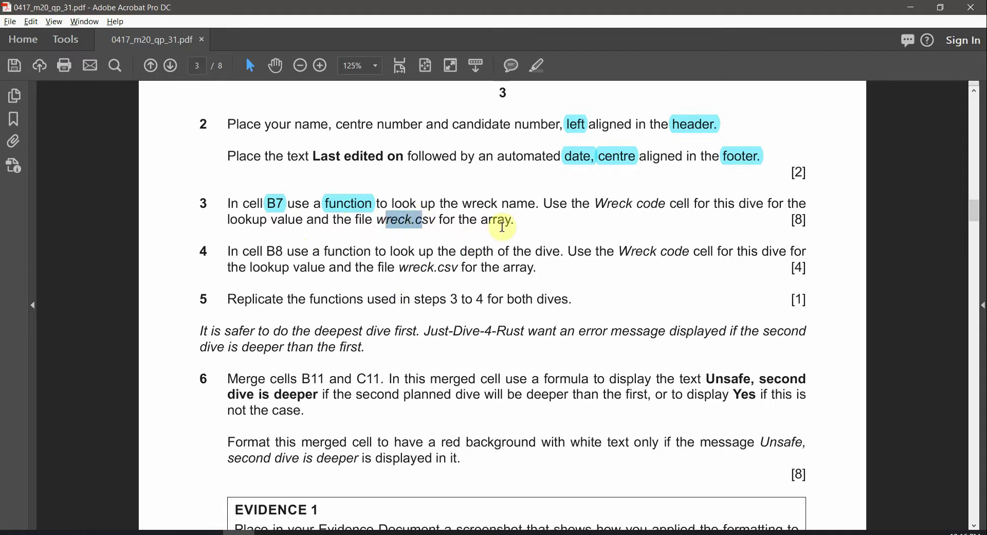
{"action": "key", "text": "alt+Tab"}
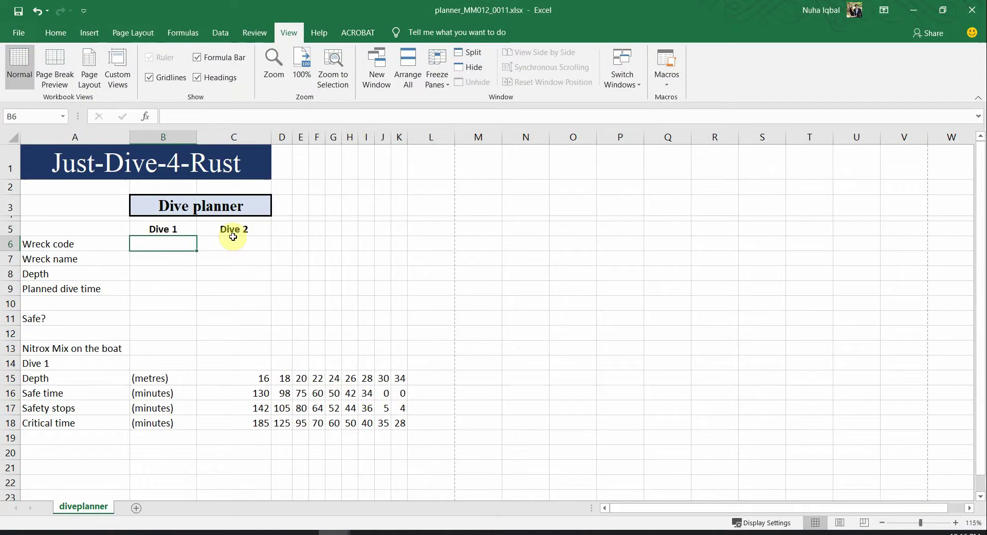
Snap the planner left beside wreck.csv, then start and cancel =VLOOKUP( in B6
{"action": "left_click_drag", "start_coordinate": [319, 7], "coordinate": [3, 256]}
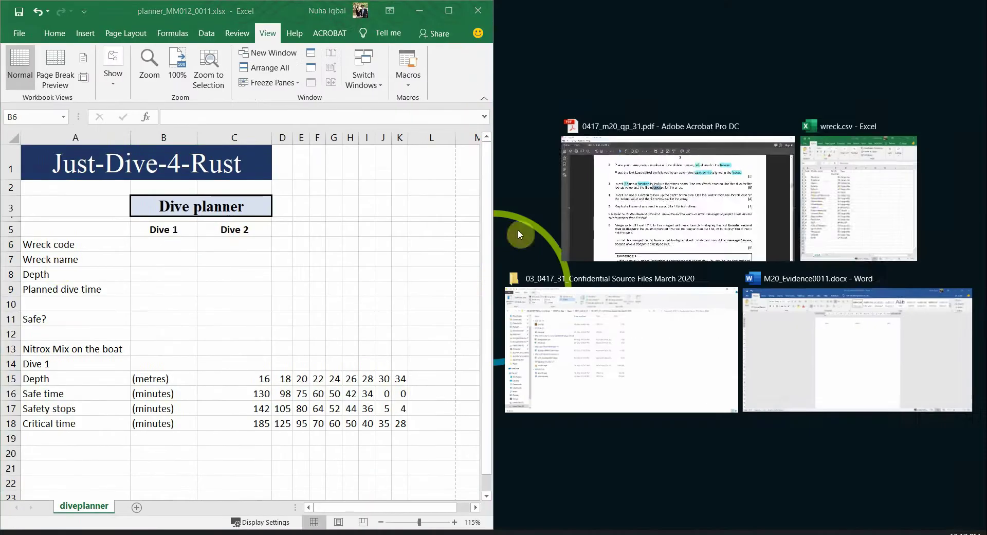
{"action": "left_click", "coordinate": [826, 191]}
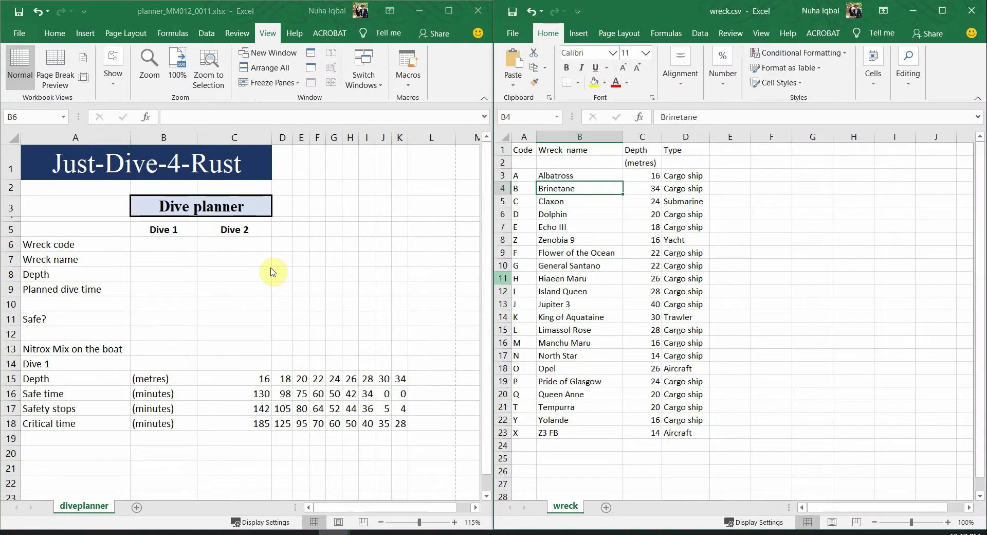
{"action": "left_click", "coordinate": [165, 246]}
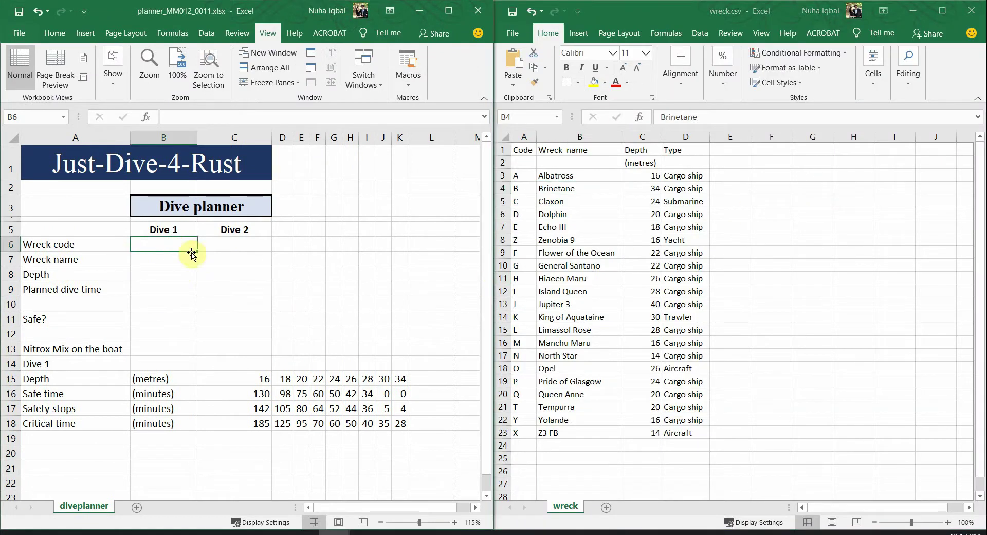
{"action": "type", "text": "="}
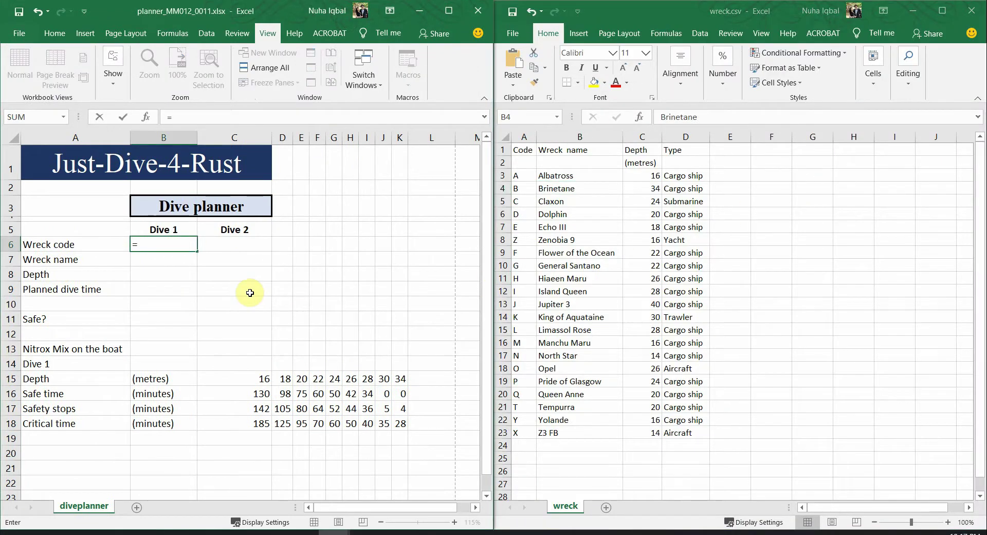
{"action": "type", "text": "vloo"}
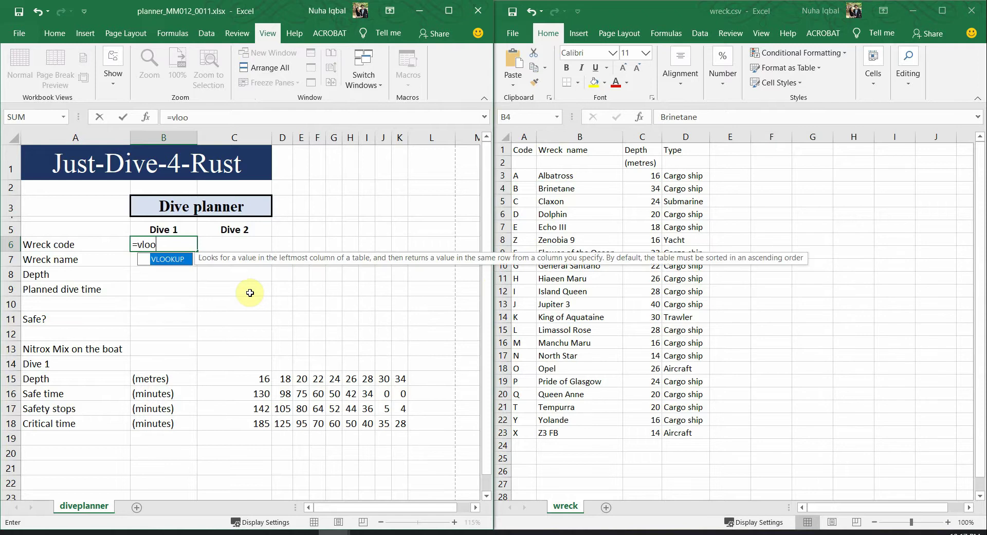
{"action": "double_click", "coordinate": [167, 260]}
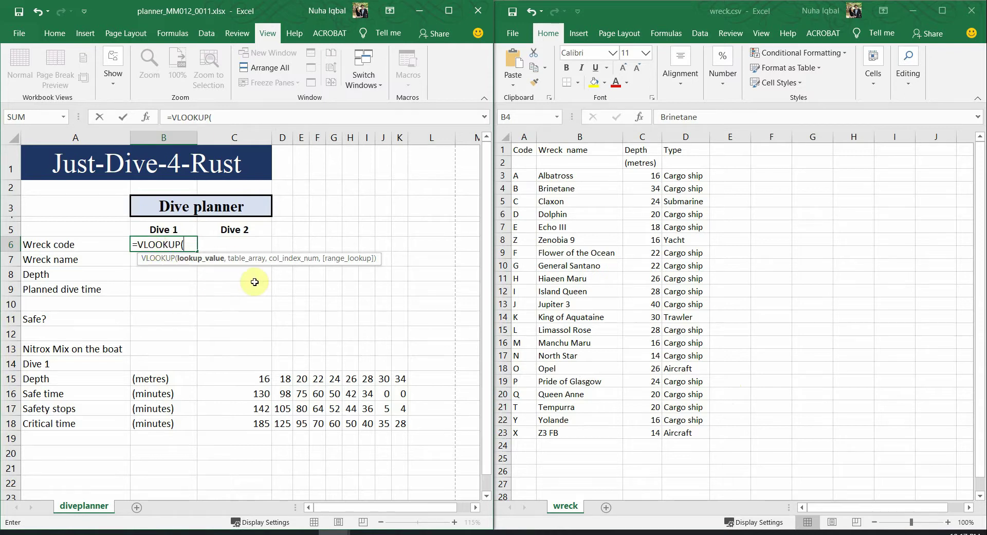
{"action": "key", "text": "Escape"}
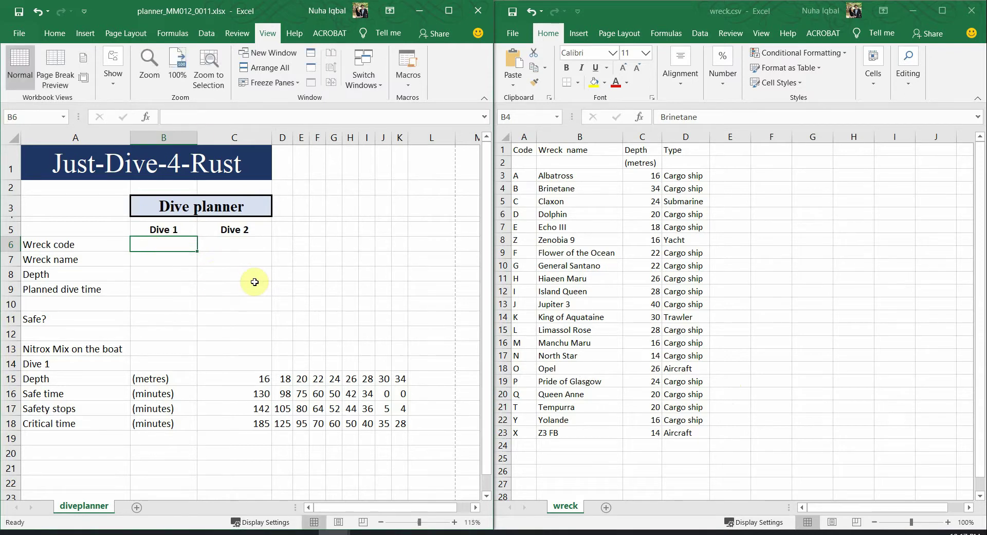
{"action": "left_click", "coordinate": [165, 257]}
{"action": "type", "text": "=VLOOKUP("}
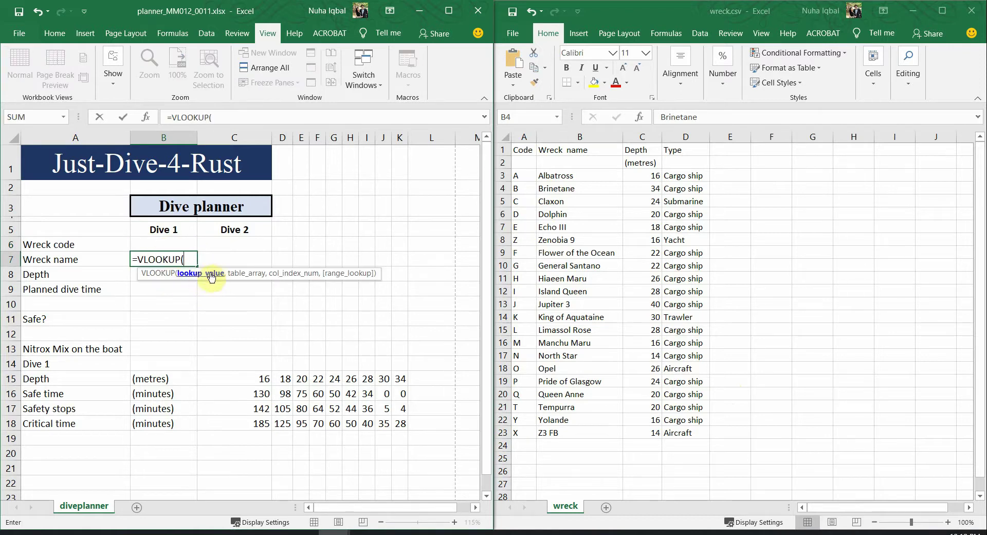
{"action": "left_click", "coordinate": [170, 248]}
{"action": "type", "text": ","}
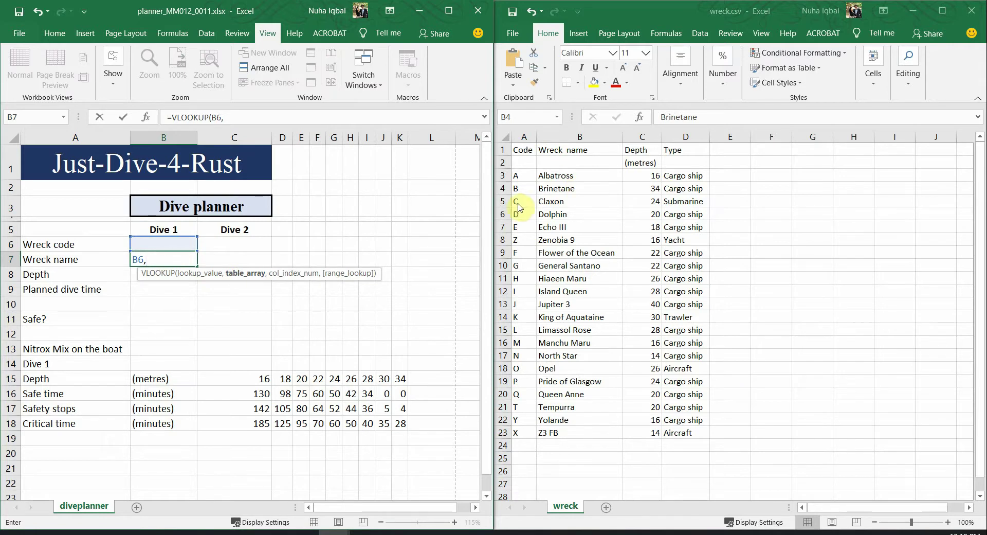
{"action": "left_click", "coordinate": [514, 172]}
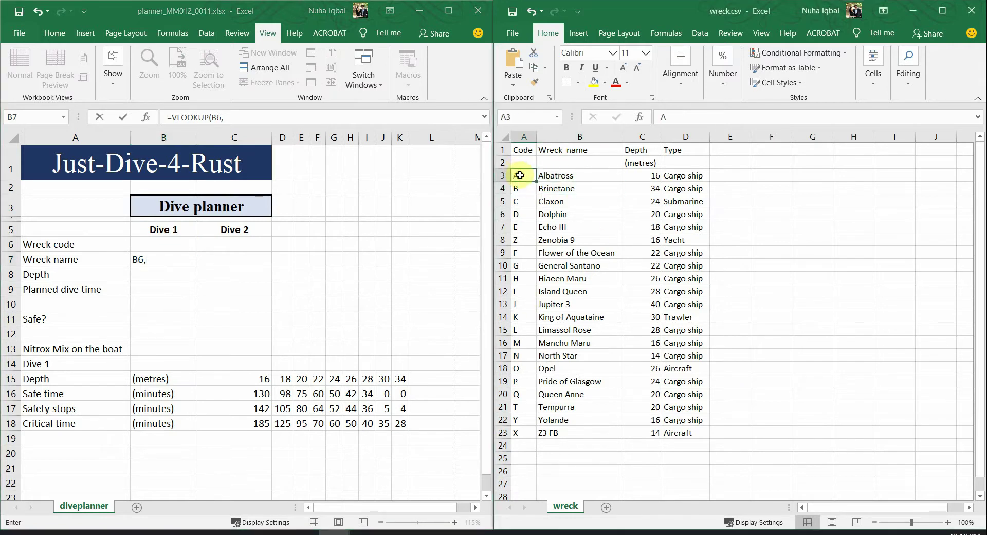
{"action": "left_click_drag", "start_coordinate": [514, 174], "coordinate": [556, 188]}
{"action": "left_click_drag", "start_coordinate": [554, 228], "coordinate": [562, 426]}
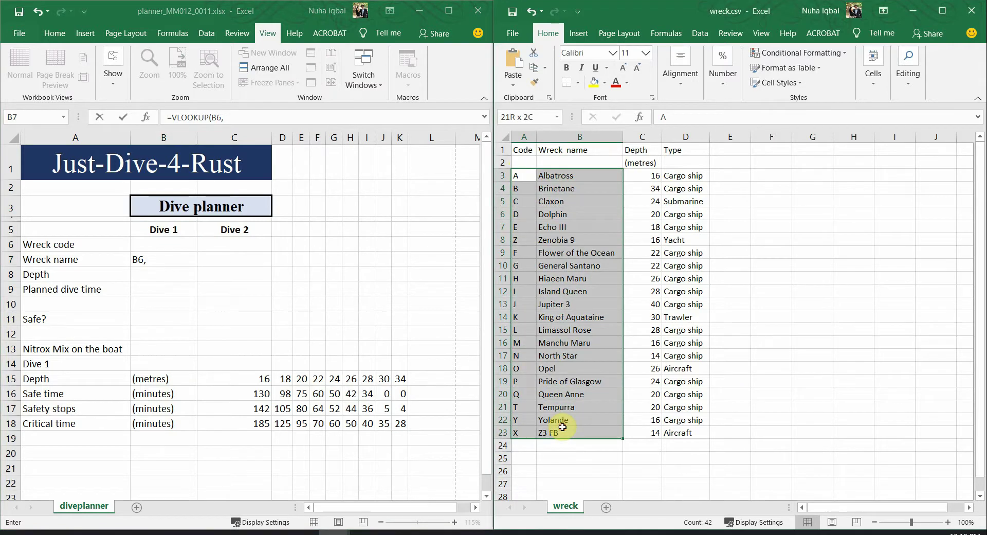
{"action": "left_click", "coordinate": [169, 257]}
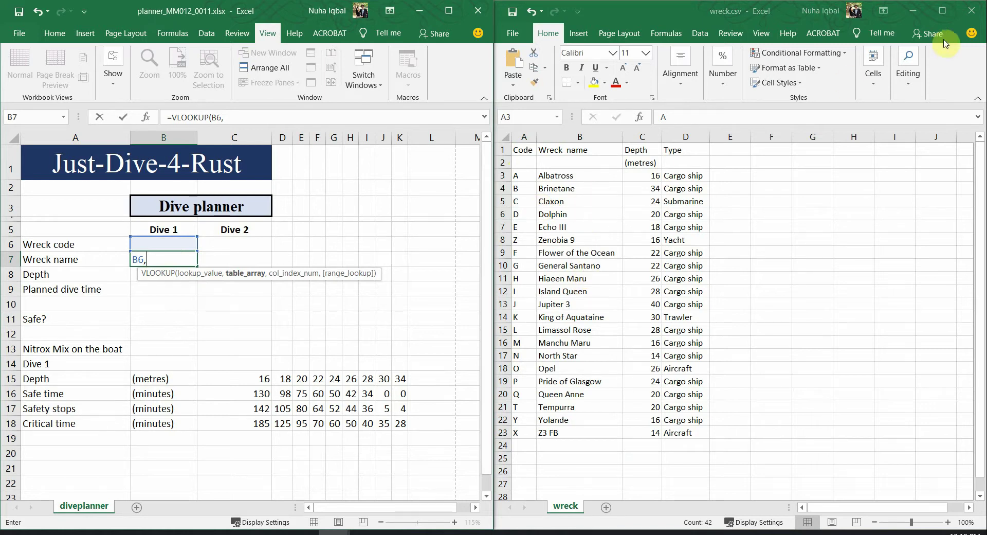
Close wreck.csv without saving and cancel the unfinished formula in B7
{"action": "left_click", "coordinate": [966, 14]}
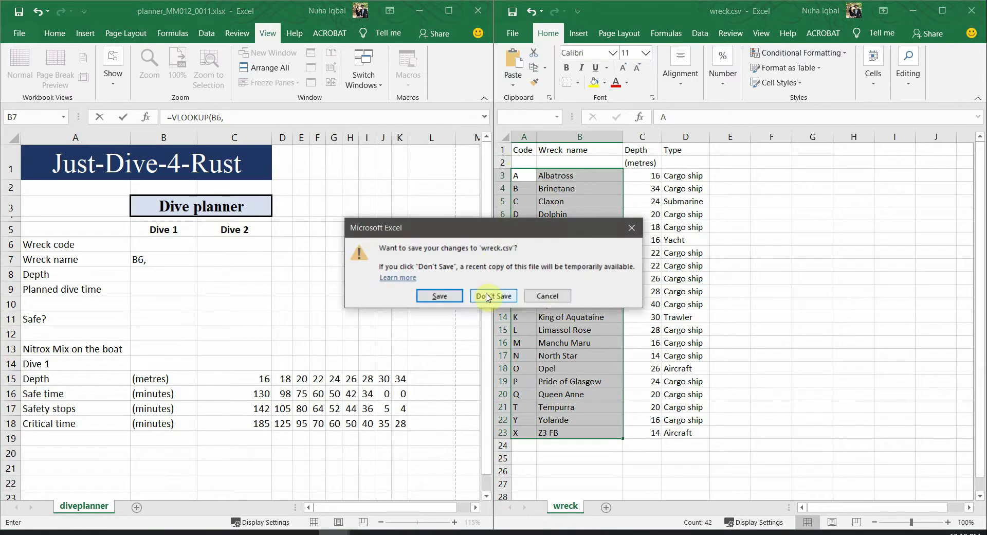
{"action": "left_click", "coordinate": [487, 297]}
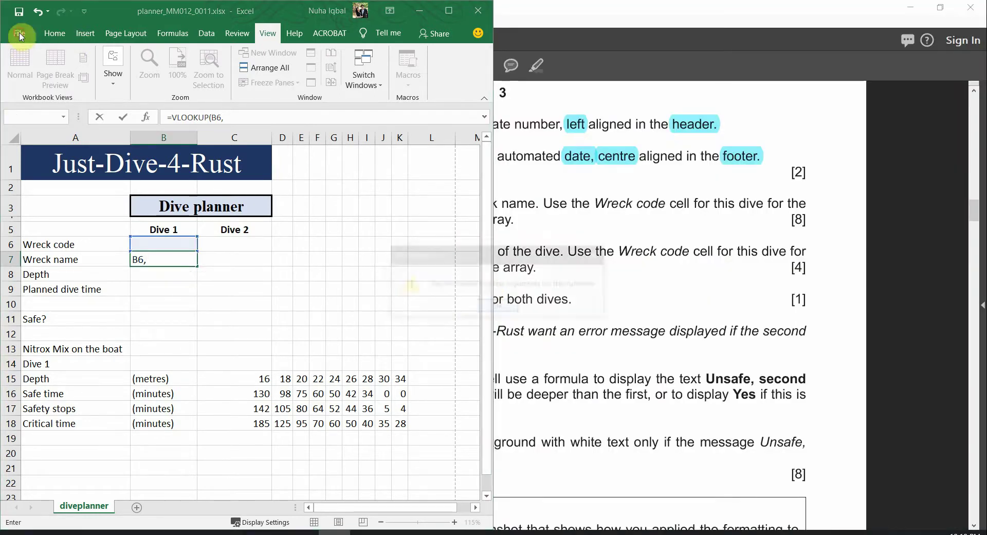
{"action": "left_click", "coordinate": [506, 307]}
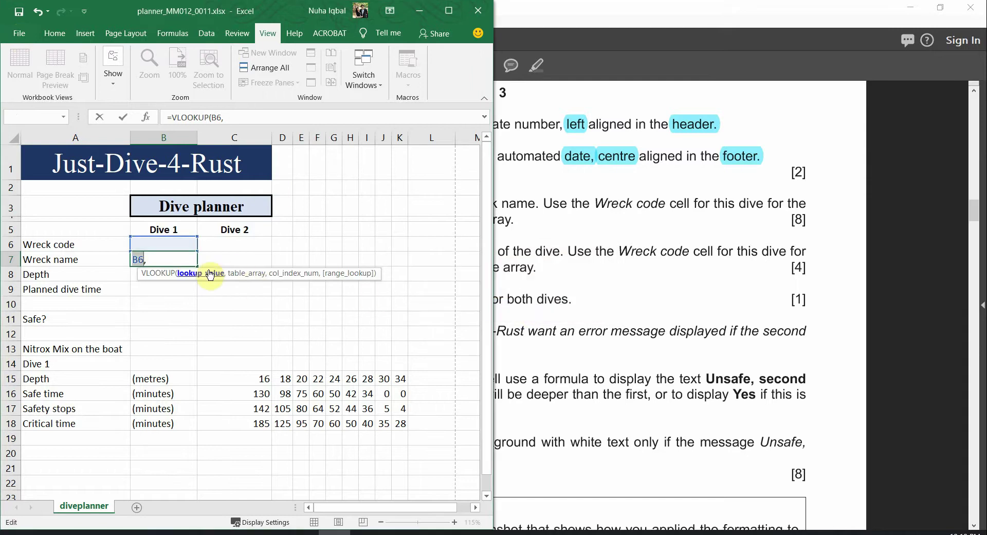
{"action": "key", "text": "Escape"}
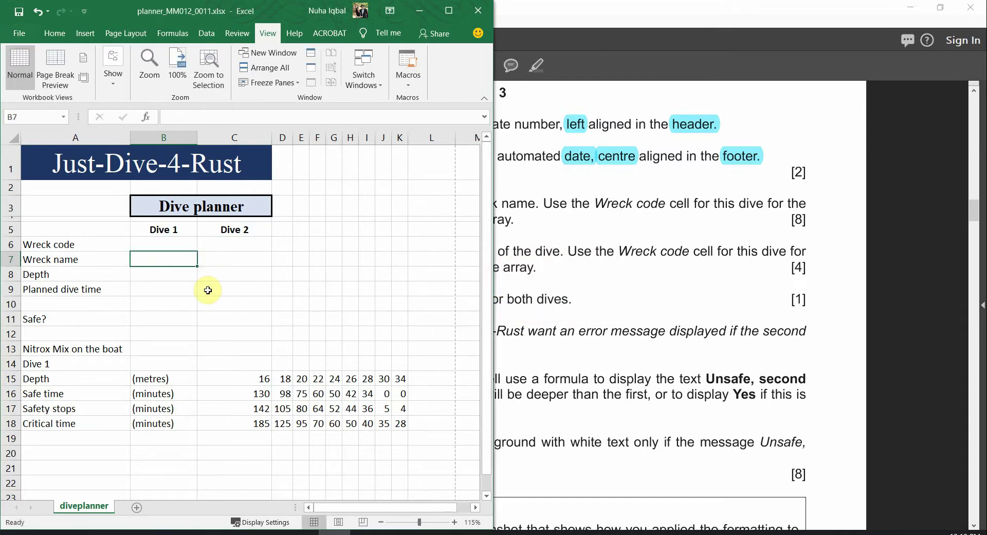
{"action": "left_click", "coordinate": [174, 256]}
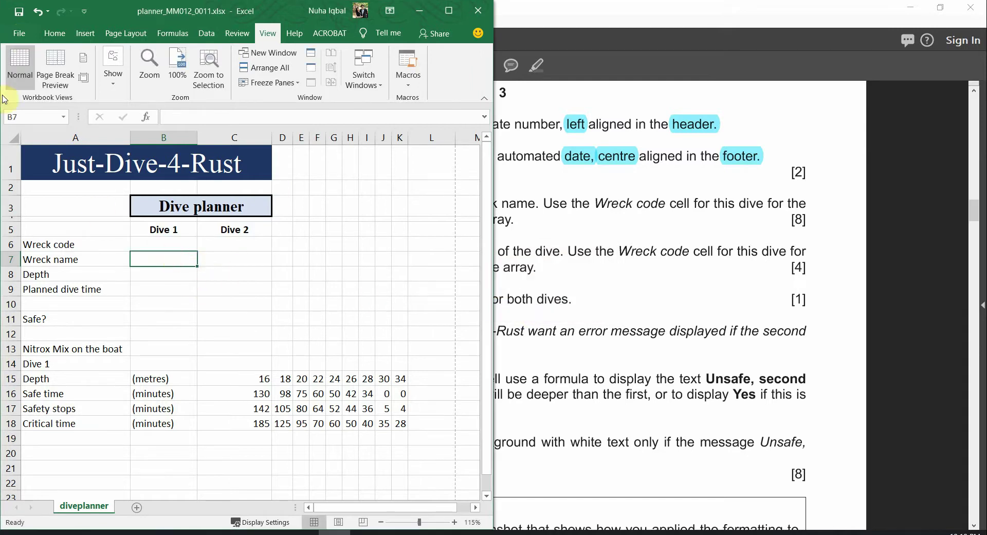
Open diveplanner.csv via File > Open and move its window aside
{"action": "left_click", "coordinate": [22, 33]}
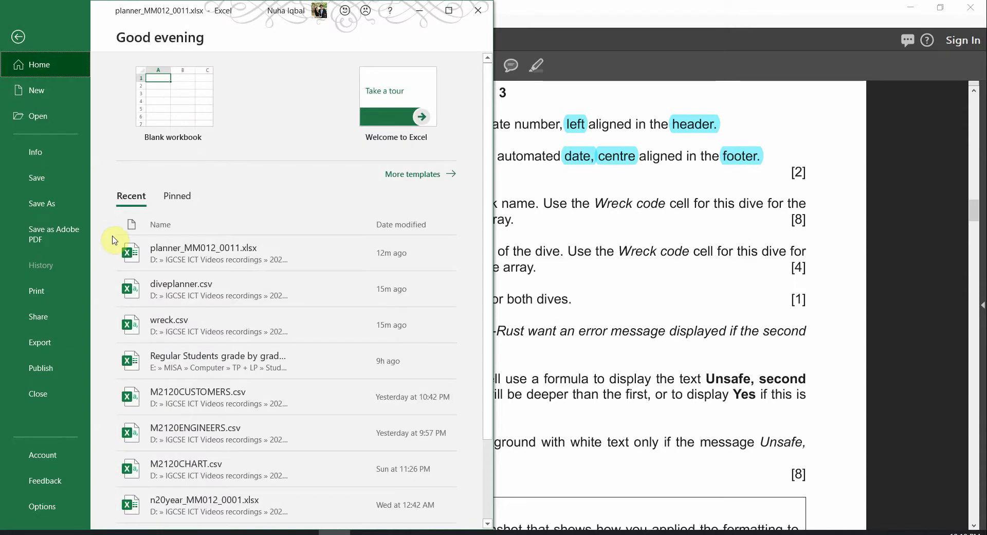
{"action": "left_click", "coordinate": [46, 120]}
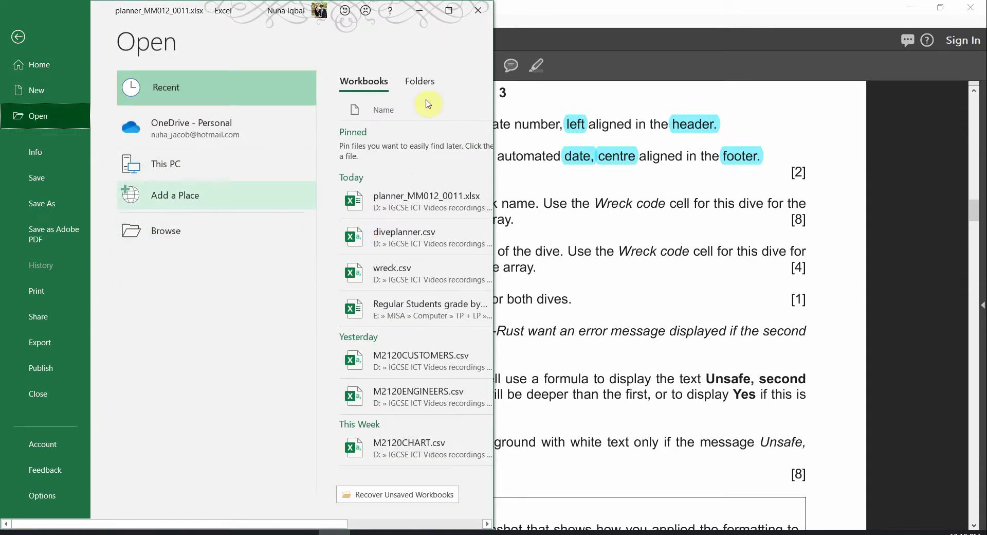
{"action": "left_click", "coordinate": [175, 231]}
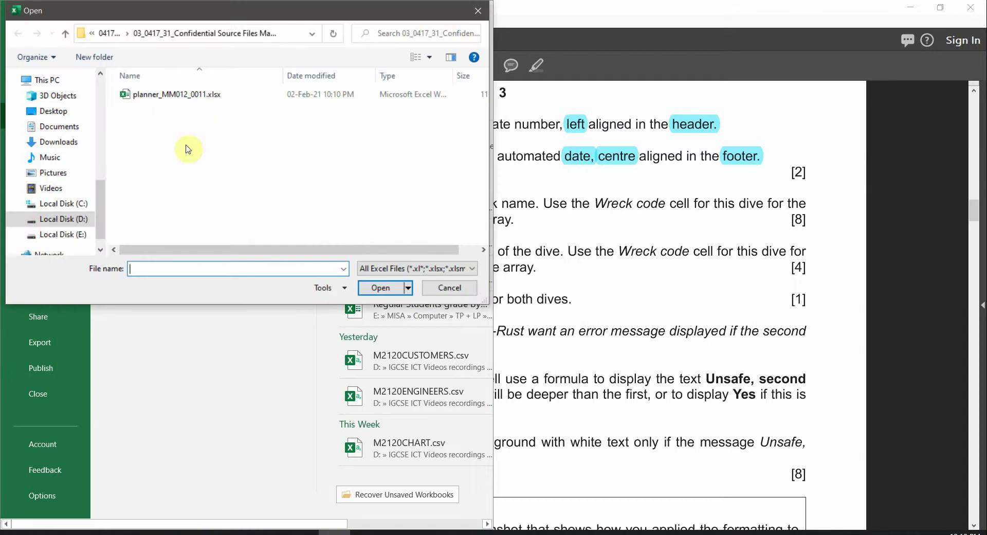
{"action": "left_click", "coordinate": [469, 17]}
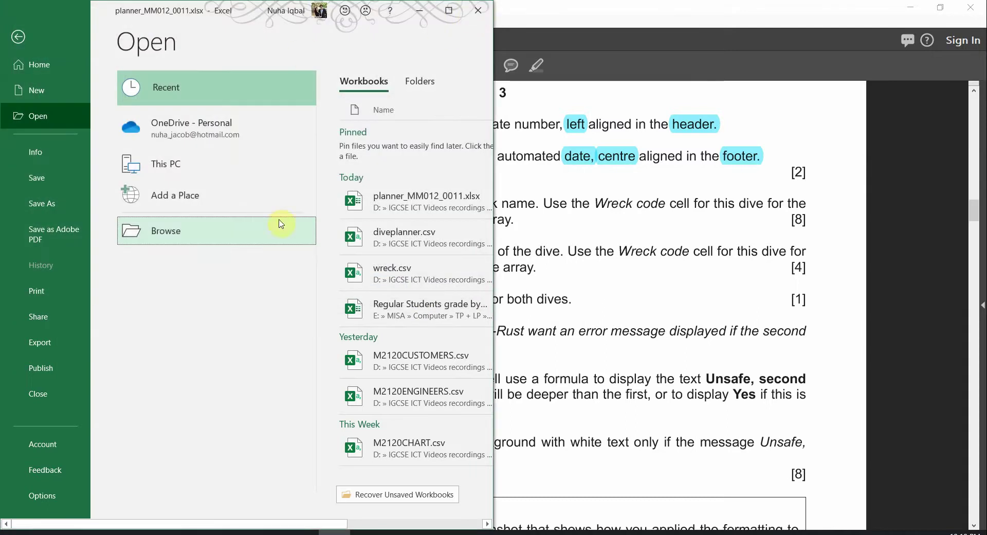
{"action": "scroll", "coordinate": [388, 312], "scroll_direction": "right", "scroll_amount": 5}
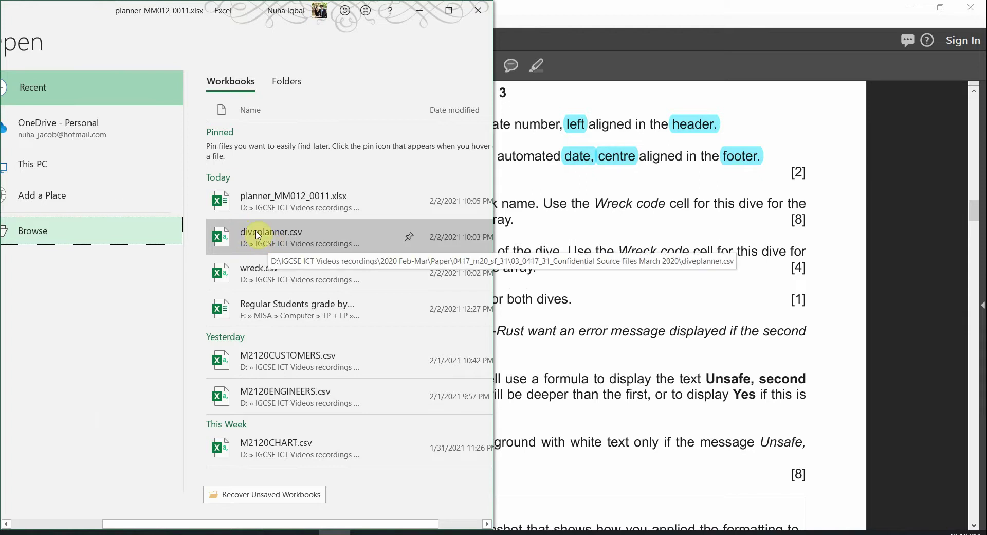
{"action": "left_click", "coordinate": [258, 235]}
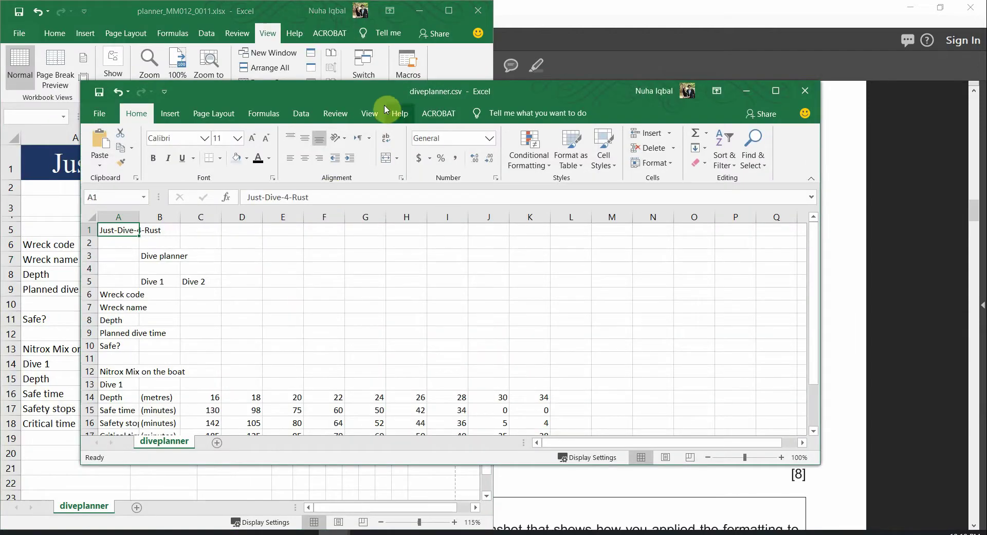
{"action": "left_click_drag", "start_coordinate": [358, 94], "coordinate": [282, 128]}
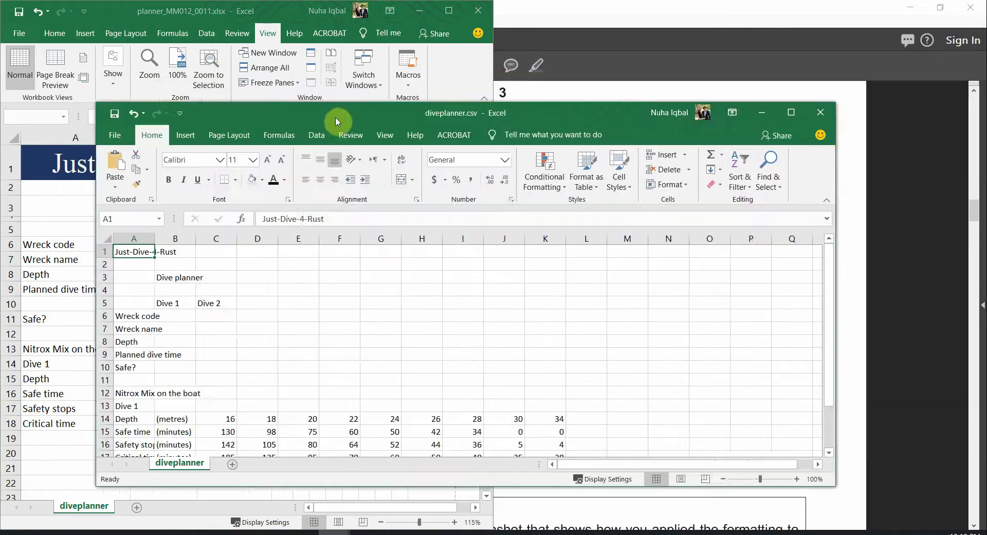
{"action": "left_click", "coordinate": [116, 55]}
Reopen wreck.csv from the recent files and dock it on the right half
{"action": "left_click", "coordinate": [19, 33]}
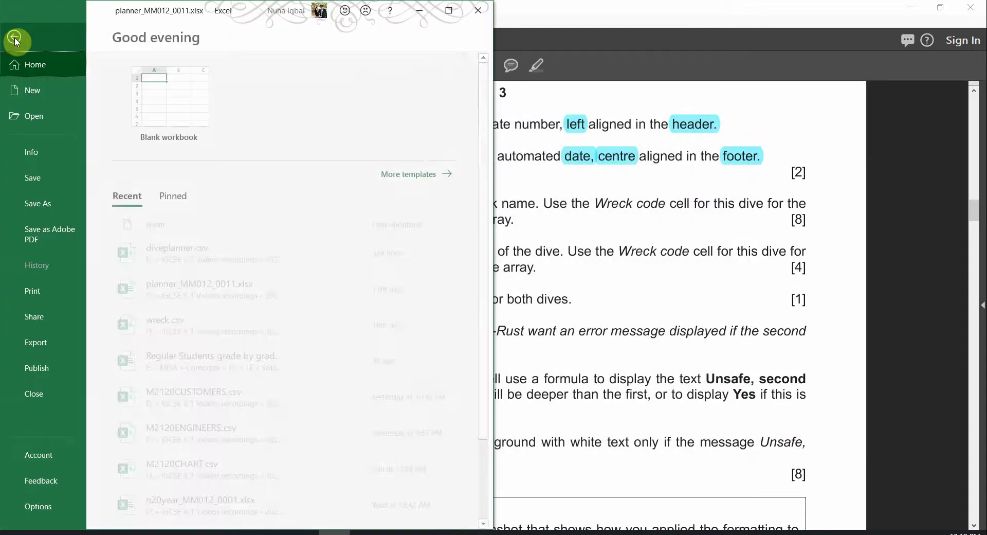
{"action": "left_click", "coordinate": [152, 325]}
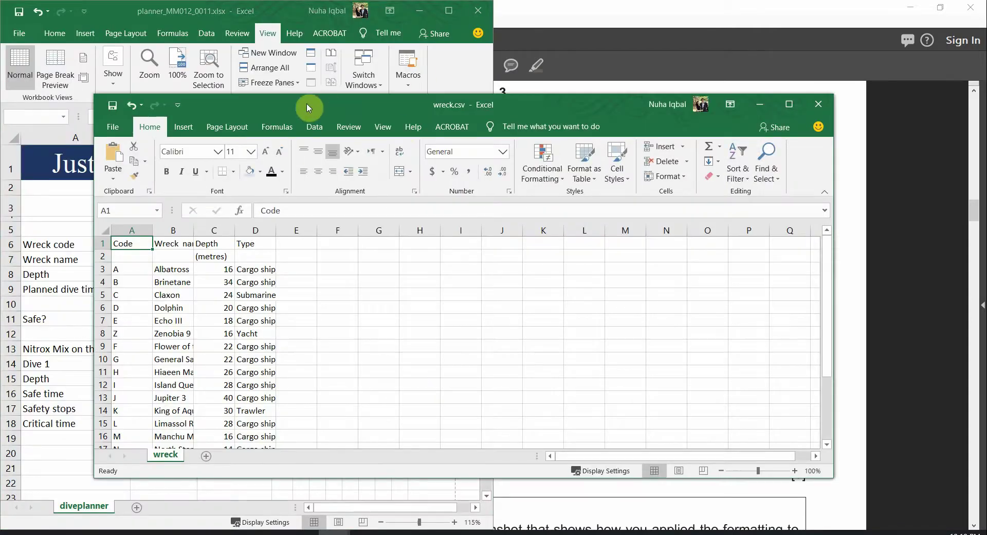
{"action": "left_click_drag", "start_coordinate": [307, 108], "coordinate": [983, 245]}
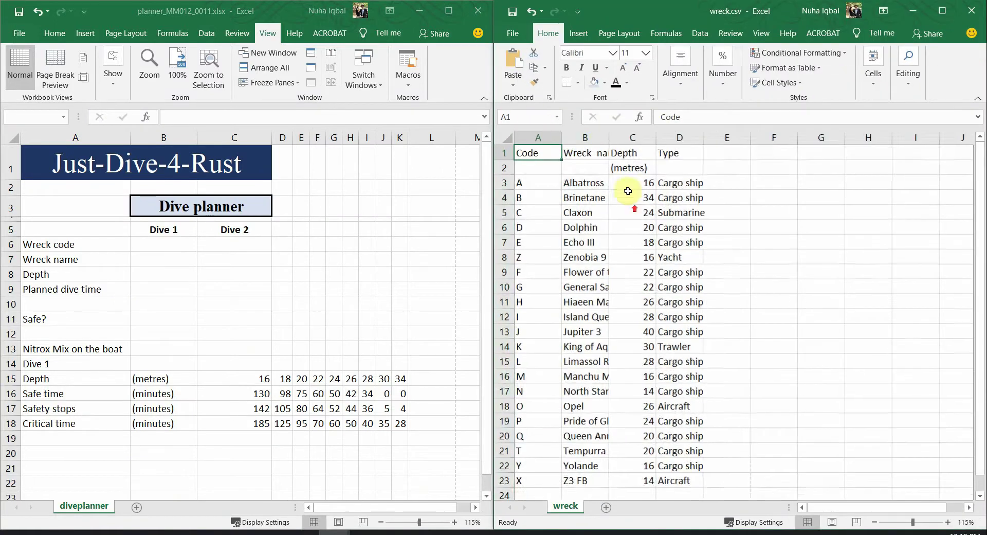
Autofit all wreck.csv columns to their contents
{"action": "left_click", "coordinate": [508, 136]}
{"action": "double_click", "coordinate": [561, 137]}
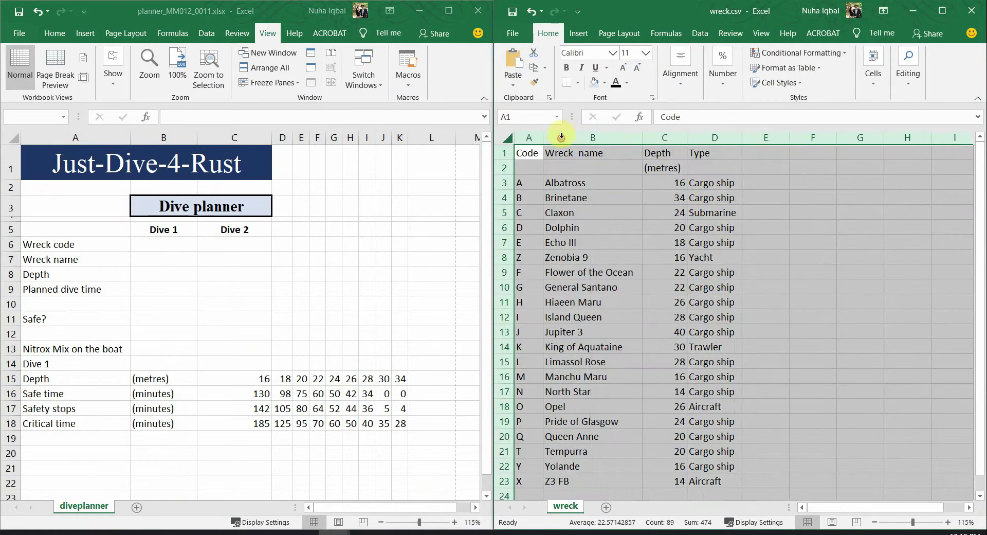
{"action": "left_click", "coordinate": [691, 273]}
In B7, enter =VLOOKUP(B6,[wreck.csv]wreck!$A$3:$B$23, ready for the column index
{"action": "left_click", "coordinate": [173, 264]}
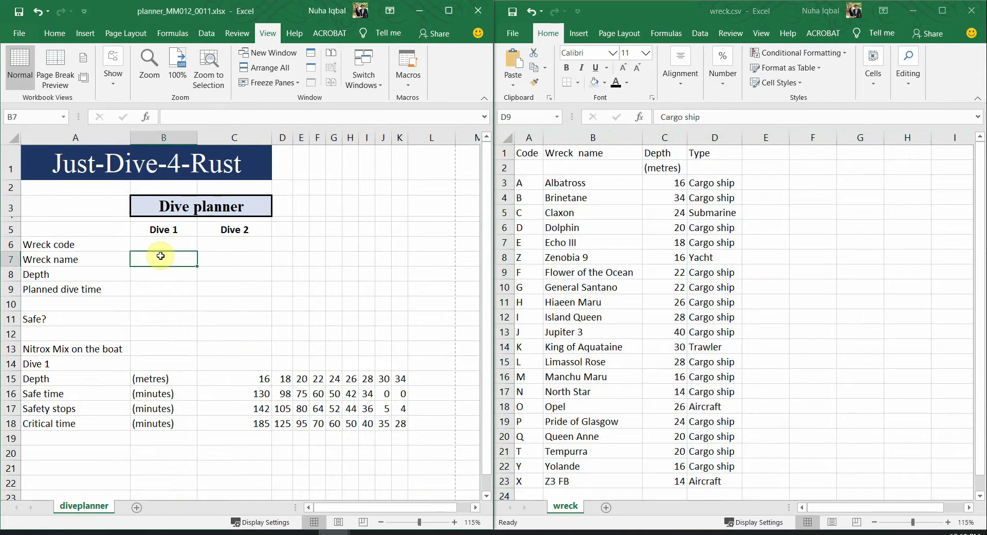
{"action": "type", "text": "=vlo"}
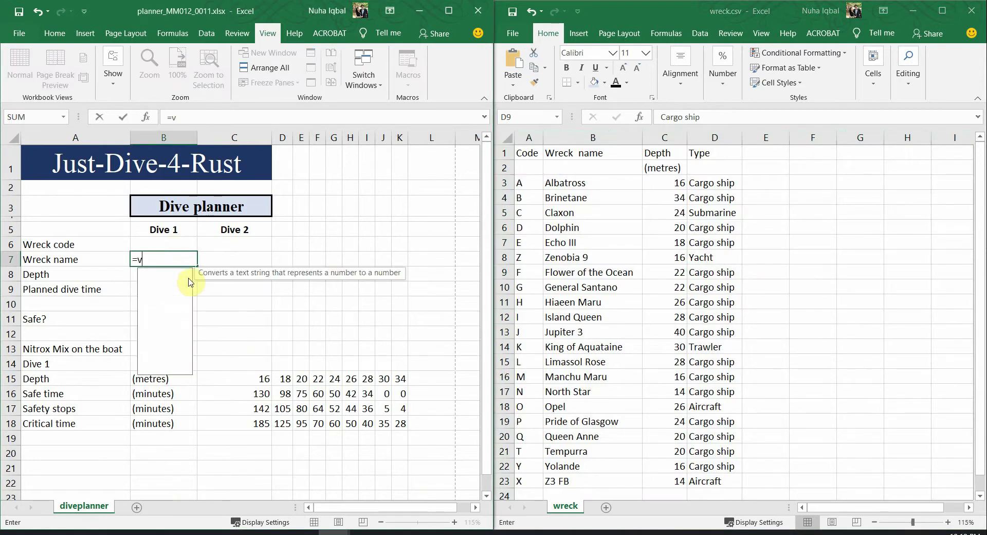
{"action": "double_click", "coordinate": [161, 276]}
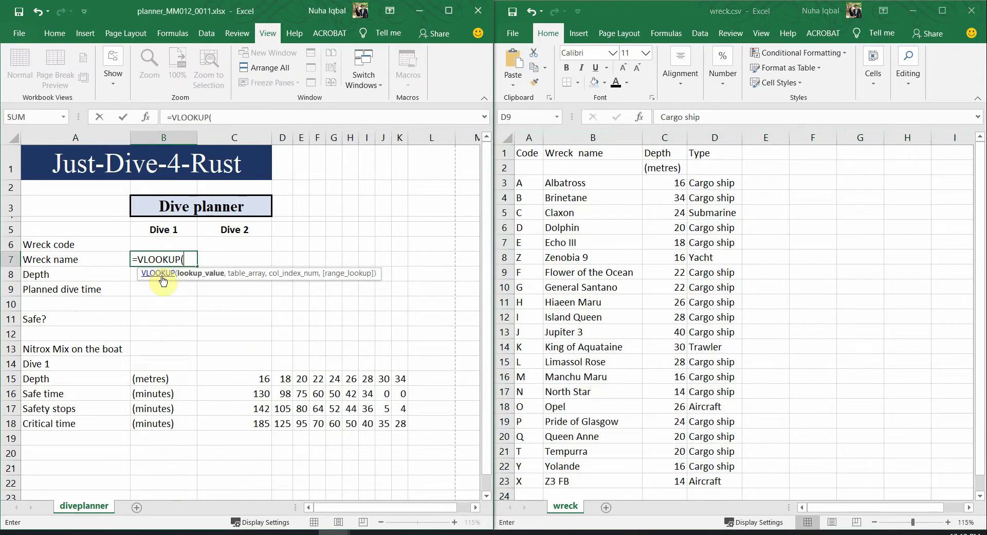
{"action": "left_click", "coordinate": [157, 249]}
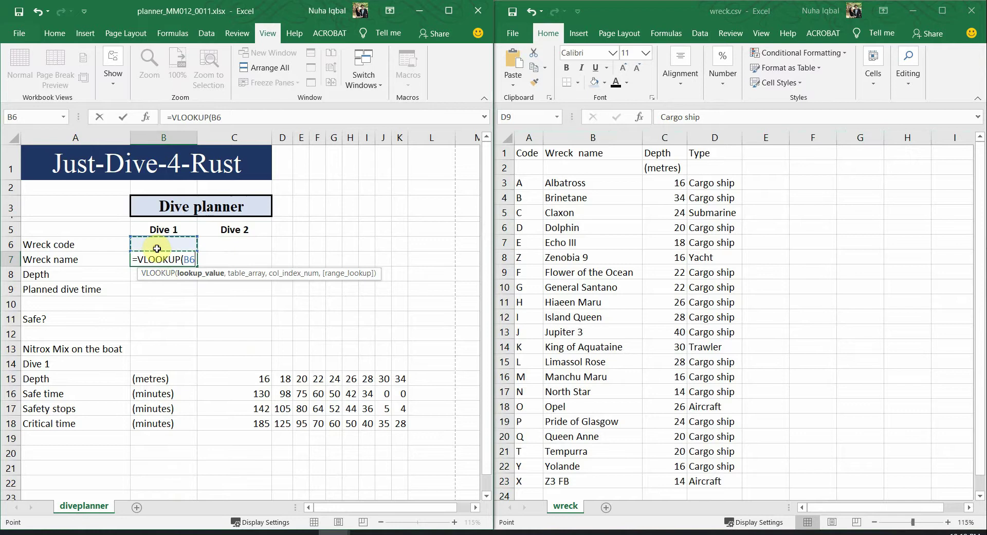
{"action": "type", "text": ","}
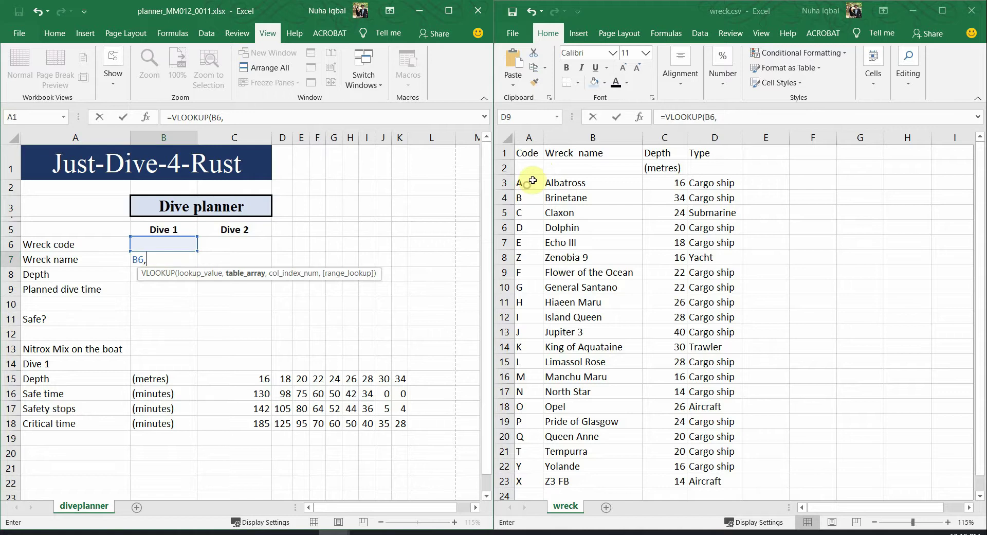
{"action": "left_click_drag", "start_coordinate": [529, 189], "coordinate": [557, 483]}
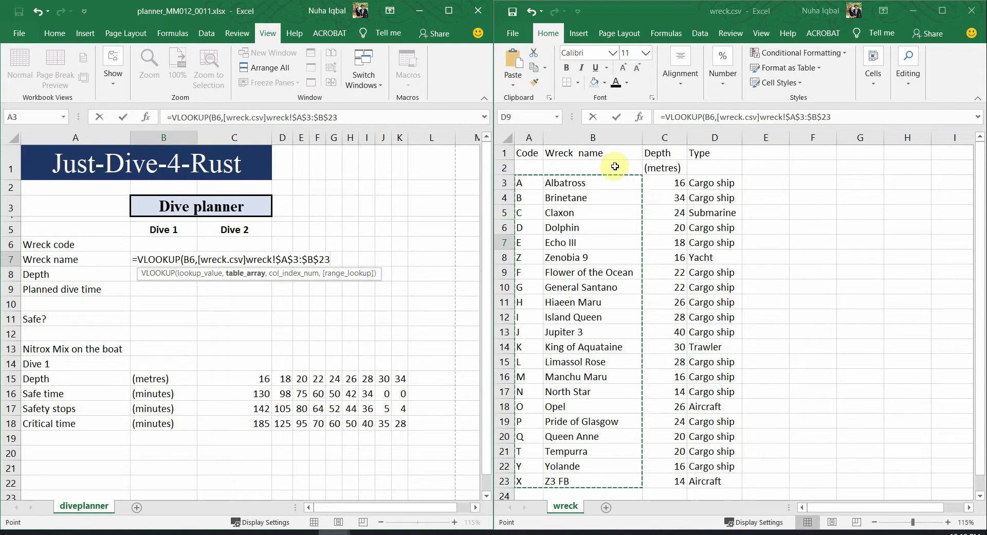
{"action": "left_click_drag", "start_coordinate": [566, 189], "coordinate": [722, 477]}
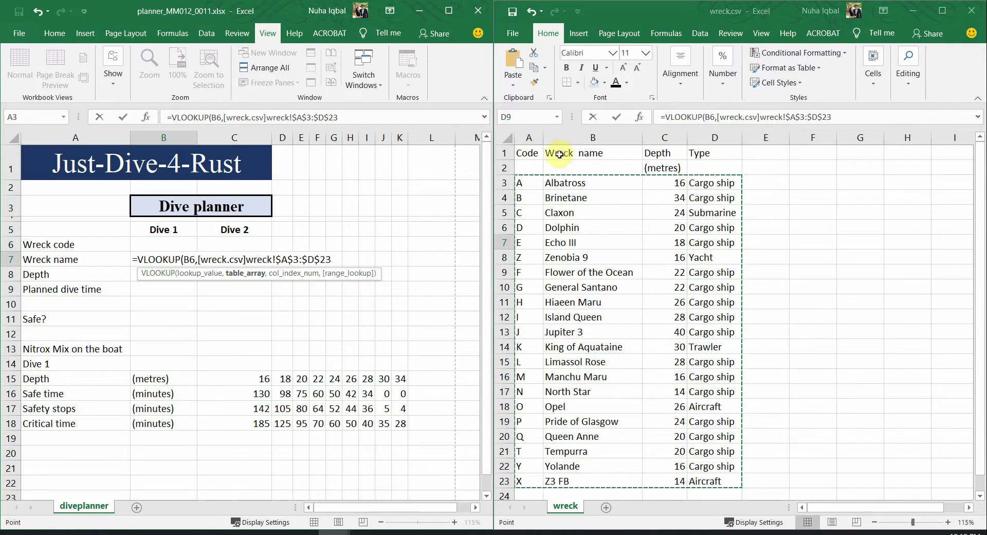
{"action": "left_click_drag", "start_coordinate": [527, 186], "coordinate": [594, 477]}
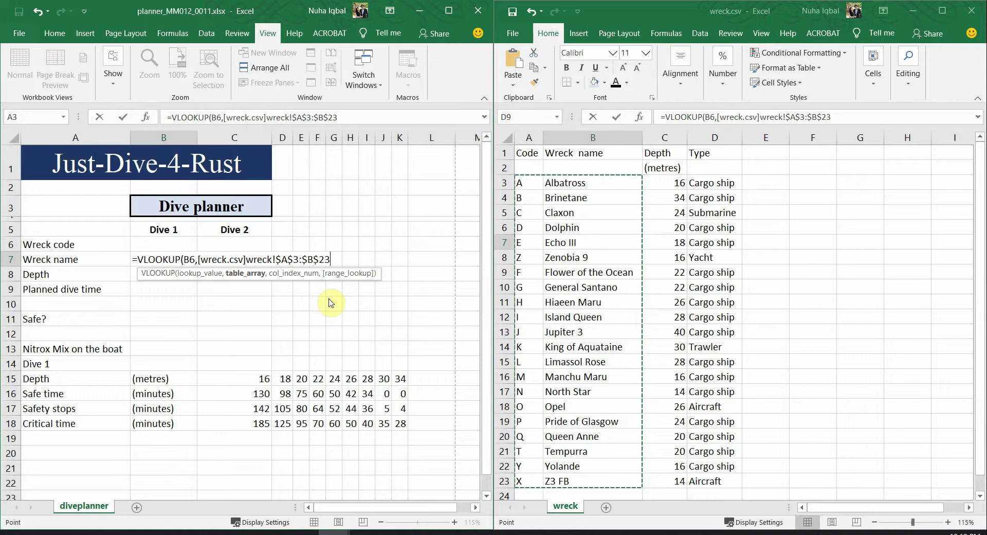
{"action": "type", "text": ",2,"}
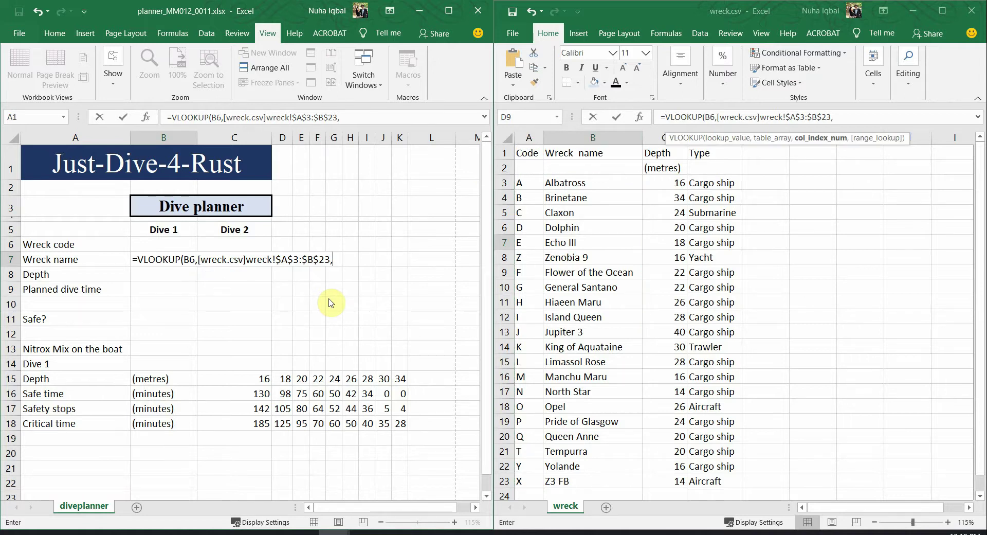
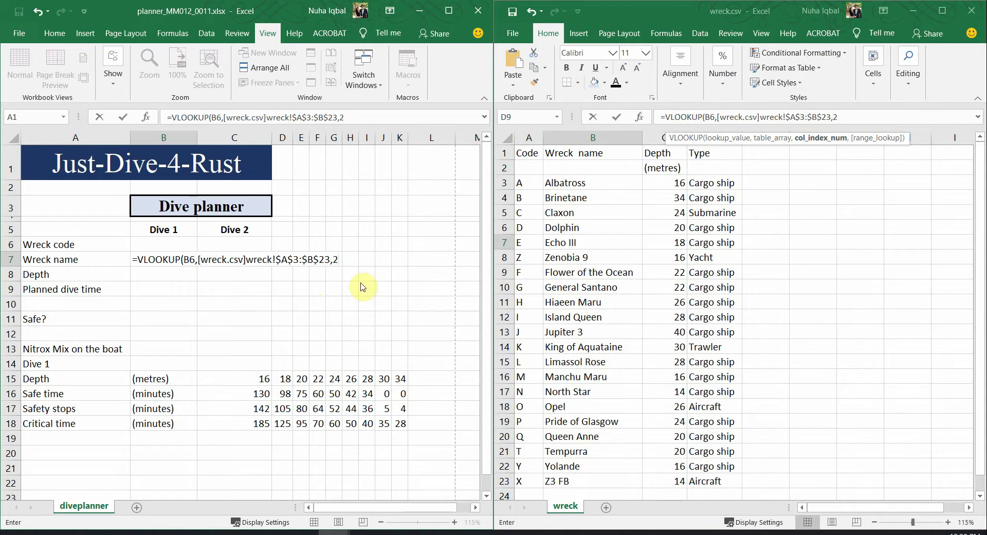
Finish the B7 wreck name VLOOKUP with FALSE for an exact match
{"action": "type", "text": ","}
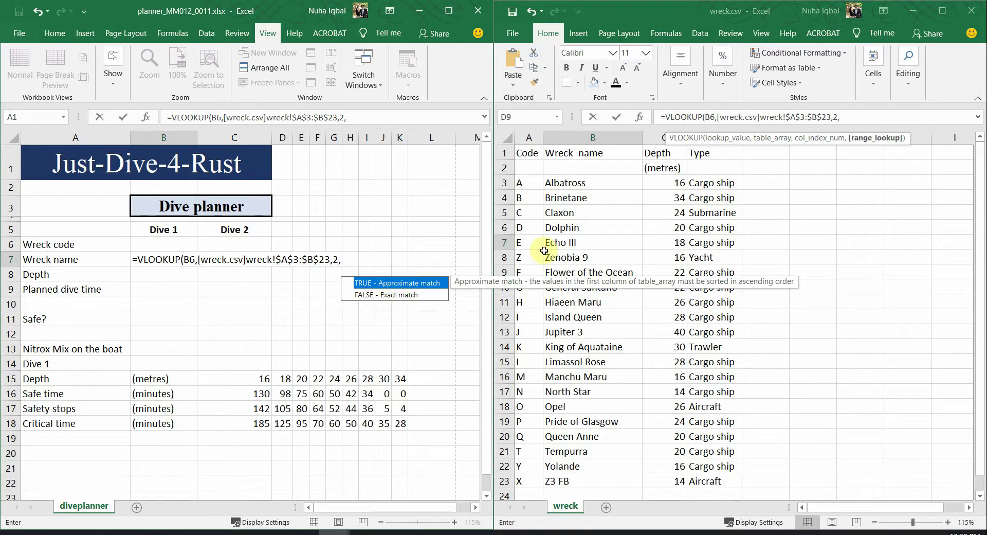
{"action": "double_click", "coordinate": [364, 295]}
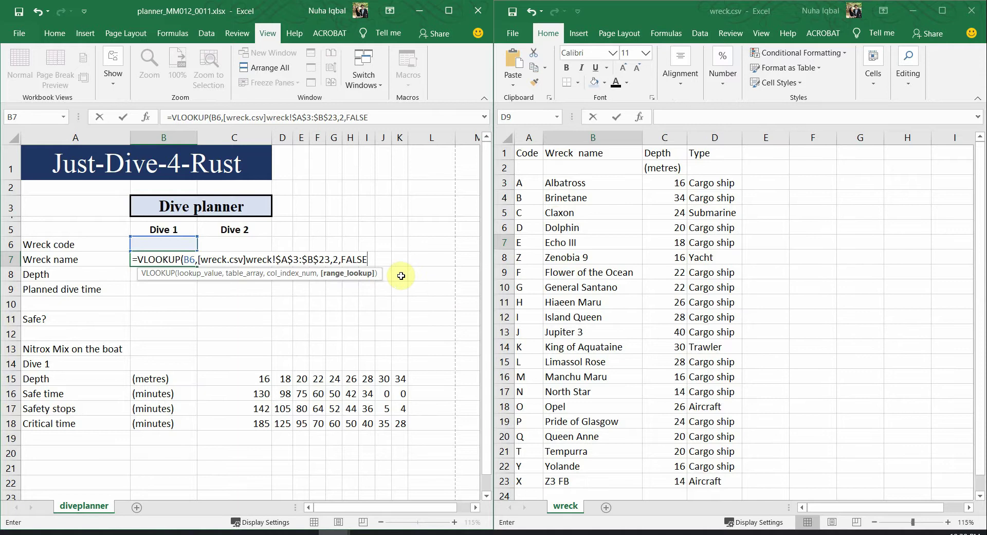
{"action": "type", "text": ")"}
{"action": "key", "text": "Return"}
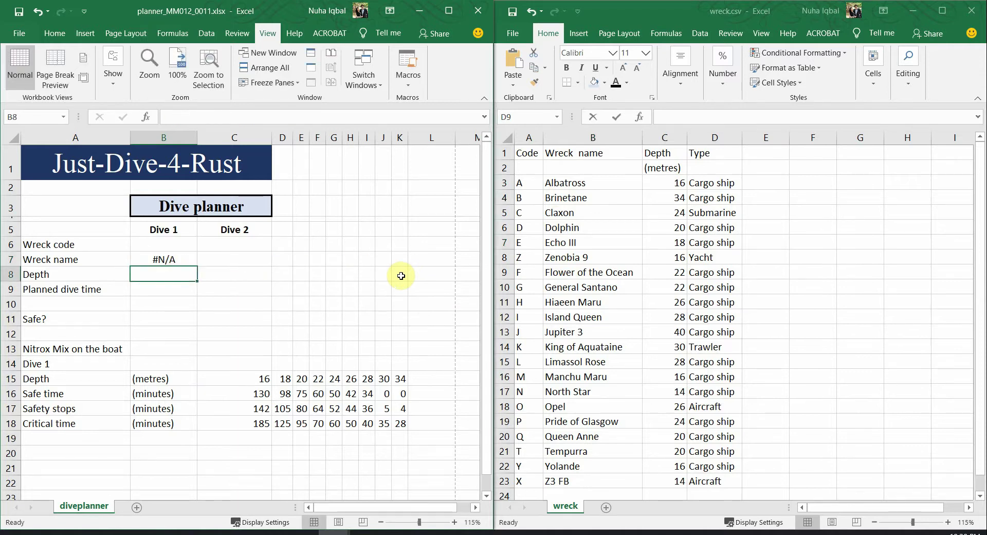
{"action": "left_click", "coordinate": [175, 260]}
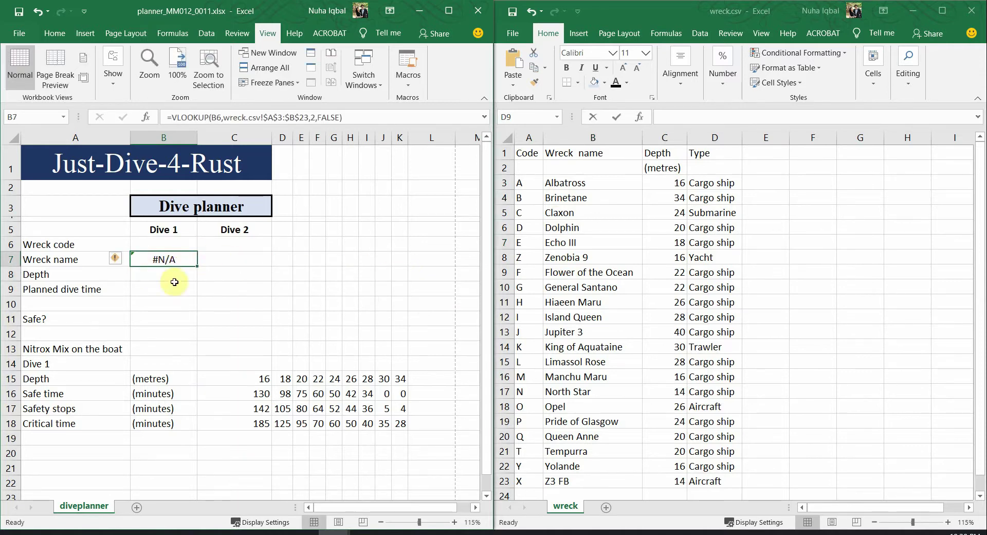
Test the lookup with wreck codes A, B and E in B6, leaving B6 blank
{"action": "left_click", "coordinate": [163, 244]}
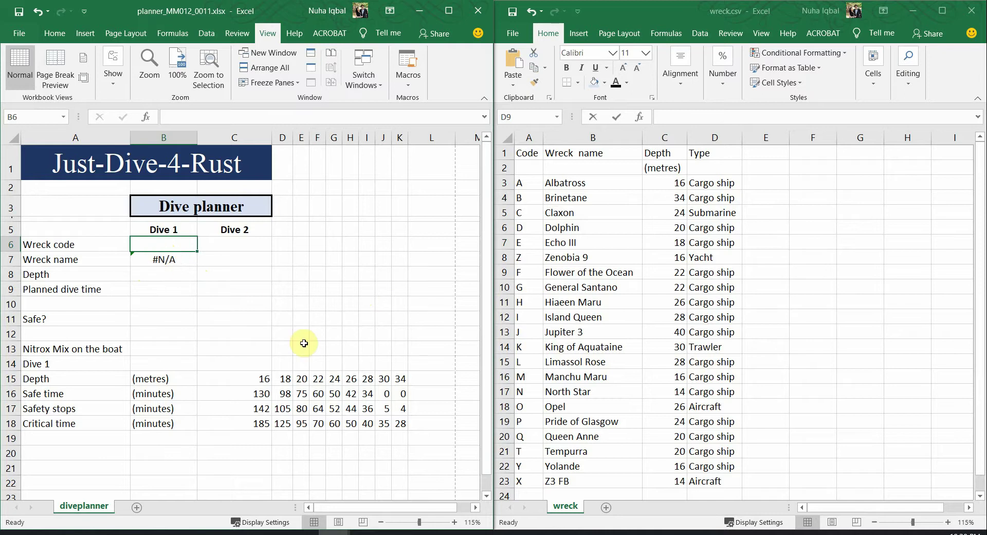
{"action": "type", "text": "A"}
{"action": "key", "text": "Return"}
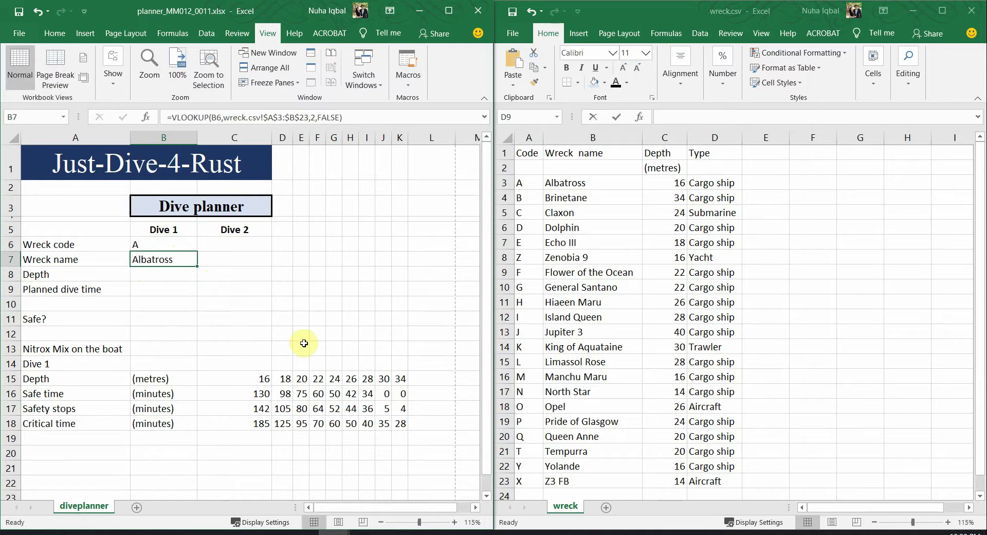
{"action": "key", "text": "Up"}
{"action": "type", "text": "B"}
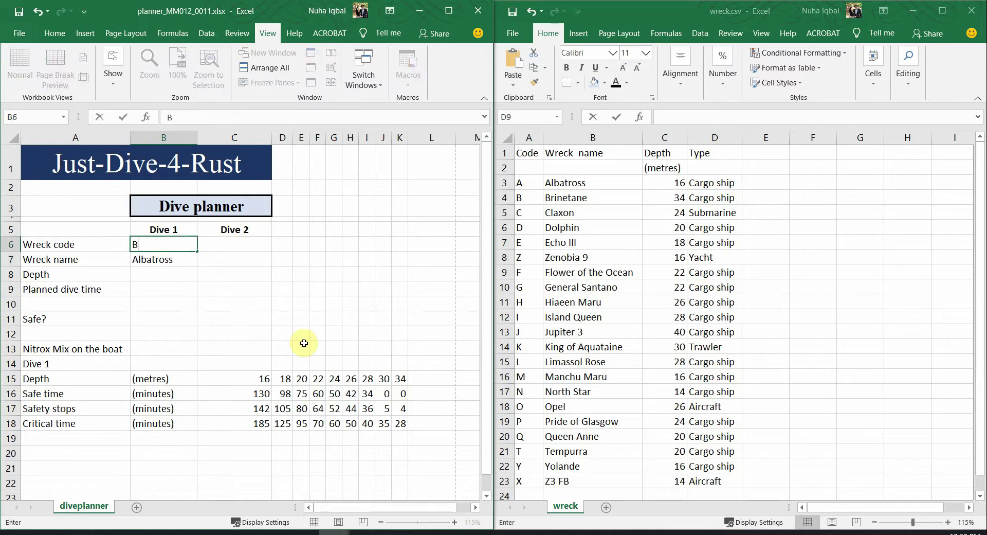
{"action": "key", "text": "Return"}
{"action": "key", "text": "Up"}
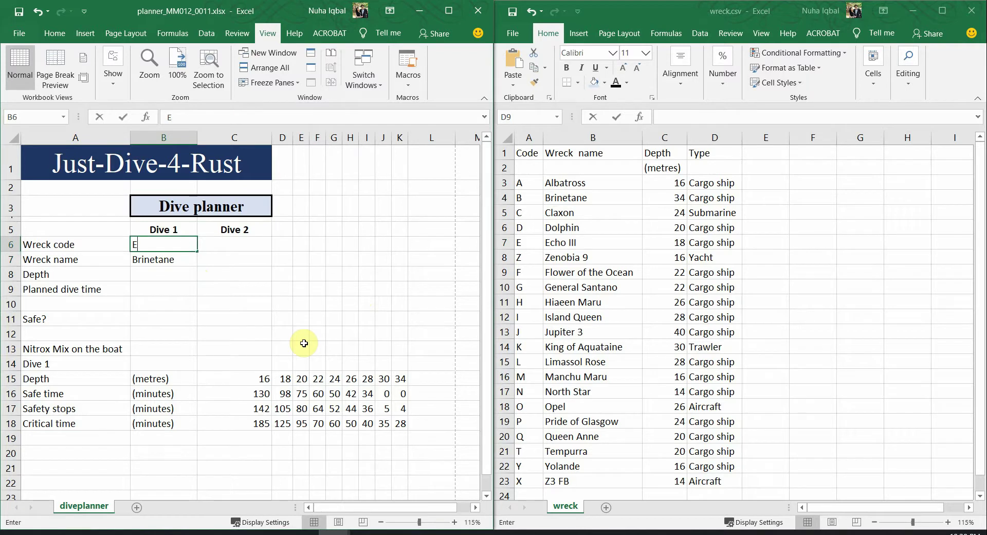
{"action": "type", "text": "E"}
{"action": "key", "text": "Return"}
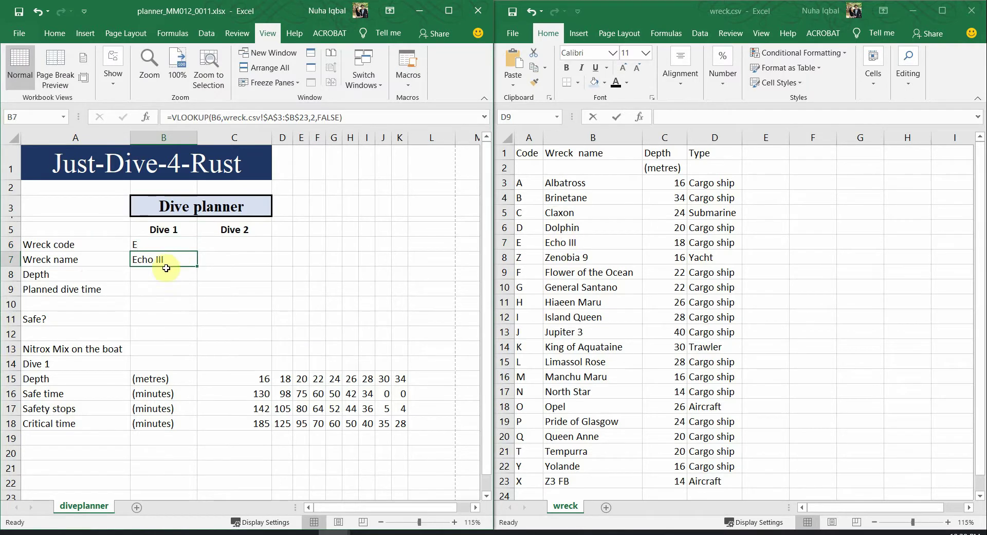
{"action": "left_click", "coordinate": [146, 244]}
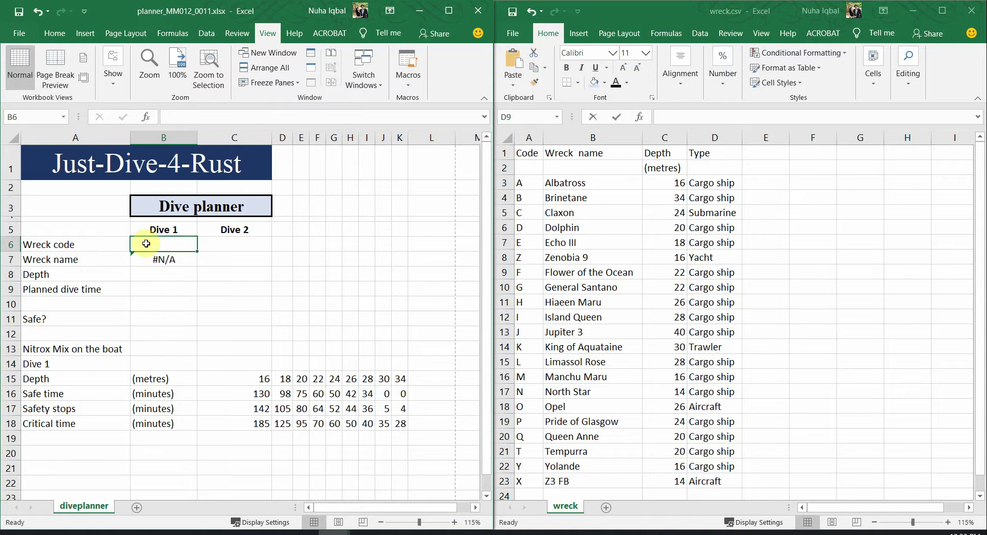
{"action": "left_click", "coordinate": [192, 279]}
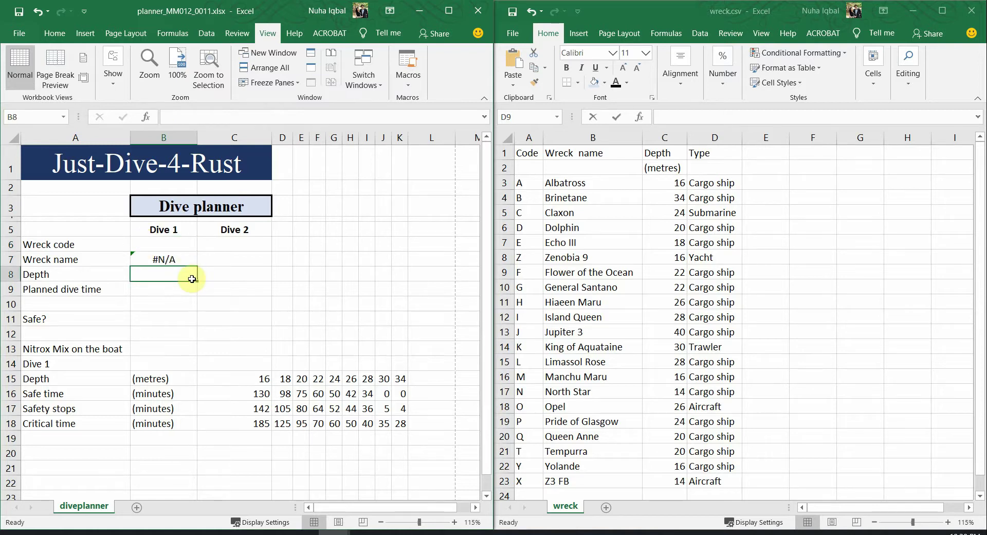
{"action": "key", "text": "alt+Tab"}
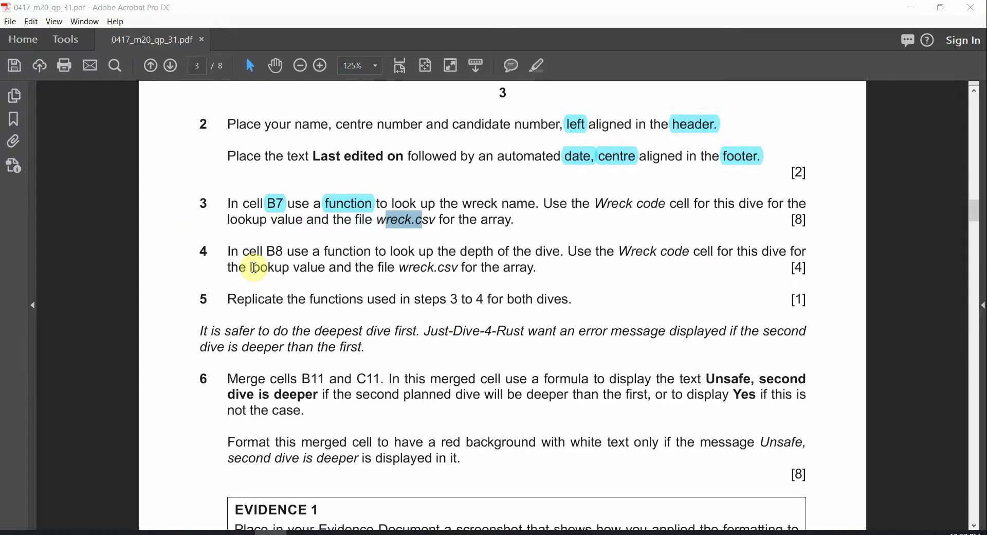
Highlight the words B8 and depth in step 4 cyan
{"action": "double_click", "coordinate": [266, 252]}
{"action": "left_click", "coordinate": [537, 65]}
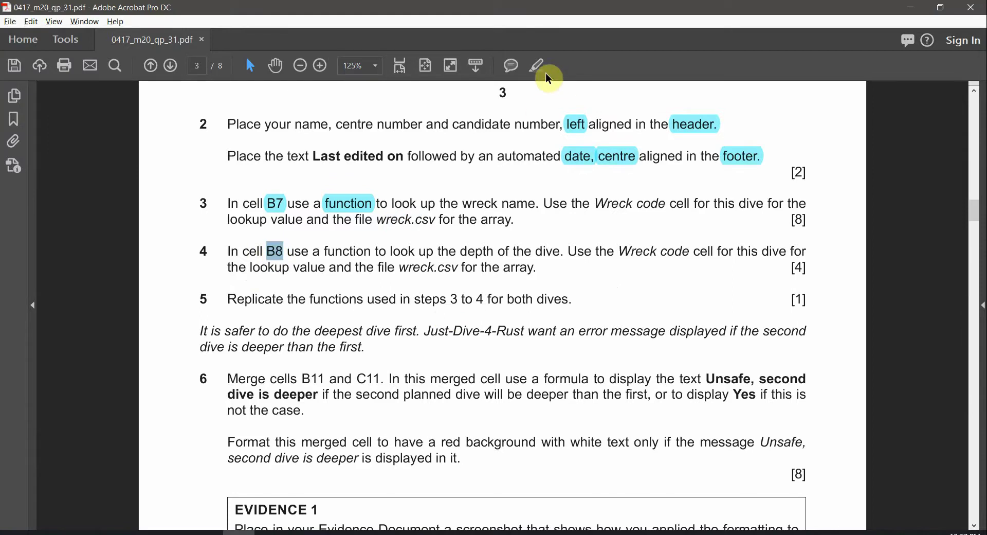
{"action": "double_click", "coordinate": [485, 252]}
{"action": "left_click", "coordinate": [536, 65]}
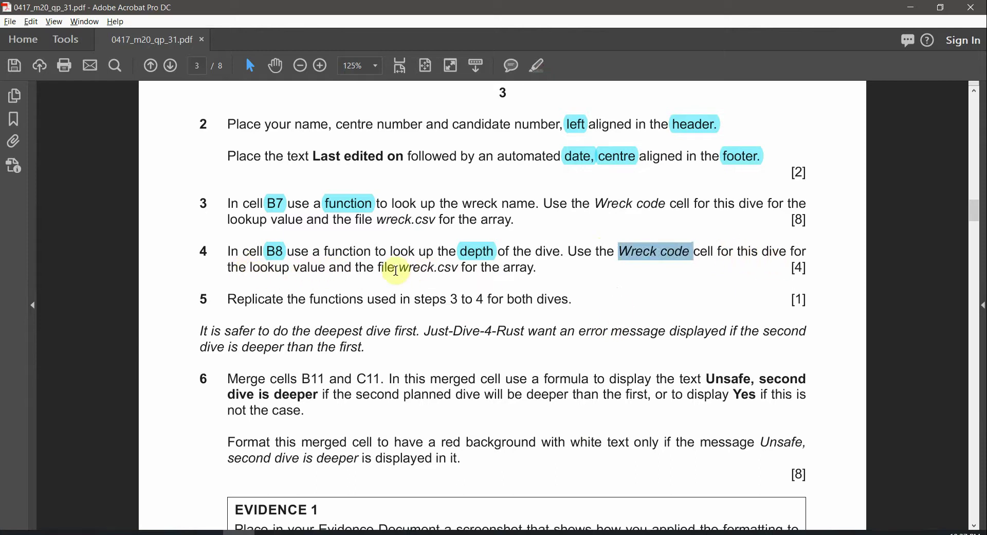
Highlight the word function in step 4 cyan
{"action": "left_click_drag", "start_coordinate": [380, 268], "coordinate": [470, 269]}
{"action": "left_click", "coordinate": [486, 272]}
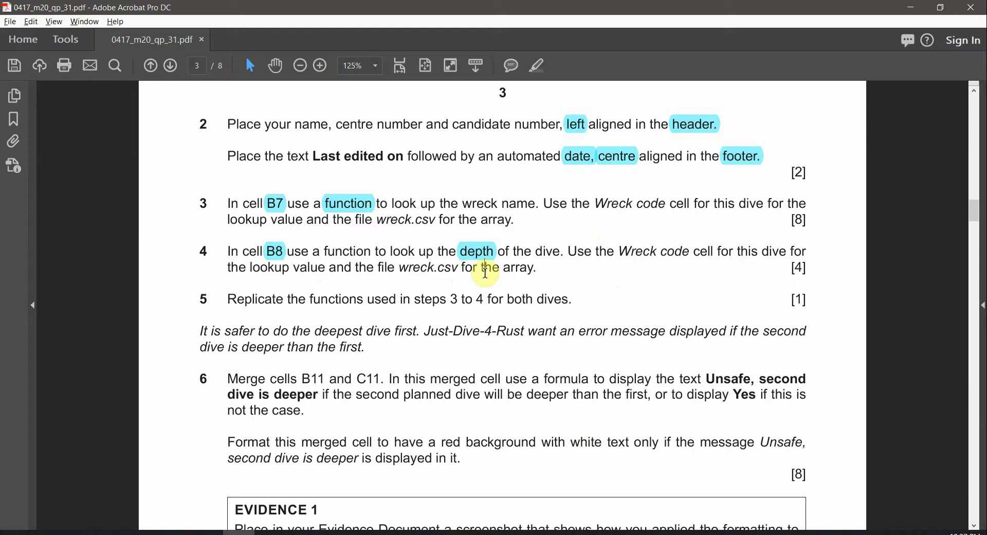
{"action": "left_click", "coordinate": [475, 254]}
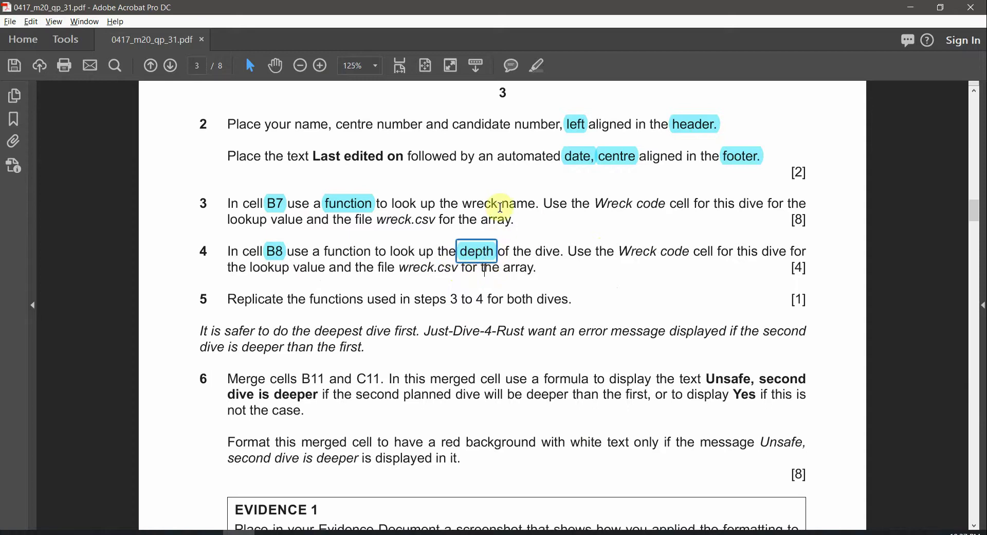
{"action": "left_click_drag", "start_coordinate": [501, 207], "coordinate": [326, 205]}
{"action": "double_click", "coordinate": [341, 251]}
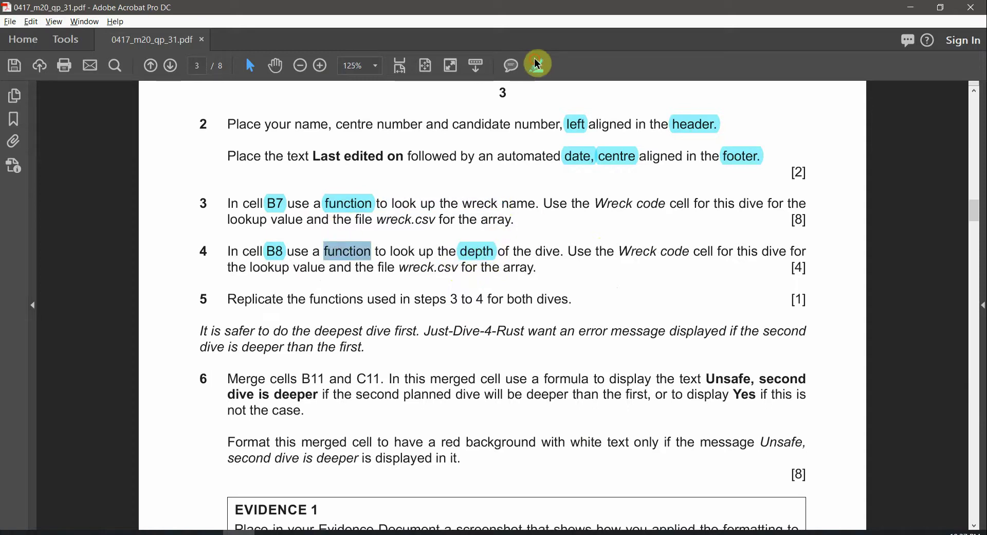
{"action": "left_click", "coordinate": [538, 64]}
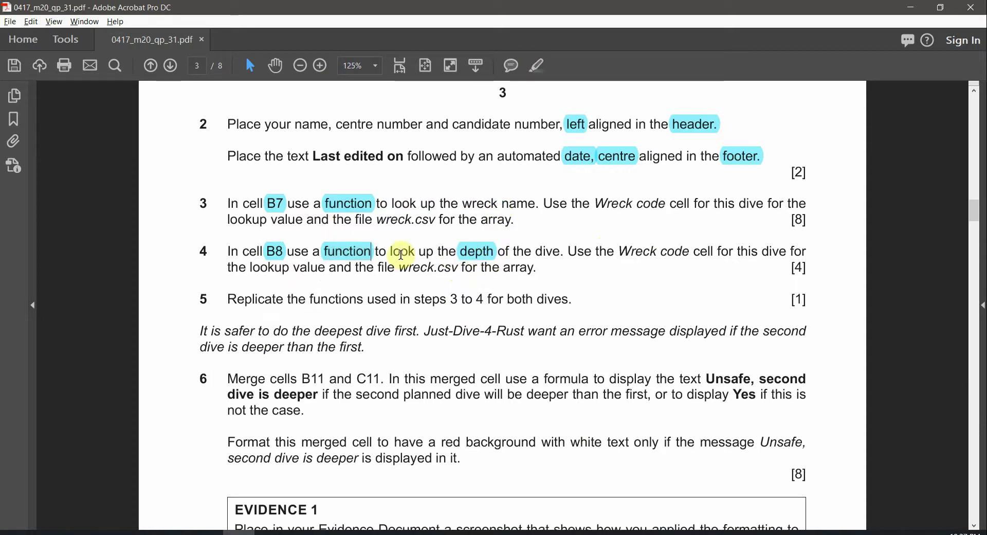
Select the wreck.csv file name and the words Wreck code in step 4
{"action": "left_click", "coordinate": [486, 251]}
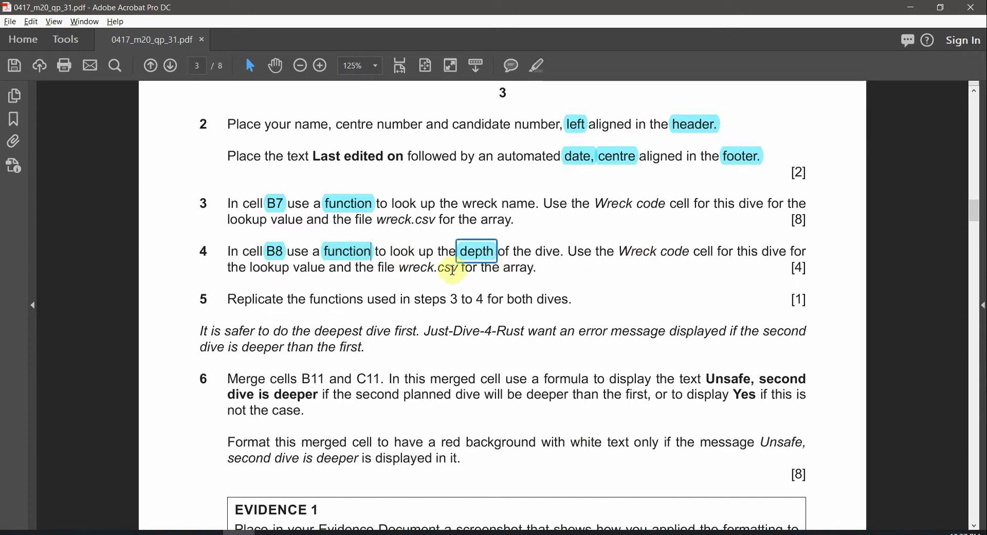
{"action": "mouse_move", "coordinate": [452, 265]}
{"action": "left_mouse_down"}
{"action": "mouse_move", "coordinate": [421, 273]}
{"action": "mouse_move", "coordinate": [417, 294]}
{"action": "left_mouse_up"}
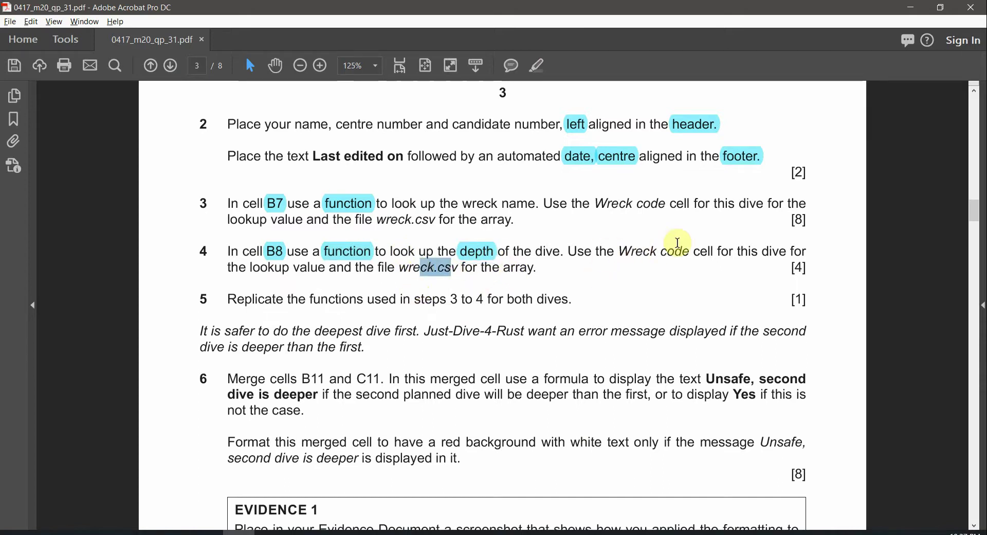
{"action": "left_click_drag", "start_coordinate": [620, 252], "coordinate": [689, 254]}
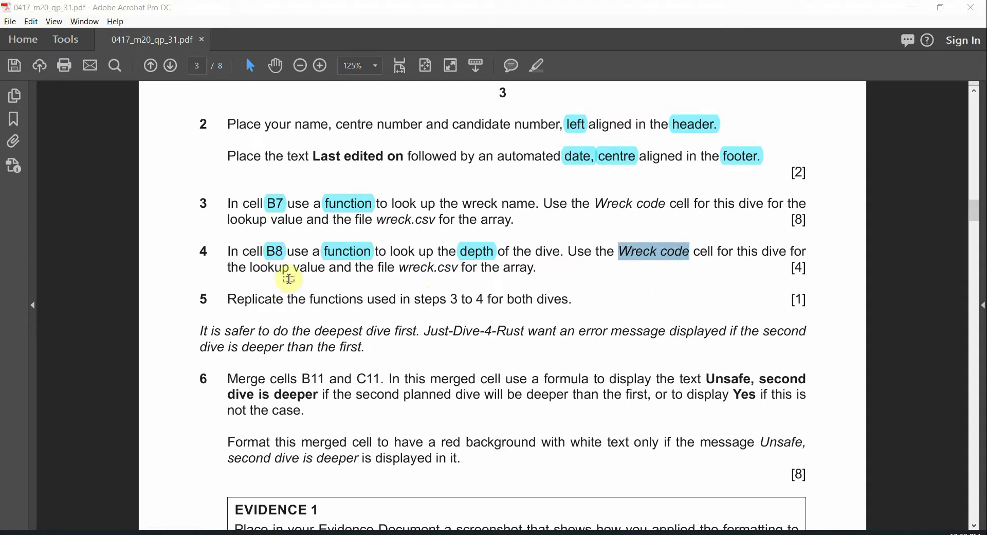
{"action": "key", "text": "alt+Tab"}
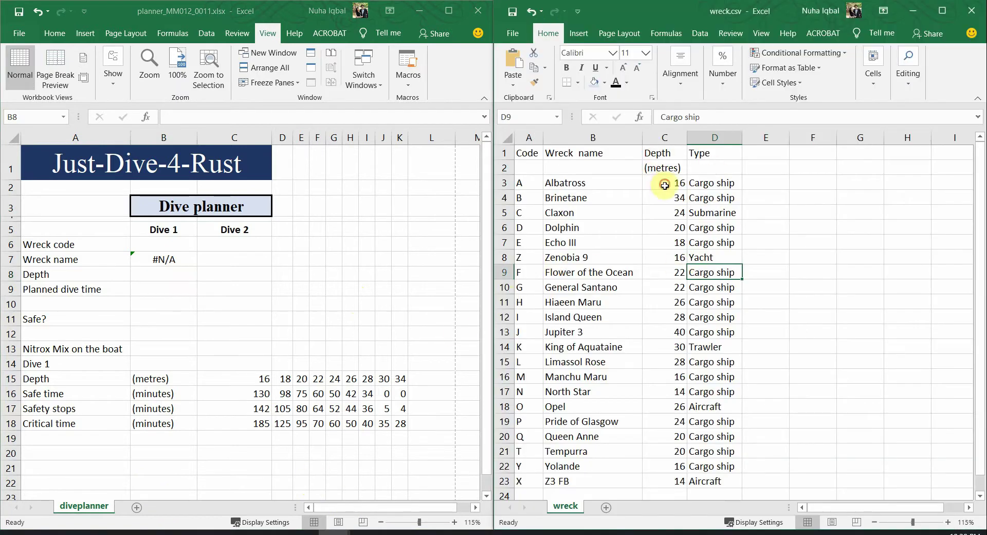
Select the code, name and depth columns in the wreck.csv data to inspect the table
{"action": "left_click_drag", "start_coordinate": [664, 185], "coordinate": [665, 378]}
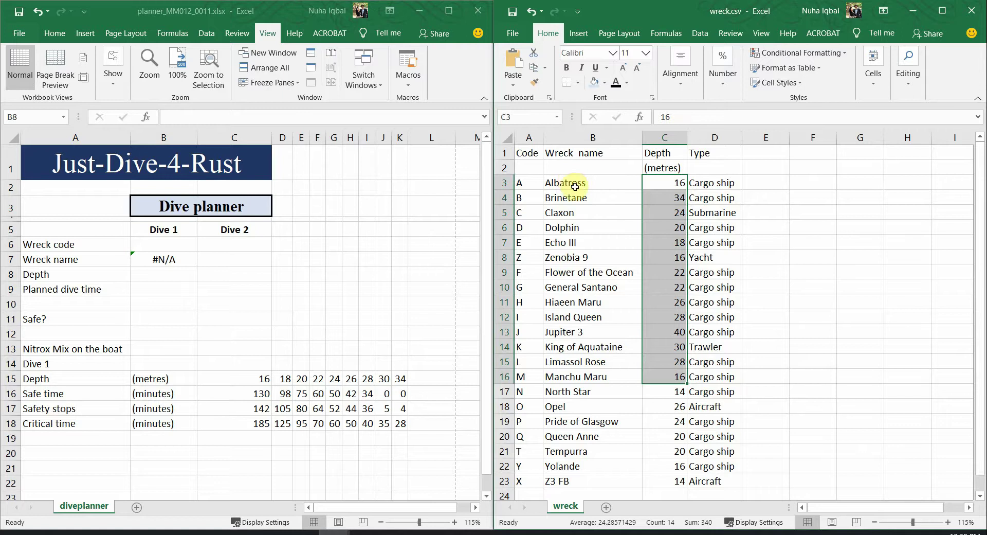
{"action": "left_click_drag", "start_coordinate": [574, 186], "coordinate": [568, 393]}
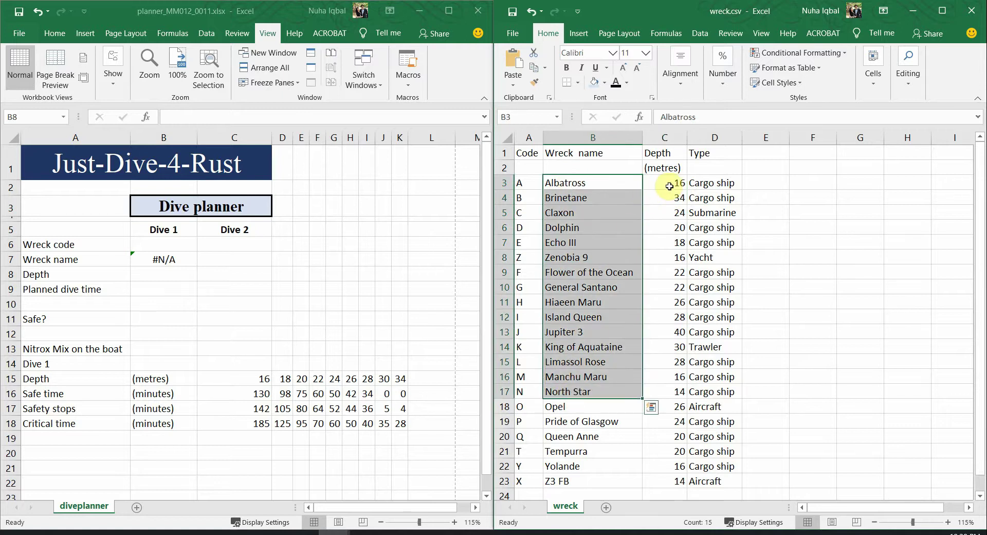
{"action": "left_click_drag", "start_coordinate": [669, 186], "coordinate": [664, 392]}
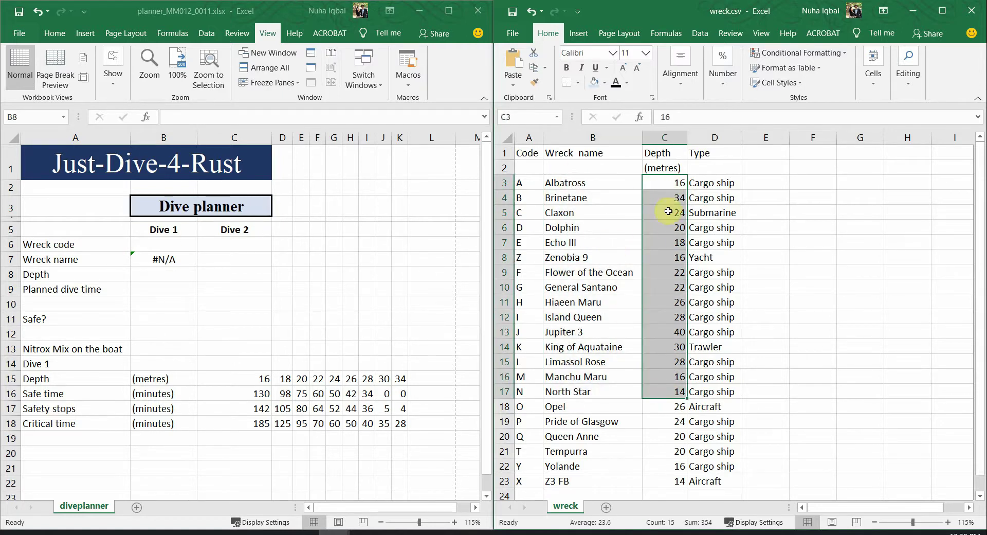
{"action": "left_click_drag", "start_coordinate": [666, 182], "coordinate": [664, 407]}
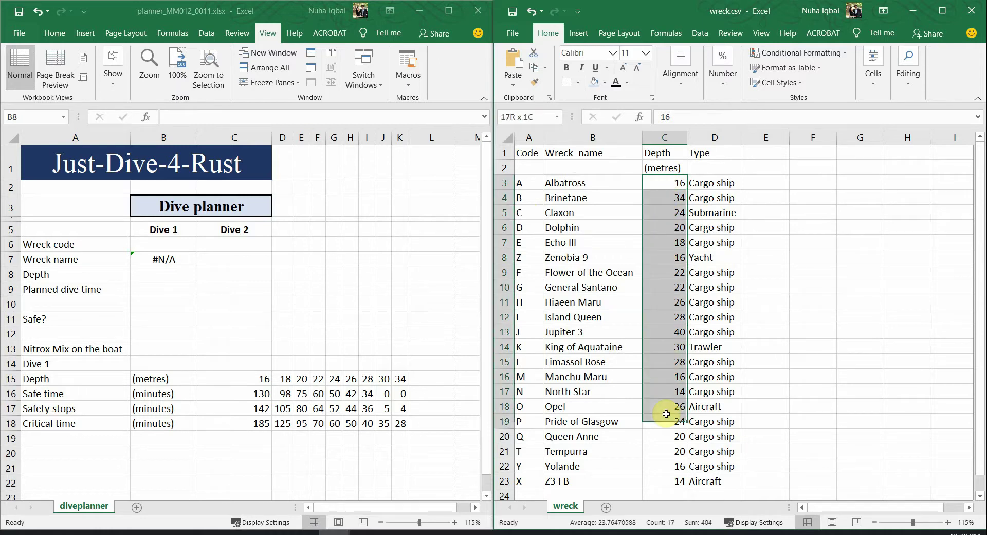
{"action": "left_click_drag", "start_coordinate": [530, 187], "coordinate": [669, 348]}
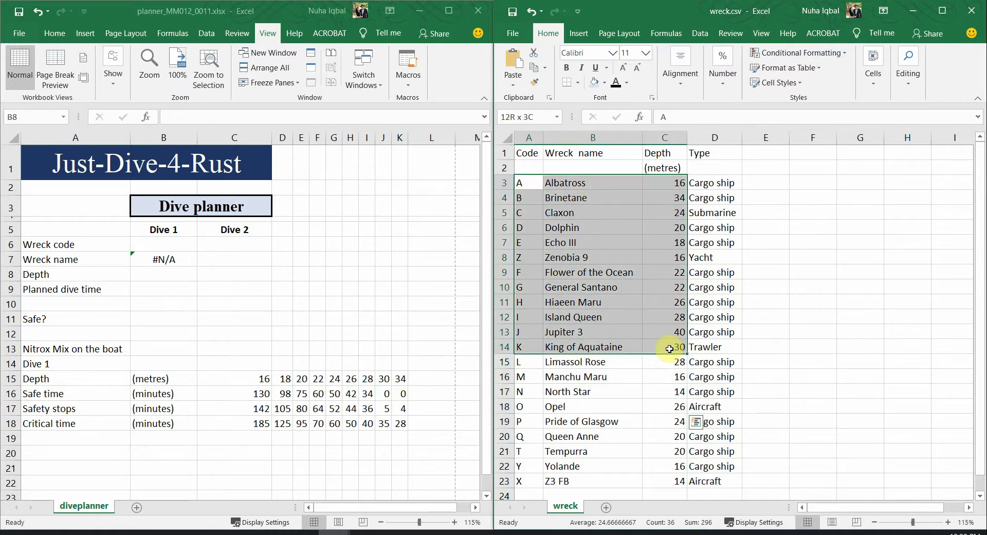
Enter =VLOOKUP(B6, wreck.csv A3:C23, 3, FALSE) in B8 for the depth
{"action": "left_click", "coordinate": [162, 274]}
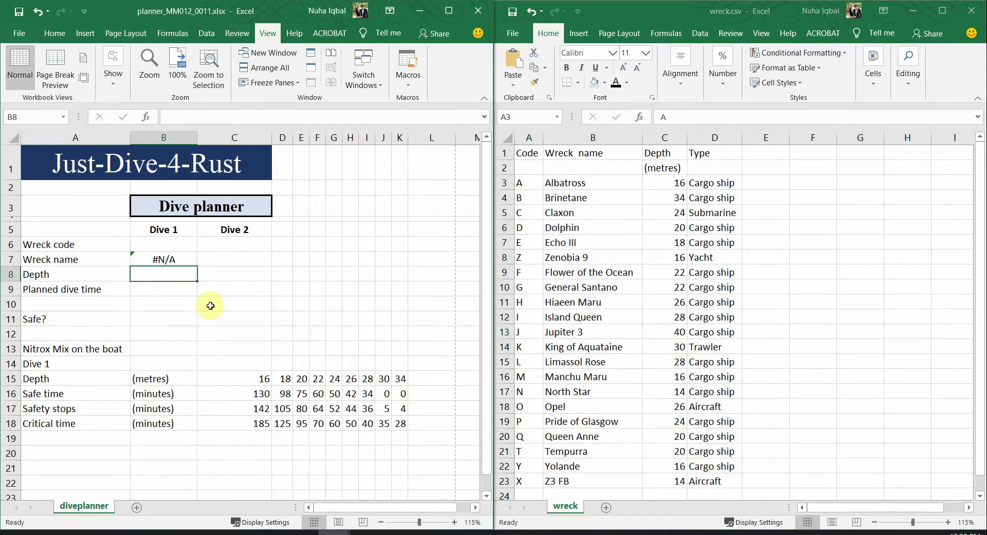
{"action": "type", "text": "=Vloo"}
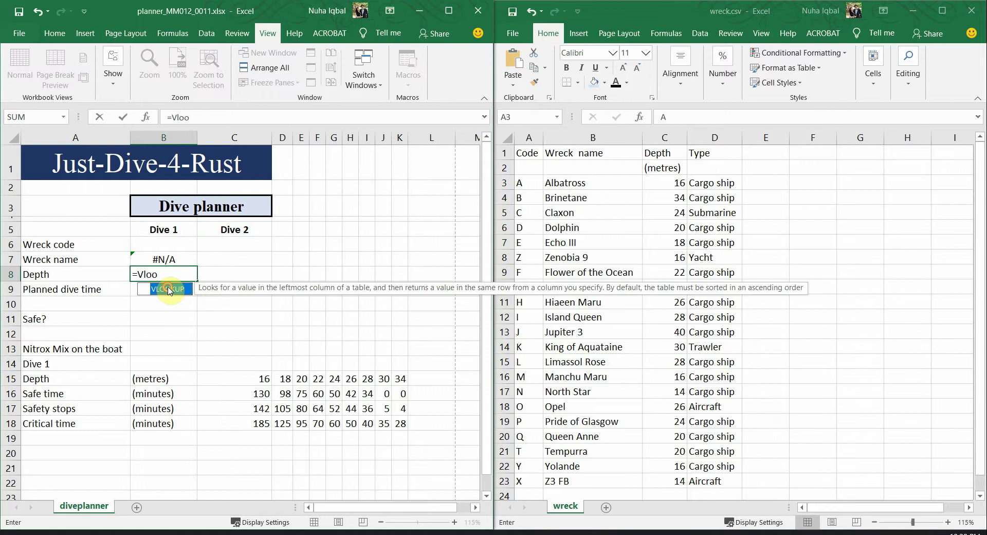
{"action": "double_click", "coordinate": [169, 289]}
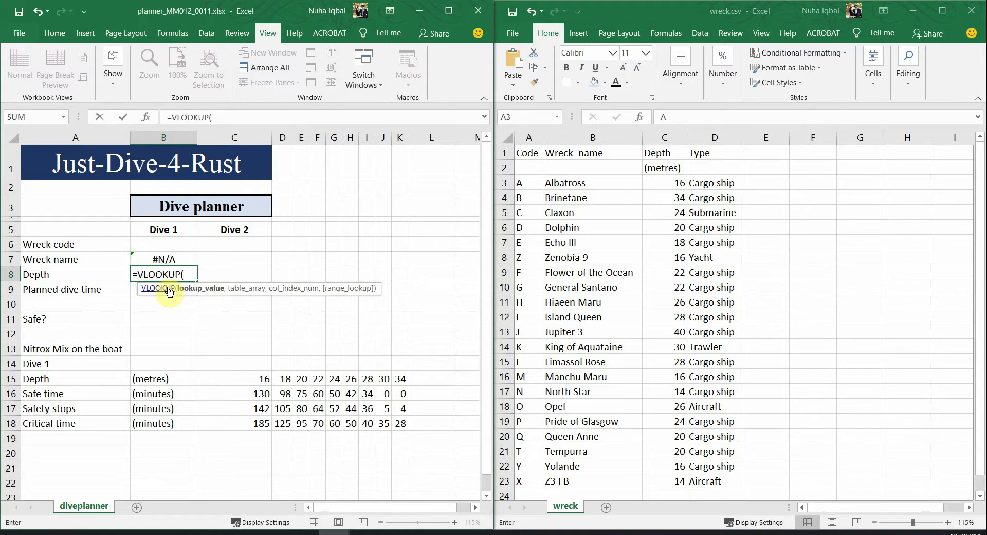
{"action": "left_click", "coordinate": [168, 243]}
{"action": "type", "text": ","}
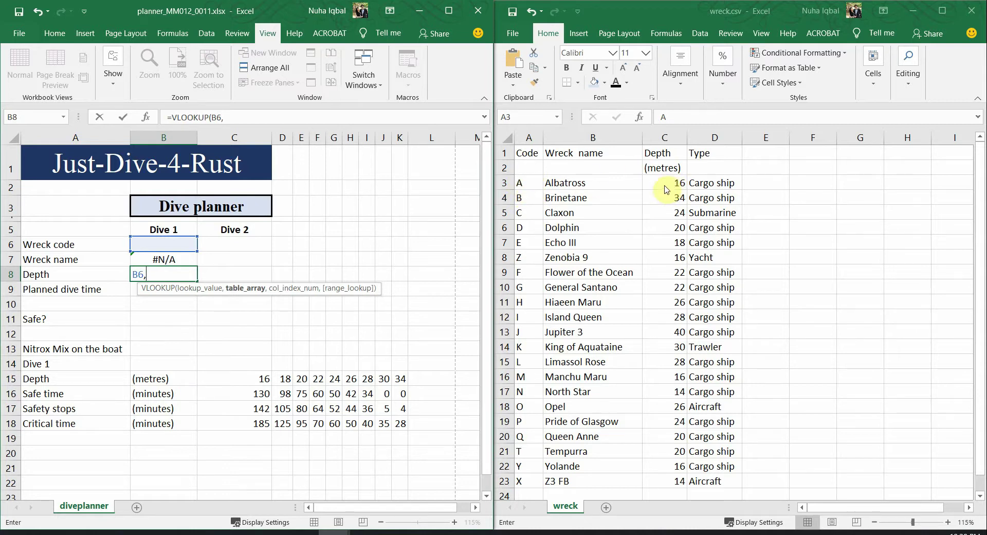
{"action": "left_click", "coordinate": [524, 183]}
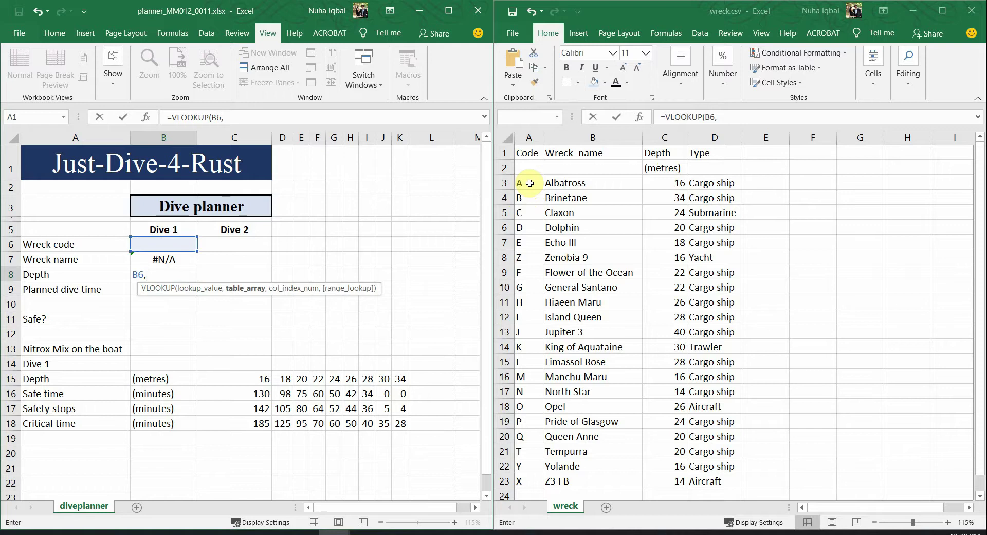
{"action": "left_click_drag", "start_coordinate": [529, 183], "coordinate": [654, 480]}
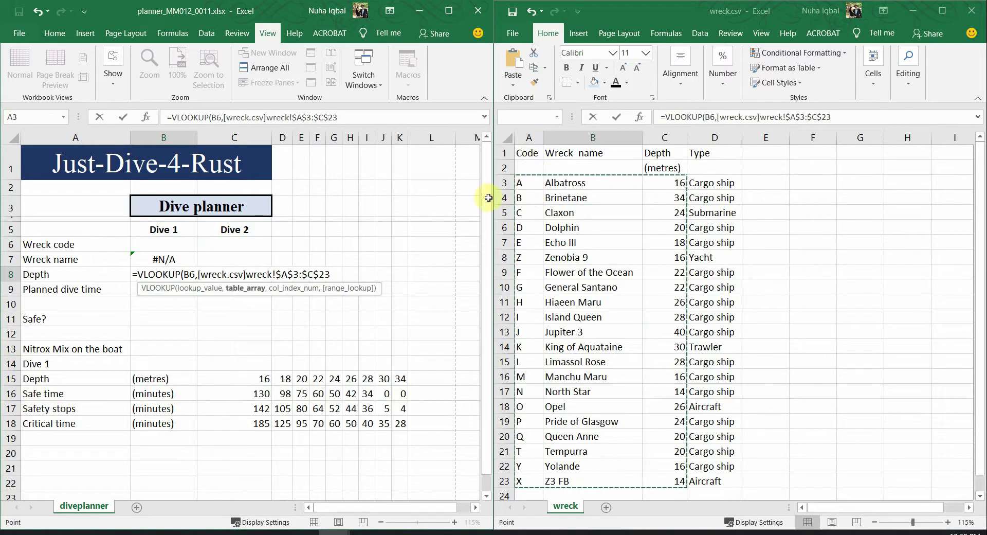
{"action": "type", "text": ",3"}
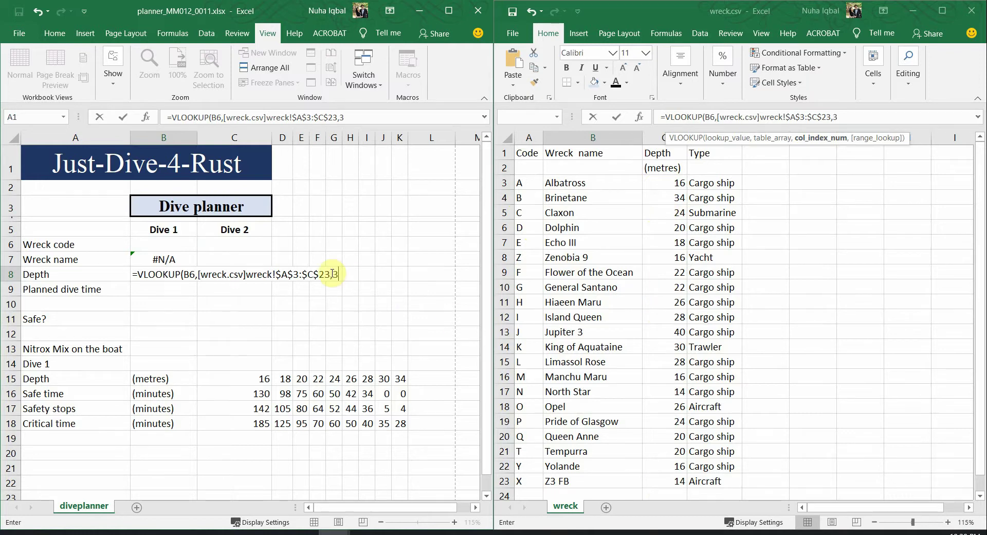
{"action": "type", "text": ",FA"}
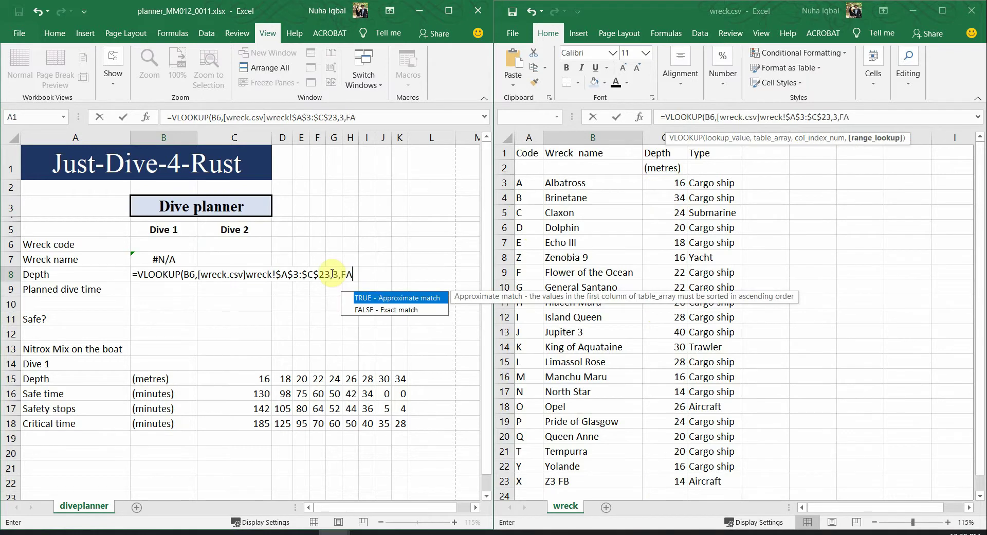
{"action": "type", "text": "LSE)"}
{"action": "key", "text": "Return"}
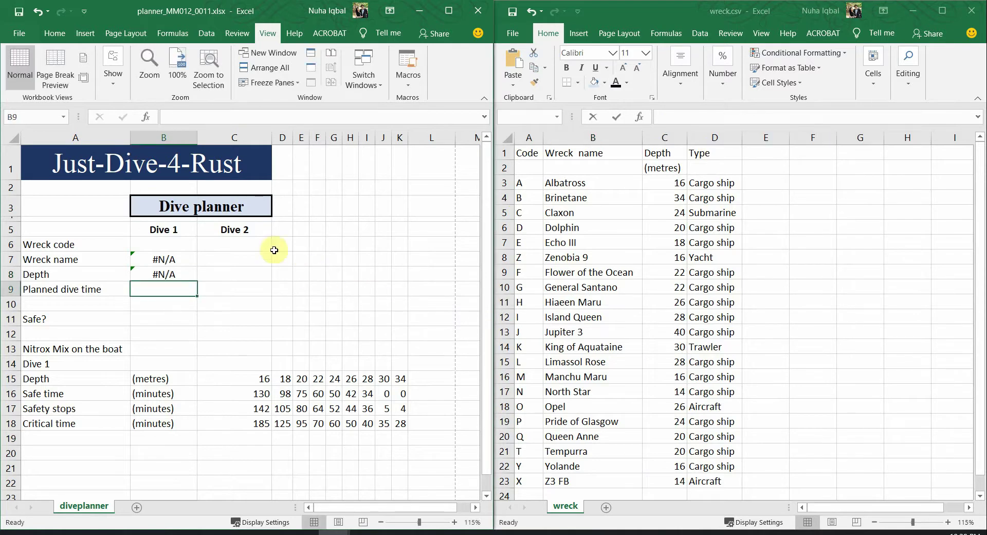
Try wreck code E in B6, then set it to A so the lookups show Albatross and 16
{"action": "left_click", "coordinate": [186, 245]}
{"action": "type", "text": "E"}
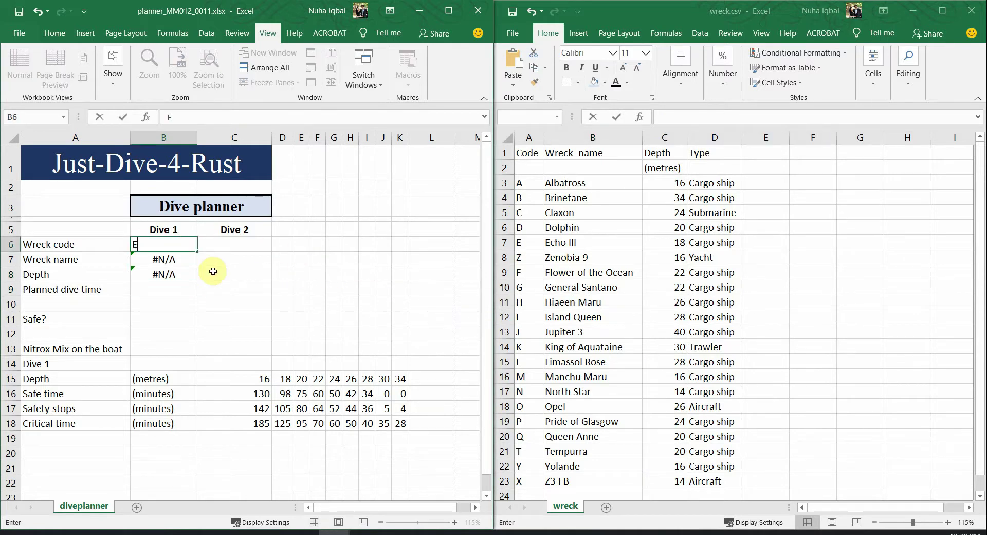
{"action": "left_click", "coordinate": [206, 271]}
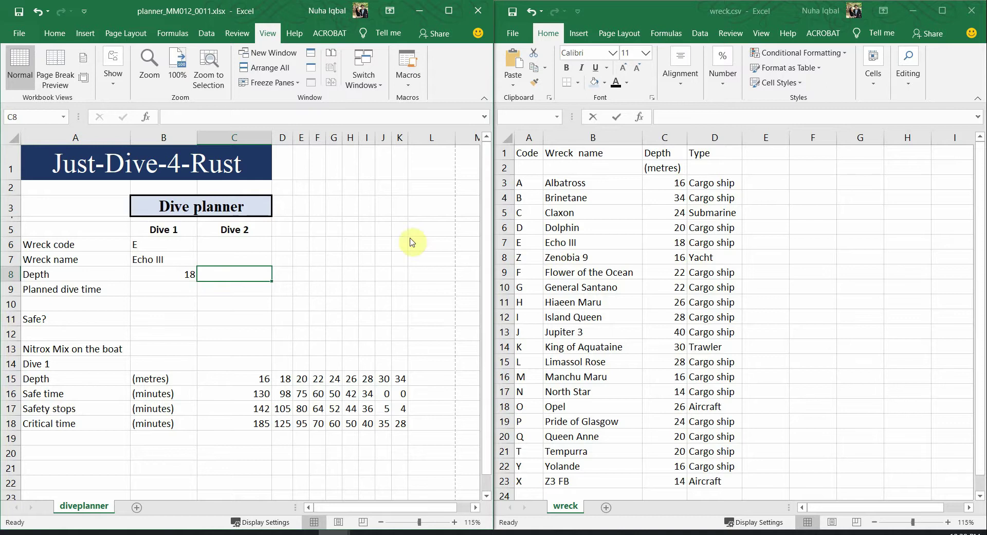
{"action": "left_click", "coordinate": [188, 276]}
{"action": "left_click", "coordinate": [172, 246]}
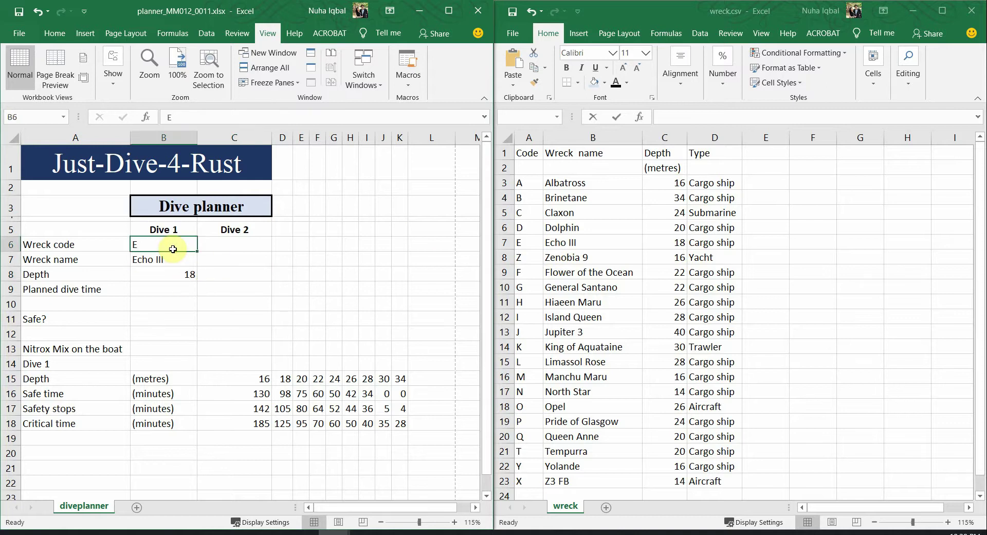
{"action": "type", "text": "A"}
{"action": "left_click", "coordinate": [560, 214]}
{"action": "left_click", "coordinate": [553, 198]}
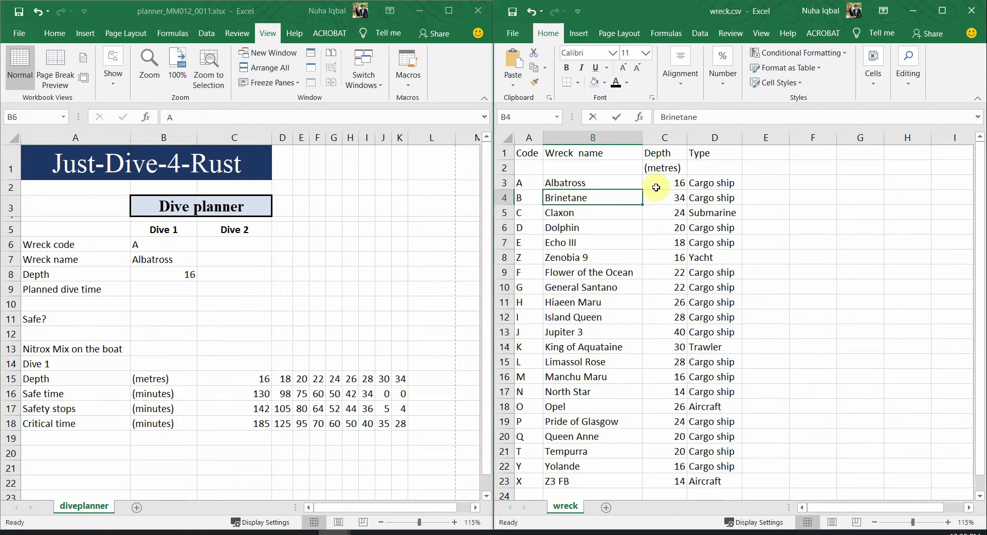
{"action": "left_click", "coordinate": [243, 319]}
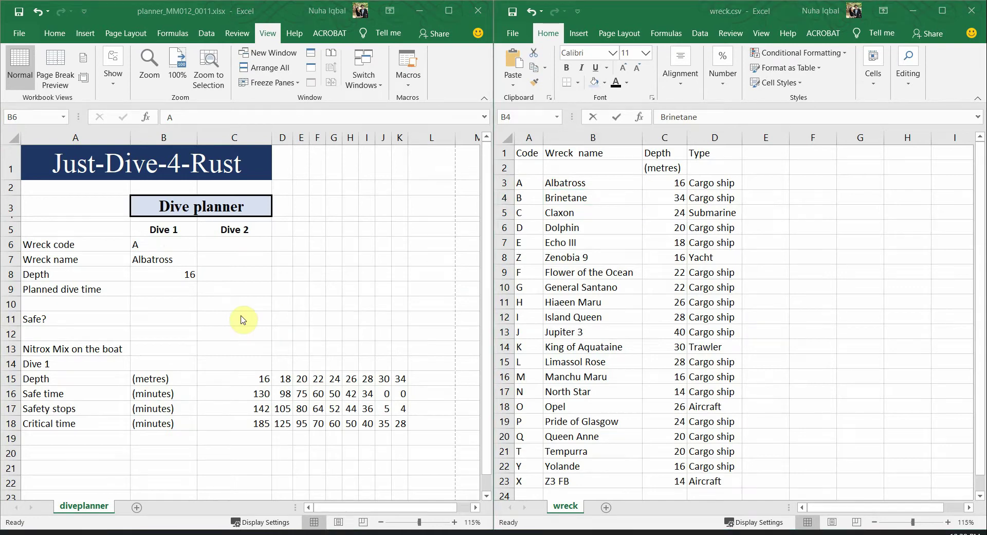
{"action": "key", "text": "alt+Tab"}
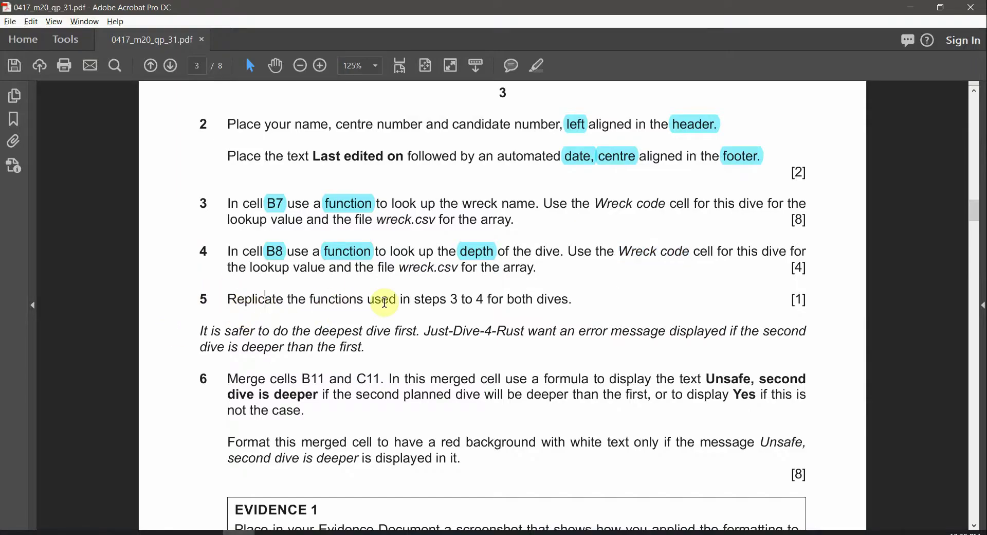
Mark '3 to 4 for both' in step 5, then recheck the B7 and B8 lookups
{"action": "left_click_drag", "start_coordinate": [452, 298], "coordinate": [535, 300]}
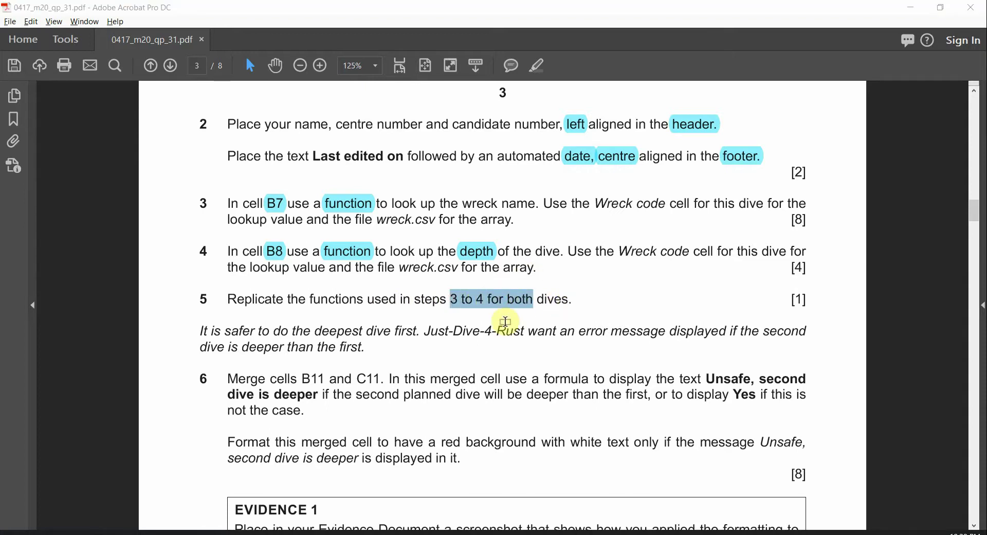
{"action": "key", "text": "alt+Tab"}
{"action": "left_click", "coordinate": [170, 304]}
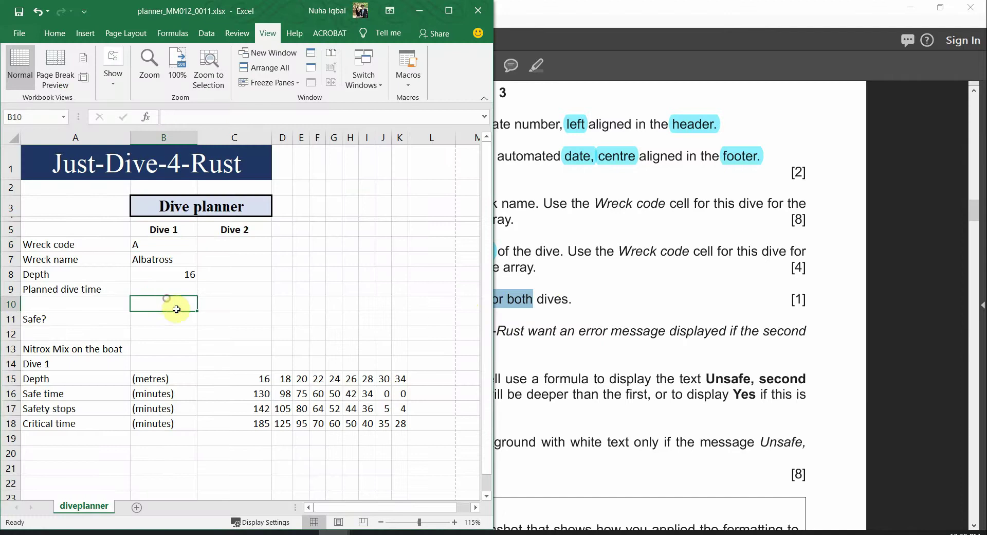
{"action": "key", "text": "Up"}
{"action": "key", "text": "Up"}
{"action": "key", "text": "Up"}
{"action": "key", "text": "Up"}
{"action": "left_click", "coordinate": [169, 258]}
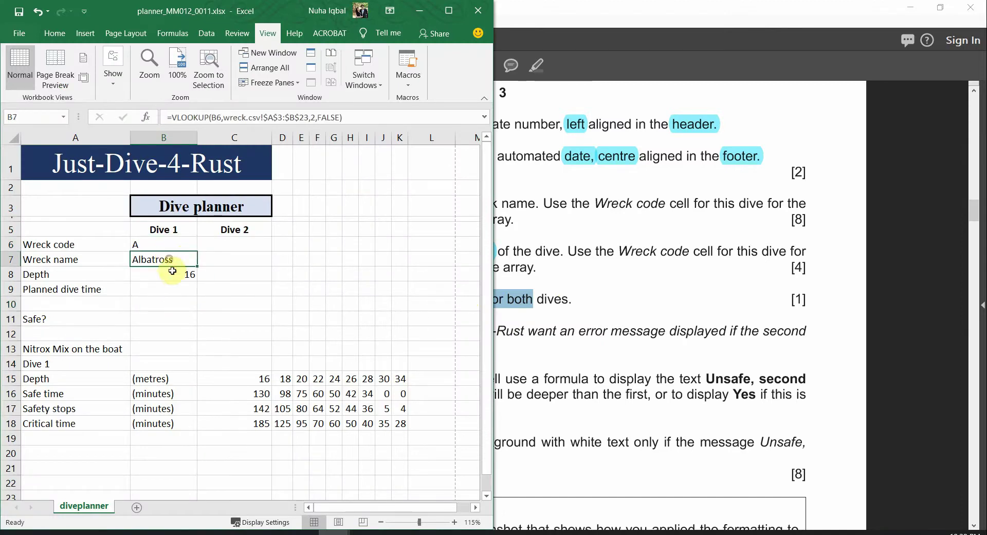
{"action": "left_click", "coordinate": [175, 275]}
Copy the B7 wreck name lookup across to C7 for Dive 2
{"action": "left_click", "coordinate": [176, 260]}
{"action": "left_click", "coordinate": [184, 271]}
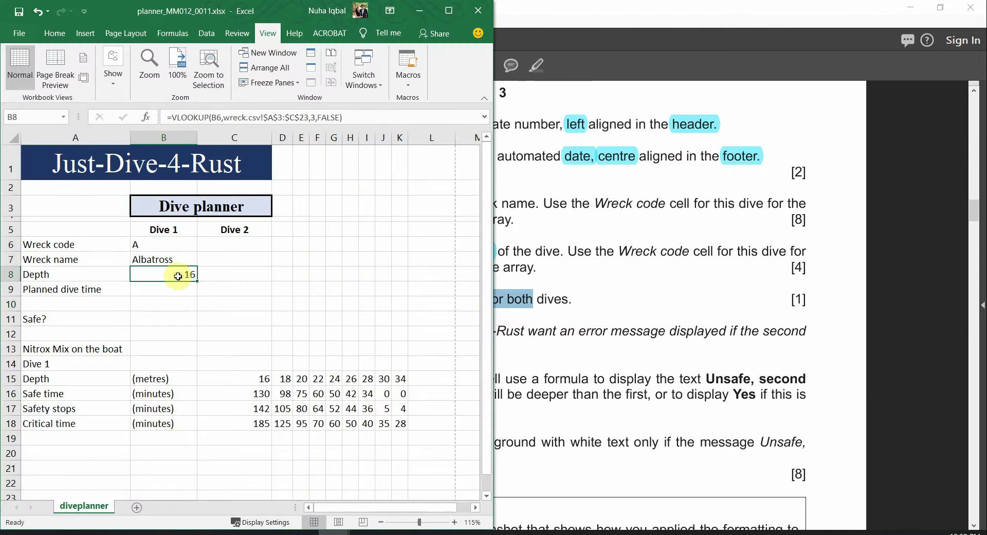
{"action": "left_click", "coordinate": [235, 273], "text": "shift"}
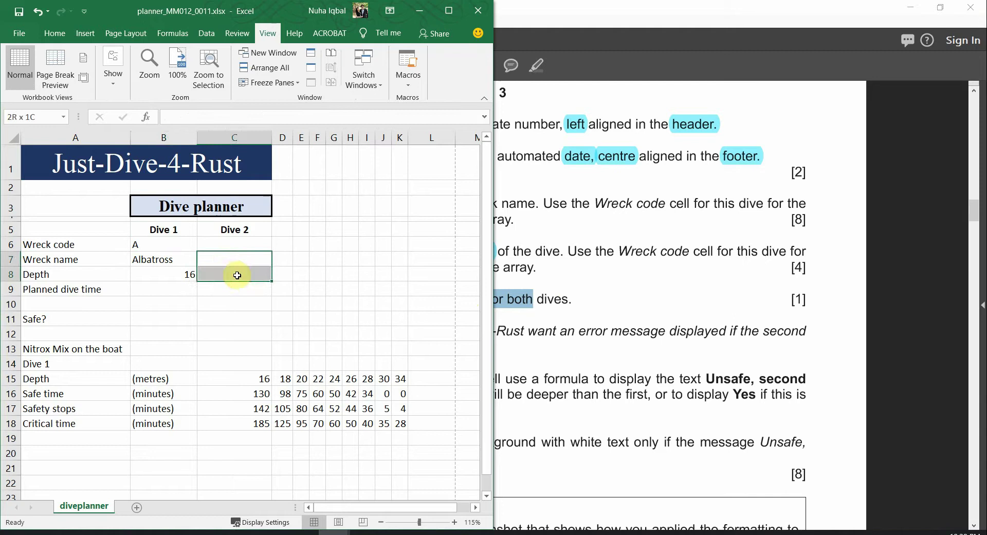
{"action": "left_click", "coordinate": [192, 230]}
{"action": "left_click", "coordinate": [237, 231]}
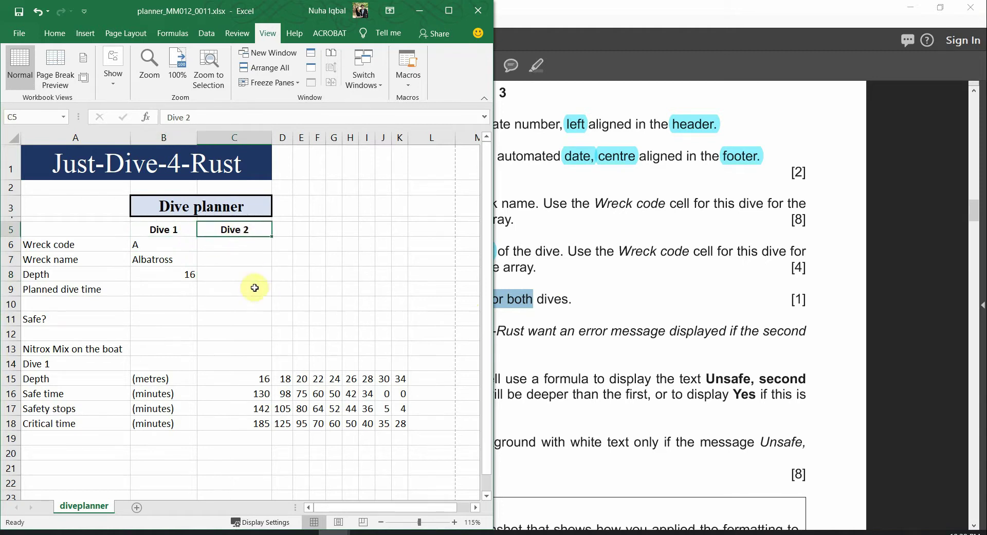
{"action": "left_click", "coordinate": [181, 260]}
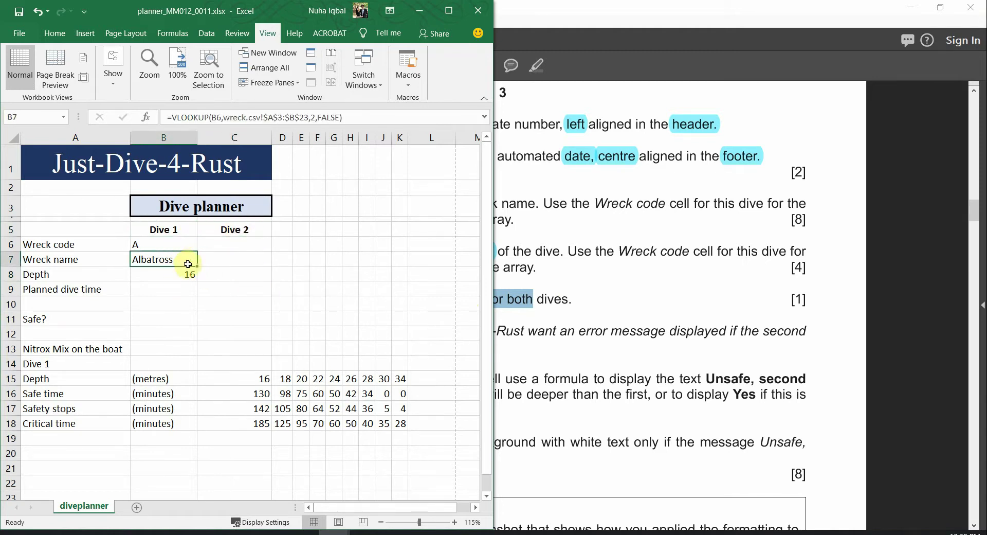
{"action": "left_click_drag", "start_coordinate": [198, 266], "coordinate": [250, 263]}
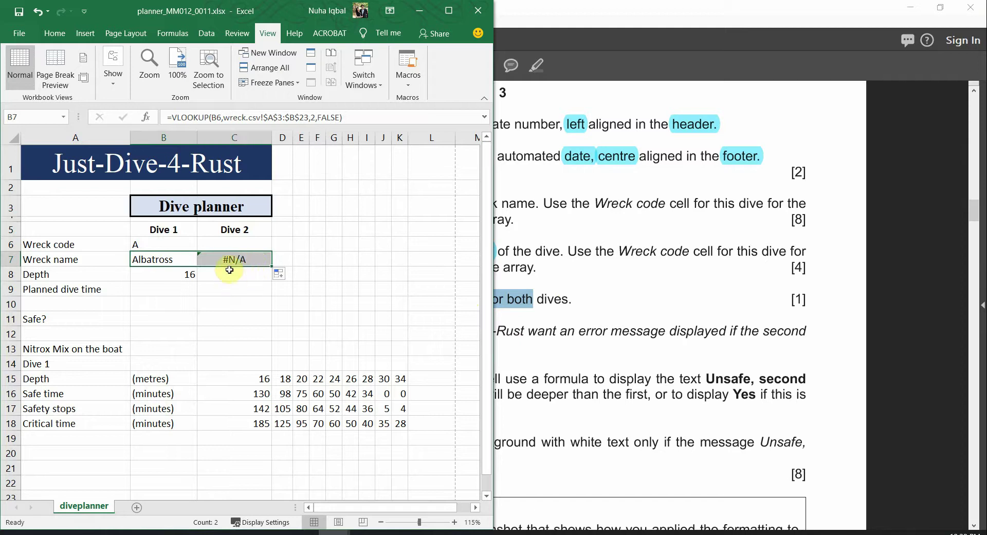
Enter wreck code A for Dive 2 and copy the B8 depth lookup into C8
{"action": "left_click", "coordinate": [231, 245]}
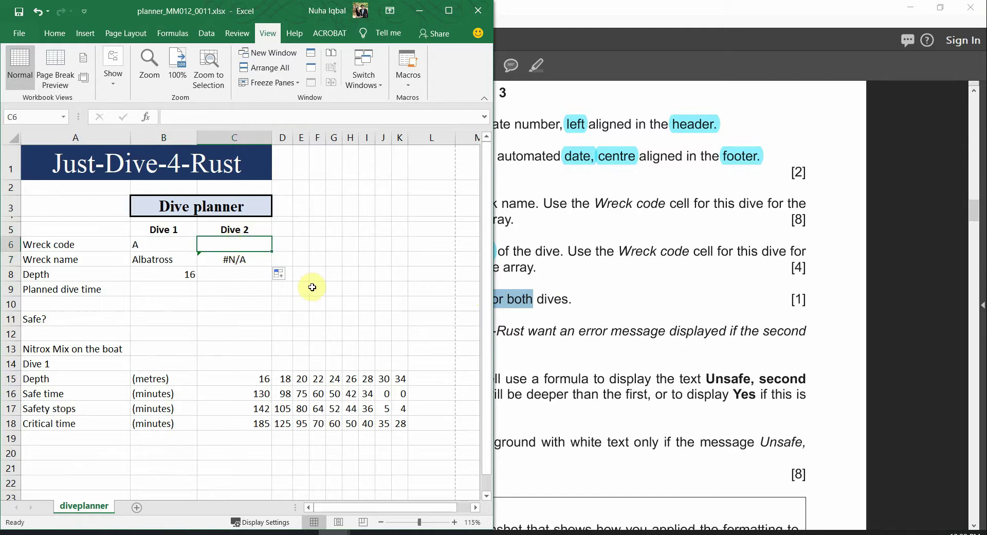
{"action": "type", "text": "A"}
{"action": "left_click", "coordinate": [242, 273]}
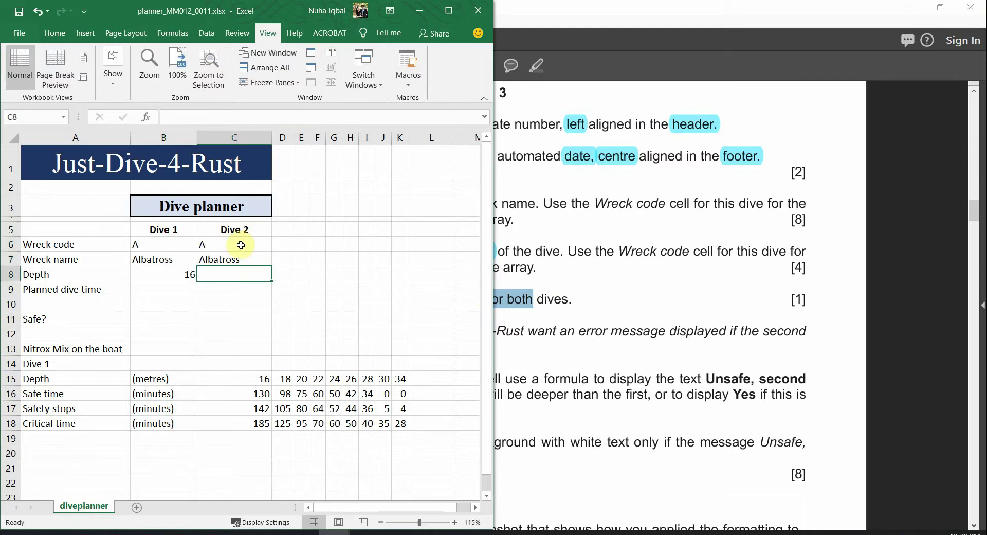
{"action": "left_click", "coordinate": [190, 272]}
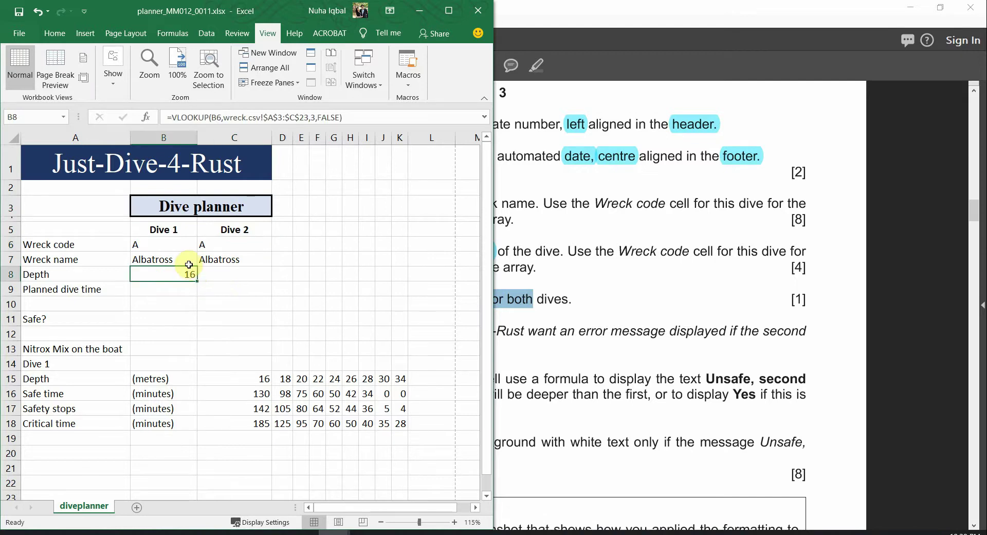
{"action": "left_click_drag", "start_coordinate": [198, 282], "coordinate": [242, 286]}
{"action": "left_click", "coordinate": [237, 274]}
Set both dives' wreck codes in C6 and B6 to E, showing Echo III and 18
{"action": "left_click", "coordinate": [236, 244]}
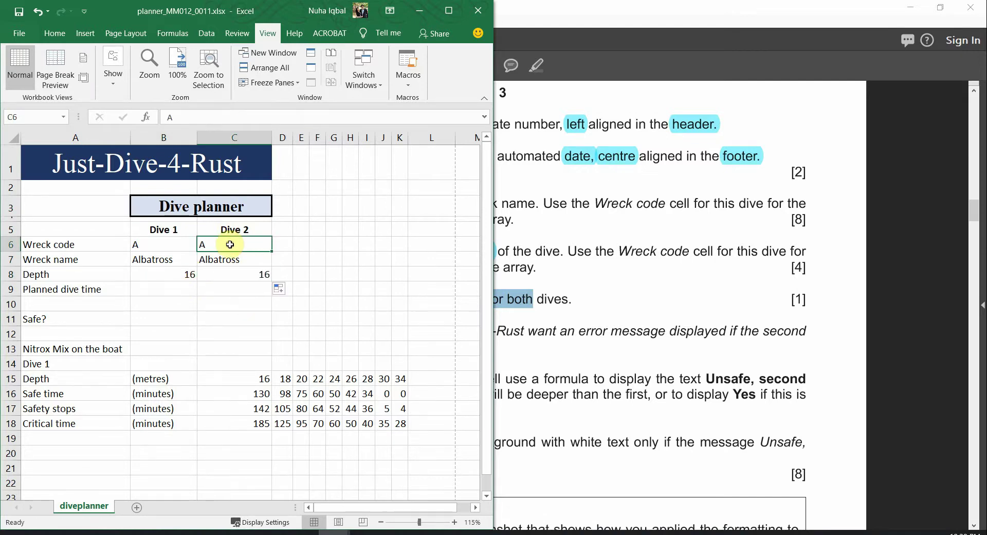
{"action": "type", "text": "E"}
{"action": "left_click", "coordinate": [238, 278]}
{"action": "left_click", "coordinate": [186, 247]}
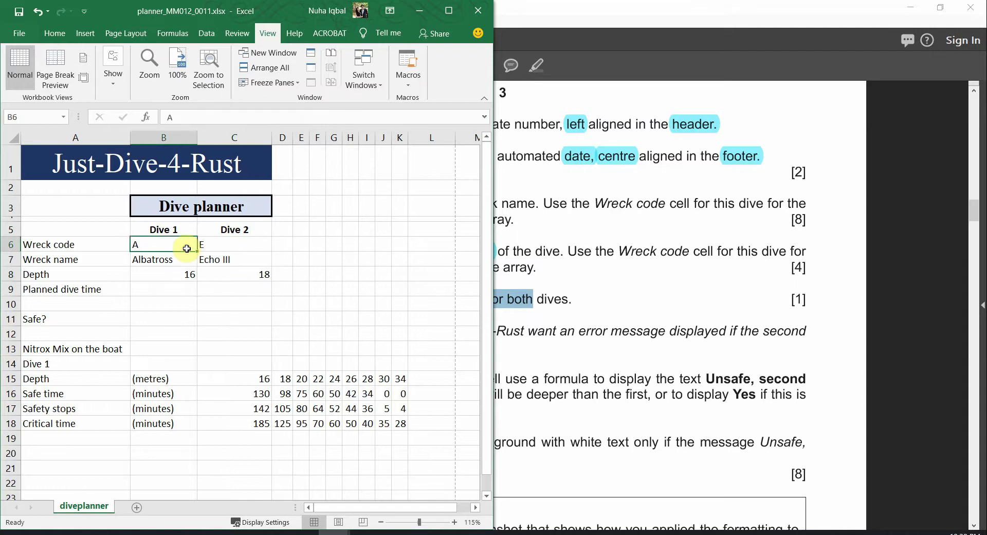
{"action": "type", "text": "E"}
{"action": "left_click", "coordinate": [219, 261]}
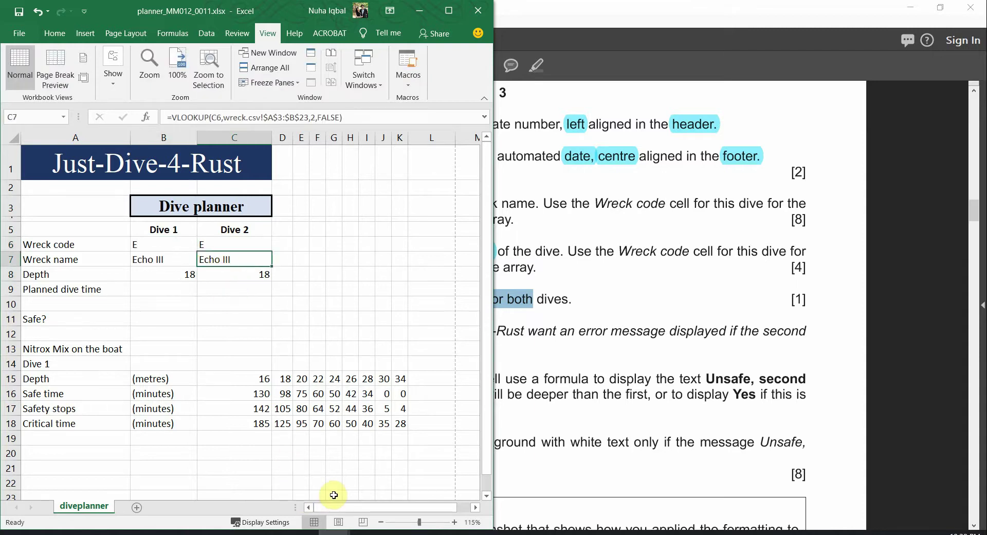
Review the B6 reference in the B7 wreck name formula and confirm it
{"action": "double_click", "coordinate": [175, 259]}
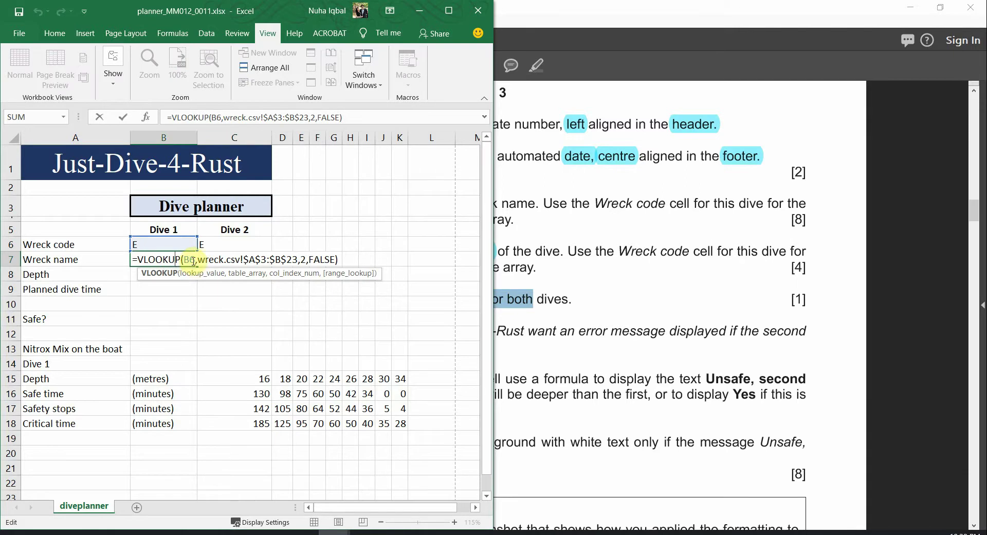
{"action": "left_click", "coordinate": [138, 244]}
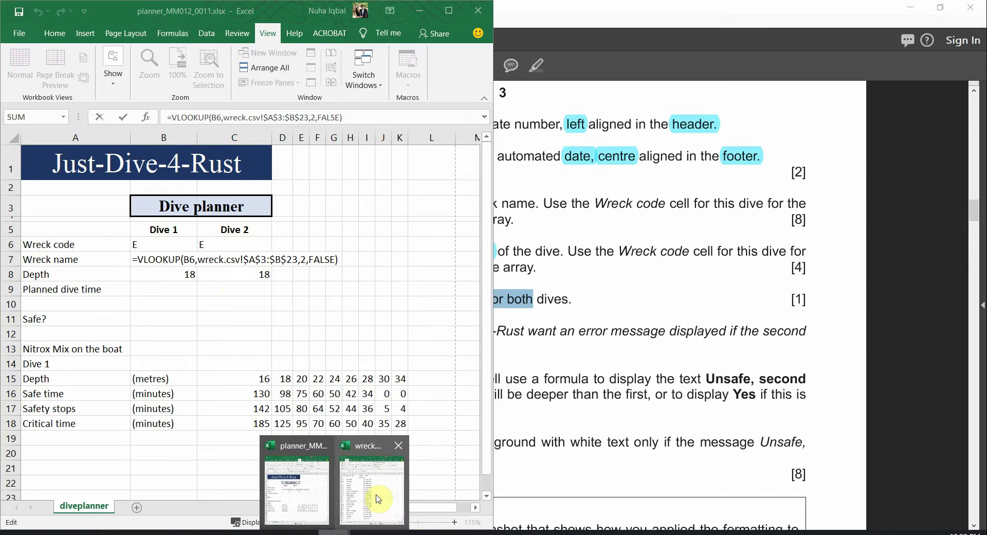
{"action": "left_click", "coordinate": [379, 497]}
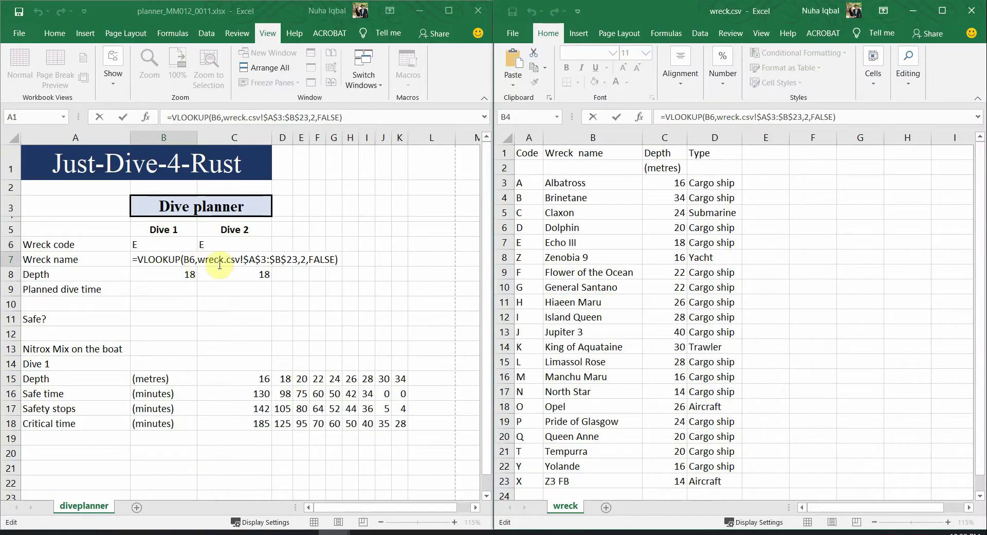
{"action": "left_click", "coordinate": [251, 259]}
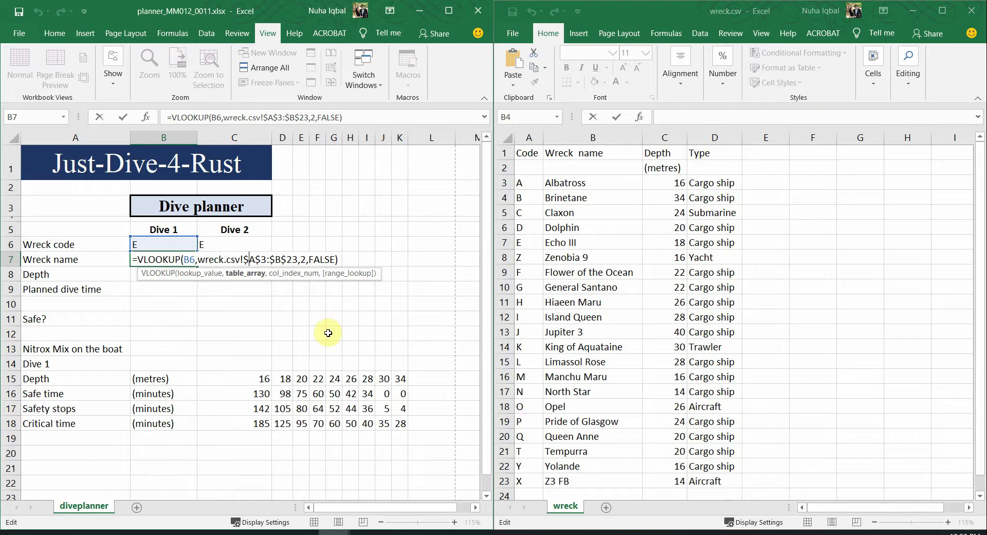
{"action": "key", "text": "ctrl+Return"}
Edit and confirm the Dive 2 wreck name VLOOKUP in C7
{"action": "double_click", "coordinate": [238, 259]}
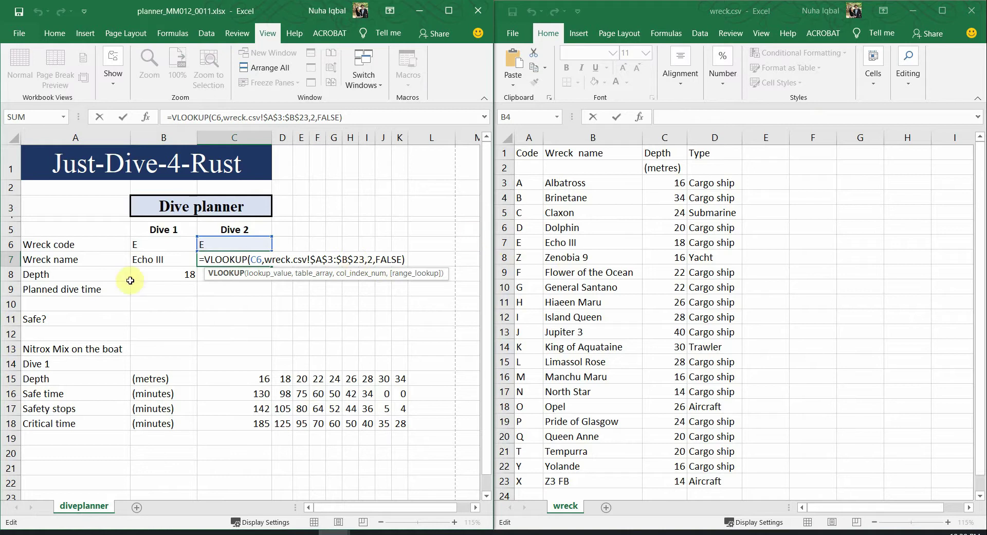
{"action": "left_click", "coordinate": [242, 259]}
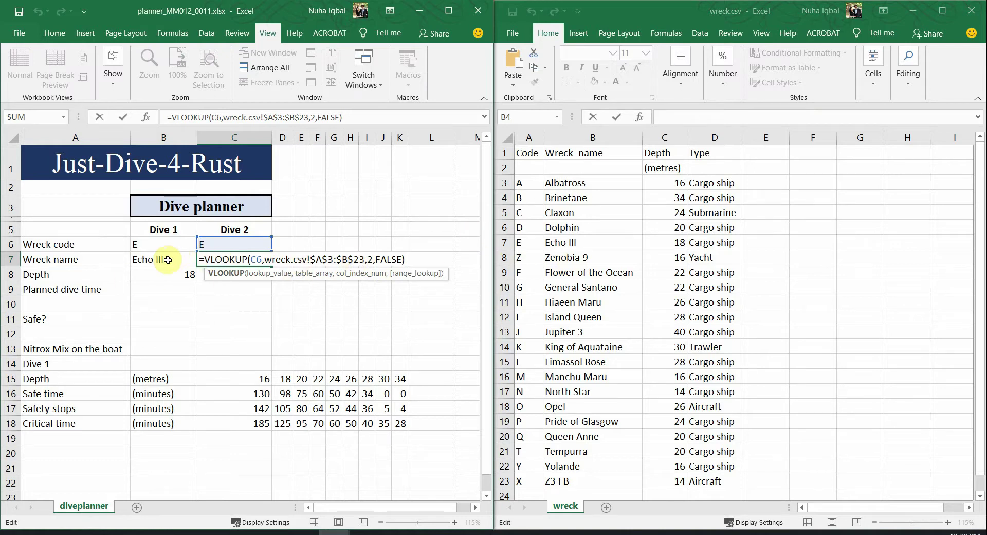
{"action": "key", "text": "ctrl+Return"}
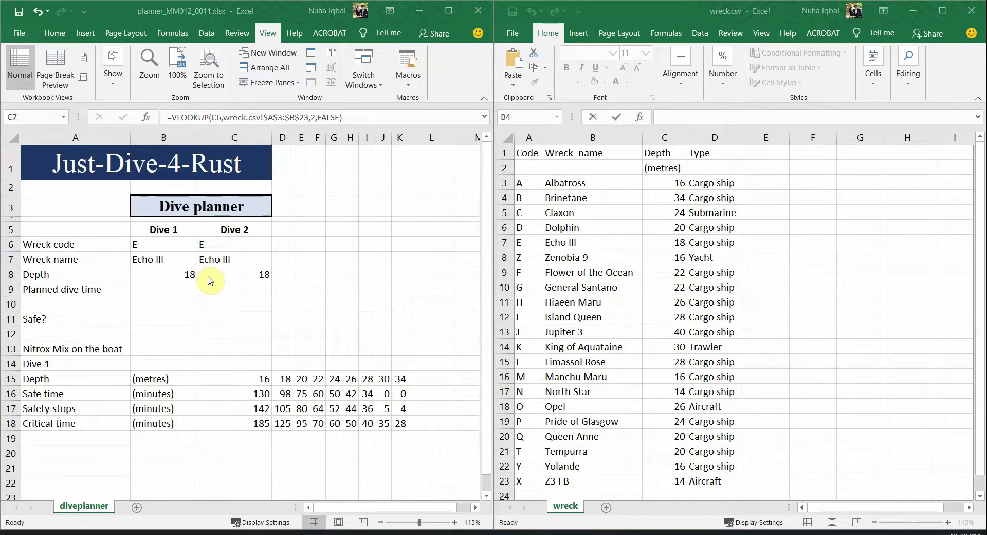
{"action": "key", "text": "alt+Tab"}
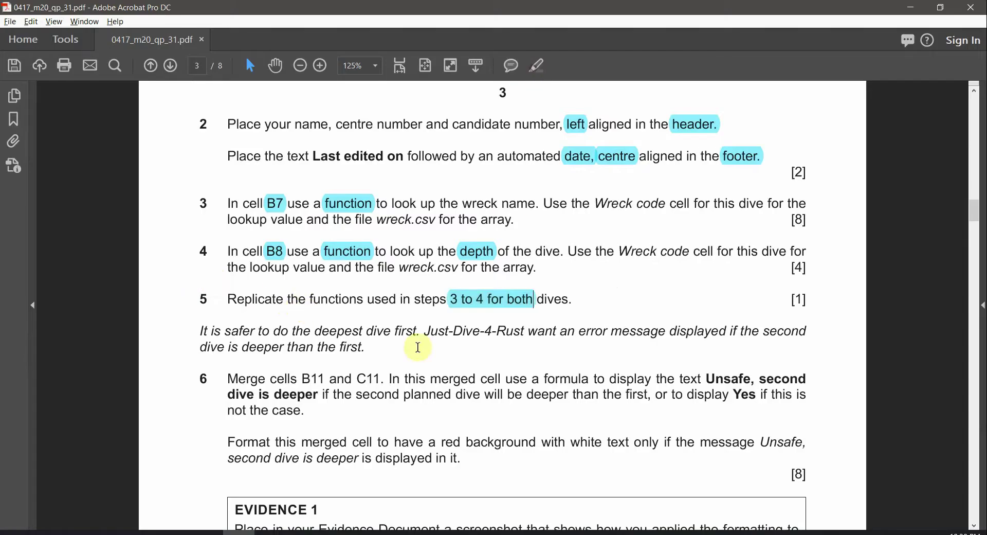
Highlight safer, deepest and error message in the italic note cyan, then select the word second
{"action": "scroll", "coordinate": [418, 347], "scroll_direction": "down", "scroll_amount": 2}
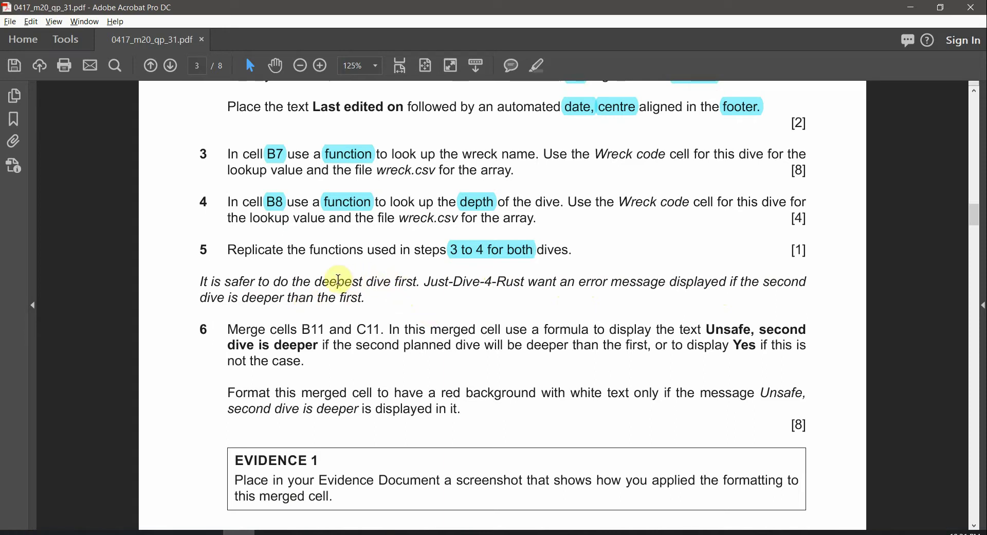
{"action": "left_click_drag", "start_coordinate": [327, 285], "coordinate": [417, 282]}
{"action": "double_click", "coordinate": [239, 282]}
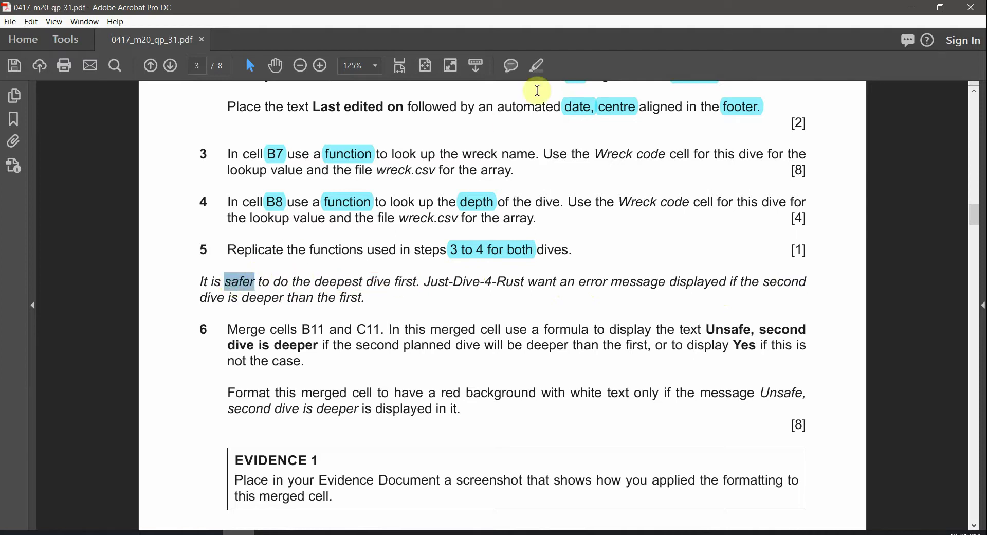
{"action": "left_click", "coordinate": [537, 66]}
{"action": "double_click", "coordinate": [342, 283]}
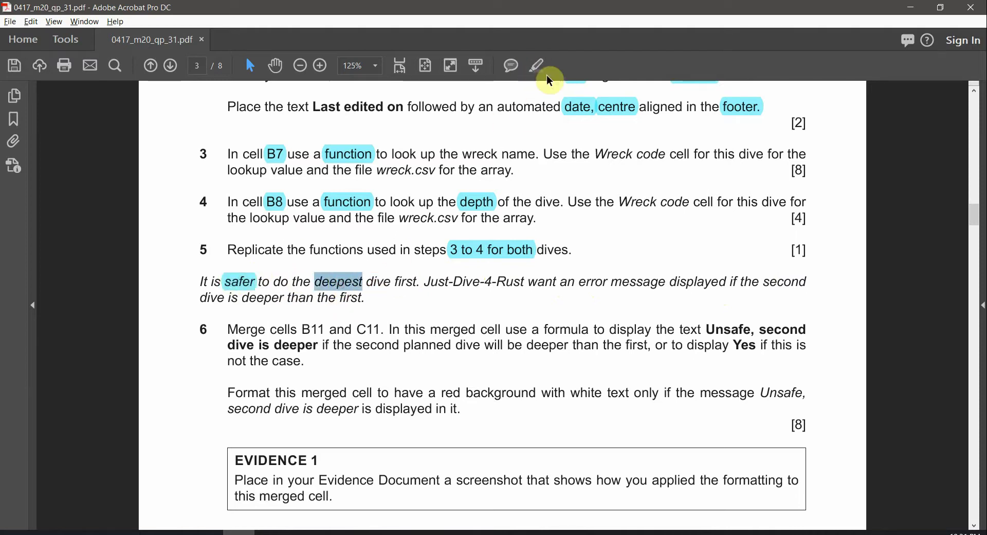
{"action": "left_click", "coordinate": [537, 65]}
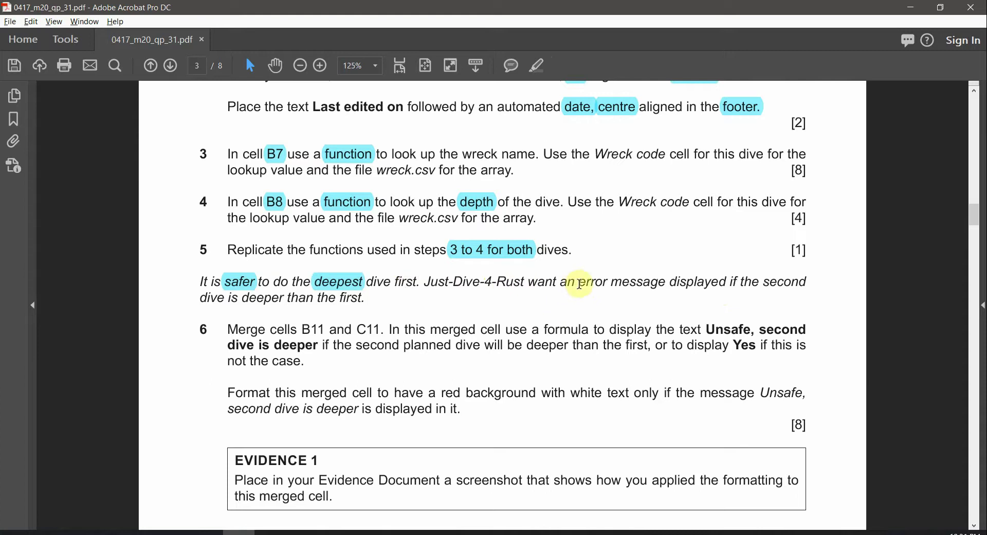
{"action": "left_click_drag", "start_coordinate": [579, 284], "coordinate": [667, 284]}
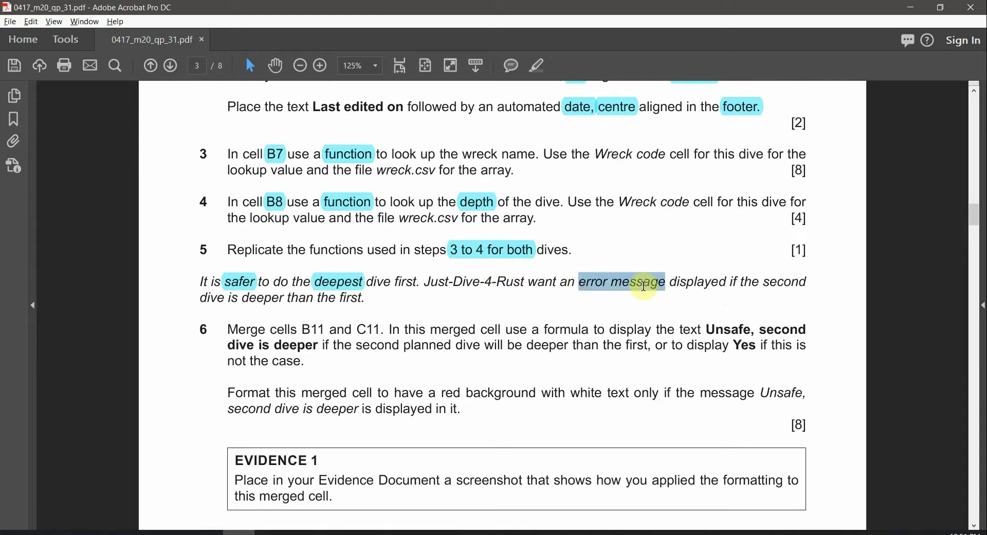
{"action": "left_click", "coordinate": [537, 66]}
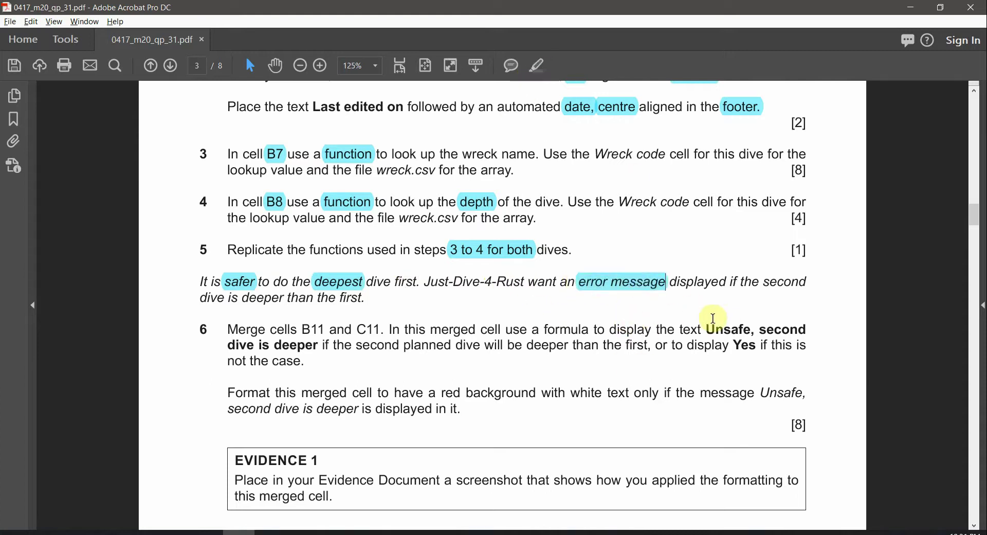
{"action": "double_click", "coordinate": [793, 281]}
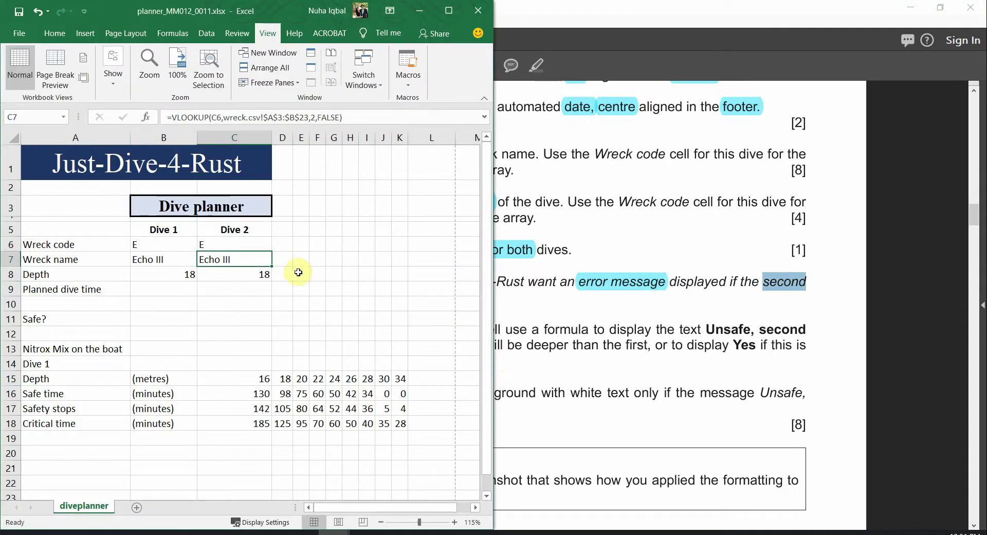
Enter wreck code A, then B, in C6 so Dive 2 shows Brinetane at depth 34
{"action": "left_click", "coordinate": [236, 246]}
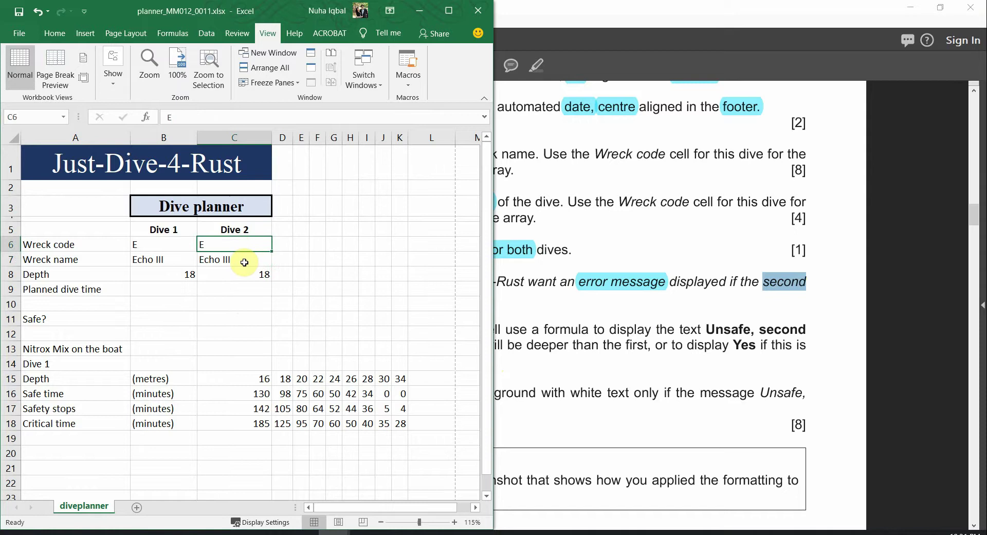
{"action": "type", "text": "A"}
{"action": "left_click", "coordinate": [264, 289]}
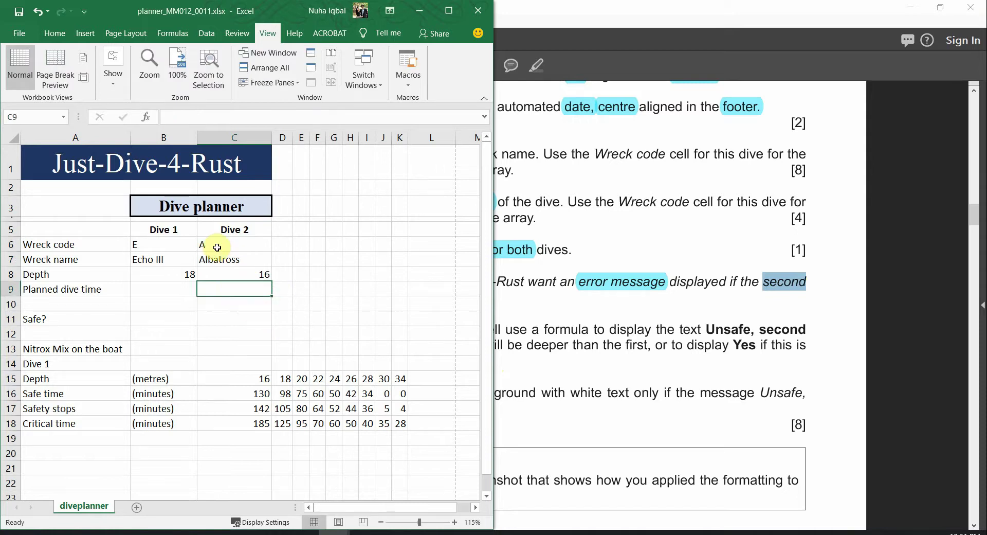
{"action": "left_click", "coordinate": [234, 274]}
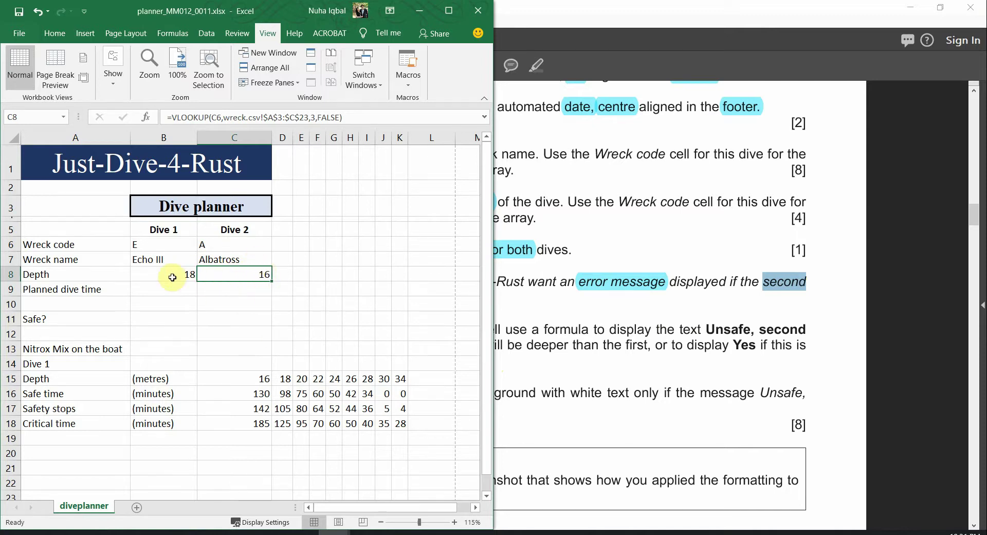
{"action": "left_click", "coordinate": [213, 246]}
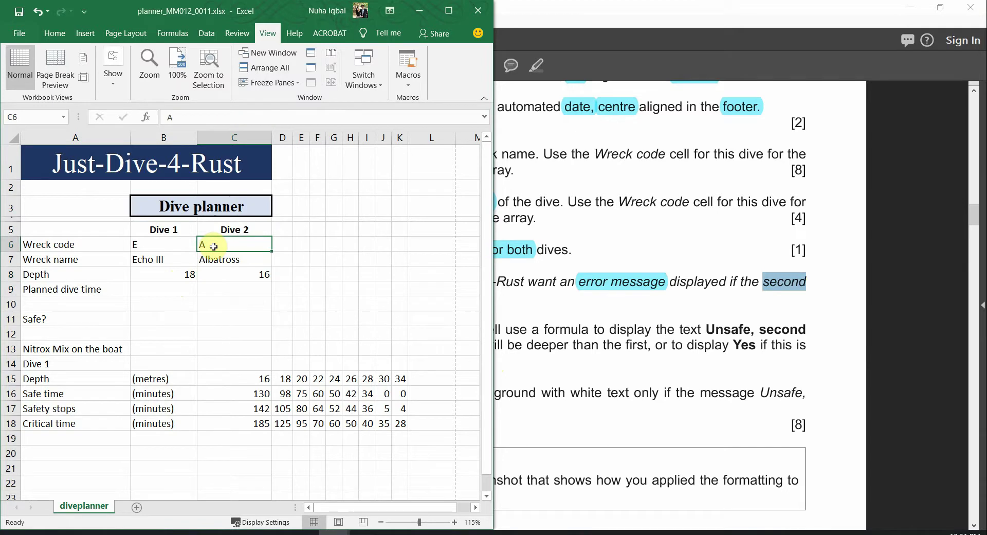
{"action": "type", "text": "B"}
{"action": "left_click", "coordinate": [217, 275]}
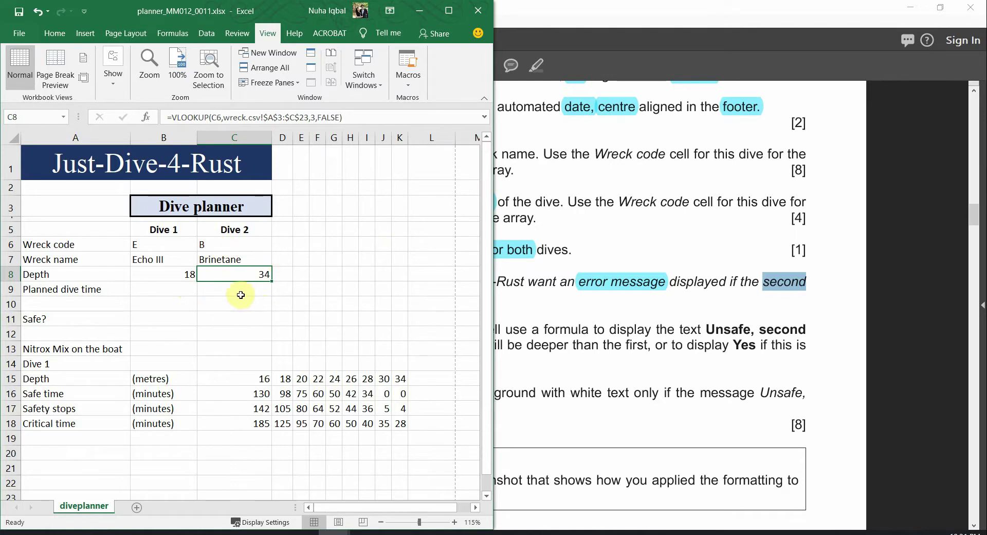
Read the italic note and select the cell reference B11 in question 6
{"action": "left_click", "coordinate": [620, 328]}
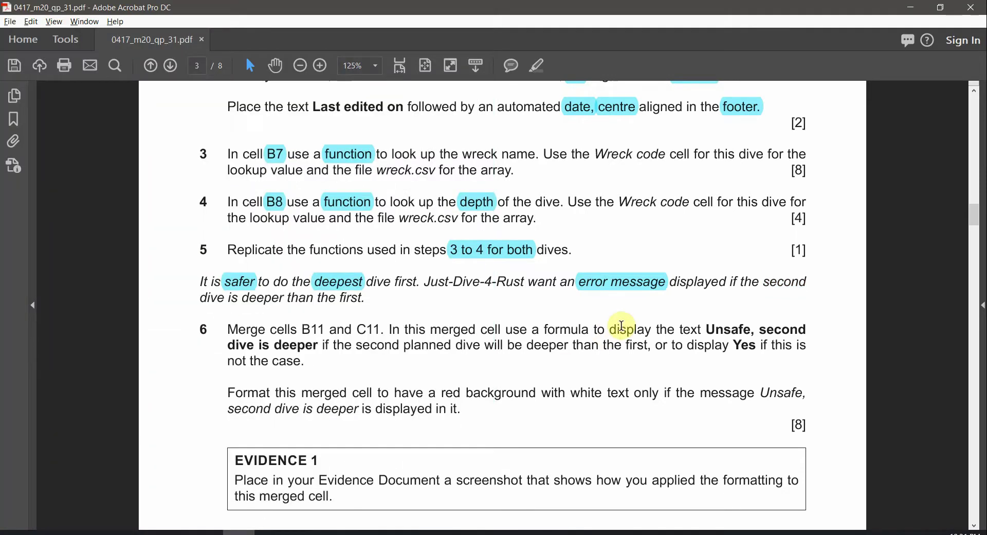
{"action": "scroll", "coordinate": [514, 354], "scroll_direction": "down", "scroll_amount": 1}
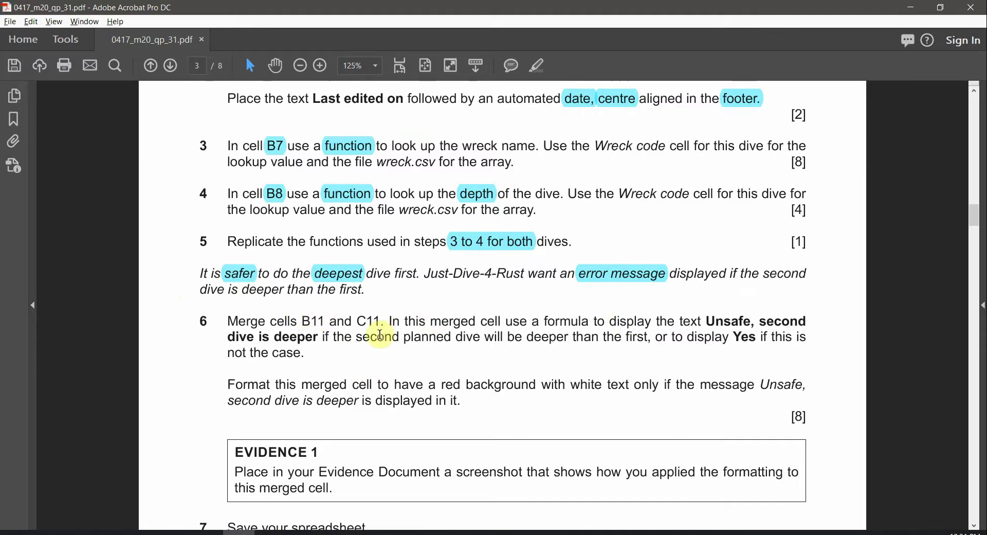
{"action": "left_click_drag", "start_coordinate": [367, 290], "coordinate": [234, 268]}
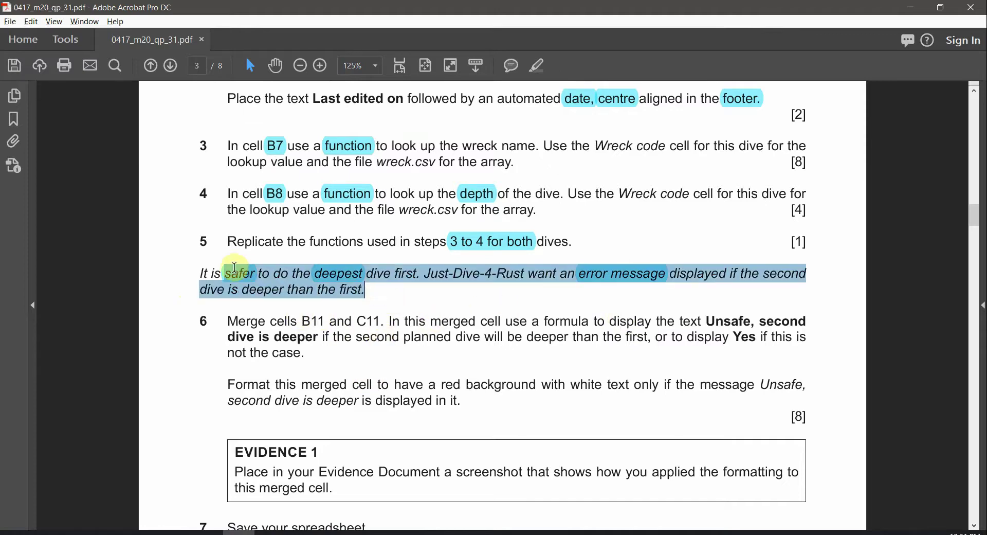
{"action": "left_click", "coordinate": [393, 300]}
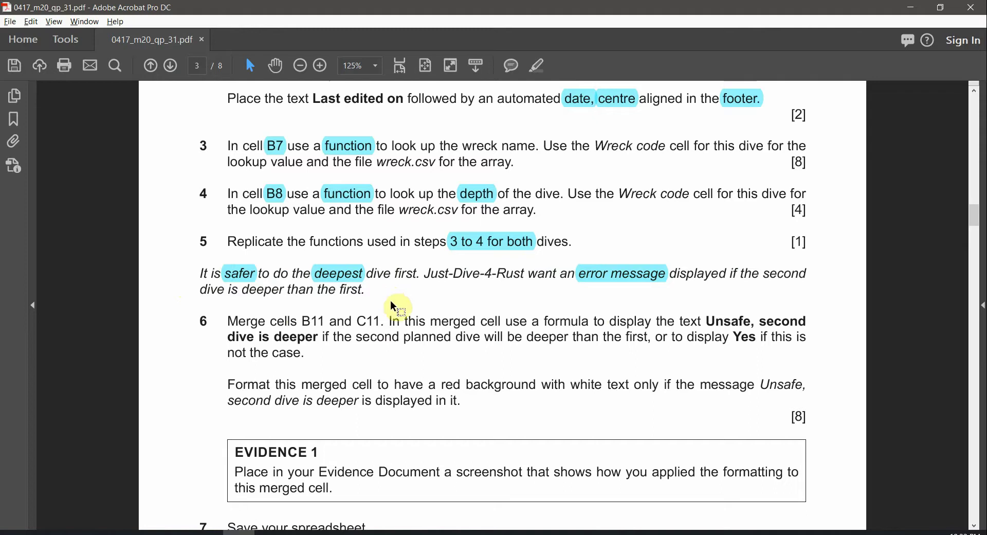
{"action": "scroll", "coordinate": [423, 359], "scroll_direction": "up", "scroll_amount": 1, "text": "ctrl"}
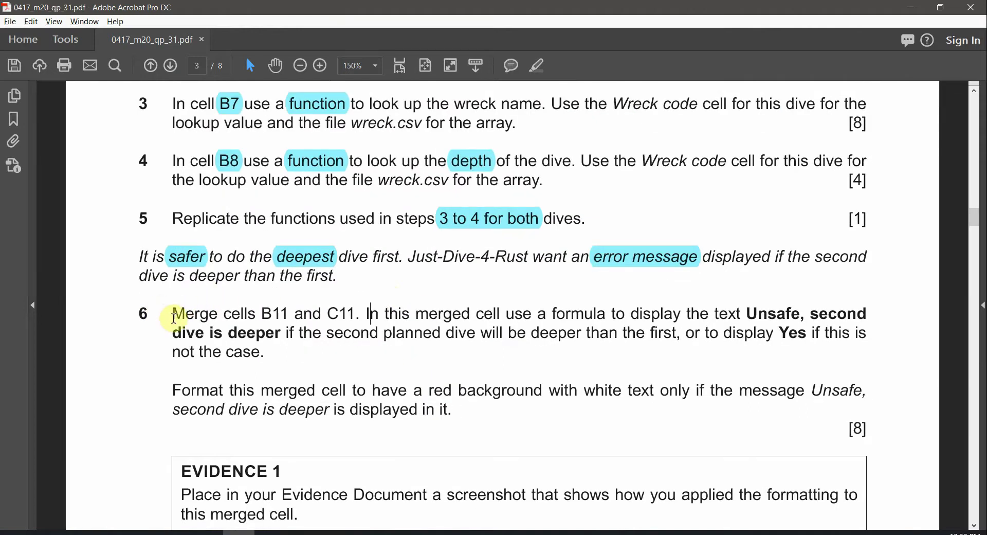
{"action": "left_click_drag", "start_coordinate": [262, 313], "coordinate": [290, 313]}
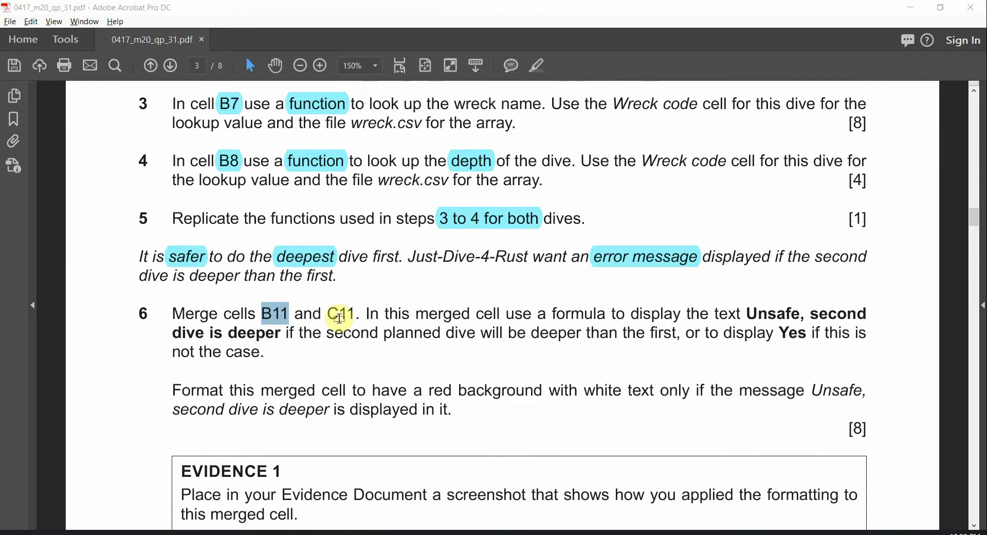
{"action": "key", "text": "alt+Tab"}
Merge B11 and C11 beside Safe? with Merge & Center, then return to the question paper
{"action": "left_click", "coordinate": [135, 332]}
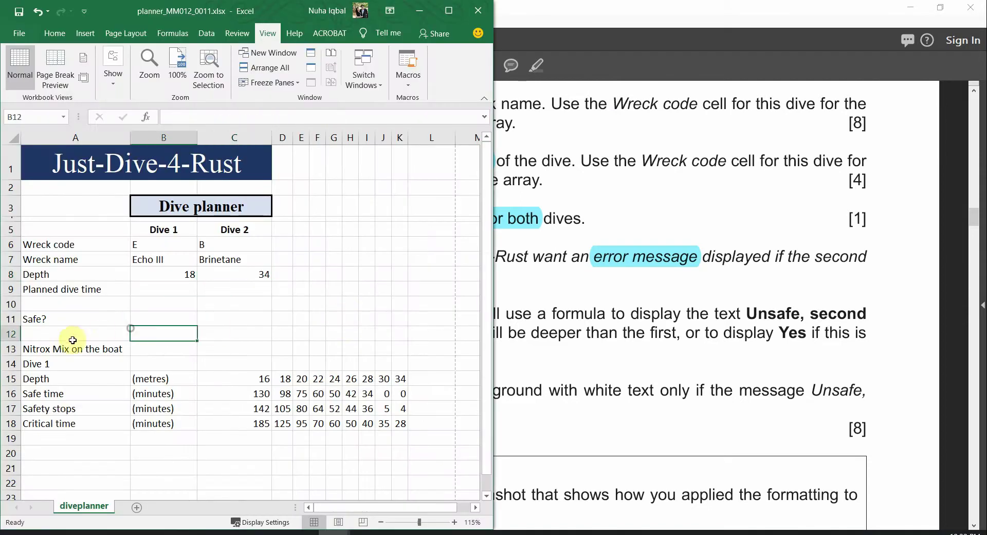
{"action": "left_click", "coordinate": [157, 318]}
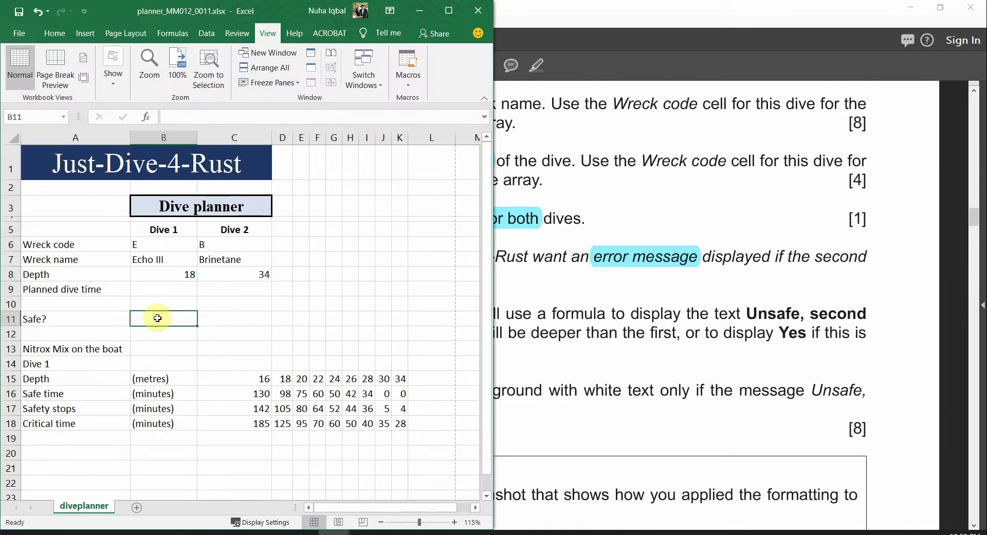
{"action": "left_click_drag", "start_coordinate": [158, 318], "coordinate": [208, 318]}
{"action": "left_click", "coordinate": [54, 33]}
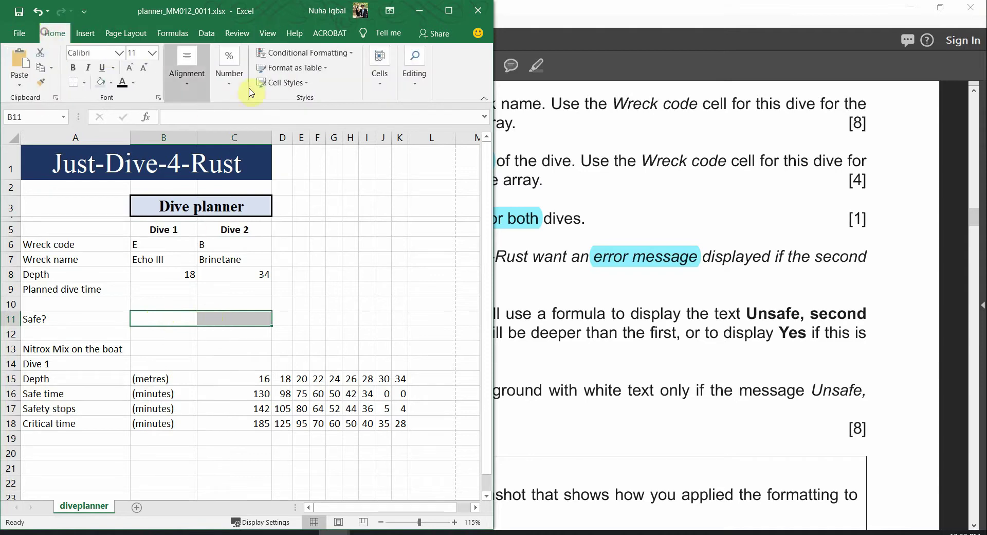
{"action": "left_click", "coordinate": [447, 20]}
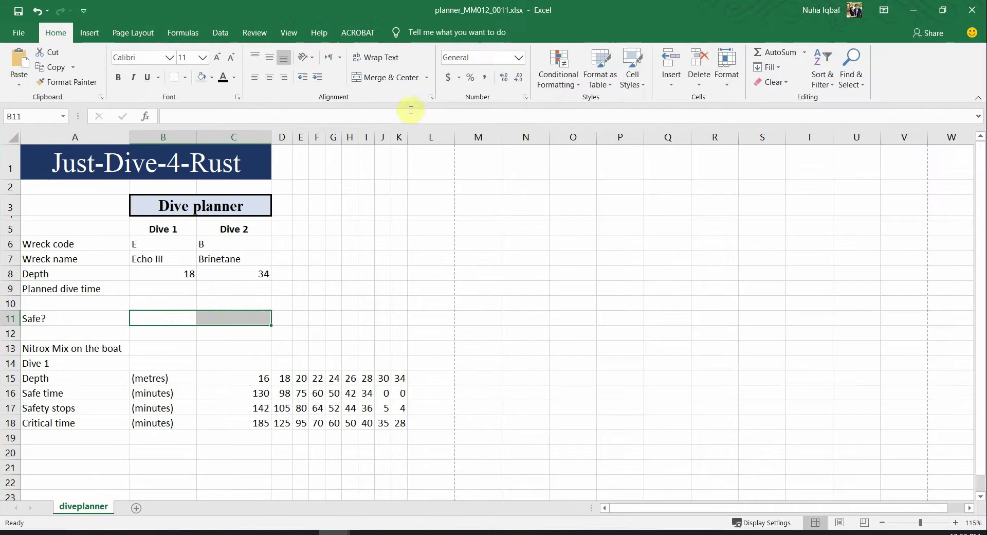
{"action": "left_click", "coordinate": [407, 82]}
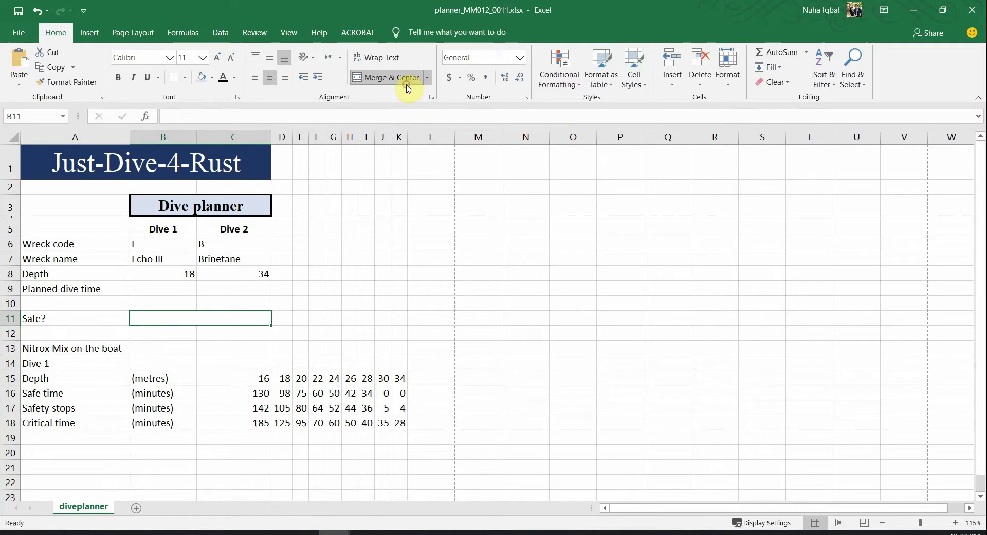
{"action": "key", "text": "alt+Tab"}
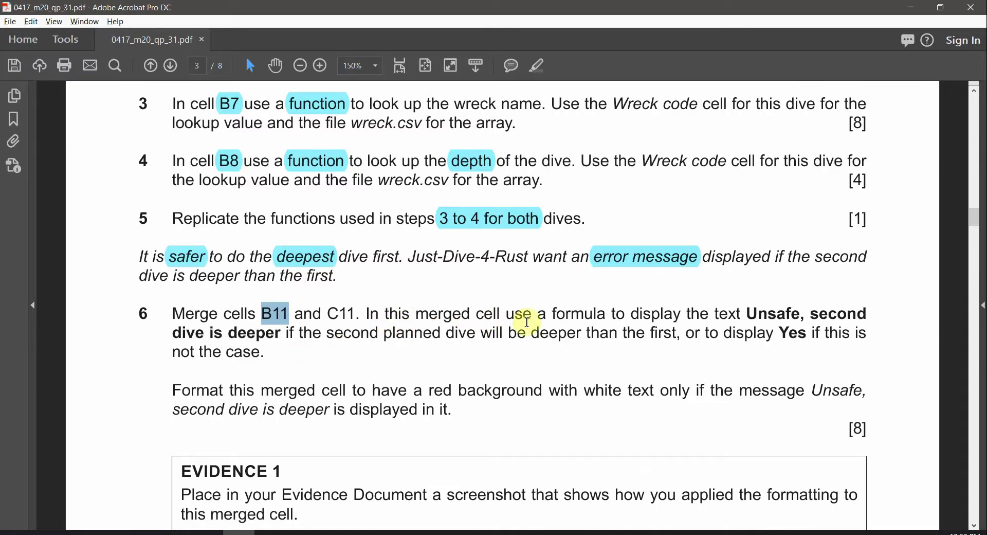
Highlight 'B11 and C11' and 'formula' in question 6 cyan, then return to Excel
{"action": "double_click", "coordinate": [740, 312]}
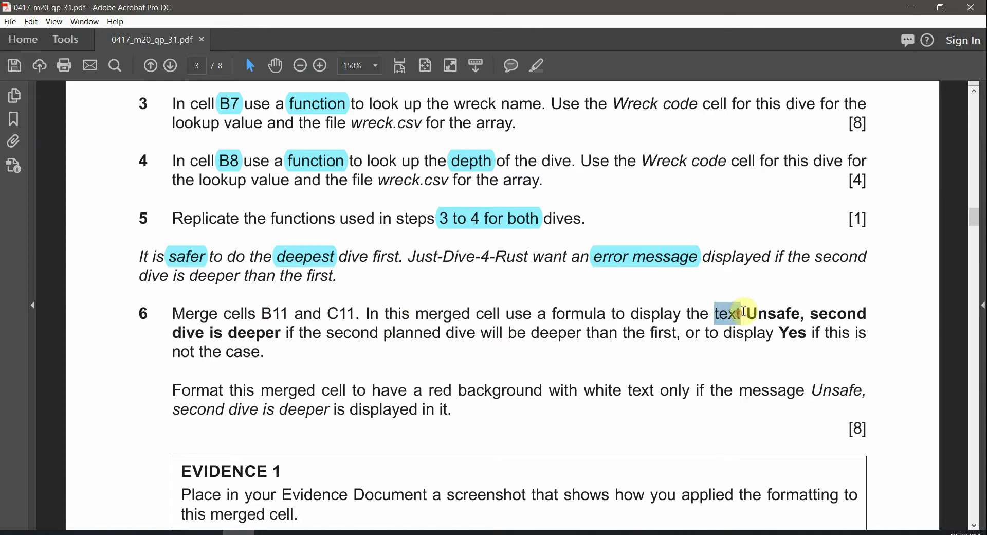
{"action": "double_click", "coordinate": [756, 313]}
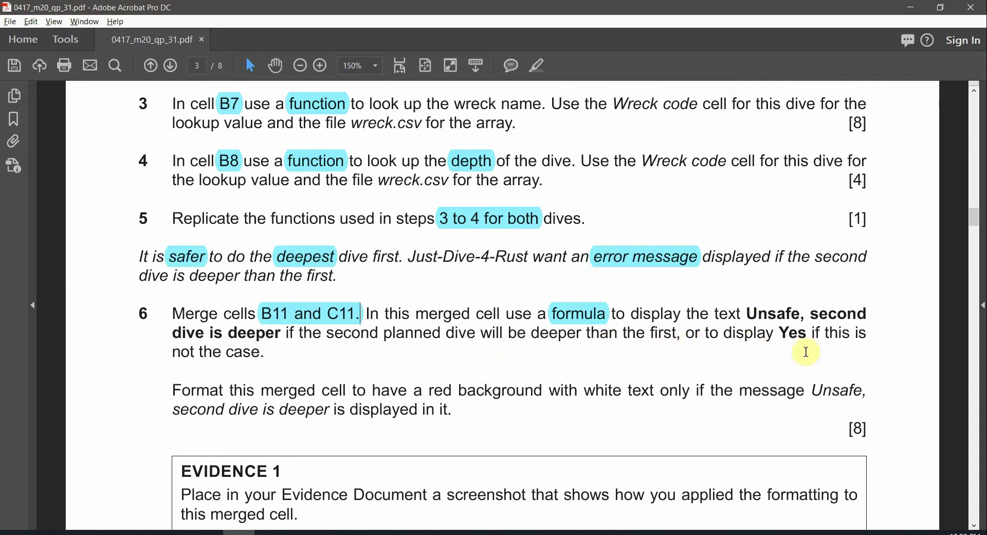
{"action": "left_click_drag", "start_coordinate": [748, 314], "coordinate": [280, 335]}
{"action": "left_click", "coordinate": [791, 333]}
{"action": "double_click", "coordinate": [790, 333]}
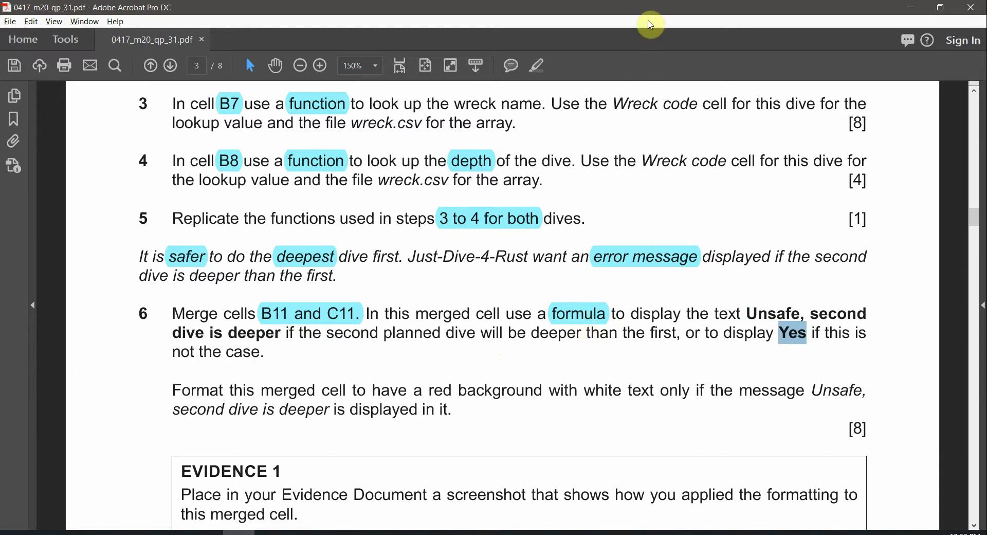
{"action": "left_click", "coordinate": [599, 322]}
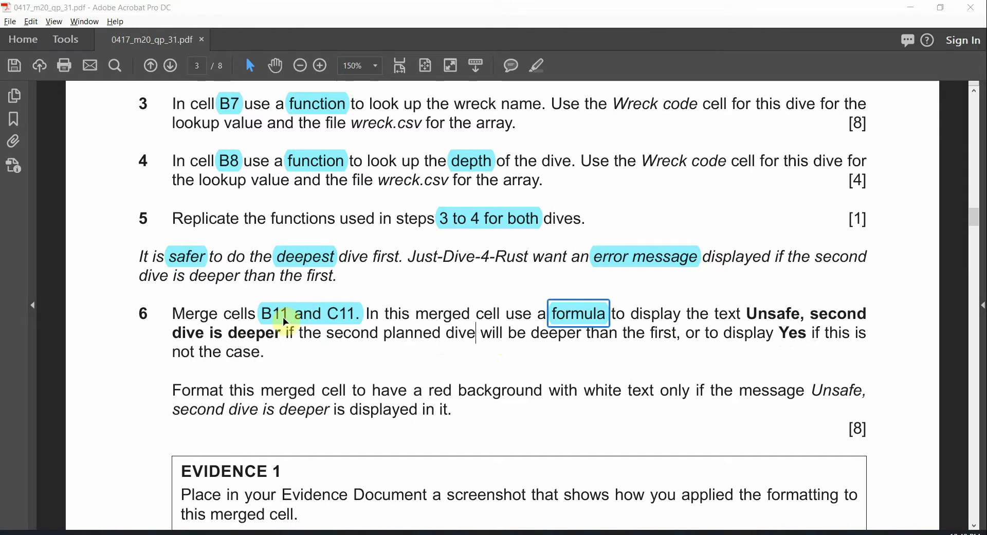
{"action": "key", "text": "alt+Tab"}
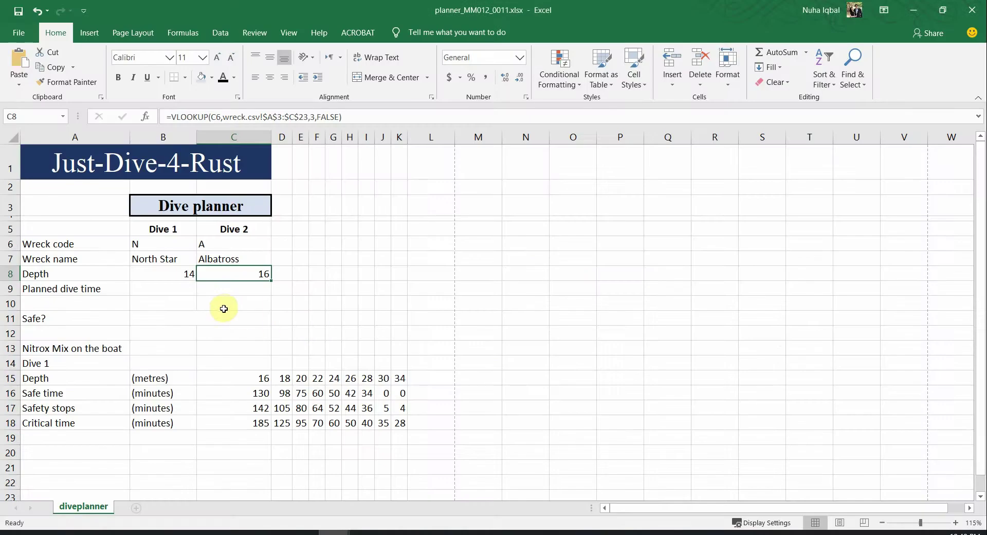
Start an IF formula in merged B11 testing B8>C8 with "Yes" as the true result
{"action": "left_click", "coordinate": [198, 321]}
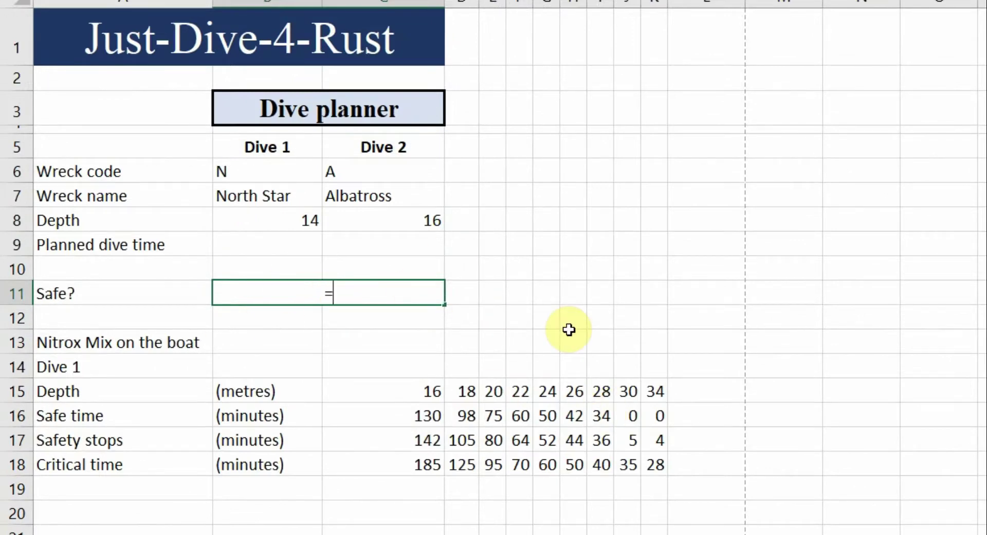
{"action": "type", "text": "=IF"}
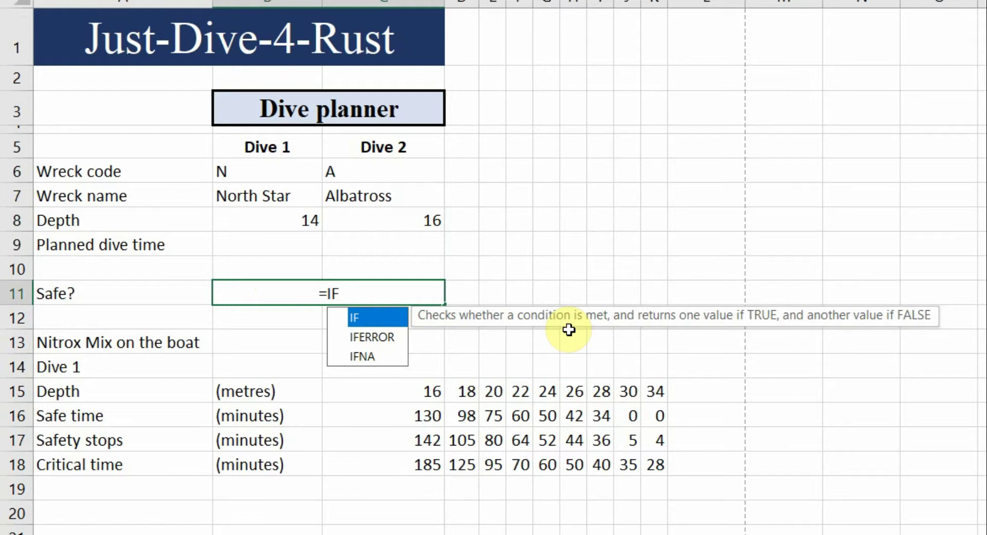
{"action": "type", "text": "("}
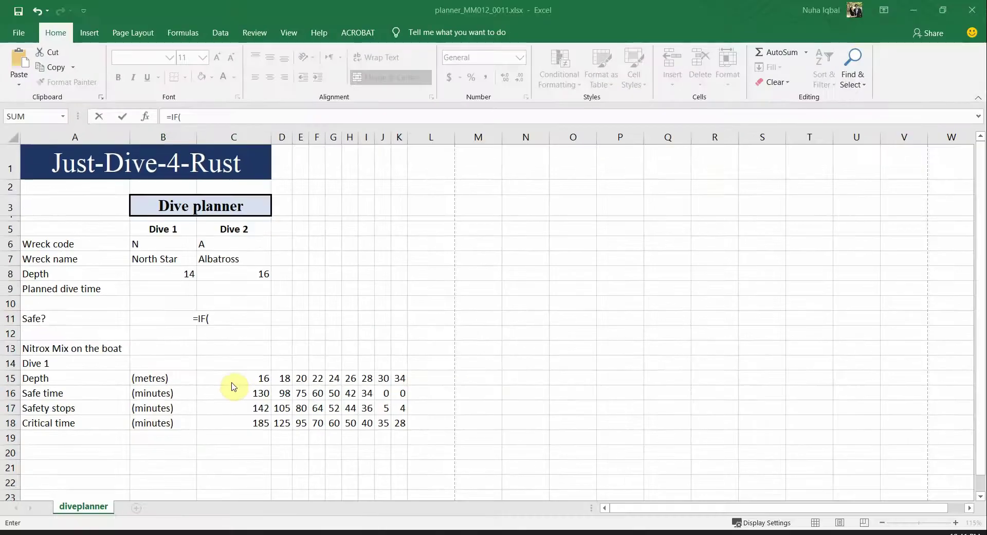
{"action": "key", "text": "alt+Tab"}
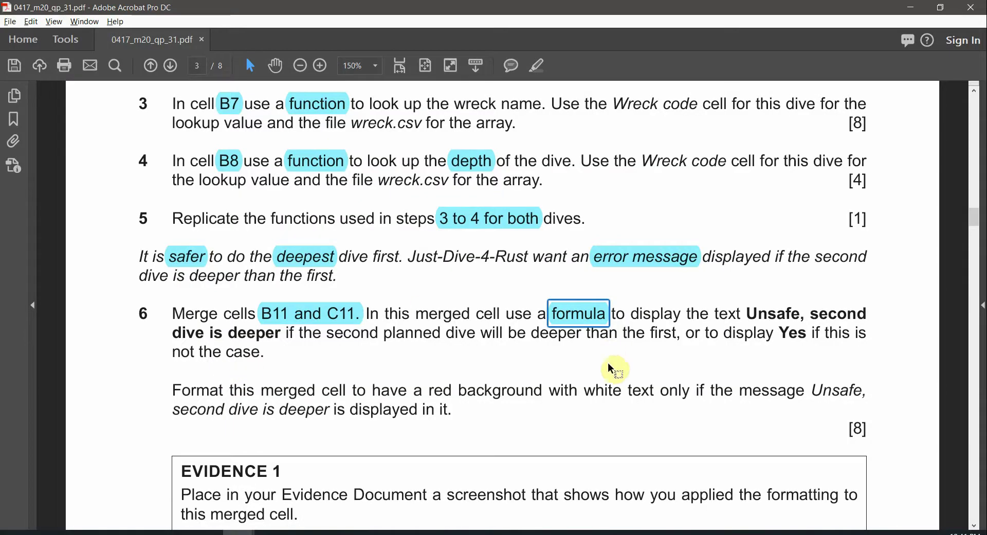
{"action": "left_click", "coordinate": [792, 339]}
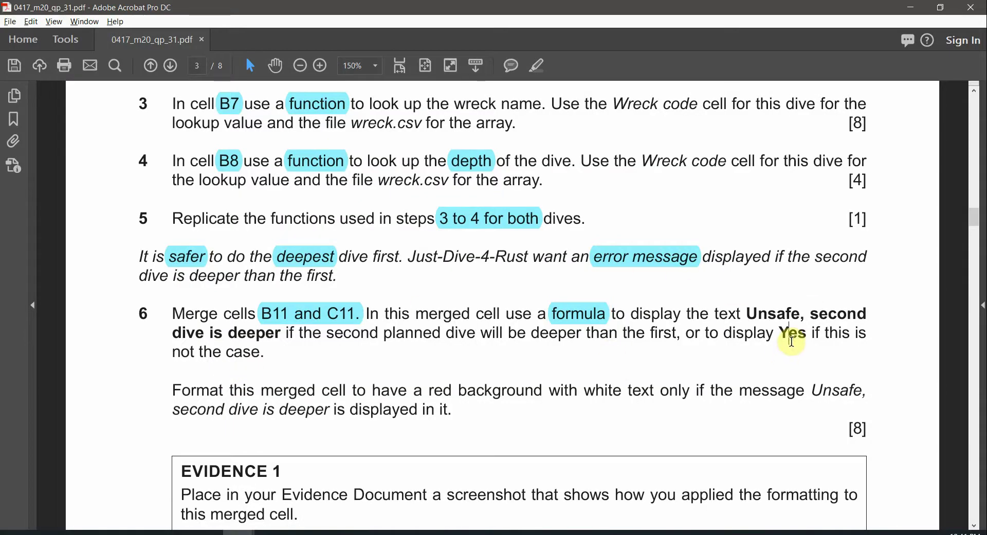
{"action": "key", "text": "alt+Tab"}
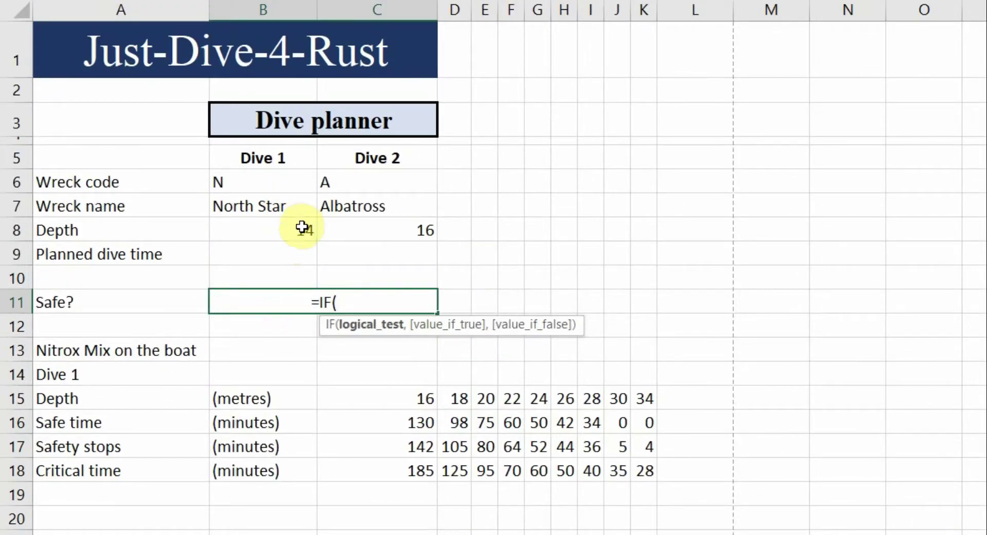
{"action": "left_click", "coordinate": [302, 226]}
{"action": "type", "text": ">"}
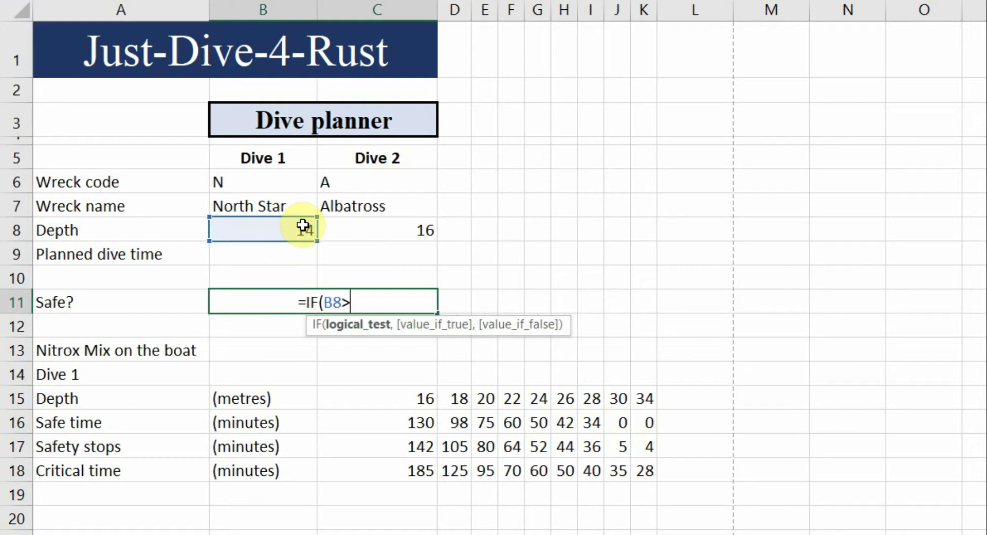
{"action": "left_click", "coordinate": [394, 231]}
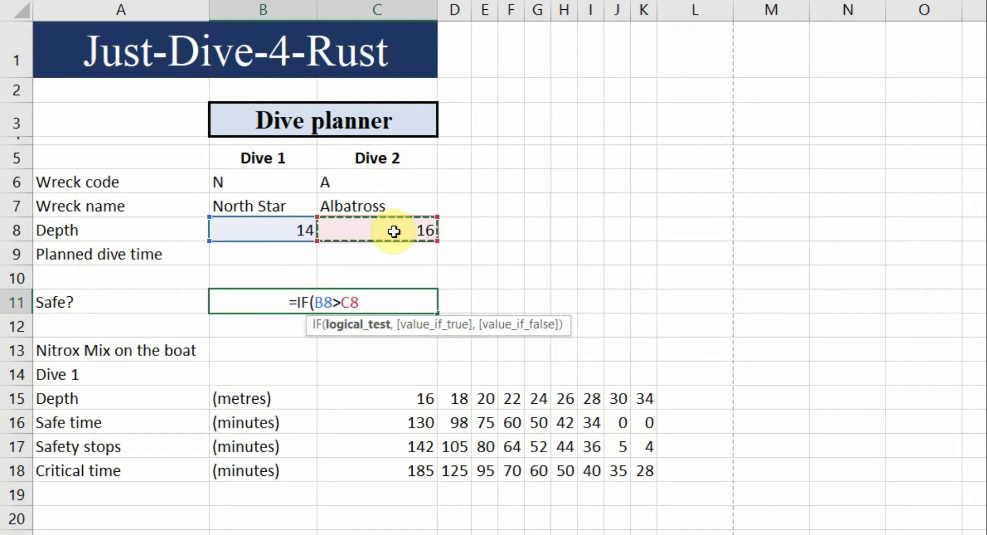
{"action": "type", "text": ",\"Ye"}
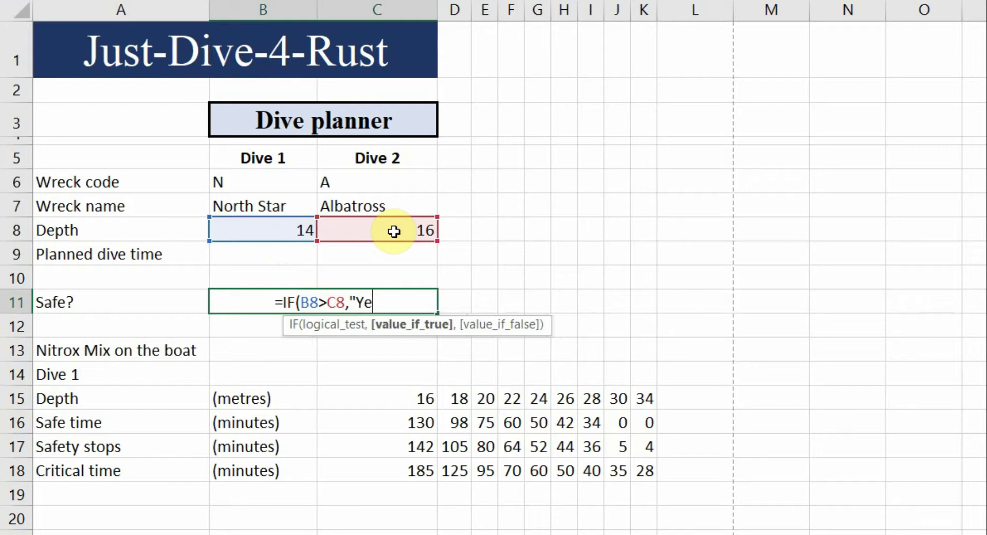
{"action": "type", "text": "s\""}
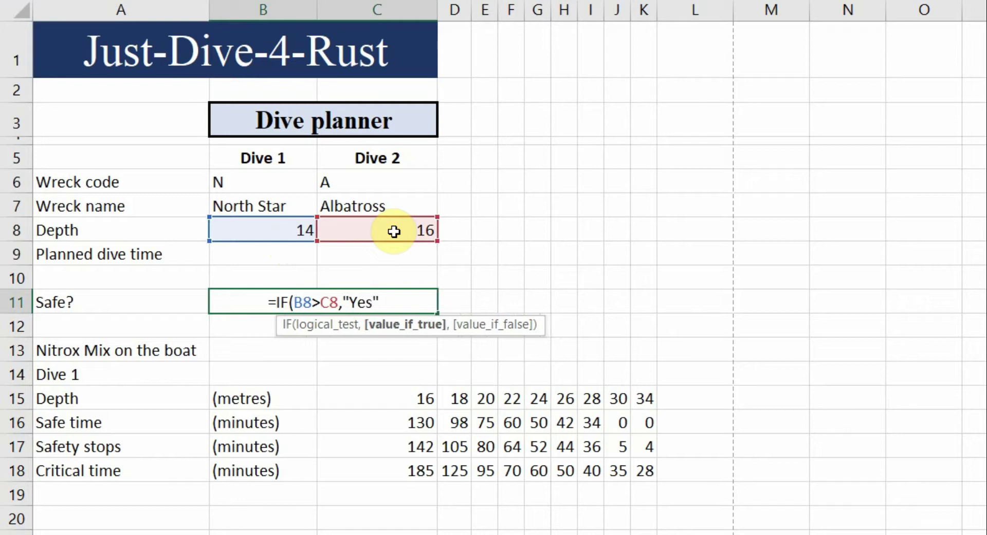
{"action": "type", "text": ","}
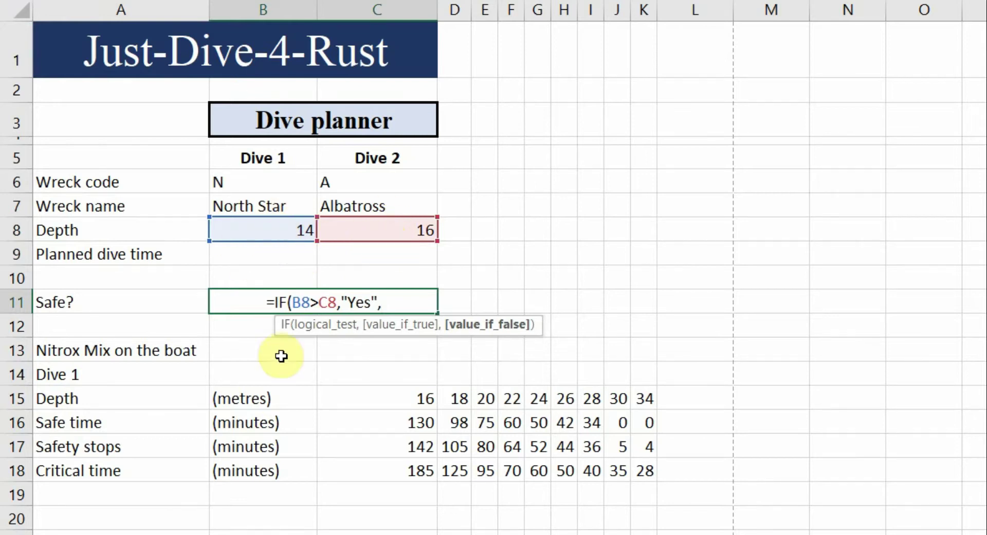
{"action": "type", "text": "\""}
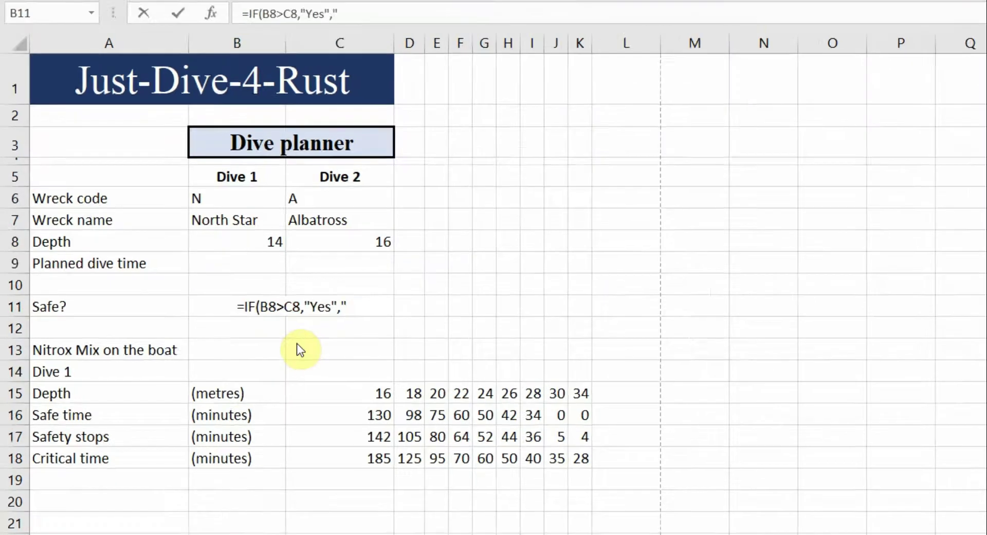
Finish the formula with the false message "Unsafe, second dive is deeper" and enter it
{"action": "key", "text": "alt+Tab"}
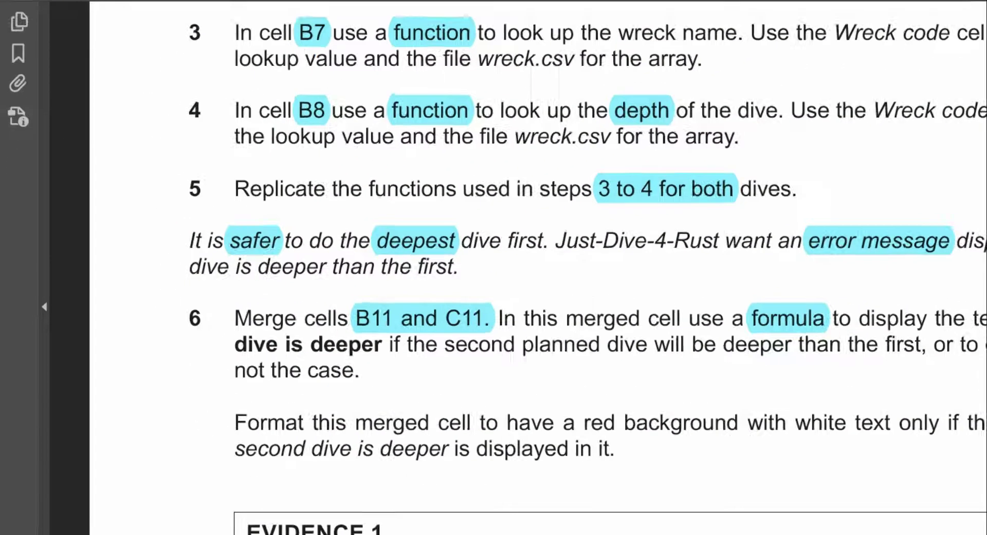
{"action": "key", "text": "alt+Tab"}
{"action": "type", "text": "Unsafe\""}
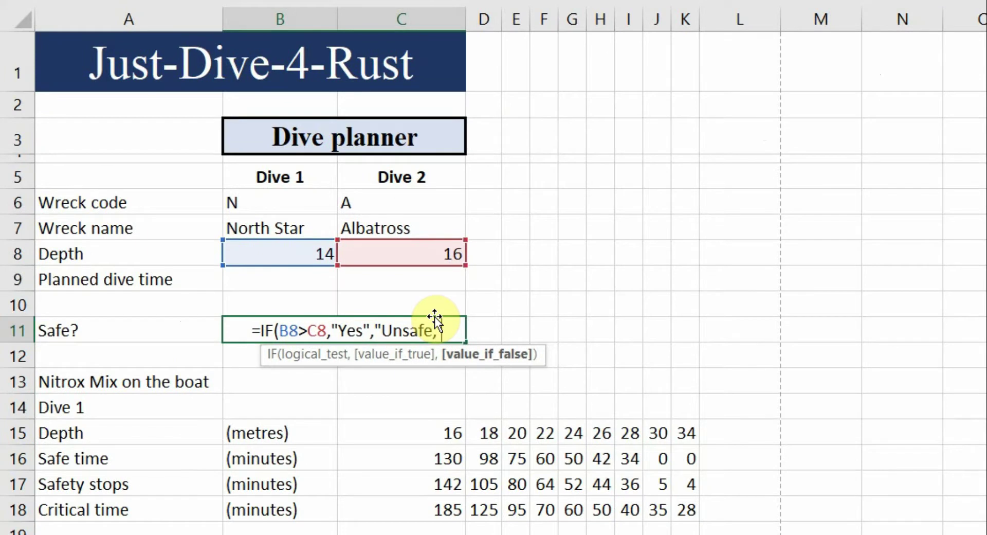
{"action": "type", "text": " second fic"}
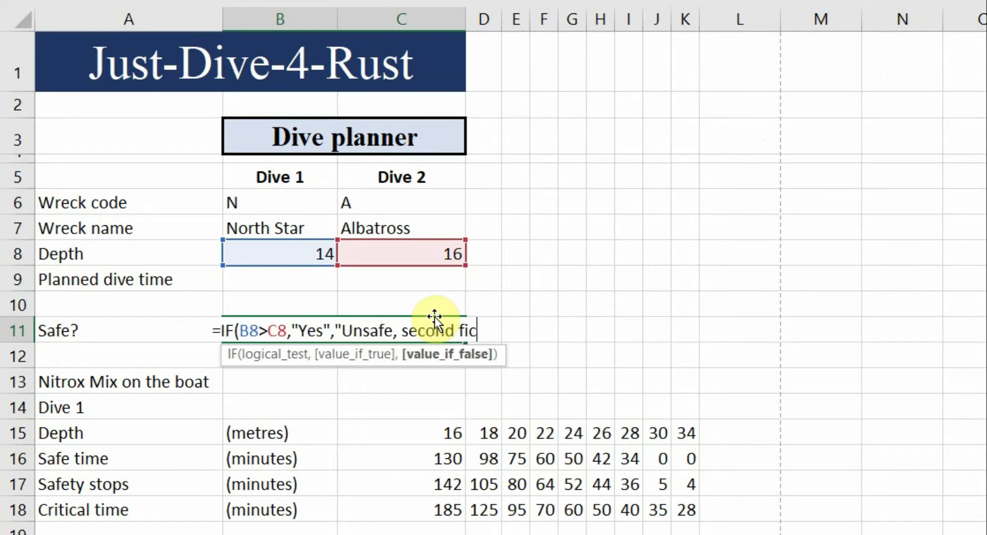
{"action": "key", "text": "BackSpace"}
{"action": "key", "text": "BackSpace"}
{"action": "type", "text": "dic"}
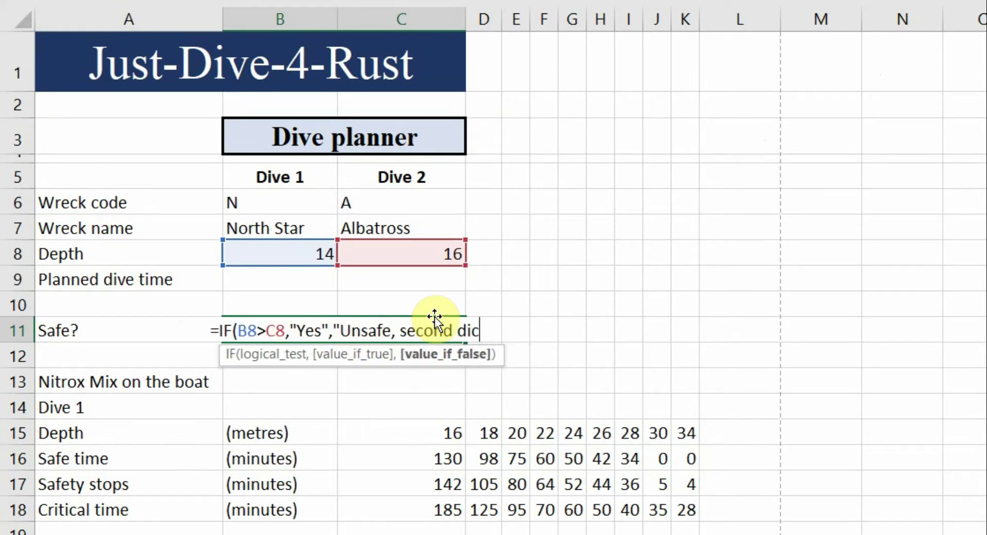
{"action": "key", "text": "BackSpace"}
{"action": "type", "text": "ve is deeper\""}
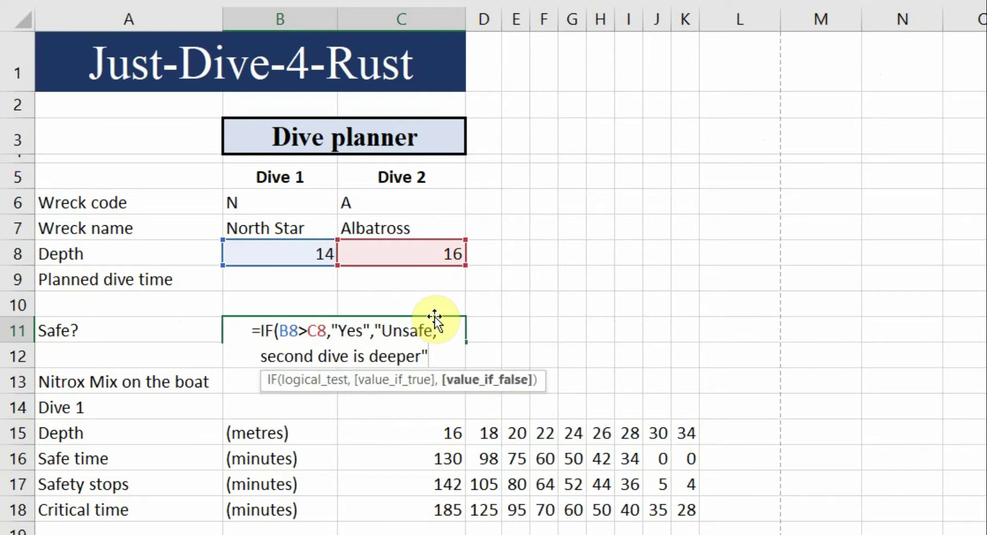
{"action": "type", "text": ")"}
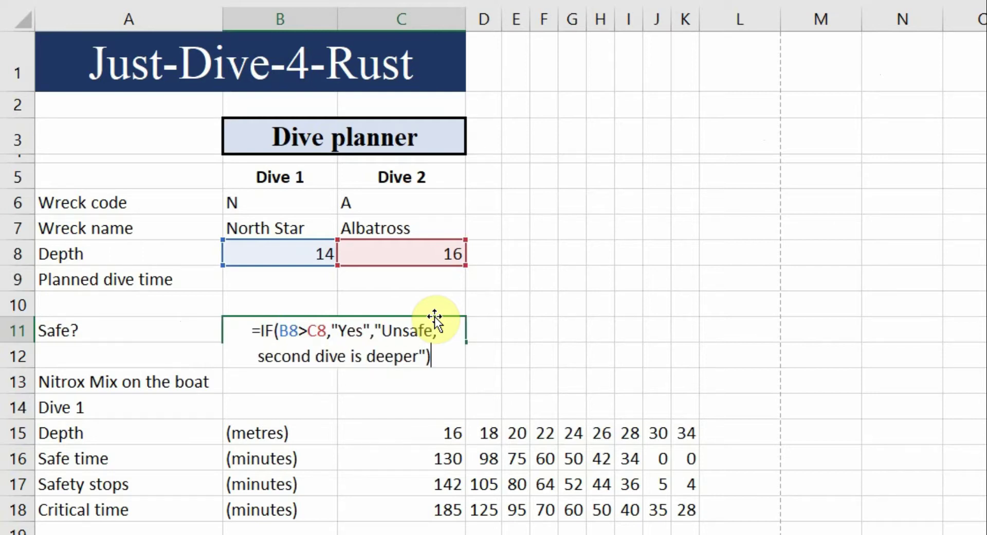
{"action": "key", "text": "Return"}
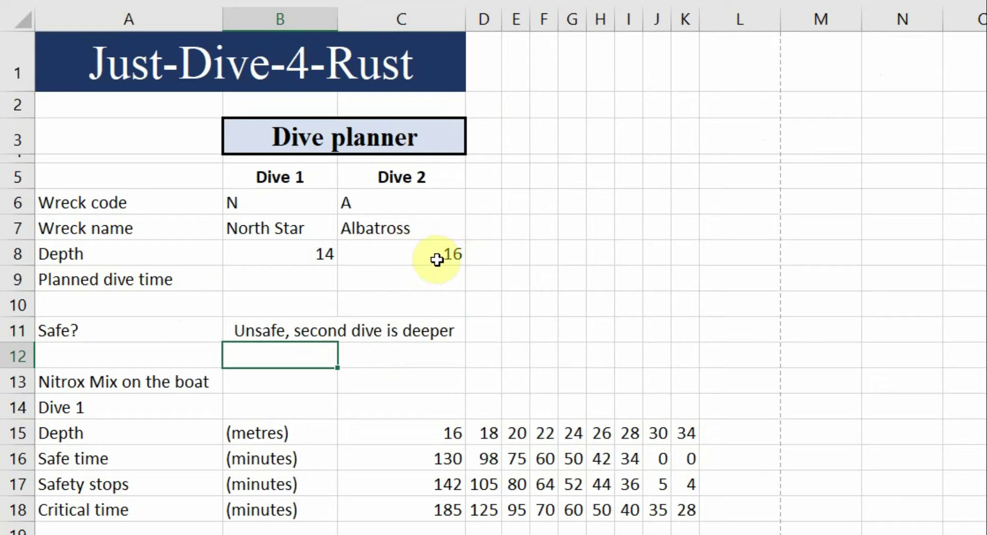
Test Dive 1's wreck code in B6 with codes A, B, C and D
{"action": "left_click", "coordinate": [294, 332]}
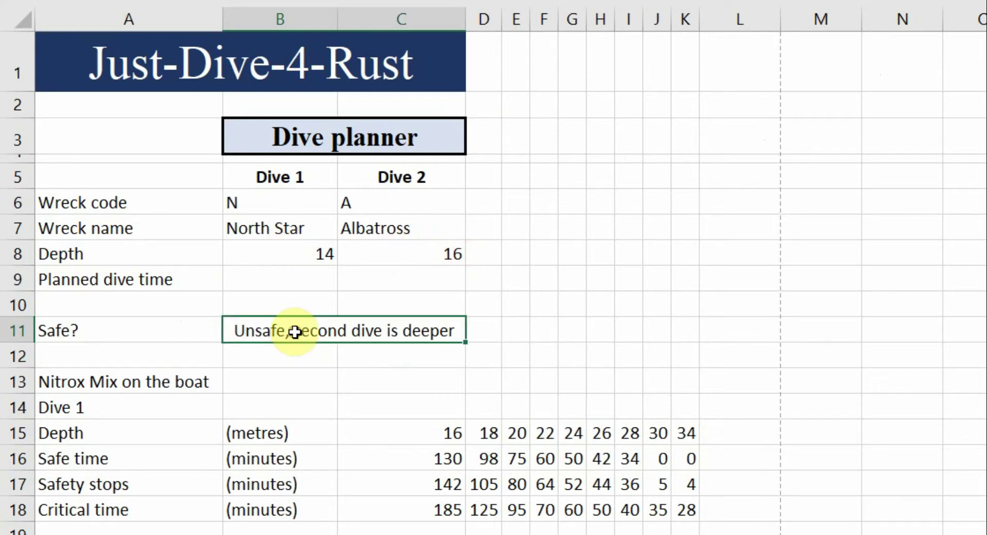
{"action": "left_click", "coordinate": [285, 205]}
{"action": "key", "text": "Return"}
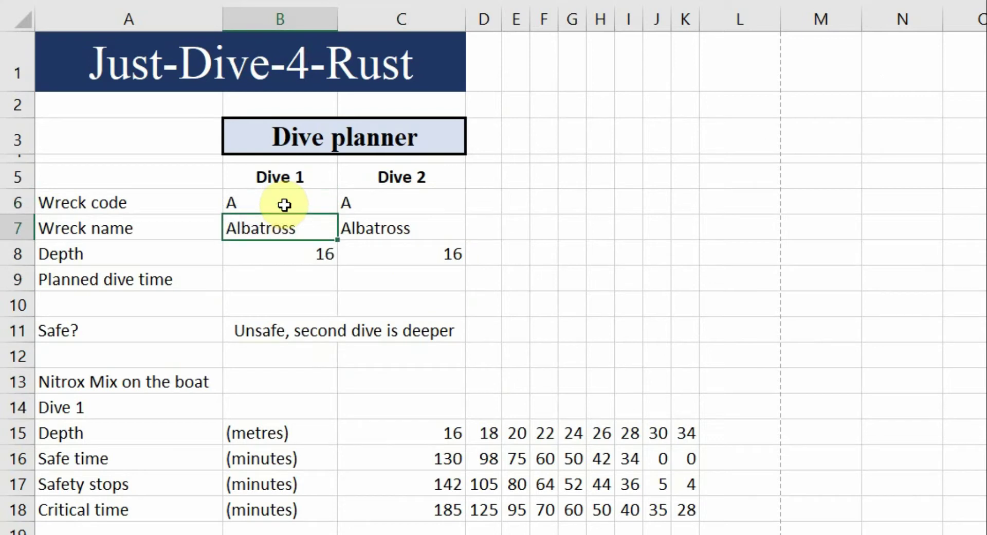
{"action": "left_click", "coordinate": [284, 204]}
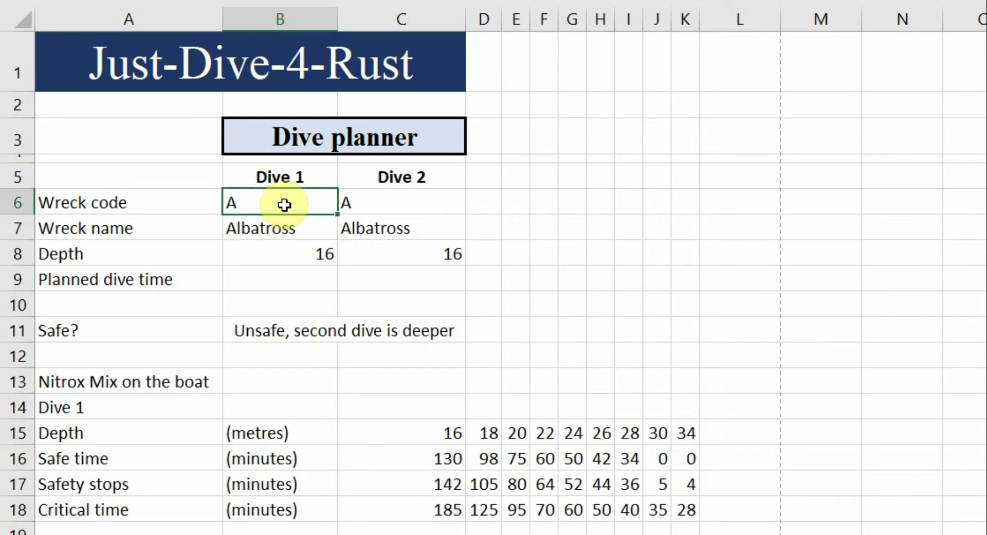
{"action": "key", "text": "Return"}
{"action": "left_click", "coordinate": [284, 204]}
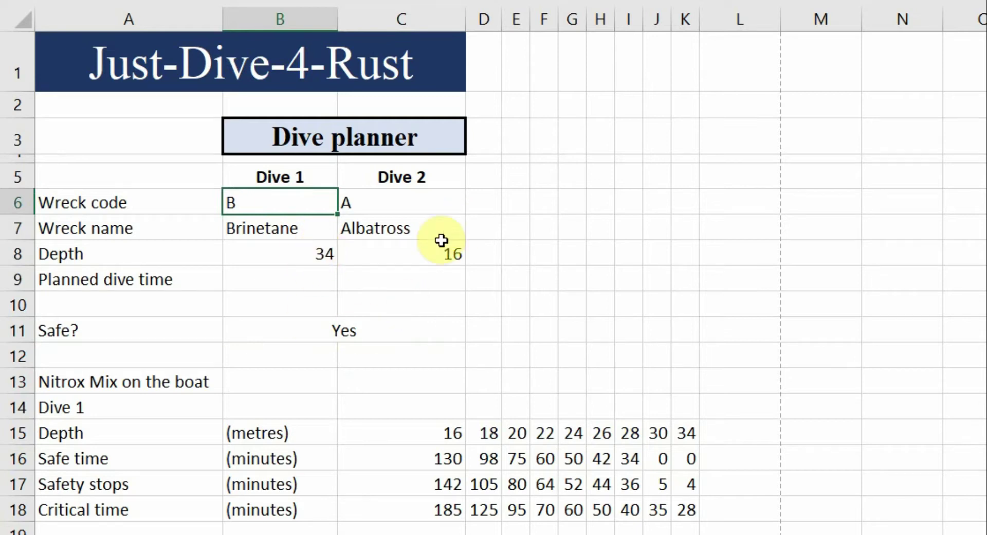
{"action": "key", "text": "Return"}
{"action": "left_click", "coordinate": [303, 210]}
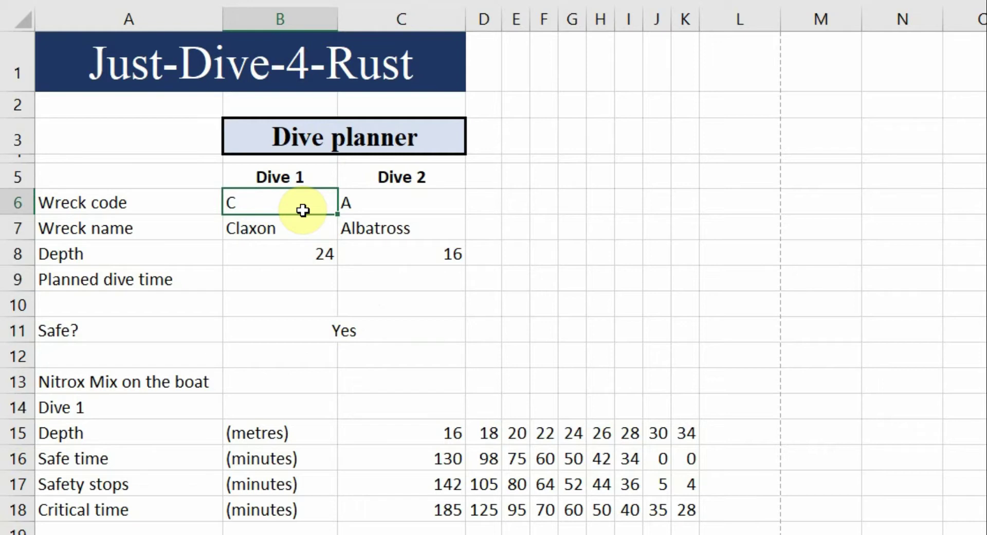
{"action": "key", "text": "Left"}
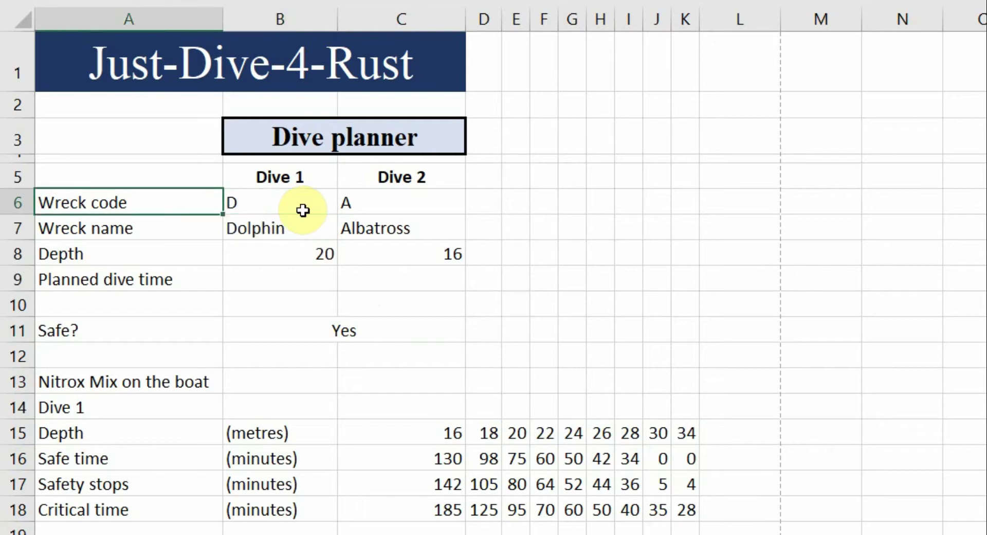
{"action": "key", "text": "Down"}
{"action": "key", "text": "Right"}
{"action": "left_click", "coordinate": [304, 210]}
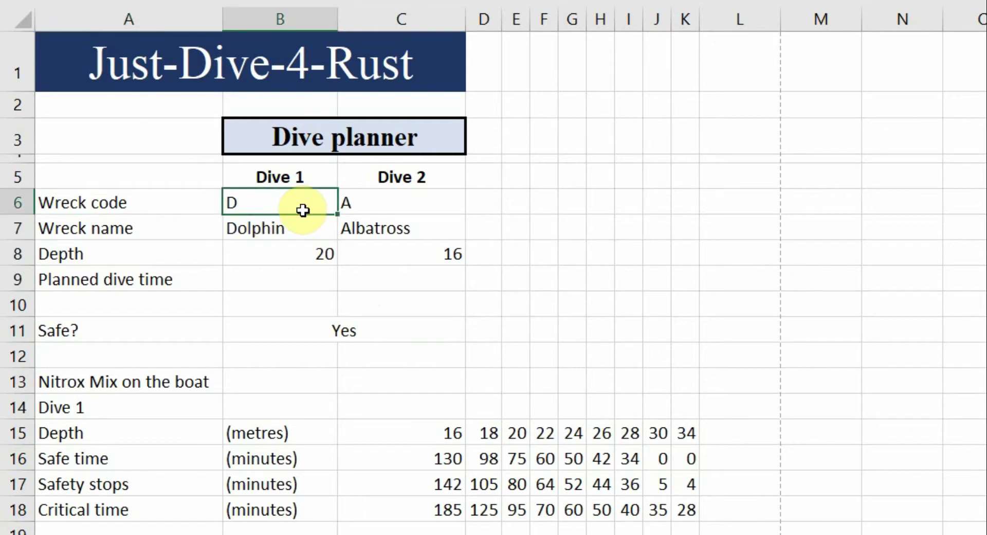
Set Dive 2's wreck code C6 to E, D, then F, and AutoFit column C
{"action": "left_click", "coordinate": [389, 209]}
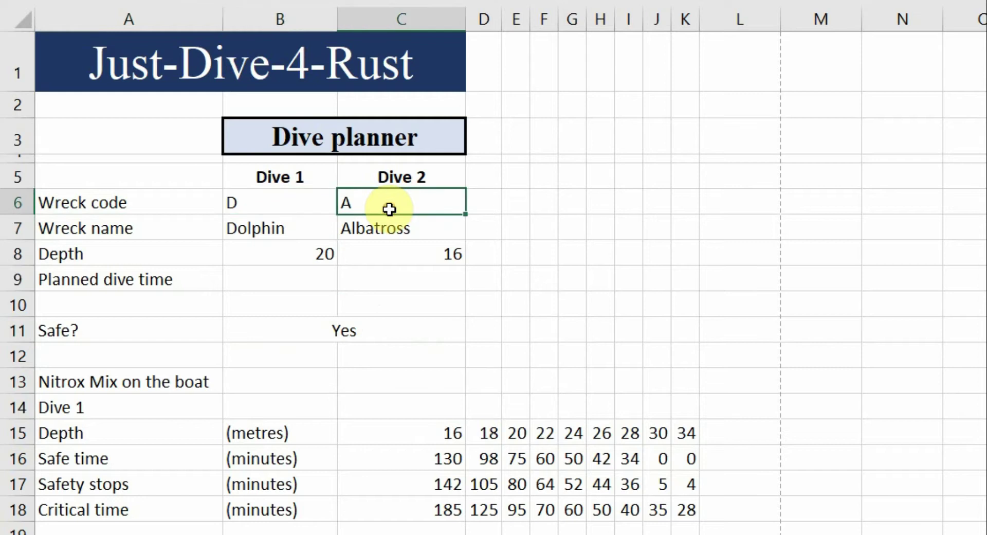
{"action": "type", "text": "E"}
{"action": "key", "text": "ctrl+Return"}
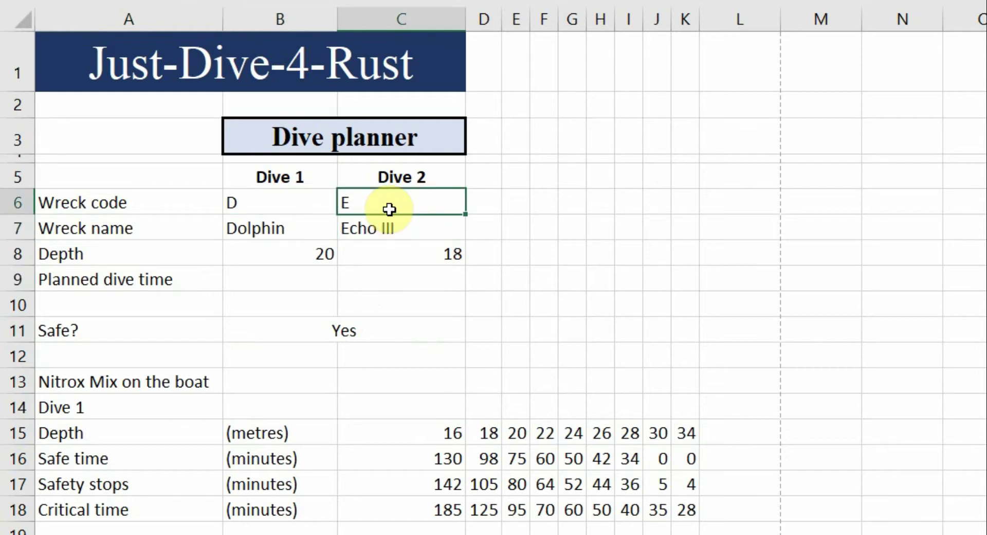
{"action": "type", "text": "D"}
{"action": "key", "text": "Return"}
{"action": "left_click", "coordinate": [389, 209]}
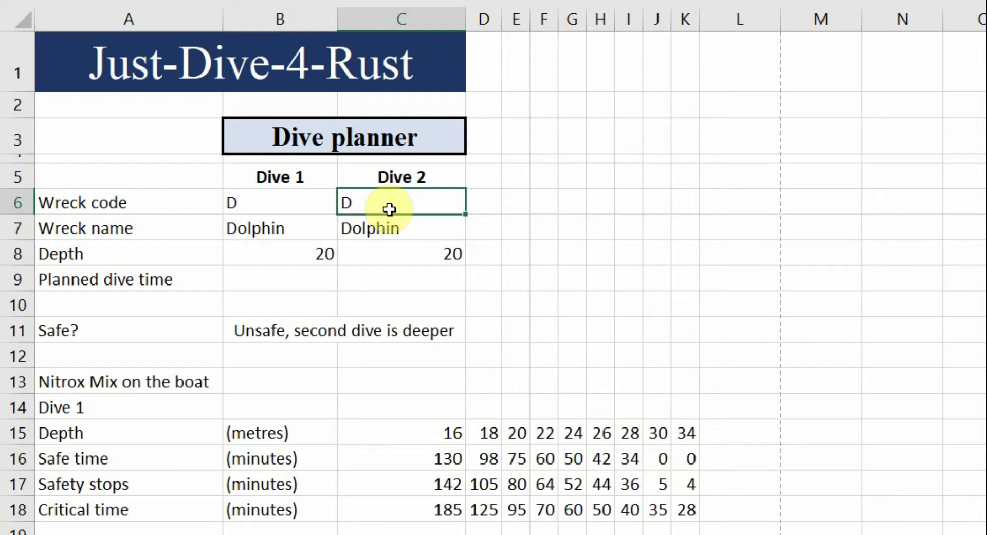
{"action": "type", "text": "F"}
{"action": "key", "text": "ctrl+Return"}
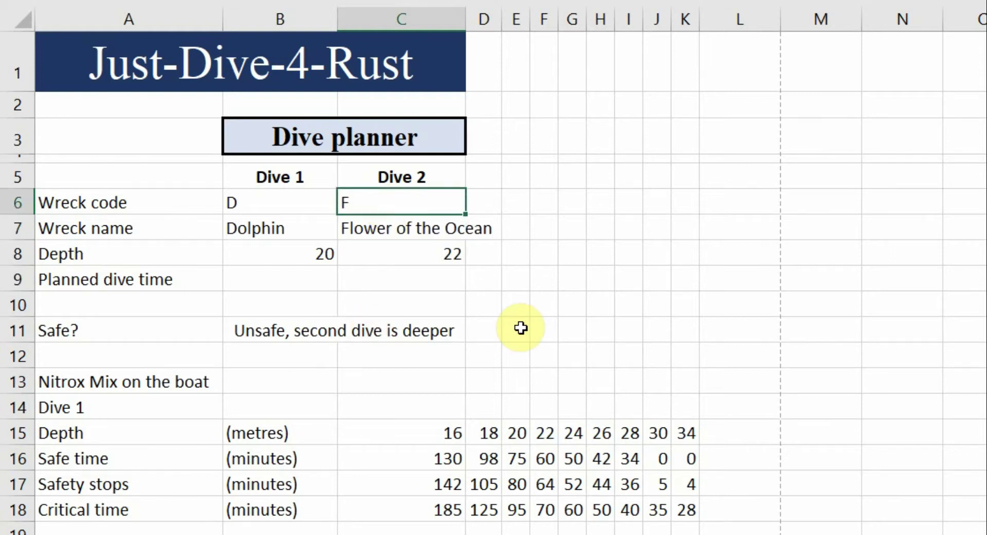
{"action": "double_click", "coordinate": [464, 19]}
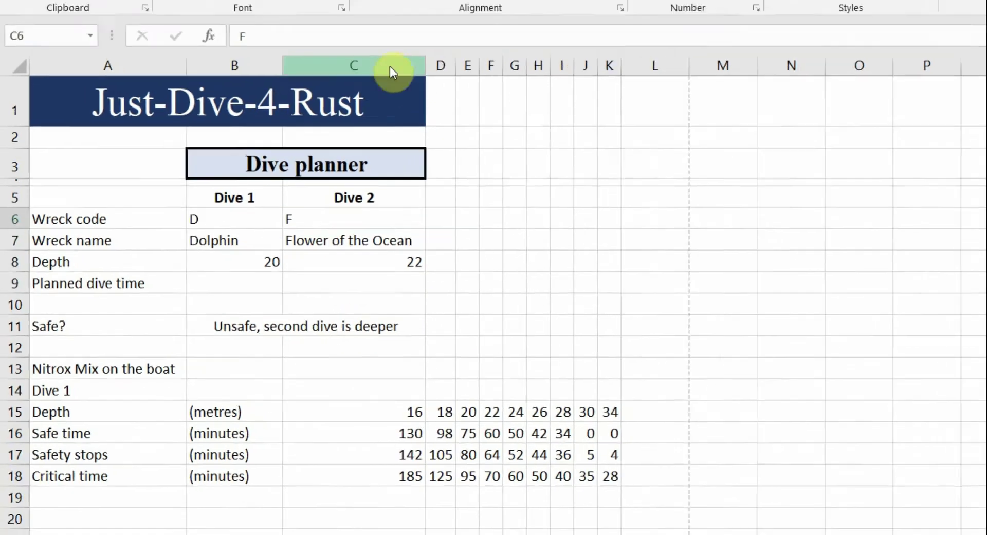
Highlight 'red' and 'white' in task 6 of the PDF, then return to Excel
{"action": "key", "text": "alt+Tab"}
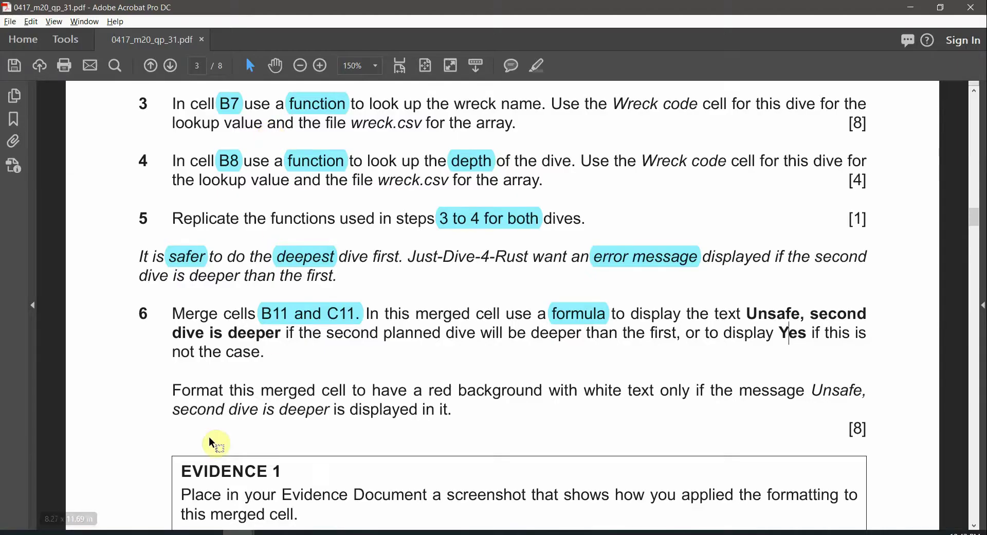
{"action": "scroll", "coordinate": [211, 502], "scroll_direction": "down", "scroll_amount": 1}
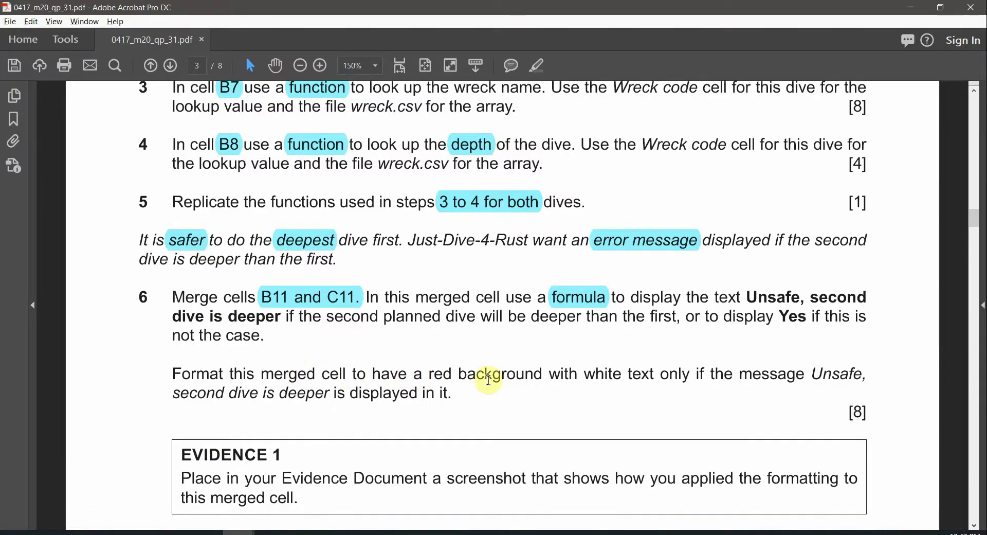
{"action": "scroll", "coordinate": [463, 380], "scroll_direction": "down", "scroll_amount": 3}
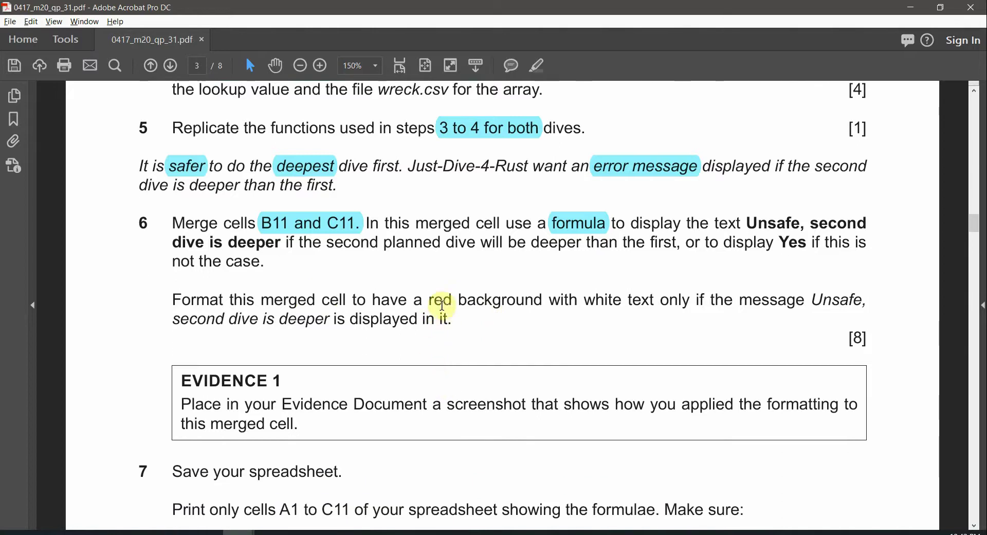
{"action": "left_click", "coordinate": [537, 67]}
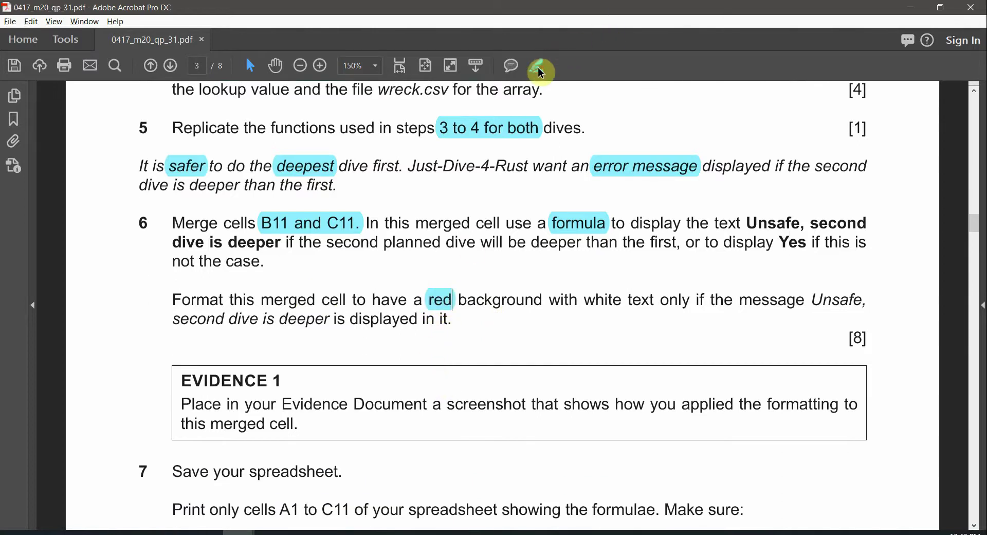
{"action": "double_click", "coordinate": [606, 300]}
{"action": "left_click", "coordinate": [537, 67]}
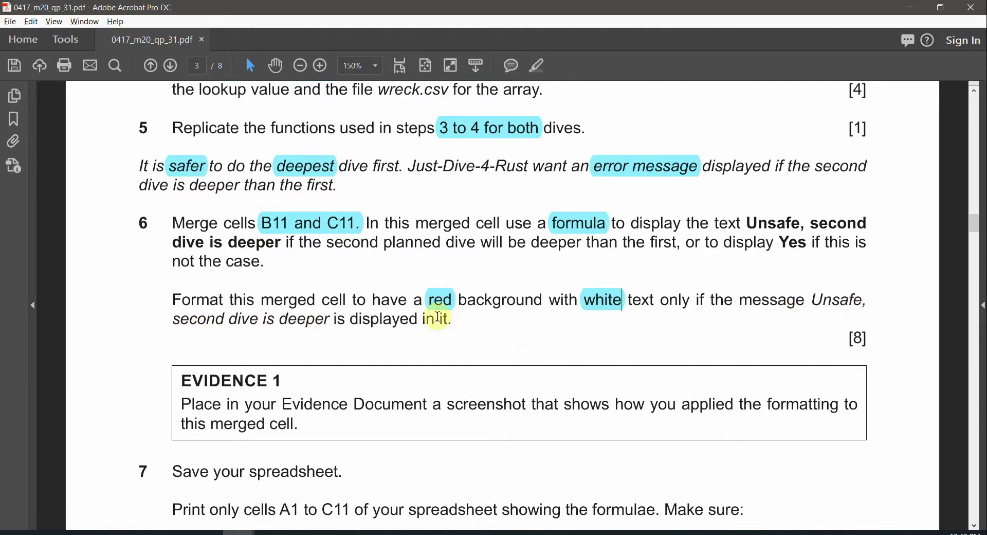
{"action": "key", "text": "alt+Tab"}
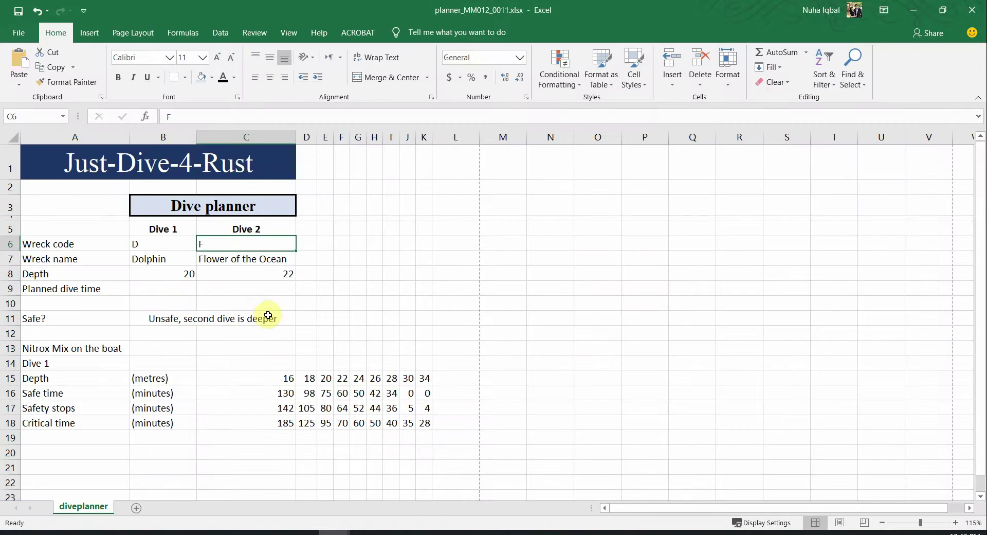
Select merged cell B11 and start a new conditional formatting rule
{"action": "left_click", "coordinate": [268, 315]}
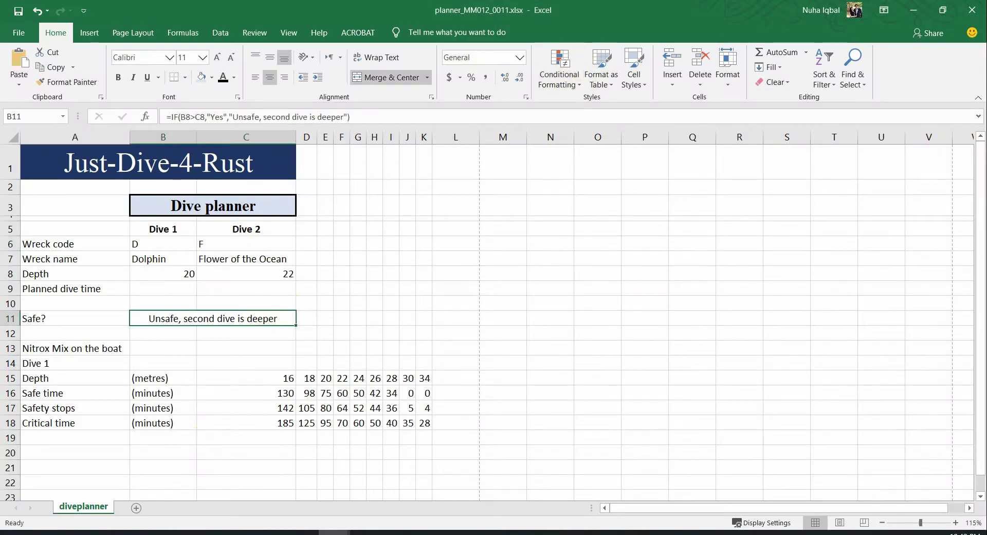
{"action": "key", "text": "ctrl+z"}
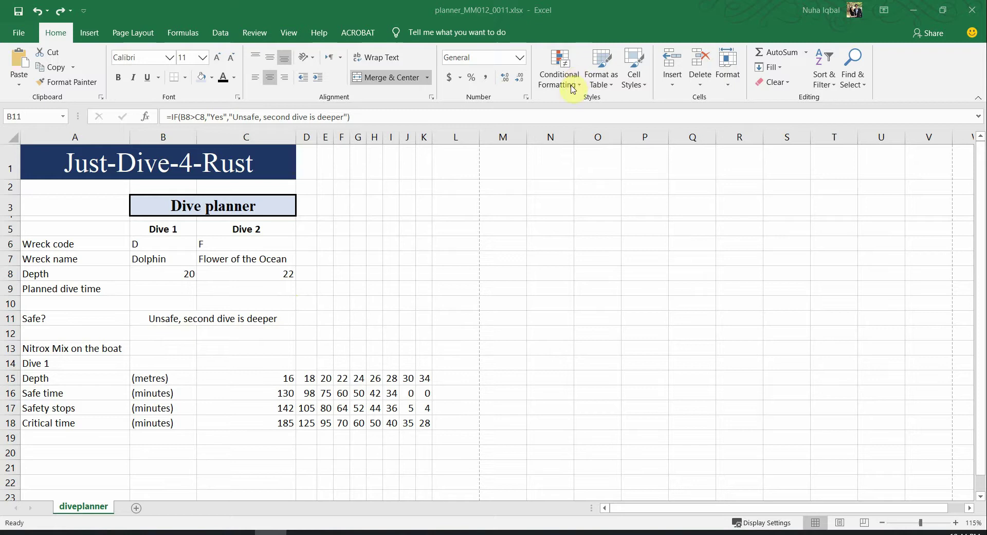
{"action": "left_click", "coordinate": [556, 80]}
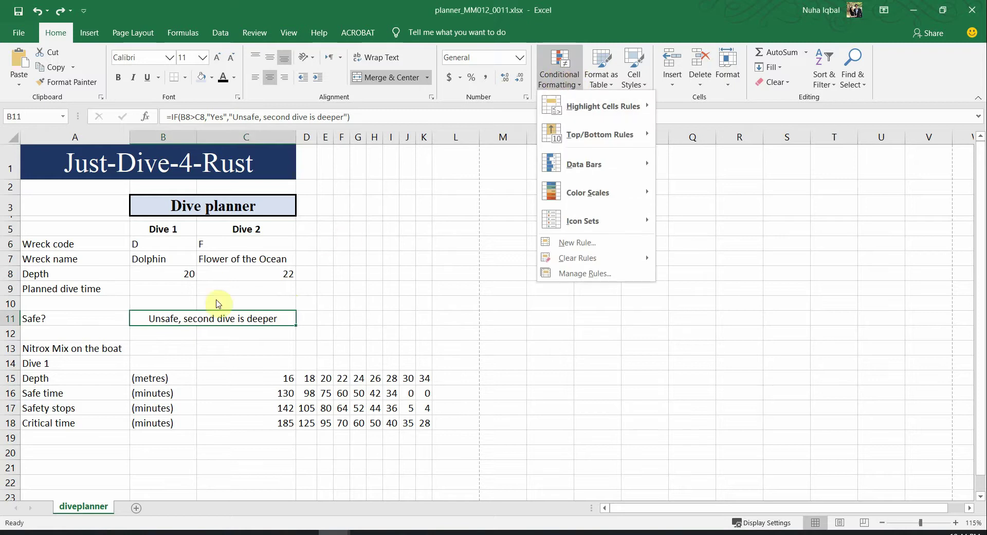
{"action": "left_click", "coordinate": [213, 318]}
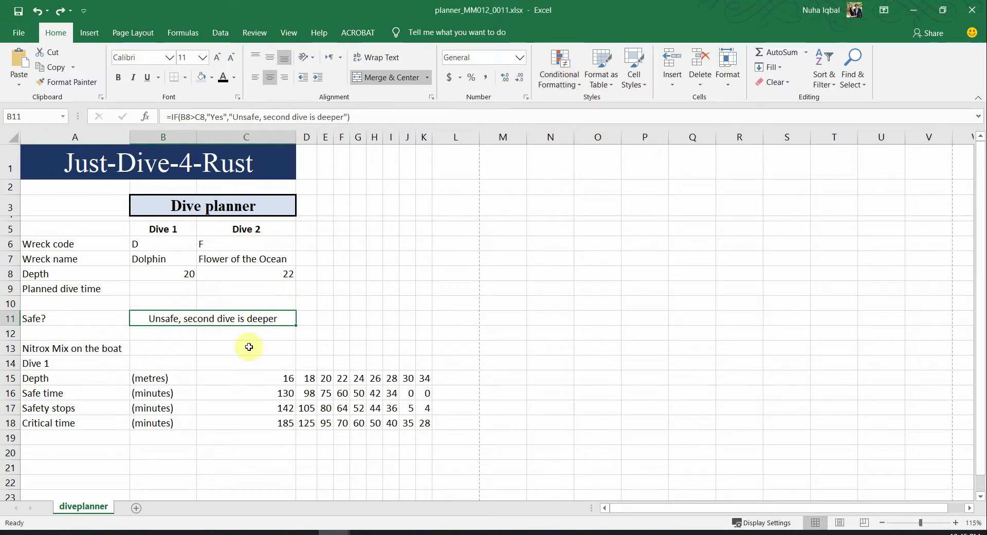
{"action": "left_click", "coordinate": [573, 83]}
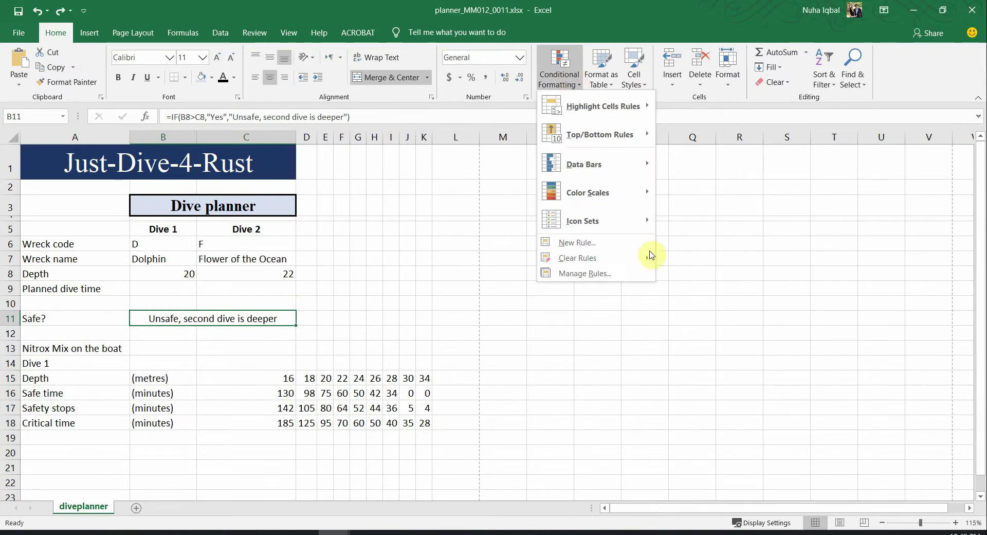
{"action": "left_click", "coordinate": [571, 242]}
{"action": "left_click_drag", "start_coordinate": [552, 154], "coordinate": [606, 208]}
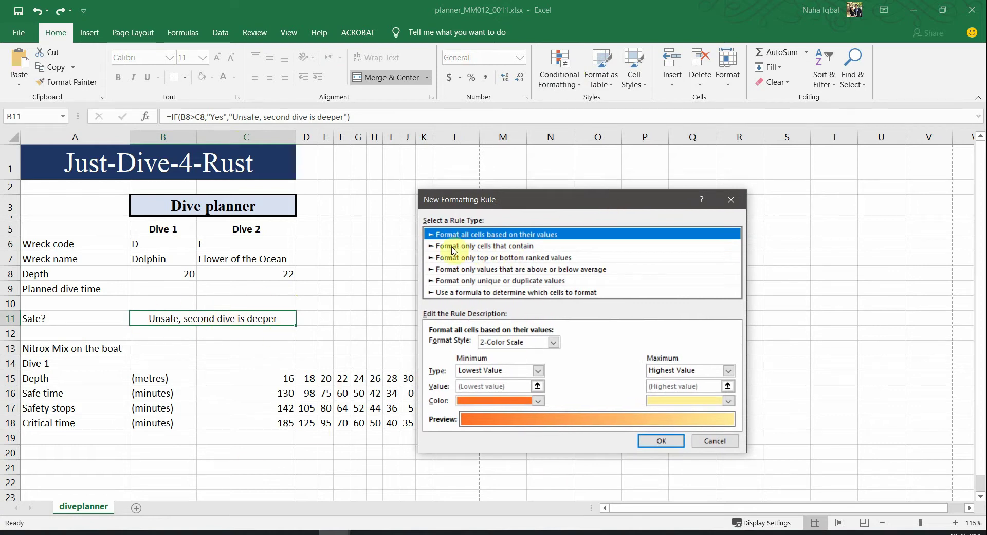
Make the rule format cells with specific text containing "Unsafe, second dive is deeper"
{"action": "left_click", "coordinate": [494, 248]}
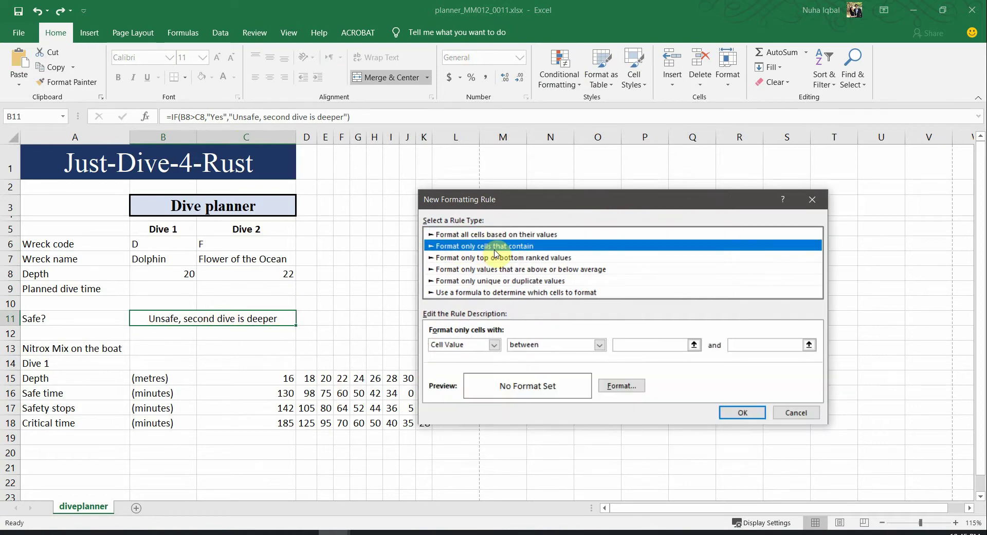
{"action": "left_click", "coordinate": [493, 345]}
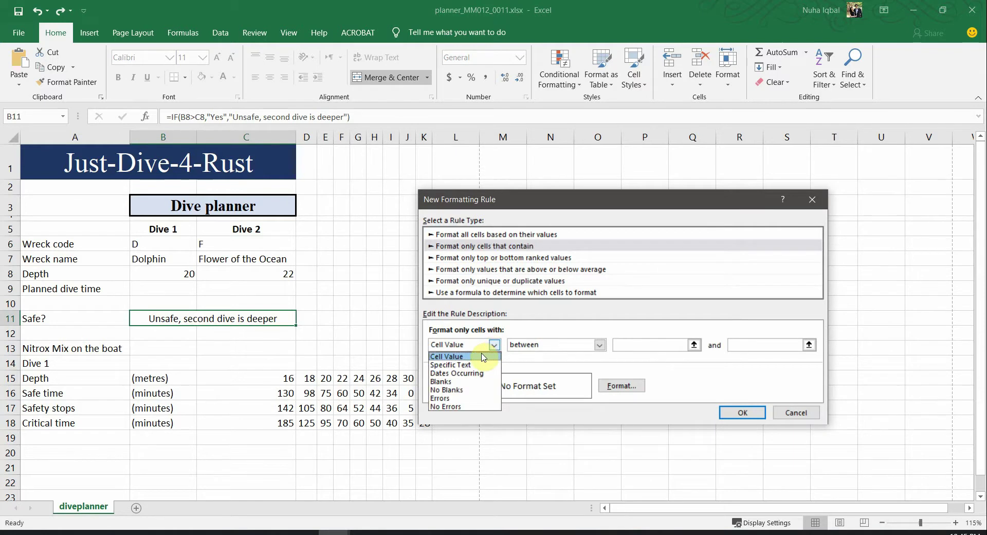
{"action": "left_click", "coordinate": [463, 365]}
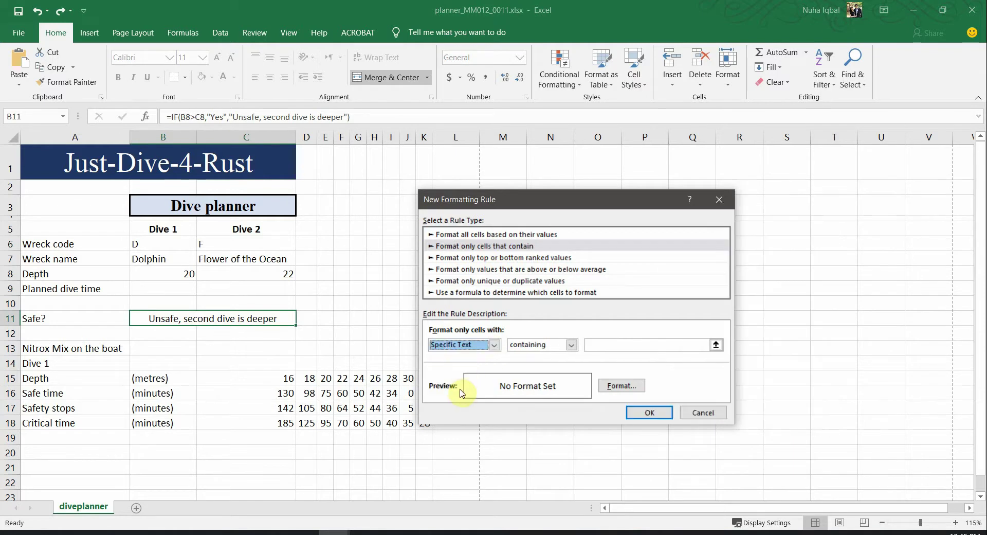
{"action": "left_click", "coordinate": [570, 345]}
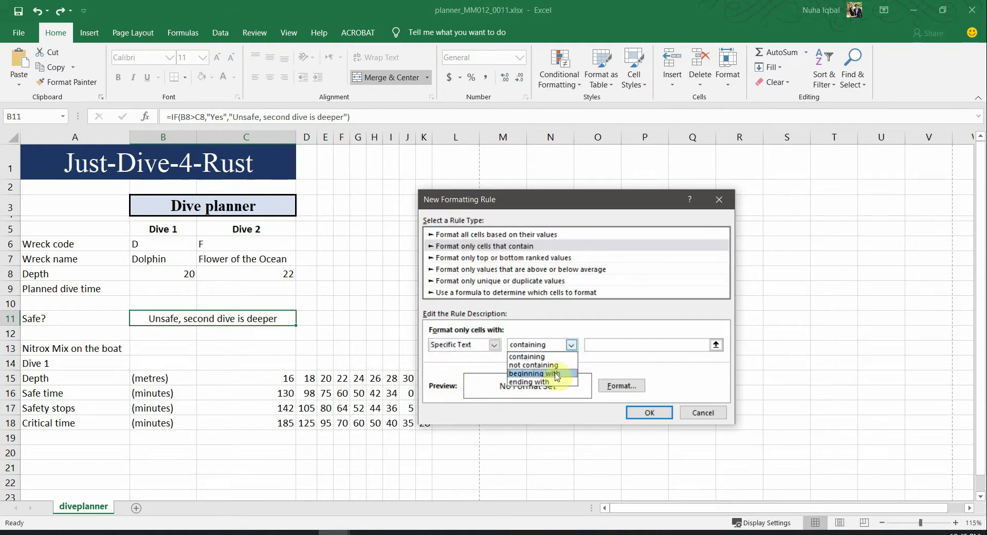
{"action": "left_click", "coordinate": [617, 344]}
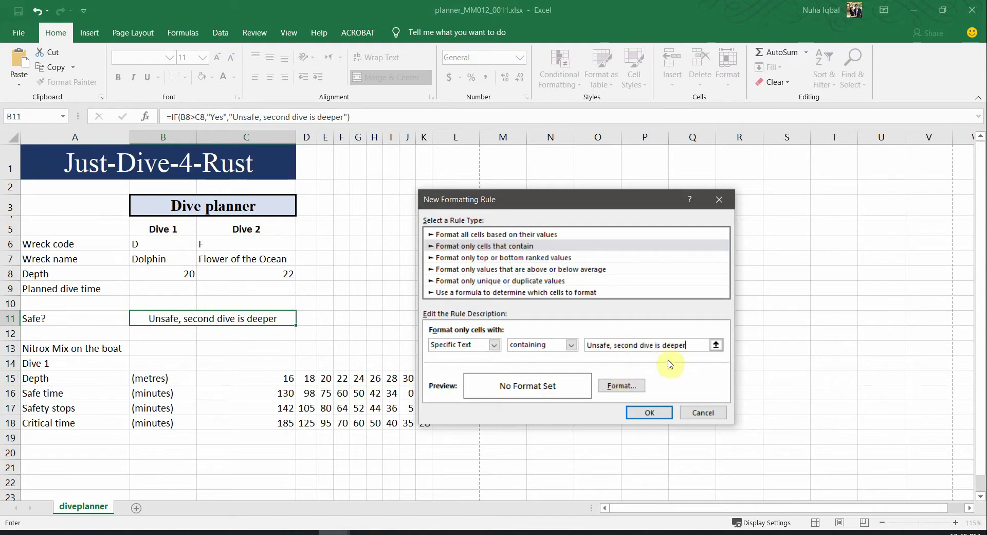
{"action": "left_click_drag", "start_coordinate": [585, 200], "coordinate": [576, 118]}
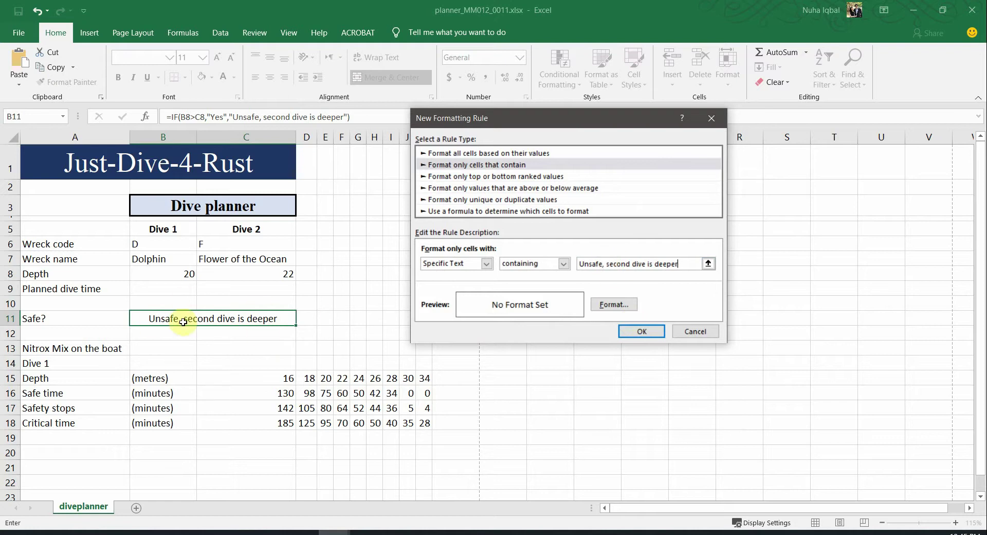
Open the rule's Format dialog and check the required red and white text colours in the task
{"action": "left_click", "coordinate": [611, 305]}
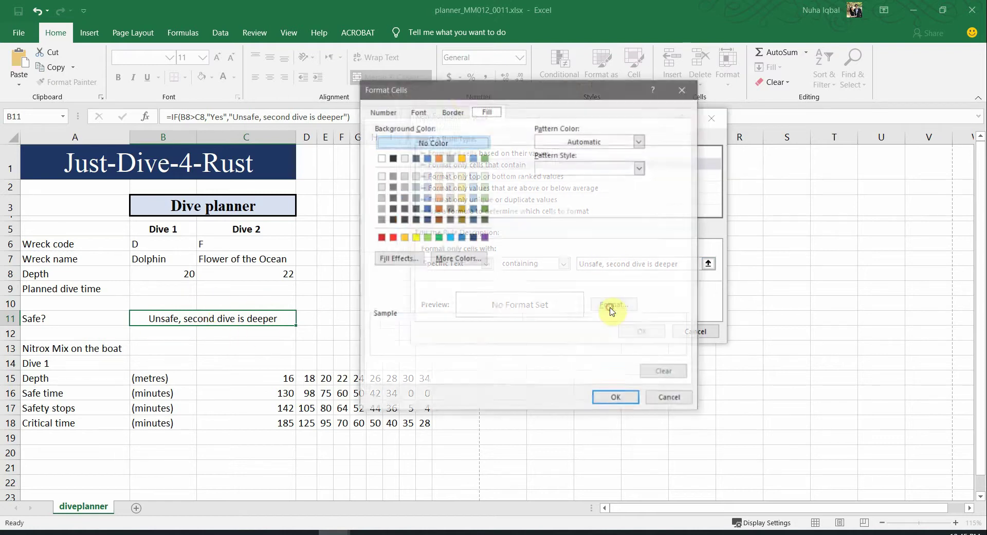
{"action": "left_click_drag", "start_coordinate": [465, 99], "coordinate": [508, 138]}
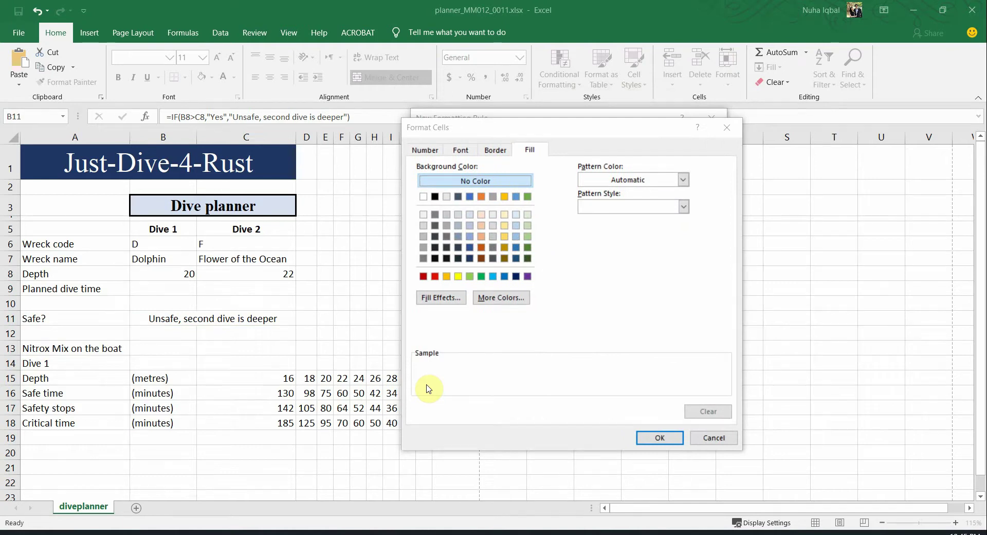
{"action": "key", "text": "alt+Tab"}
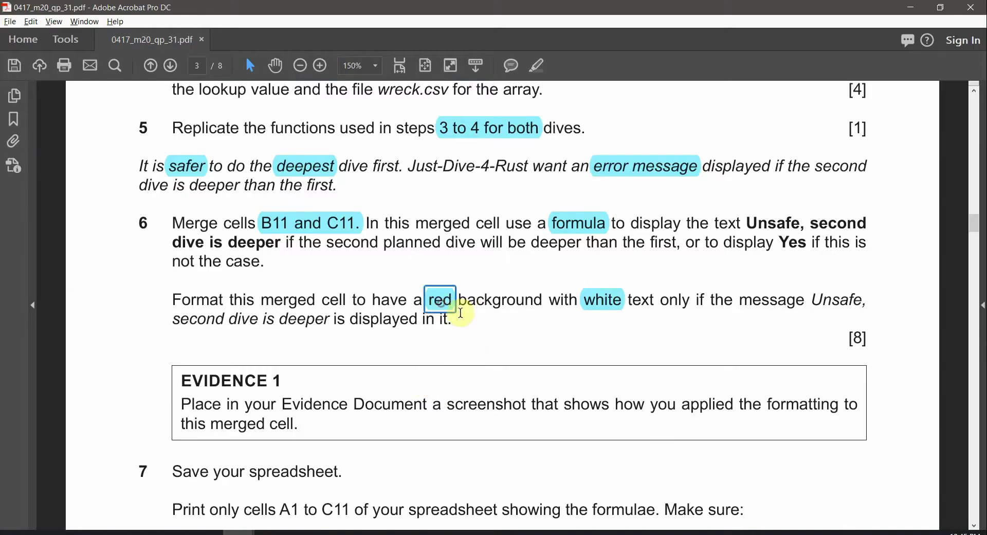
{"action": "left_click_drag", "start_coordinate": [516, 299], "coordinate": [437, 300]}
{"action": "double_click", "coordinate": [645, 300]}
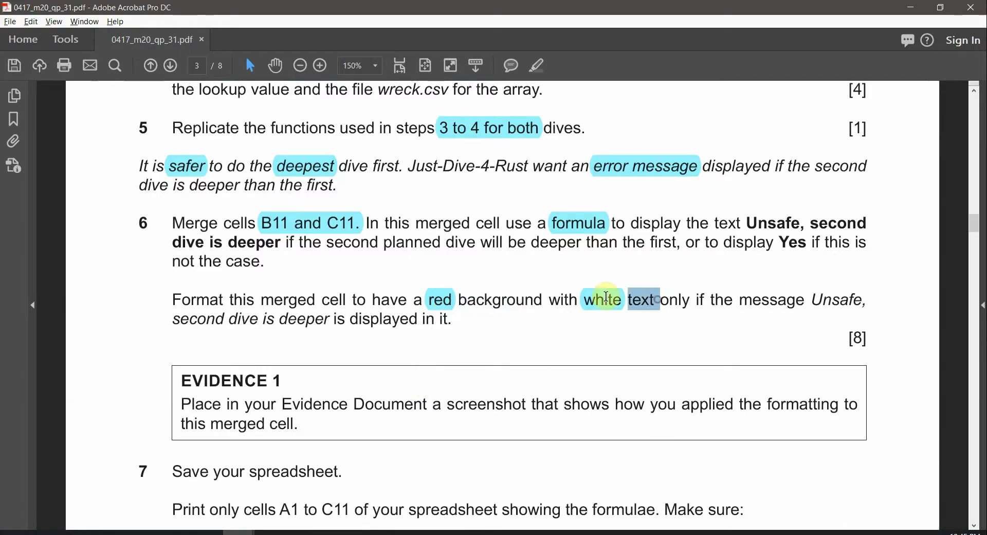
{"action": "left_click_drag", "start_coordinate": [606, 297], "coordinate": [599, 298]}
{"action": "key", "text": "alt+Tab"}
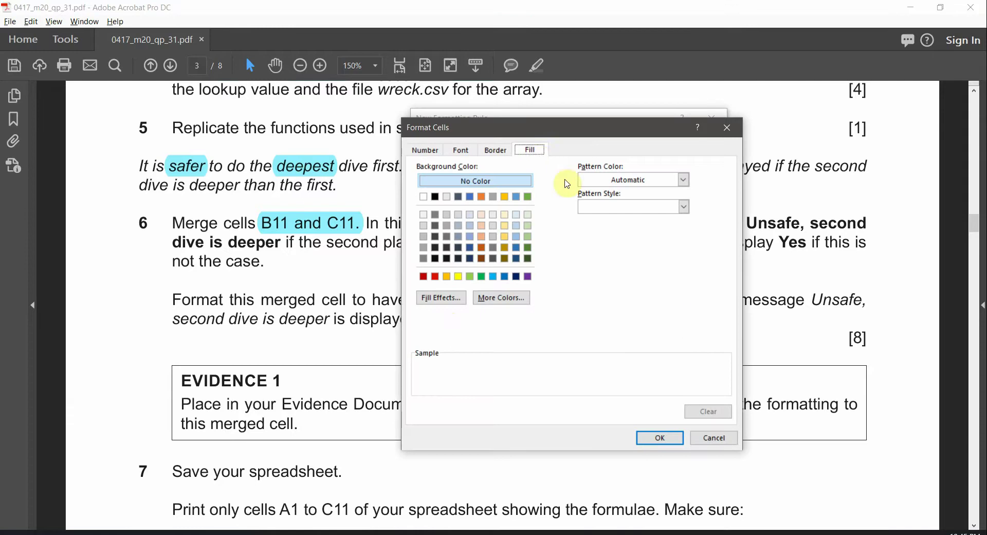
Give the rule a red fill and white font colour, and confirm both dialogs
{"action": "left_click", "coordinate": [437, 277]}
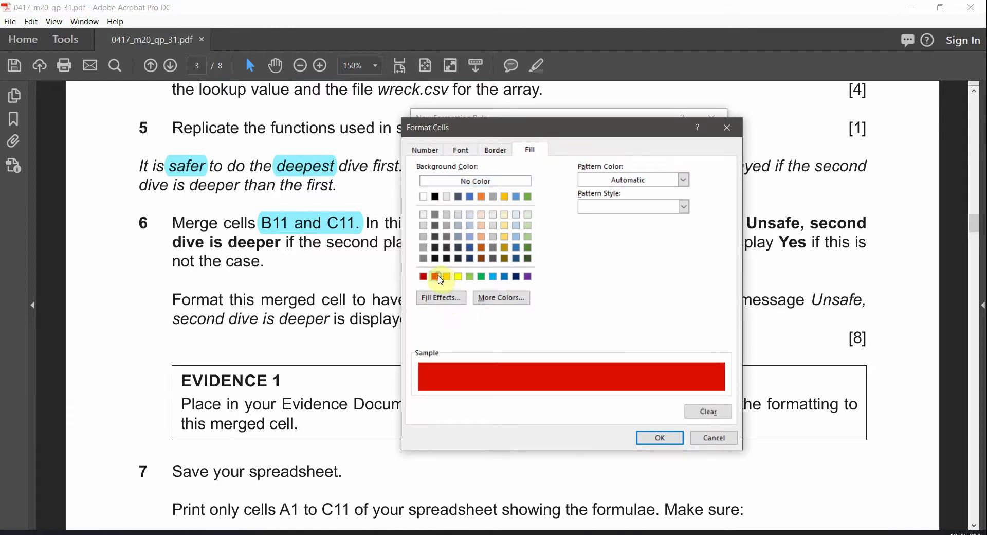
{"action": "left_click", "coordinate": [465, 153]}
{"action": "left_click", "coordinate": [659, 258]}
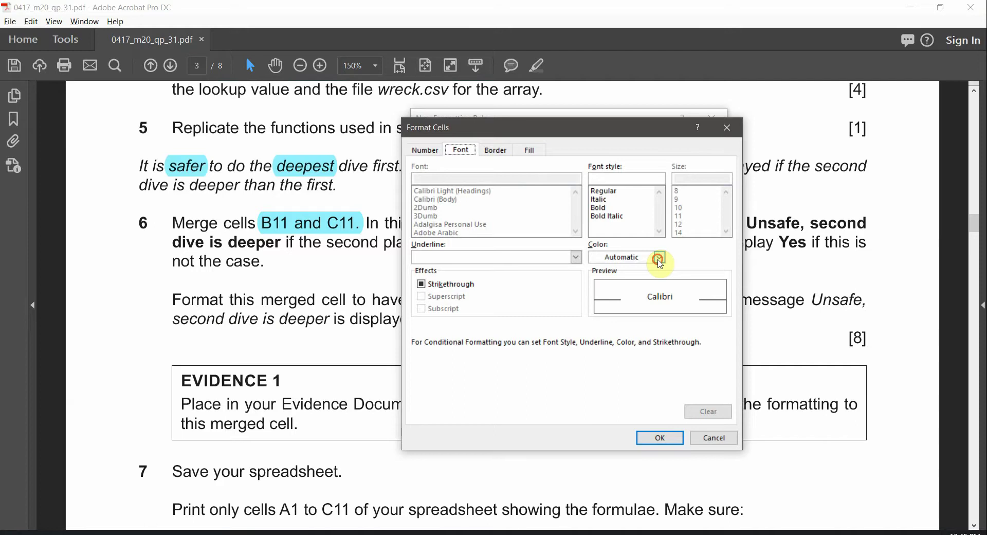
{"action": "left_click", "coordinate": [594, 300]}
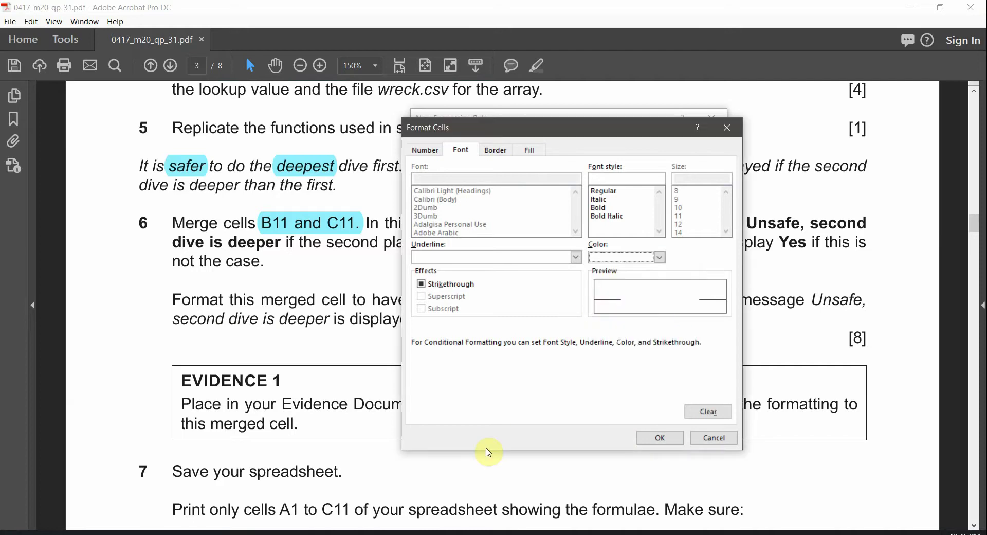
{"action": "left_click", "coordinate": [661, 439]}
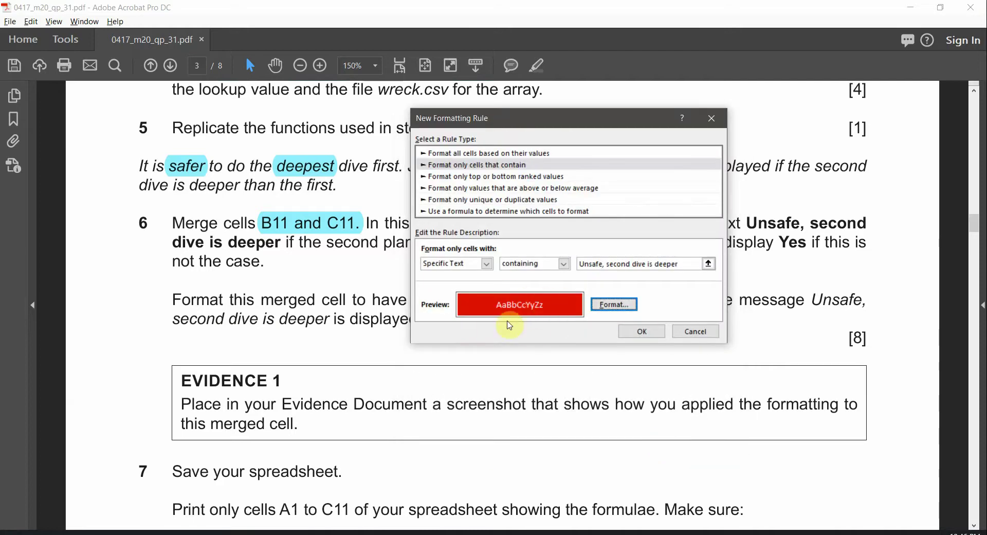
{"action": "left_click", "coordinate": [650, 331]}
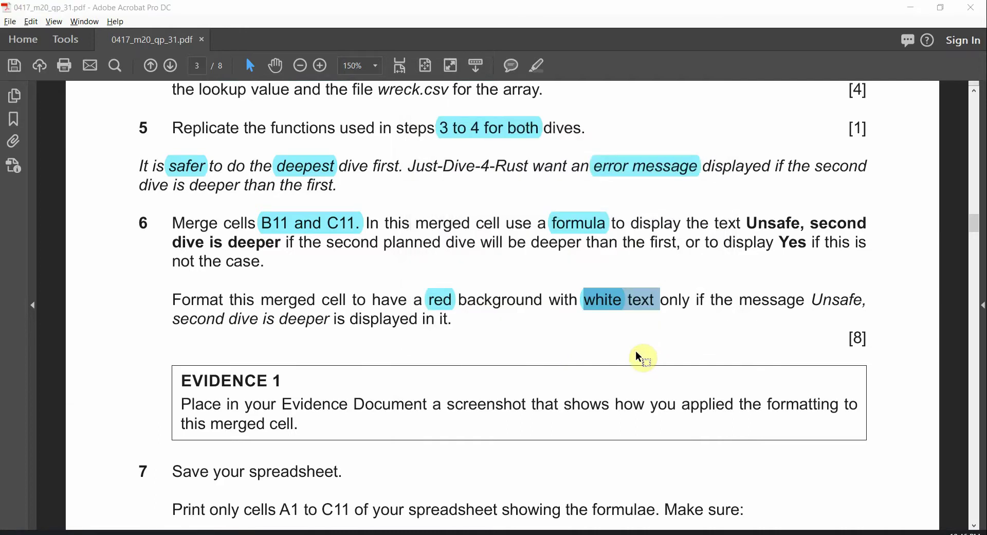
{"action": "key", "text": "alt+Tab"}
Test the rule with Dive 1 codes F then A and Dive 2 code D
{"action": "left_click", "coordinate": [228, 332]}
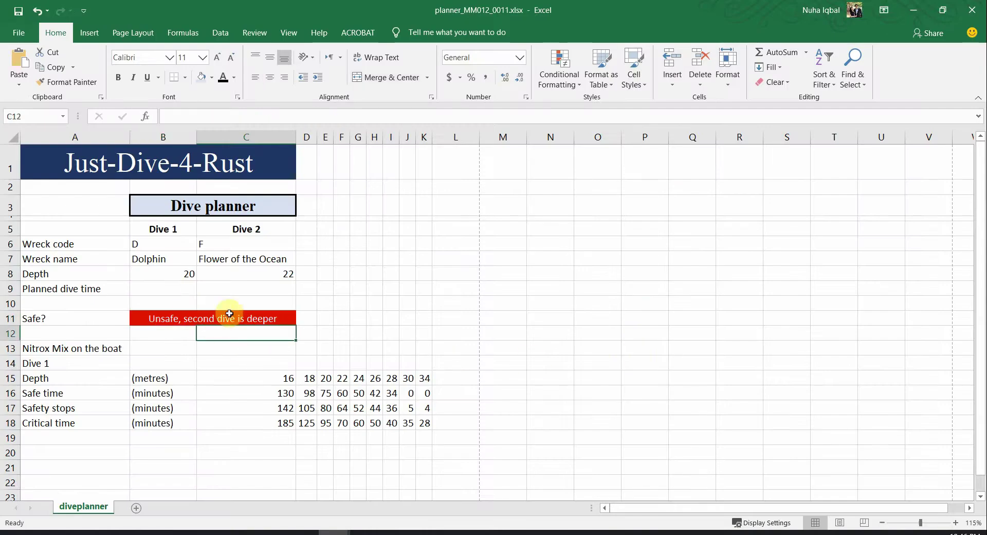
{"action": "left_click", "coordinate": [169, 244]}
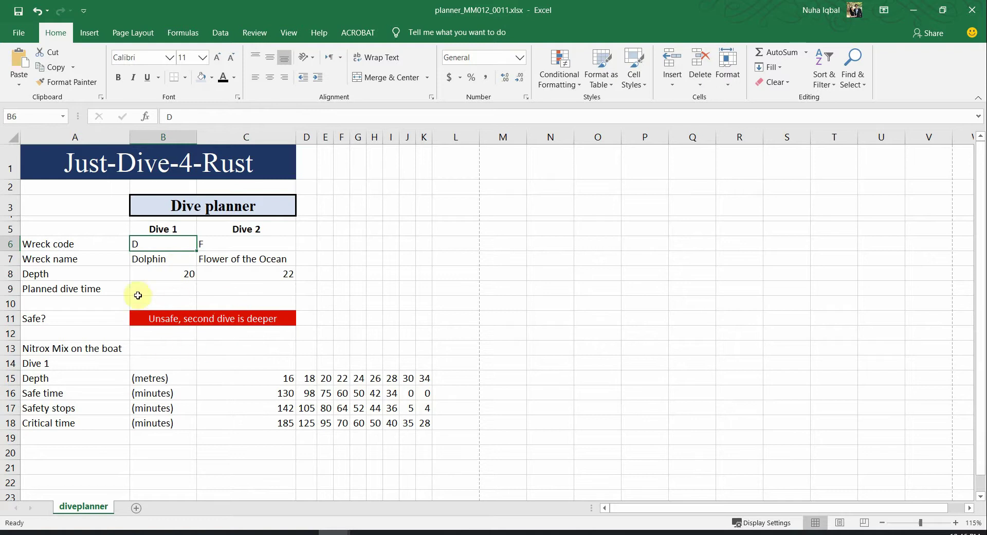
{"action": "type", "text": "F"}
{"action": "left_click", "coordinate": [248, 249]}
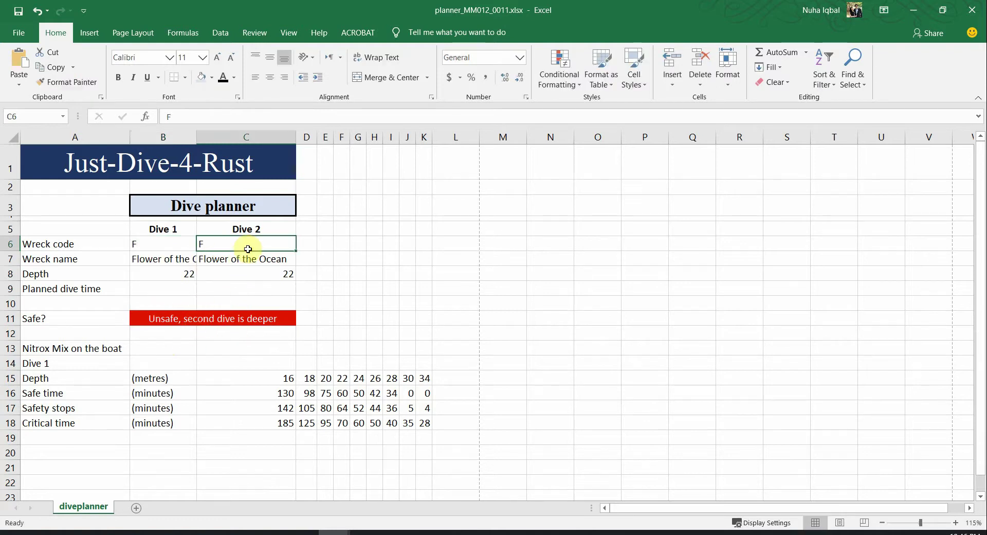
{"action": "type", "text": "D"}
{"action": "left_click", "coordinate": [267, 273]}
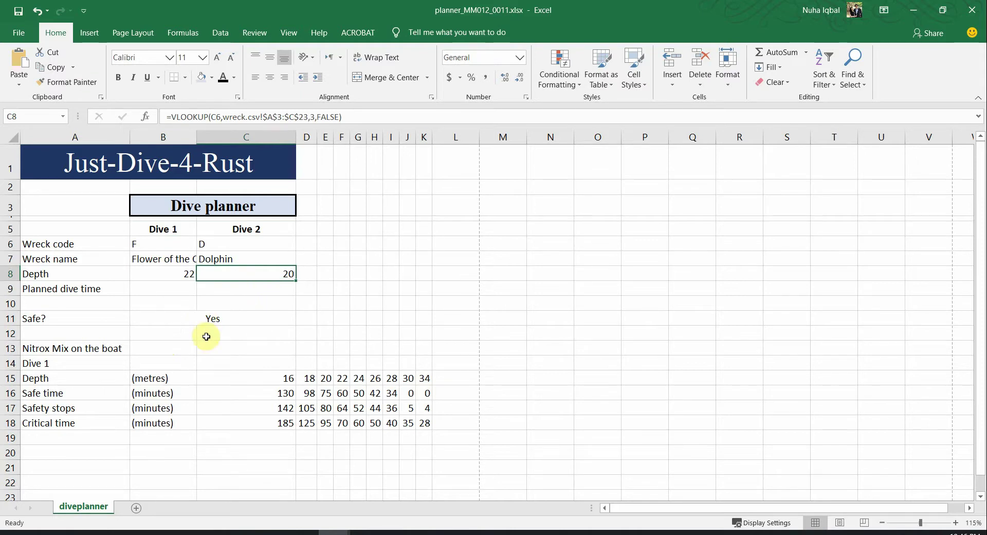
{"action": "left_click", "coordinate": [171, 246]}
{"action": "type", "text": "A"}
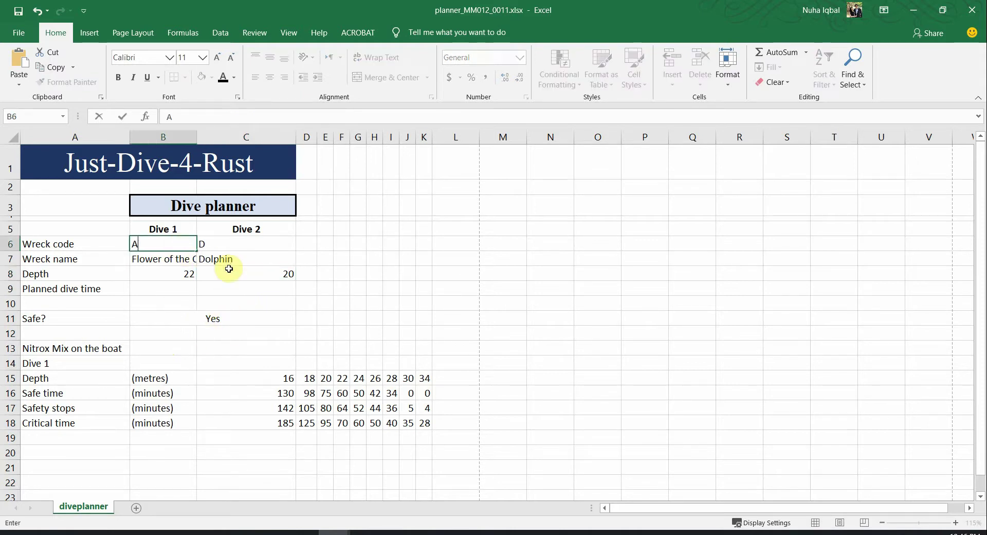
{"action": "left_click", "coordinate": [229, 268]}
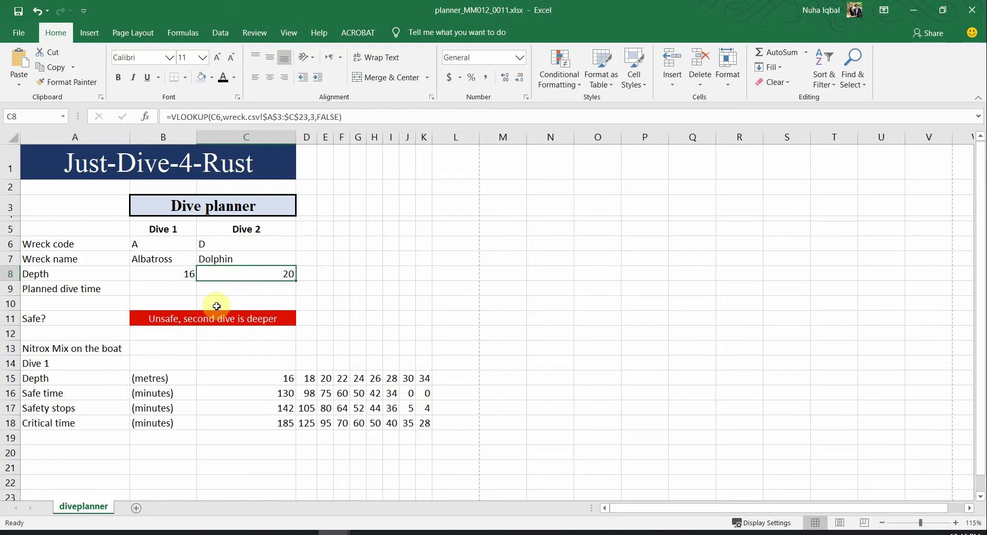
{"action": "key", "text": "alt+Tab"}
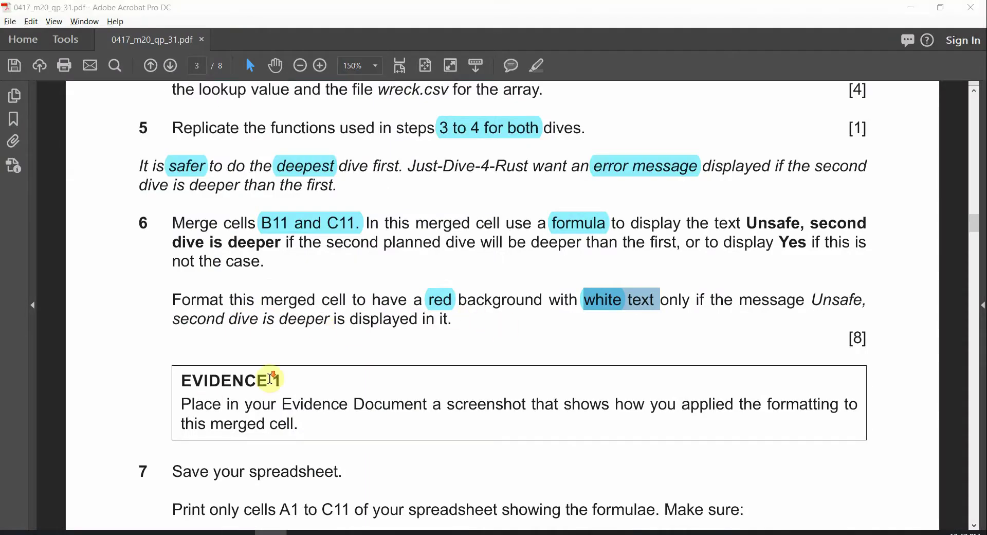
Highlight the EVIDENCE 1 heading in cyan, then return to the spreadsheet
{"action": "scroll", "coordinate": [273, 379], "scroll_direction": "down", "scroll_amount": 1}
{"action": "triple_click", "coordinate": [282, 338]}
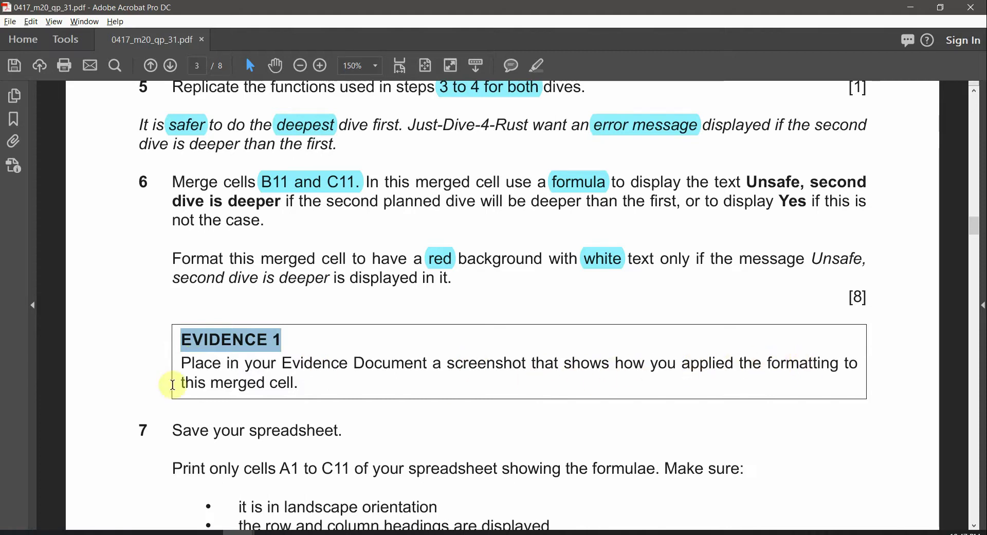
{"action": "left_click_drag", "start_coordinate": [294, 380], "coordinate": [188, 382]}
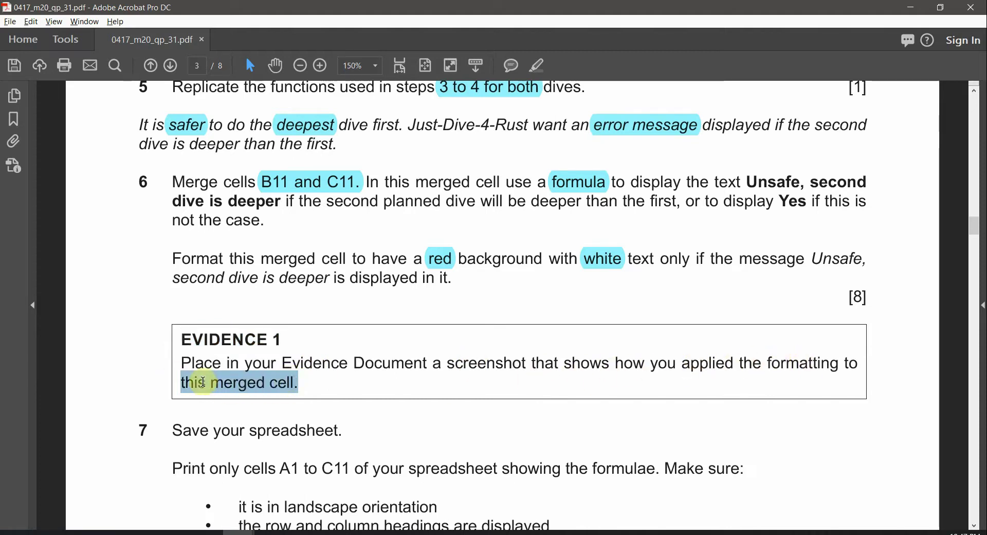
{"action": "triple_click", "coordinate": [276, 337]}
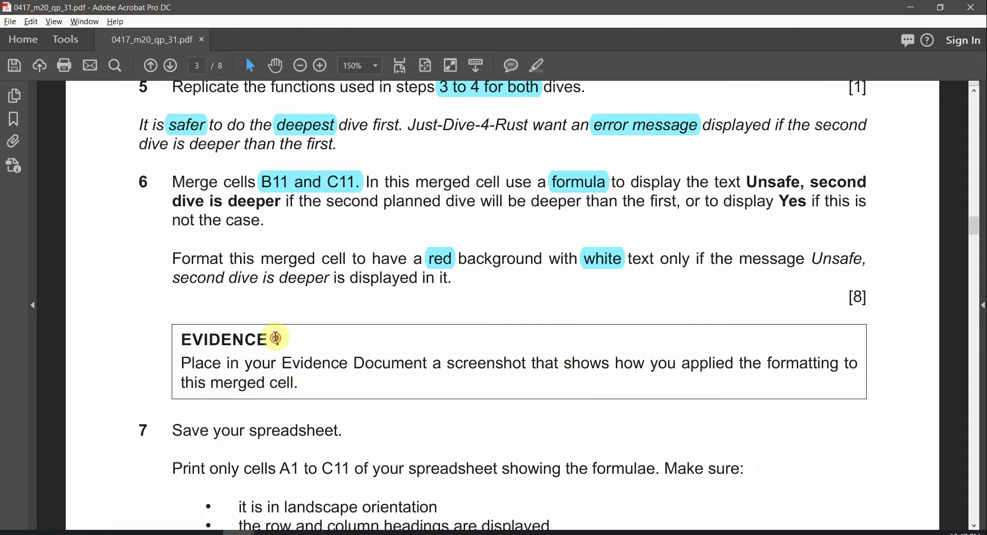
{"action": "left_click", "coordinate": [537, 65]}
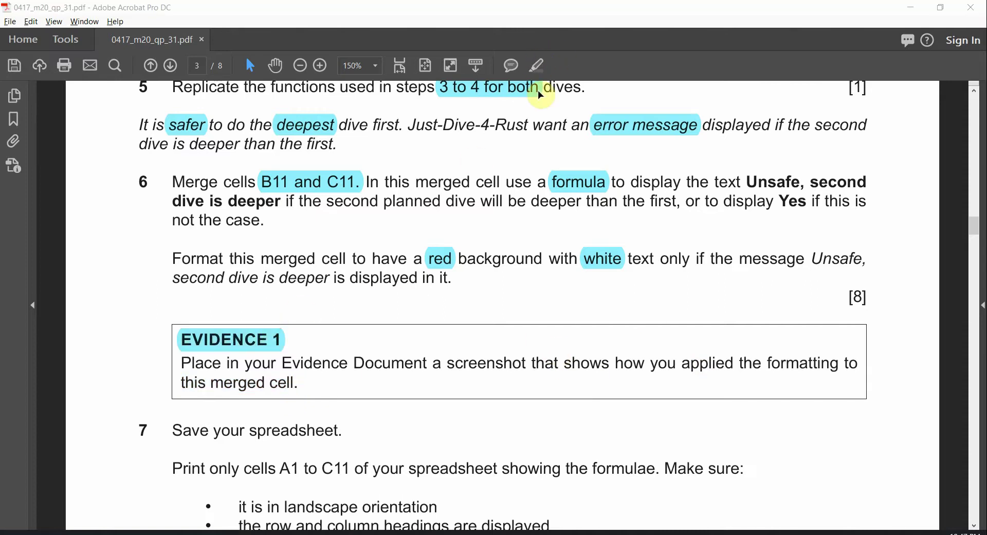
{"action": "key", "text": "alt+Tab"}
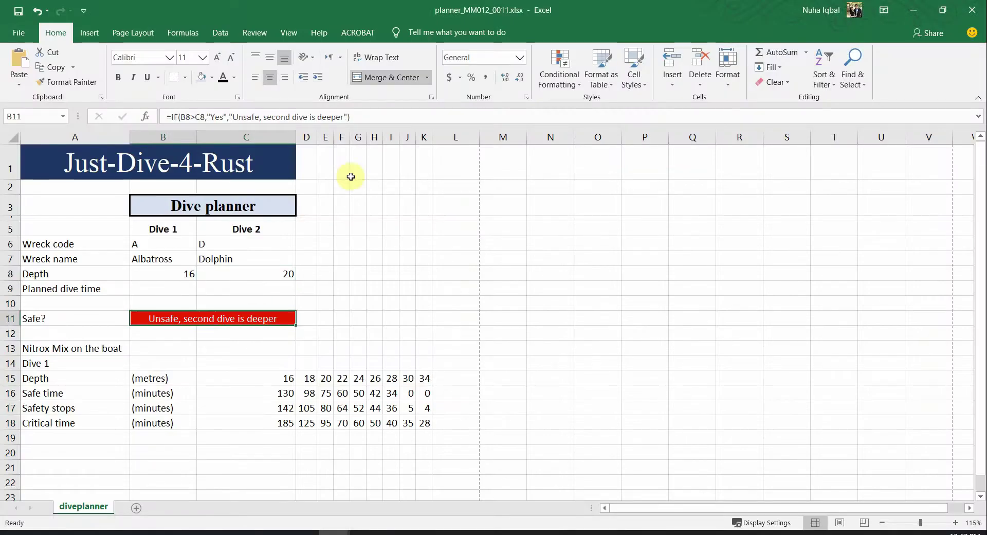
Open B11's red-fill text rule via Manage Rules and clip a screenshot of sheet and dialog
{"action": "left_click", "coordinate": [560, 77]}
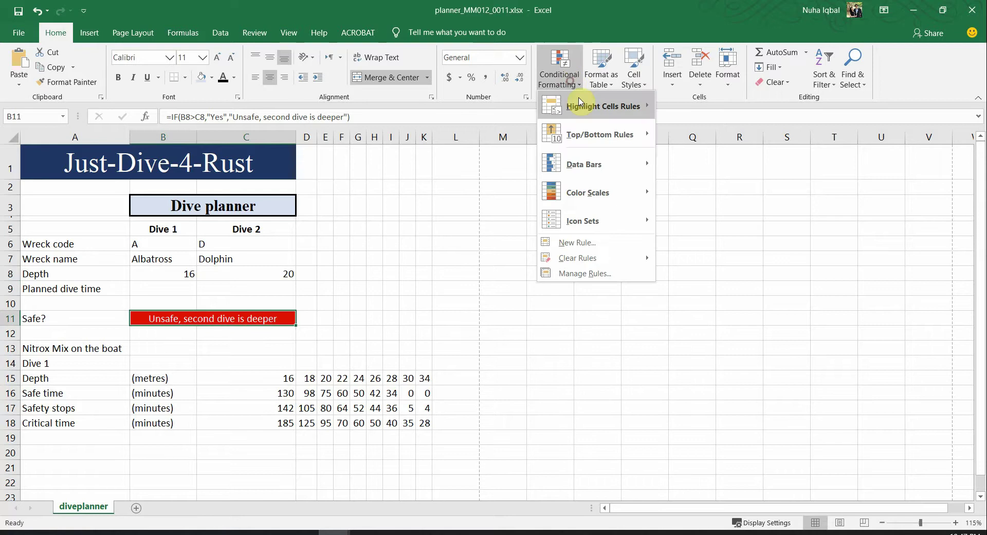
{"action": "left_click", "coordinate": [572, 274]}
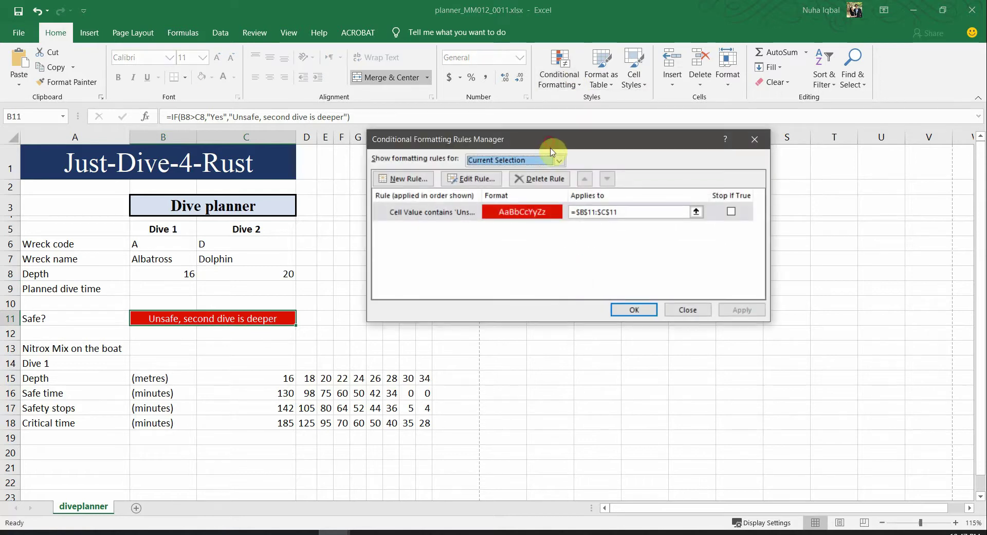
{"action": "left_click_drag", "start_coordinate": [551, 148], "coordinate": [541, 176]}
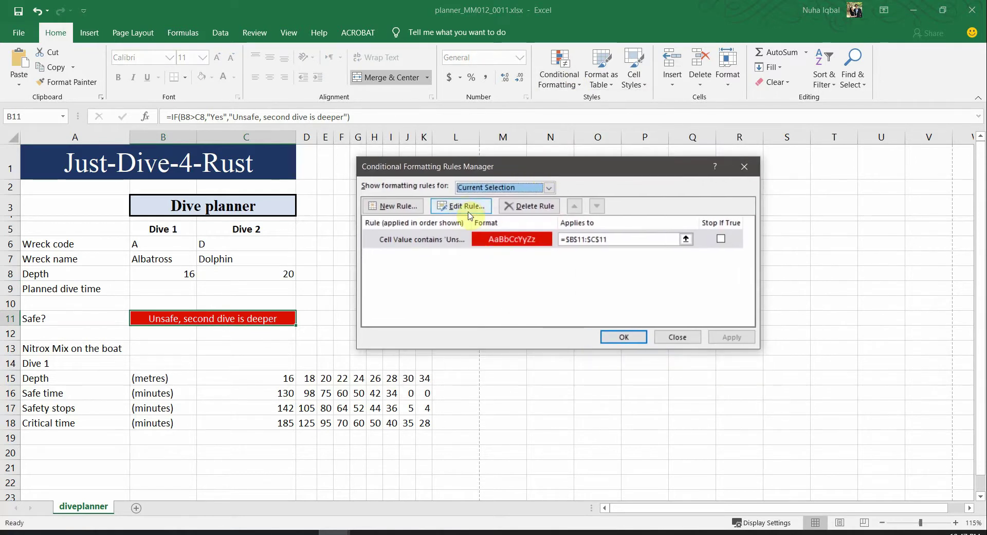
{"action": "left_click", "coordinate": [461, 208]}
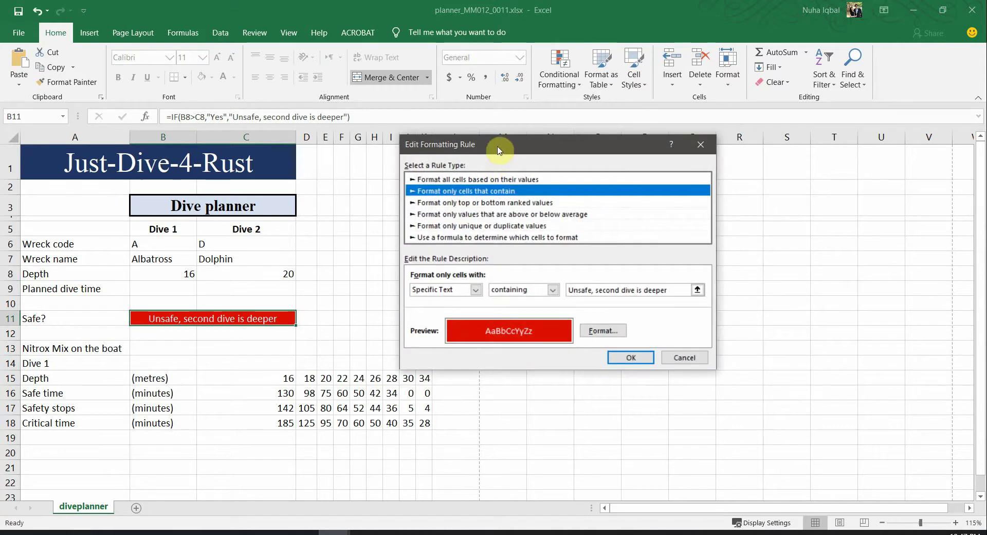
{"action": "left_click_drag", "start_coordinate": [500, 153], "coordinate": [402, 144]}
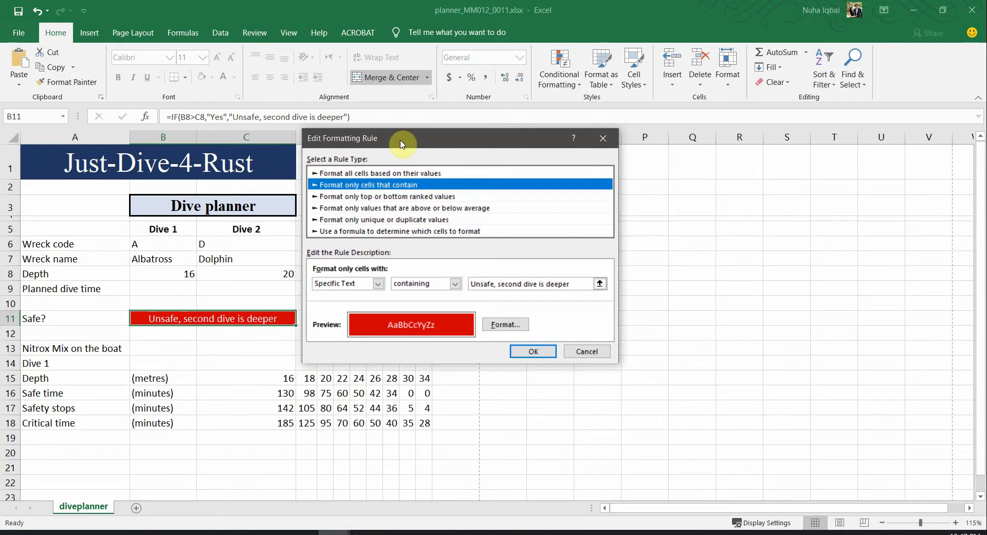
{"action": "key", "text": "super+shift+s"}
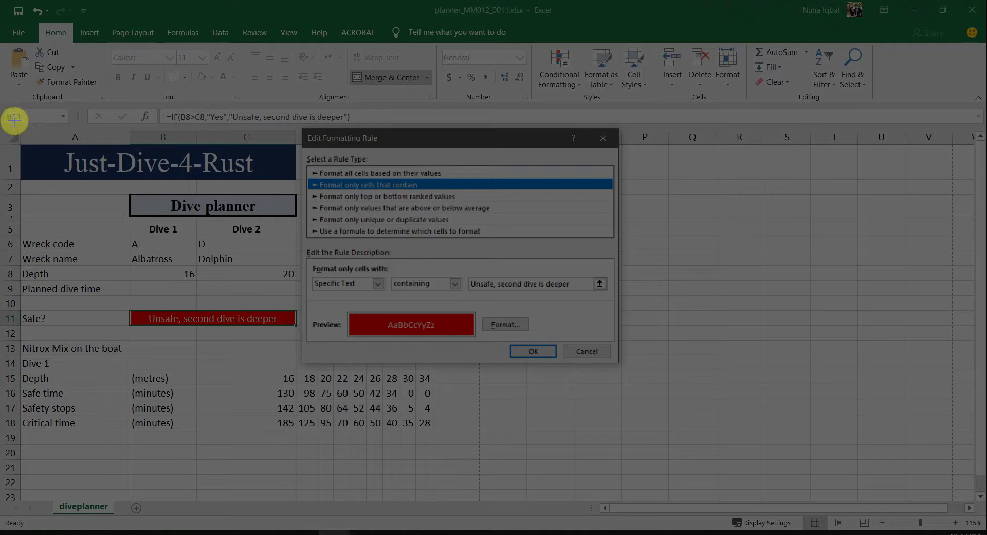
{"action": "left_click_drag", "start_coordinate": [8, 120], "coordinate": [625, 369]}
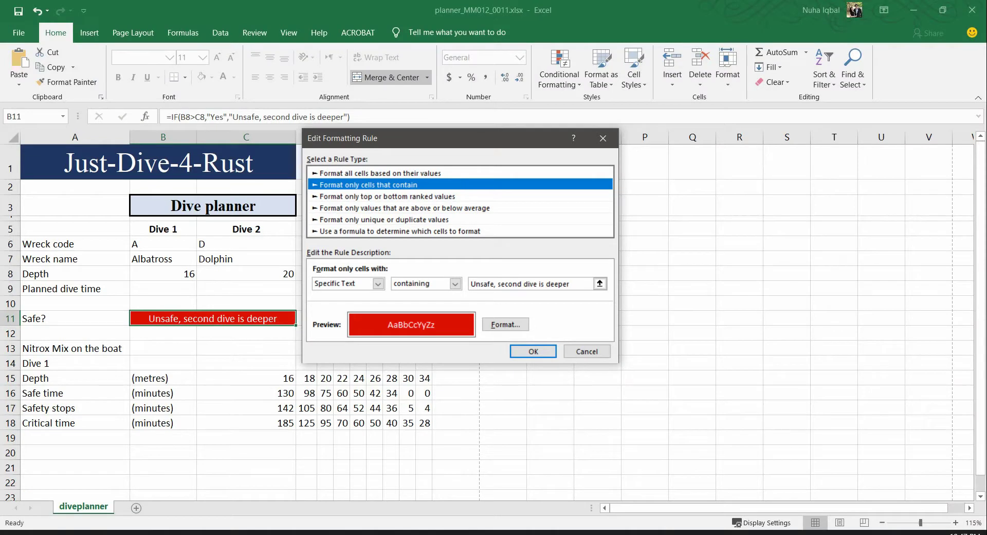
Type the Evidence 1 heading and paste the formatting-rule screenshot below it, enlarged
{"action": "key", "text": "alt+Tab"}
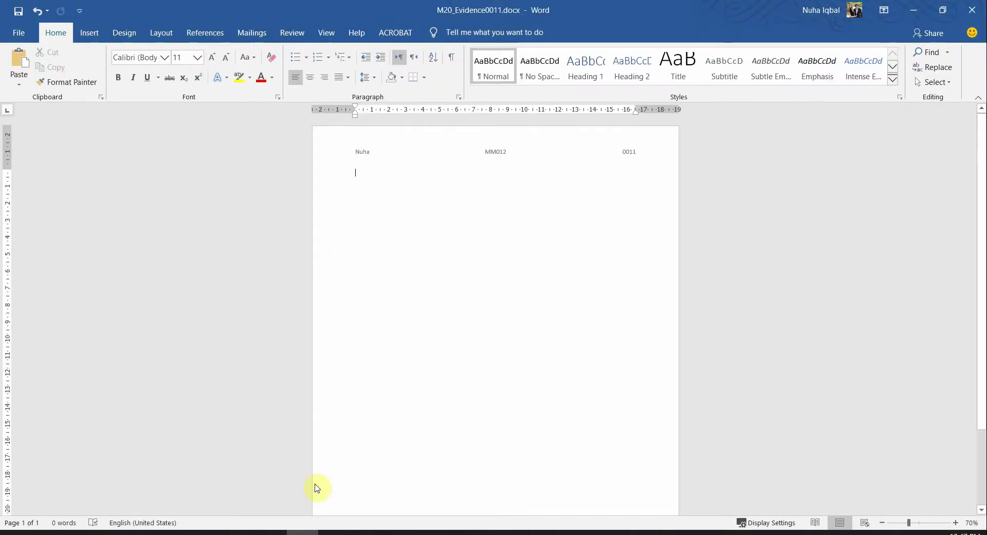
{"action": "type", "text": "Evid"}
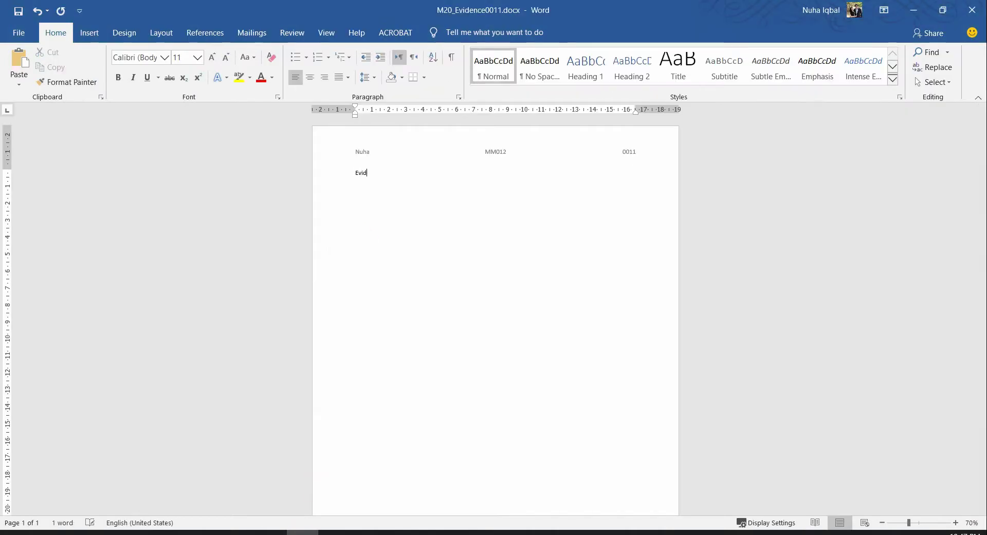
{"action": "type", "text": "ence"}
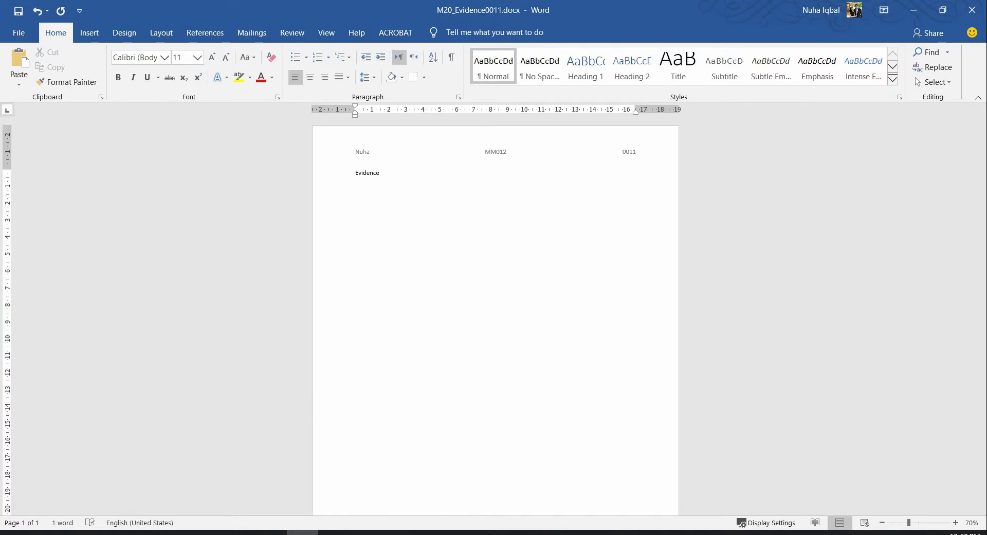
{"action": "type", "text": " 1"}
{"action": "key", "text": "ctrl+v"}
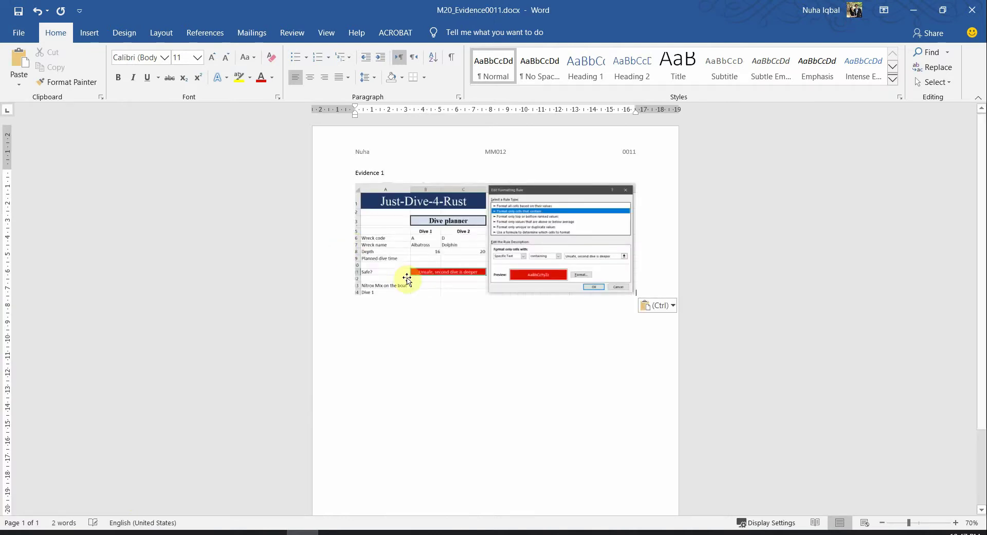
{"action": "scroll", "coordinate": [452, 300], "scroll_direction": "up", "scroll_amount": 4, "text": "ctrl"}
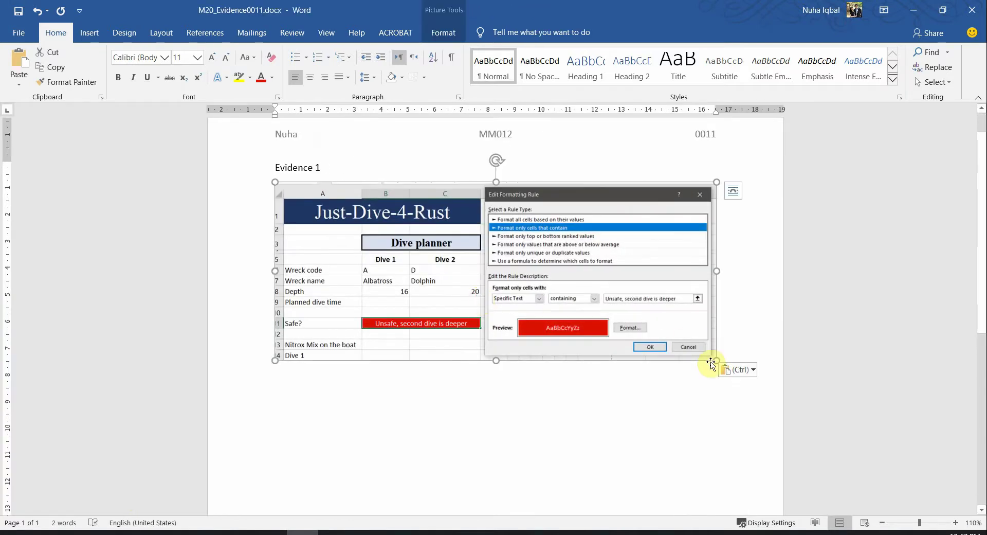
{"action": "left_click_drag", "start_coordinate": [713, 360], "coordinate": [740, 374]}
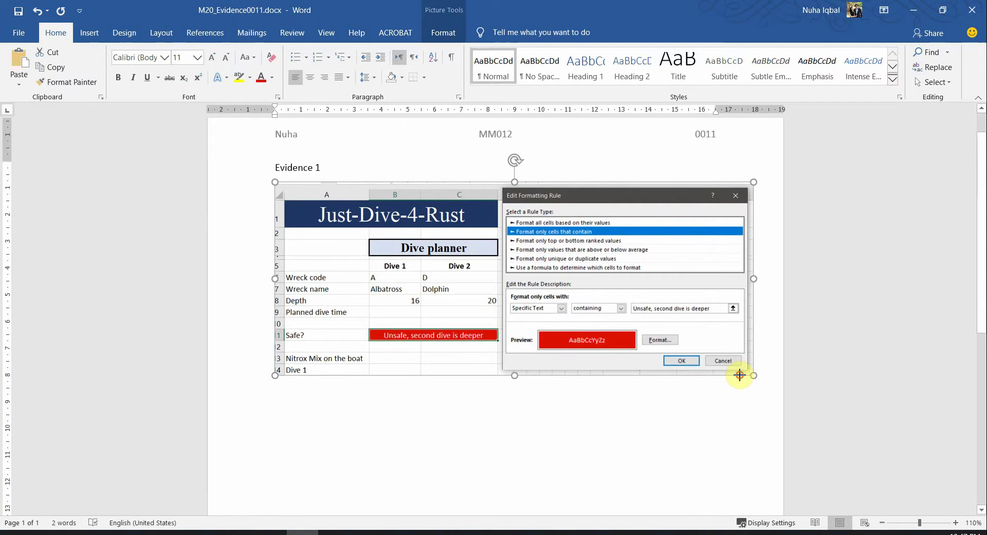
Make the Evidence 1 heading bold and two sizes larger
{"action": "triple_click", "coordinate": [318, 168]}
{"action": "left_click", "coordinate": [325, 149]}
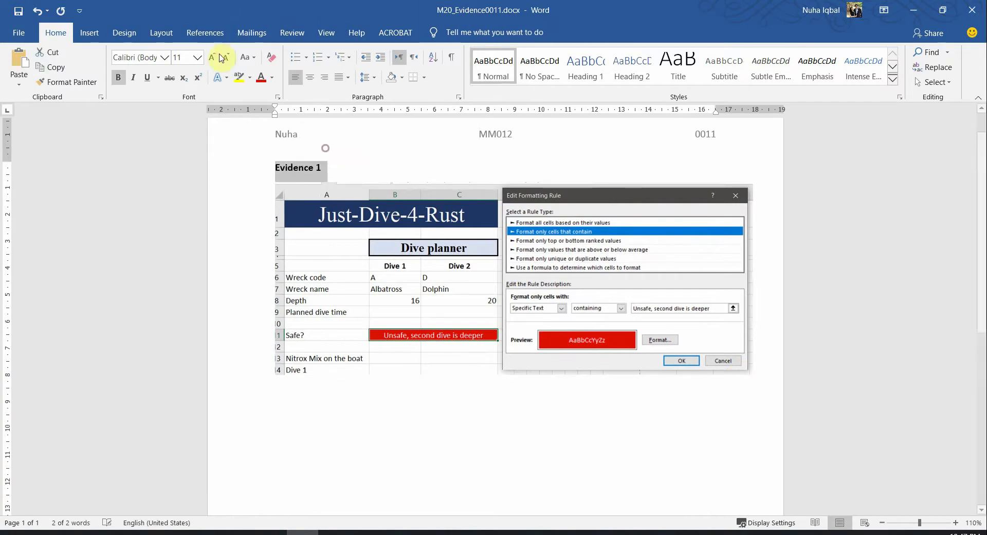
{"action": "left_click", "coordinate": [214, 56]}
{"action": "left_click", "coordinate": [213, 56]}
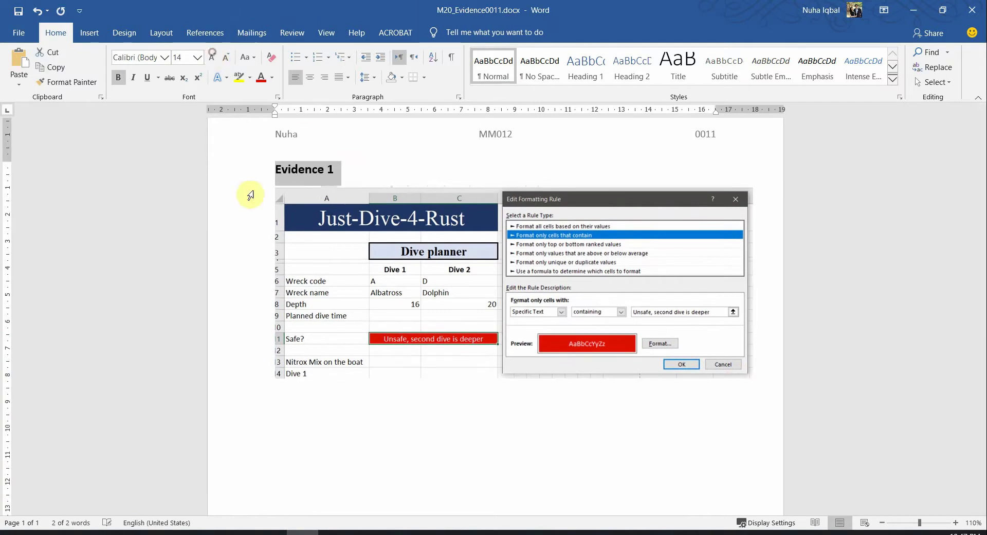
{"action": "left_click", "coordinate": [375, 391]}
{"action": "triple_click", "coordinate": [308, 168]}
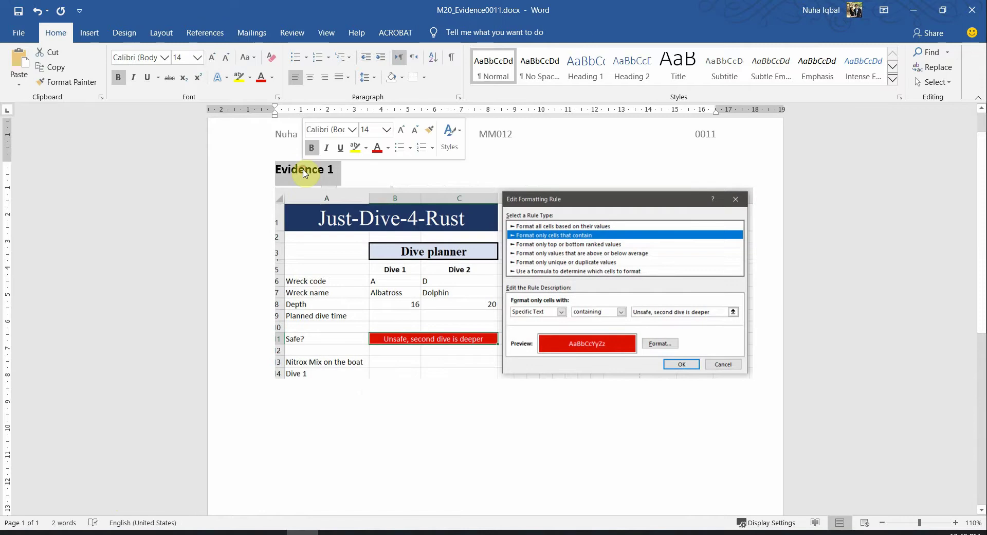
Add an Evidence 2 heading below the screenshot
{"action": "left_click", "coordinate": [556, 377]}
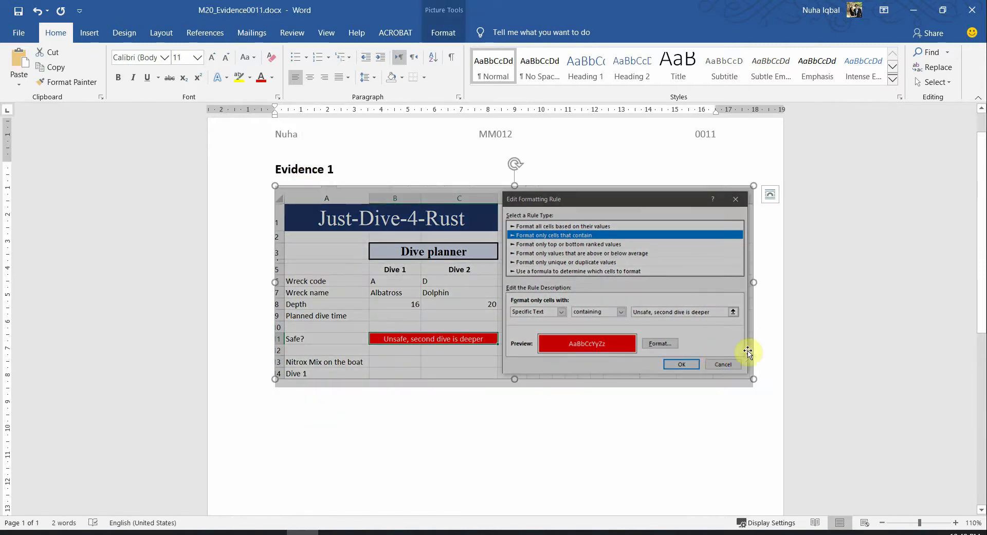
{"action": "left_click", "coordinate": [765, 352]}
{"action": "key", "text": "Return"}
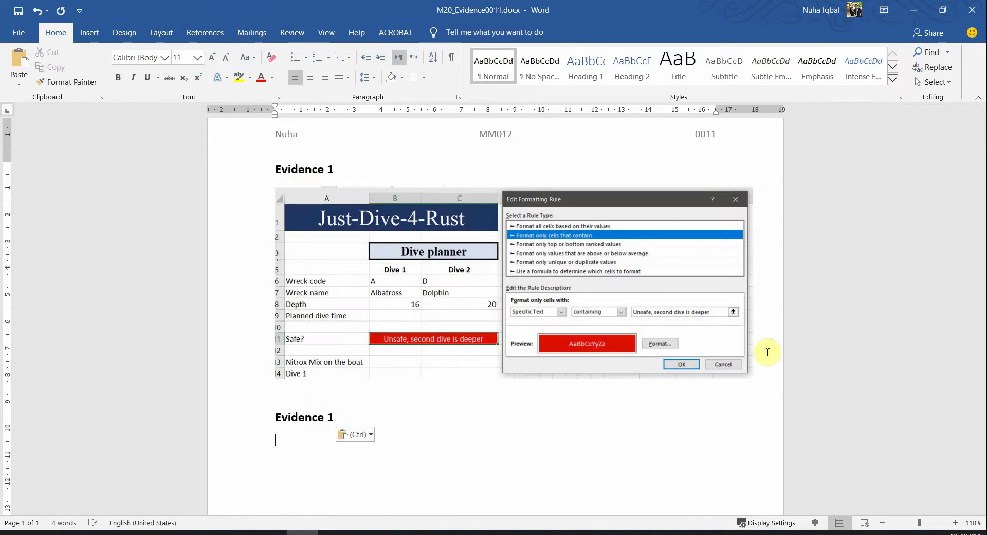
{"action": "key", "text": "BackSpace"}
{"action": "type", "text": "2"}
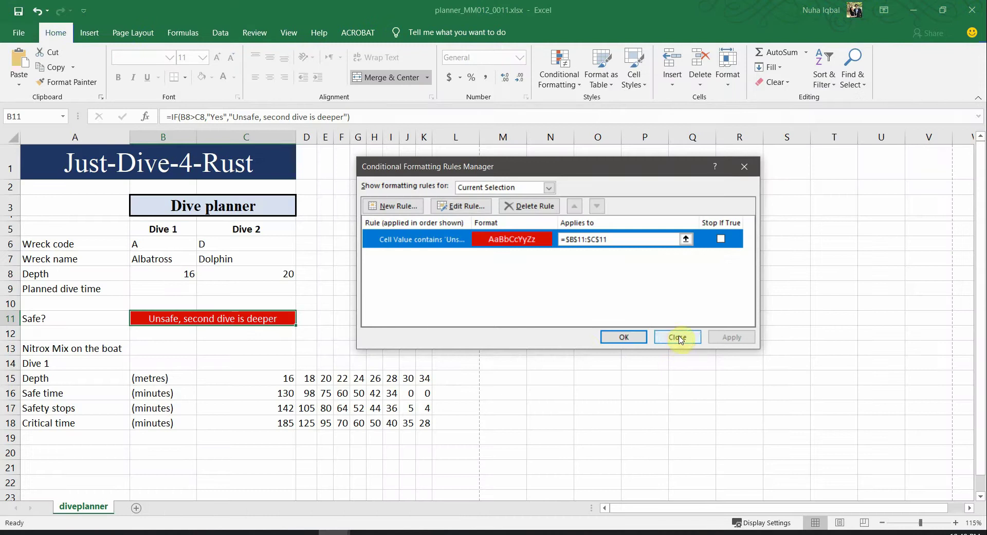
{"action": "left_click", "coordinate": [680, 337]}
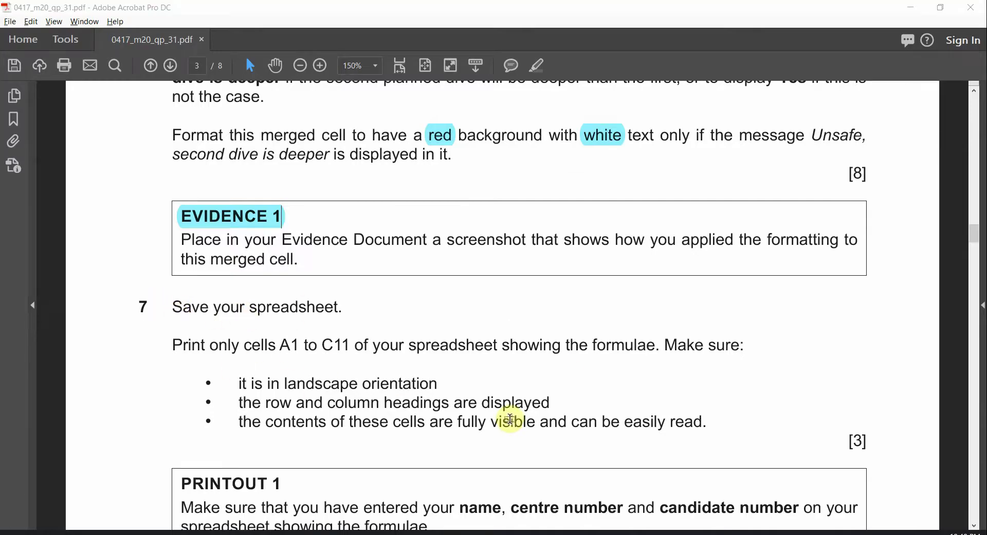
Highlight 'A1 to C11 of' in task 7 of the exam paper
{"action": "key", "text": "alt+Tab"}
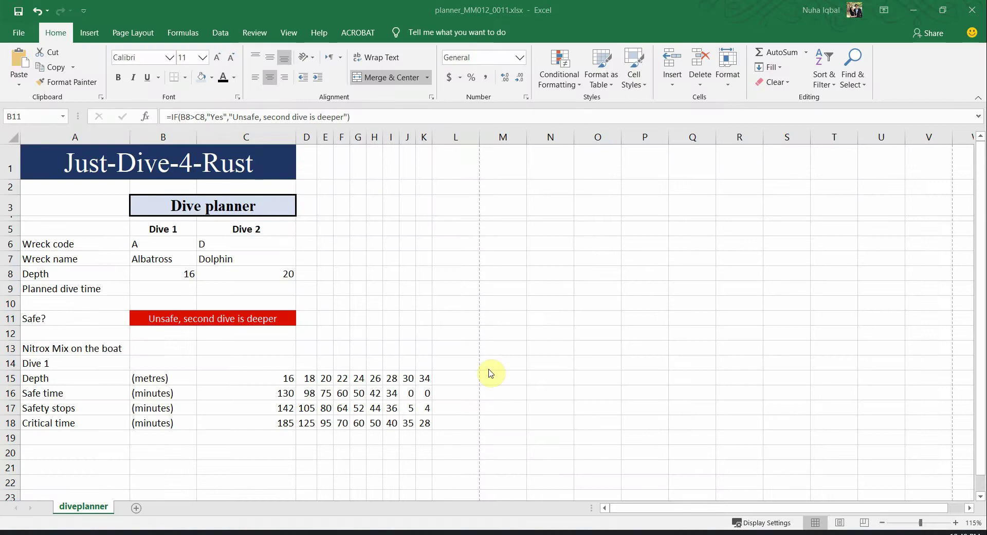
{"action": "key", "text": "alt+Tab"}
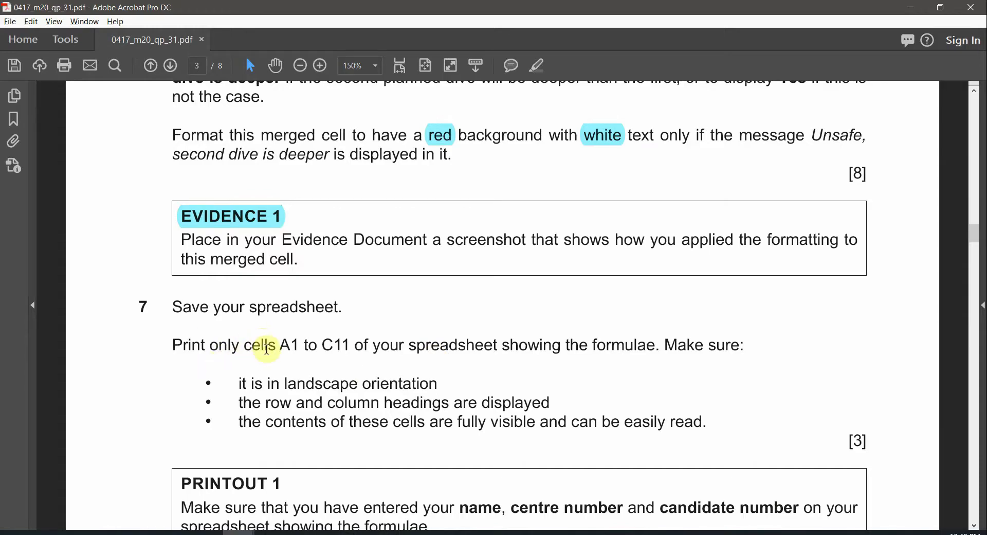
{"action": "left_click_drag", "start_coordinate": [280, 346], "coordinate": [368, 346]}
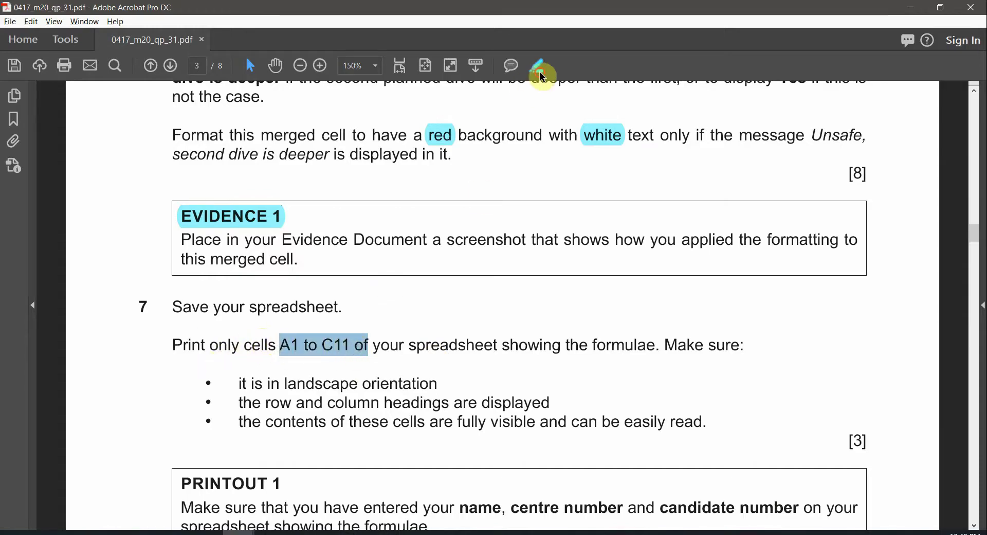
{"action": "left_click", "coordinate": [541, 77]}
Highlight 'formulae.' and select the three printing requirement bullets
{"action": "scroll", "coordinate": [550, 406], "scroll_direction": "down", "scroll_amount": 1}
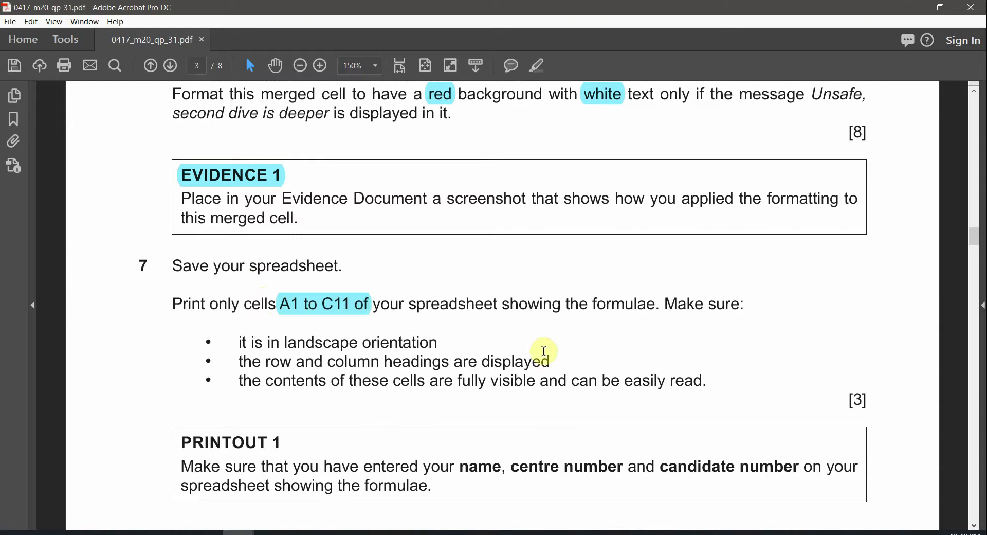
{"action": "double_click", "coordinate": [608, 300]}
{"action": "left_click", "coordinate": [538, 66]}
{"action": "scroll", "coordinate": [340, 355], "scroll_direction": "down", "scroll_amount": 1}
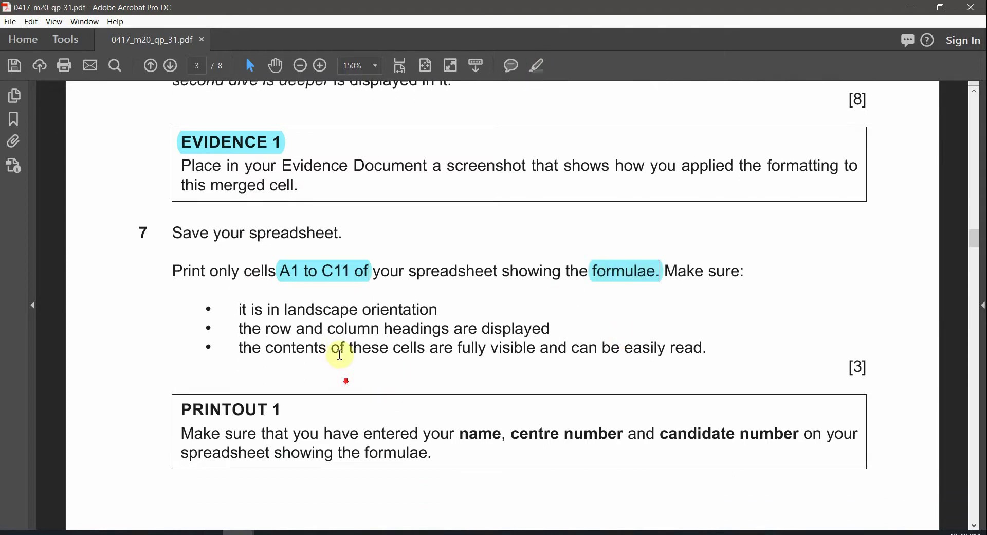
{"action": "left_click_drag", "start_coordinate": [237, 308], "coordinate": [567, 350]}
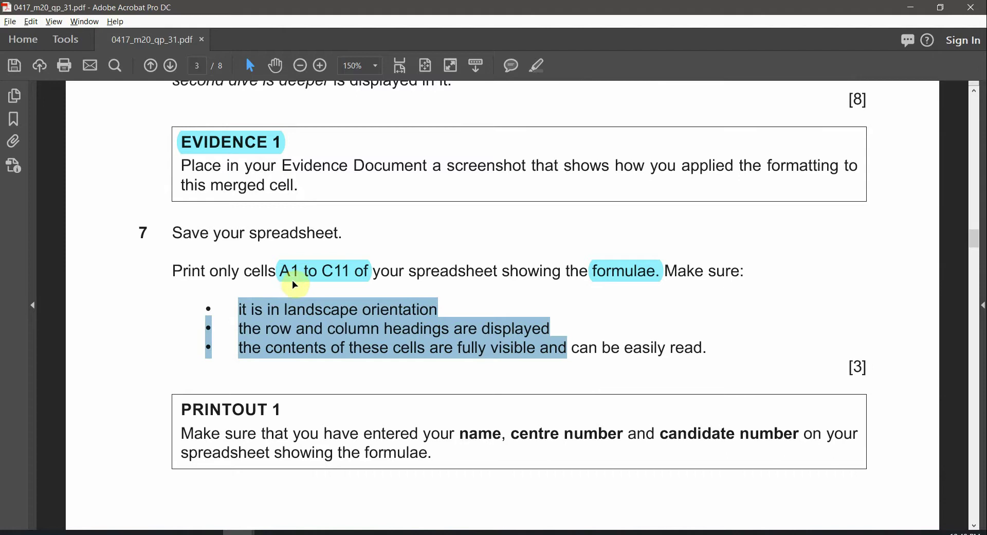
{"action": "key", "text": "alt+Tab"}
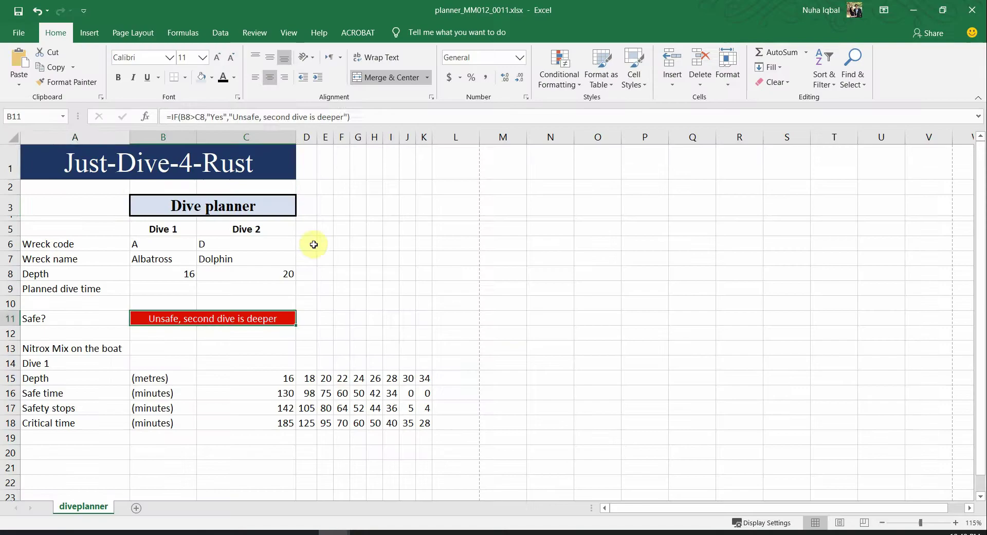
Turn on Show Formulas so the planner displays formulas instead of results
{"action": "left_click", "coordinate": [47, 163]}
{"action": "left_click_drag", "start_coordinate": [48, 164], "coordinate": [286, 324]}
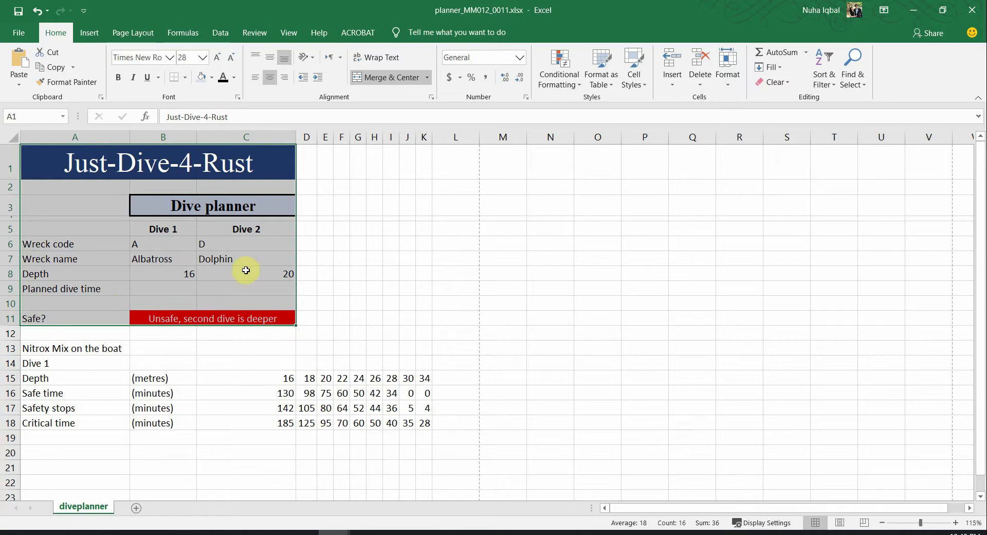
{"action": "key", "text": "alt+Tab"}
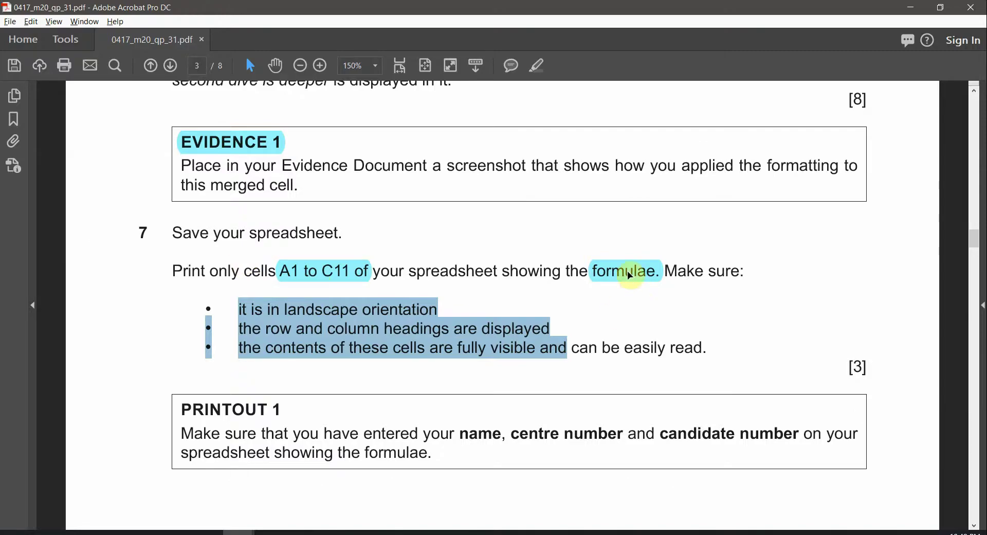
{"action": "left_click", "coordinate": [596, 278]}
{"action": "key", "text": "alt+Tab"}
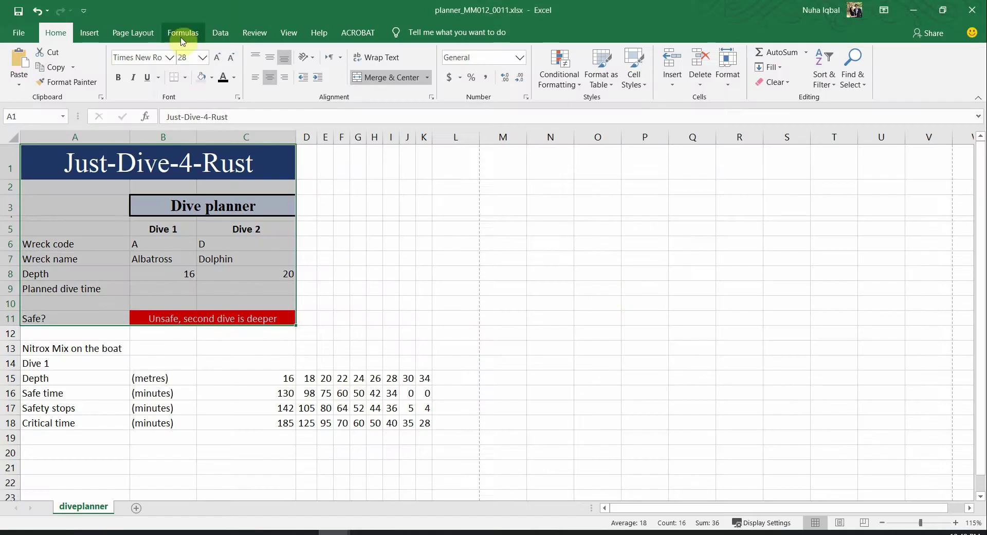
{"action": "left_click", "coordinate": [181, 34]}
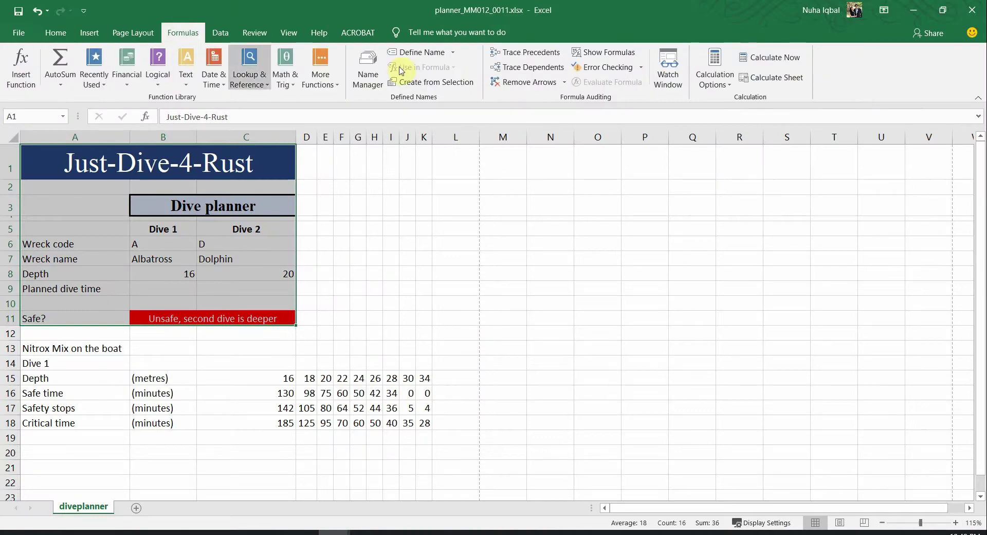
{"action": "left_click", "coordinate": [604, 53]}
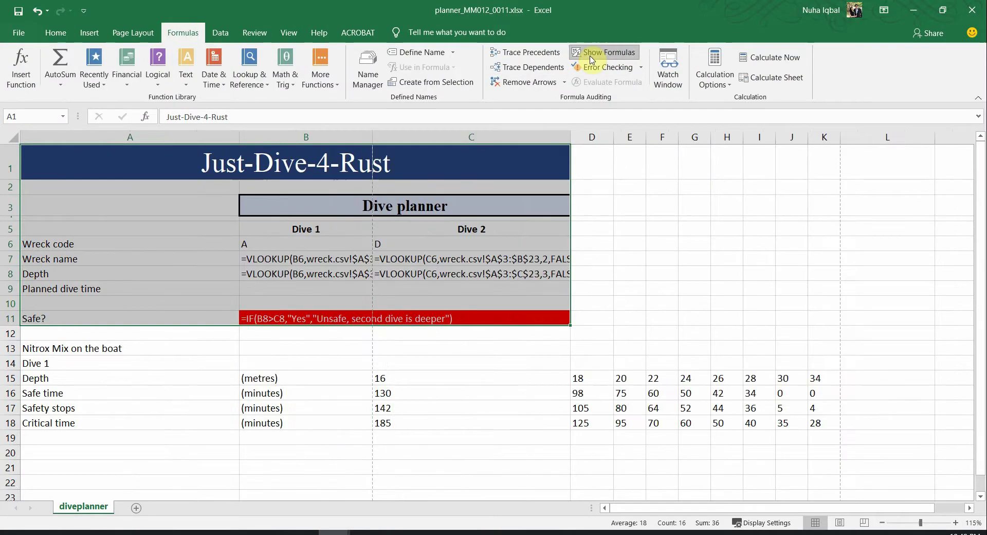
Autofit all columns to the VLOOKUP and IF formulas, then select A1:C11
{"action": "left_click", "coordinate": [414, 349]}
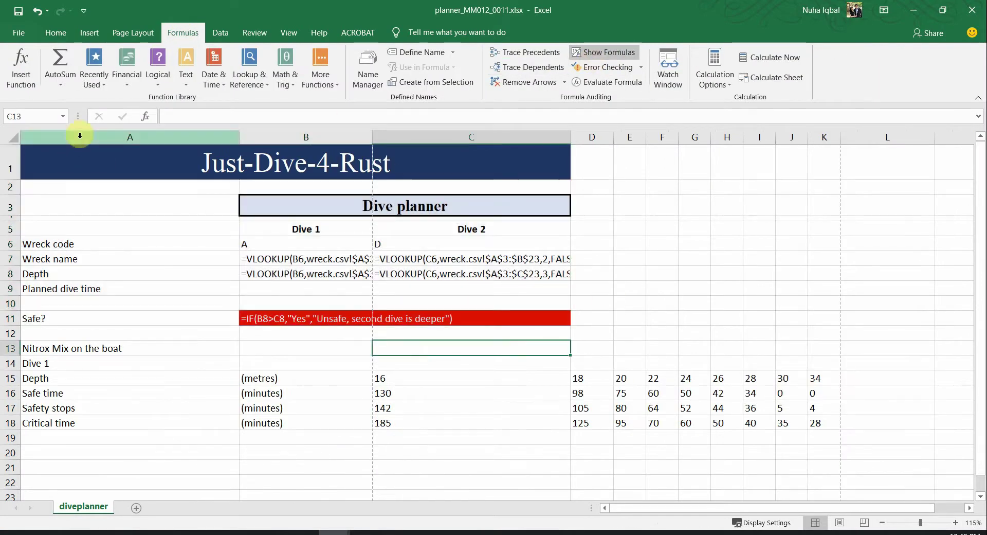
{"action": "left_click", "coordinate": [14, 140]}
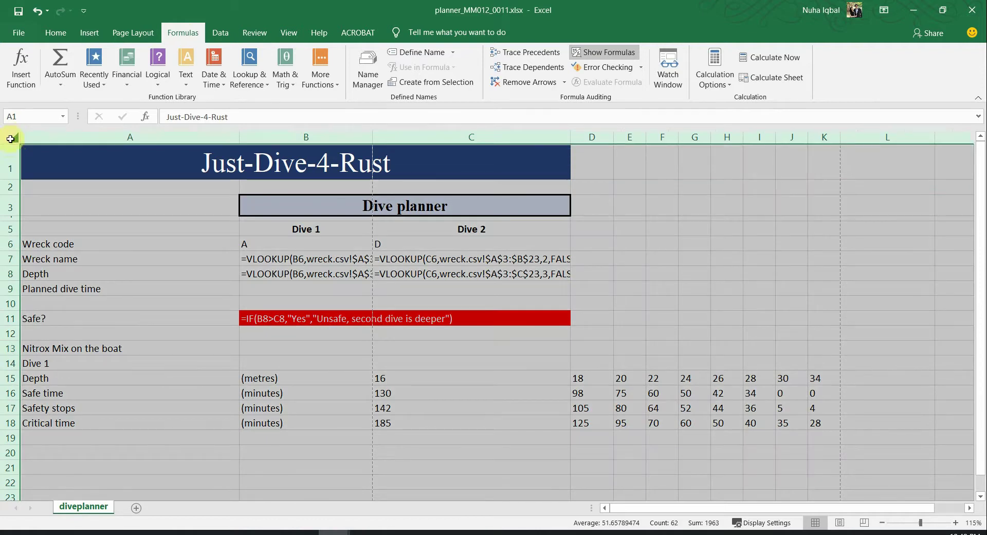
{"action": "left_click", "coordinate": [371, 139]}
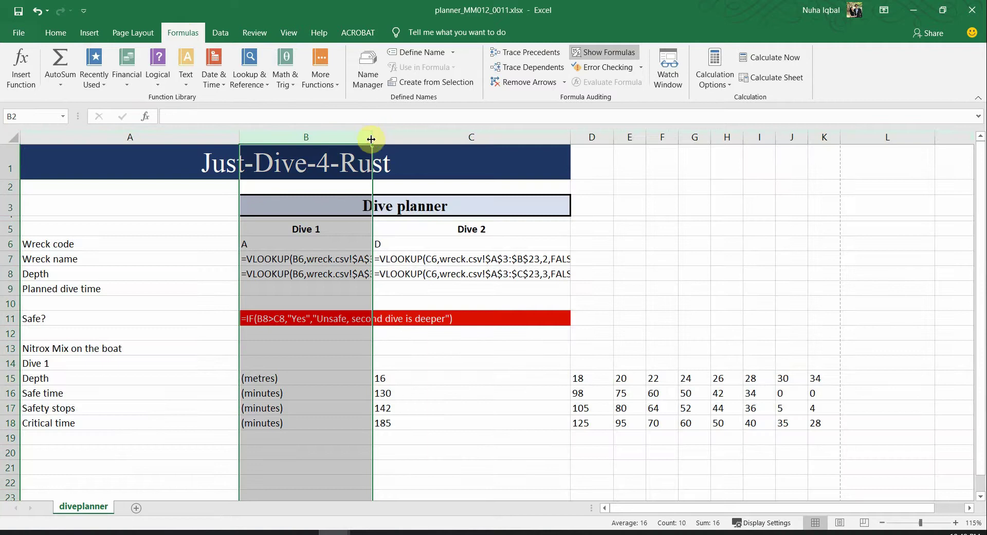
{"action": "left_click", "coordinate": [18, 144]}
{"action": "double_click", "coordinate": [238, 137]}
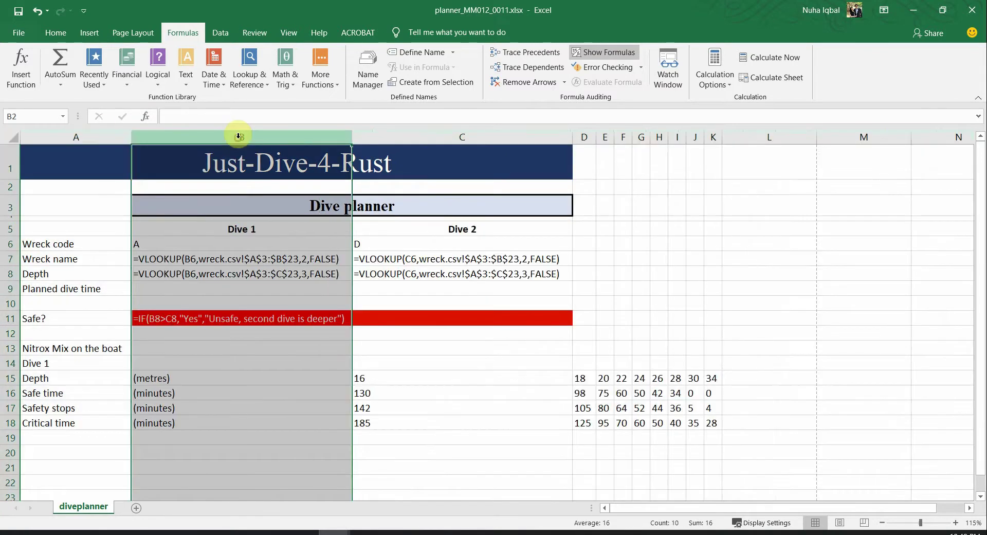
{"action": "left_click_drag", "start_coordinate": [514, 318], "coordinate": [375, 375]}
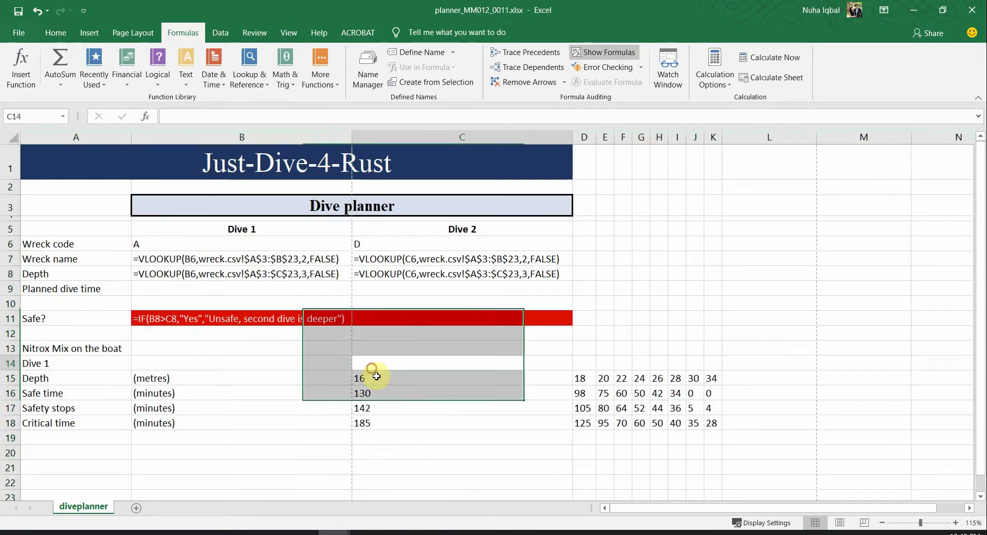
{"action": "left_click", "coordinate": [355, 362]}
{"action": "left_click", "coordinate": [71, 168]}
{"action": "left_click_drag", "start_coordinate": [70, 168], "coordinate": [403, 317]}
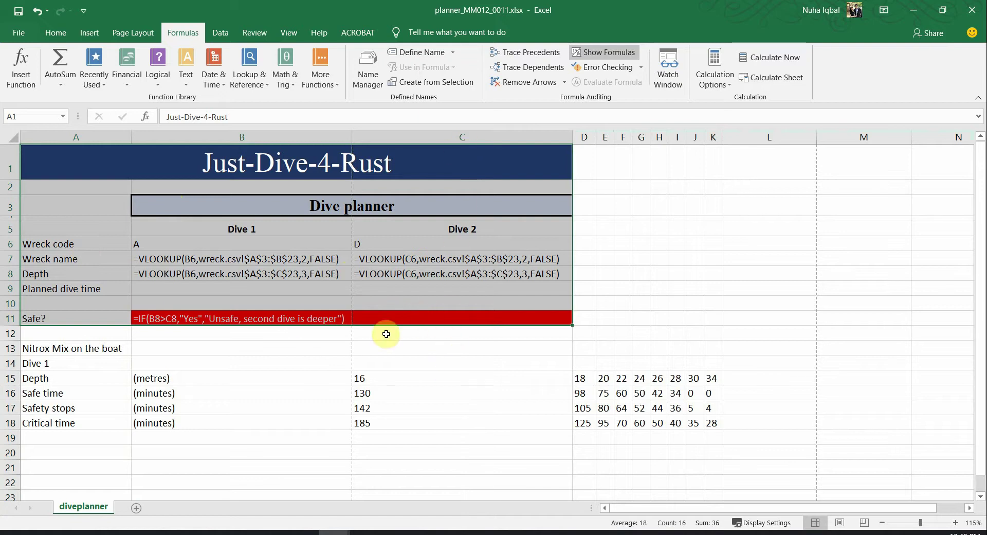
Set the print preview to landscape orientation, highlighting 'landscape' in the exam paper
{"action": "left_click", "coordinate": [22, 33]}
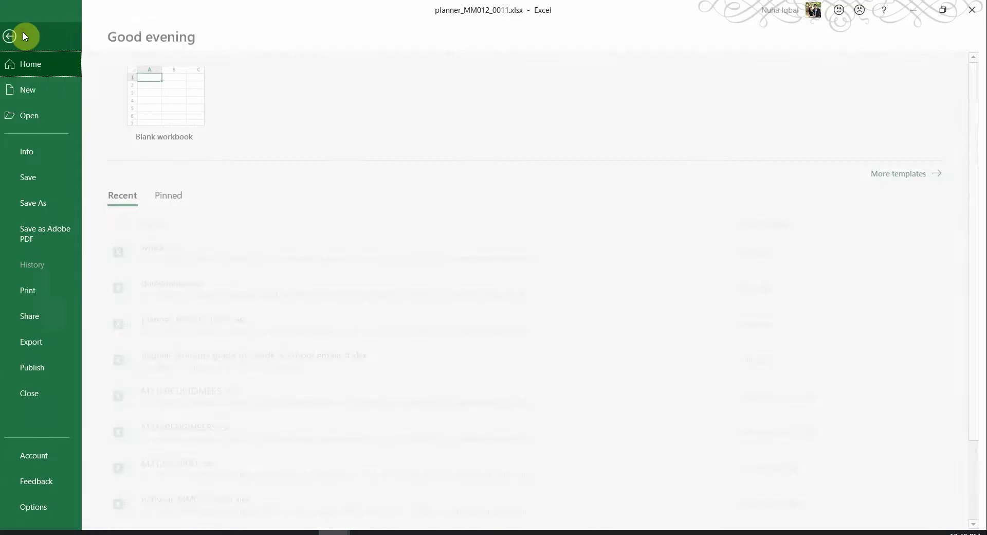
{"action": "left_click", "coordinate": [37, 291]}
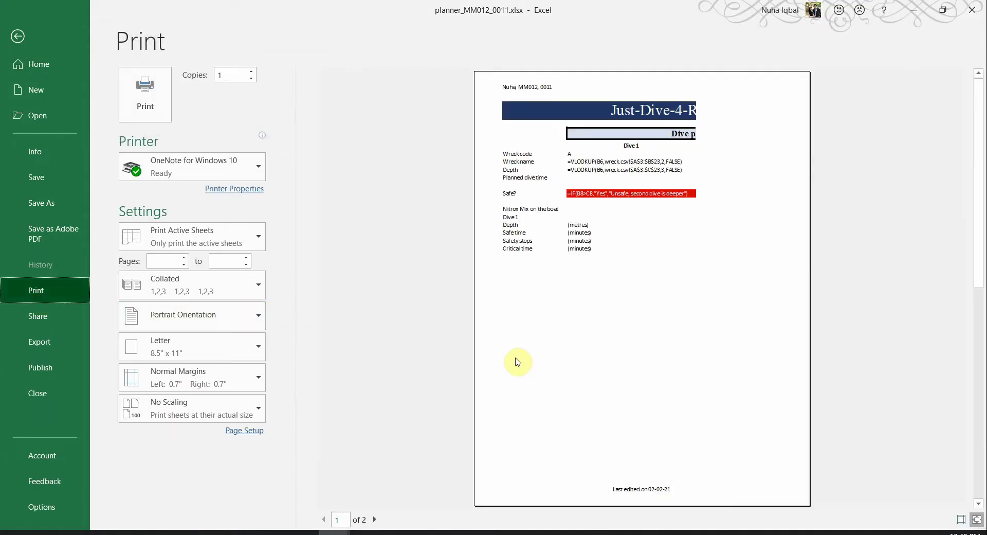
{"action": "key", "text": "alt+Tab"}
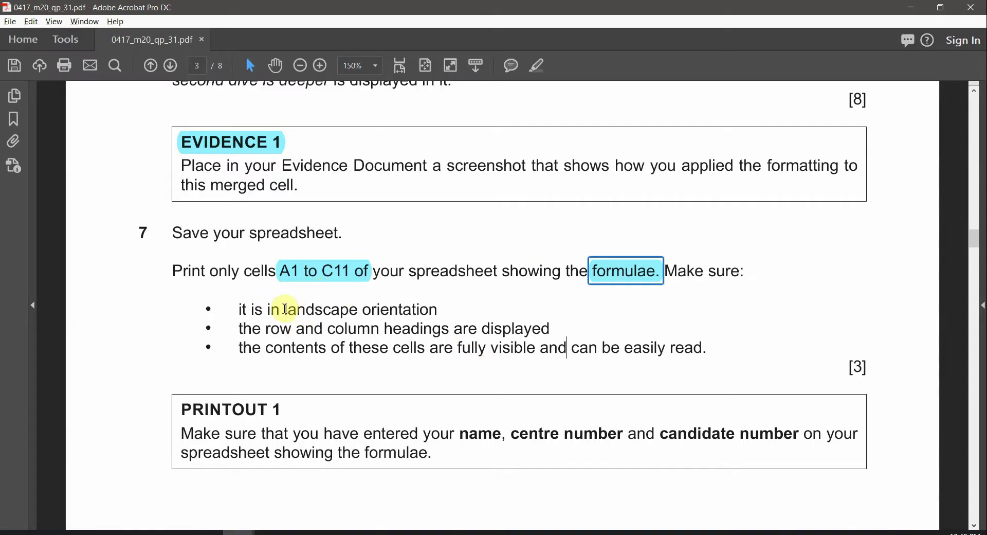
{"action": "left_click_drag", "start_coordinate": [283, 309], "coordinate": [353, 309]}
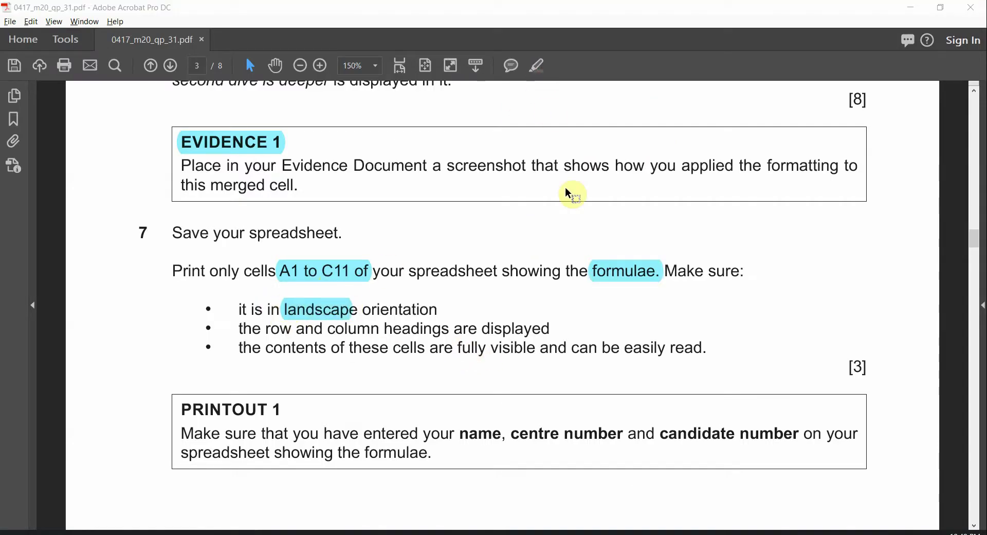
{"action": "key", "text": "alt+Tab"}
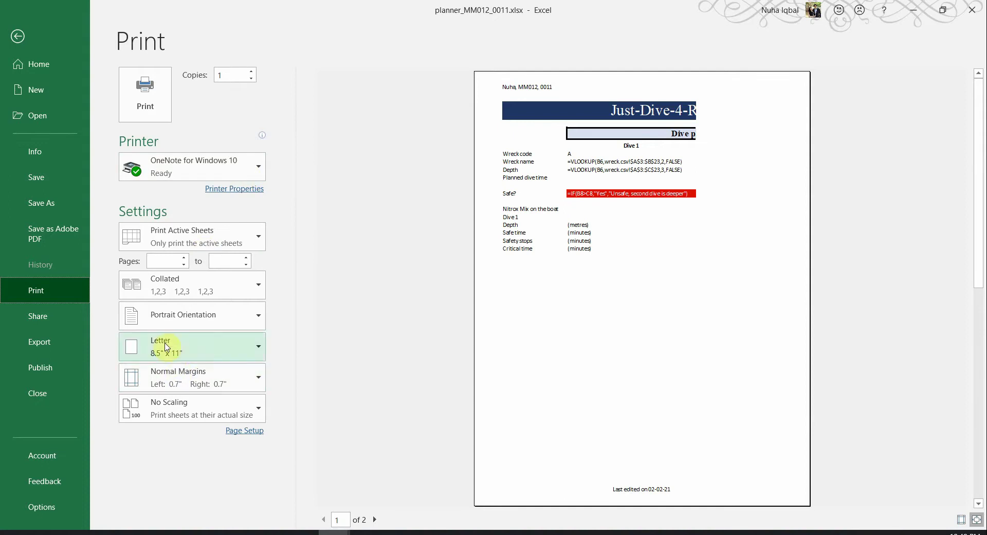
{"action": "left_click", "coordinate": [166, 315]}
{"action": "left_click", "coordinate": [174, 377]}
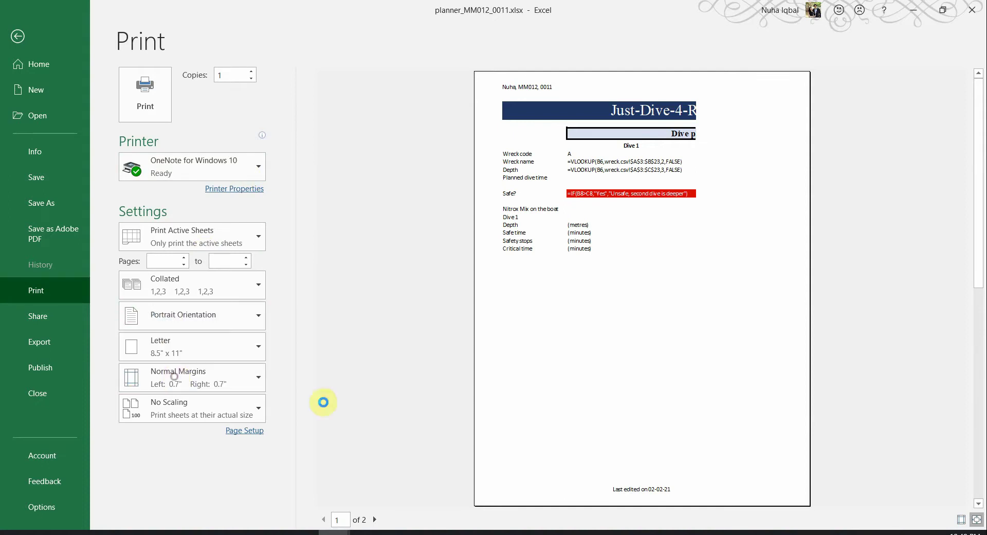
Highlight 'row and column' in the paper and enable row and column headings in Page Setup
{"action": "key", "text": "alt+Tab"}
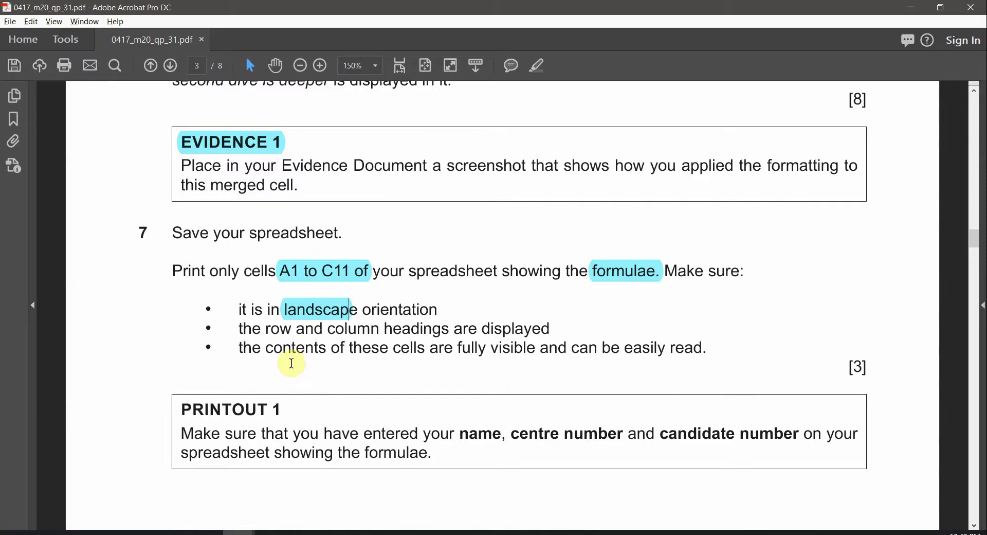
{"action": "left_click_drag", "start_coordinate": [267, 329], "coordinate": [379, 329]}
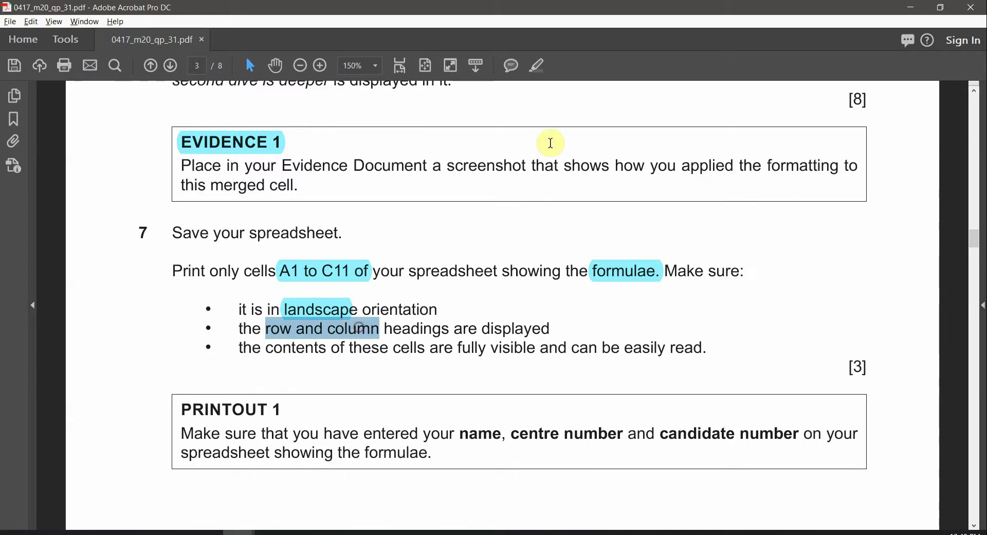
{"action": "left_click", "coordinate": [538, 68]}
{"action": "key", "text": "alt+Tab"}
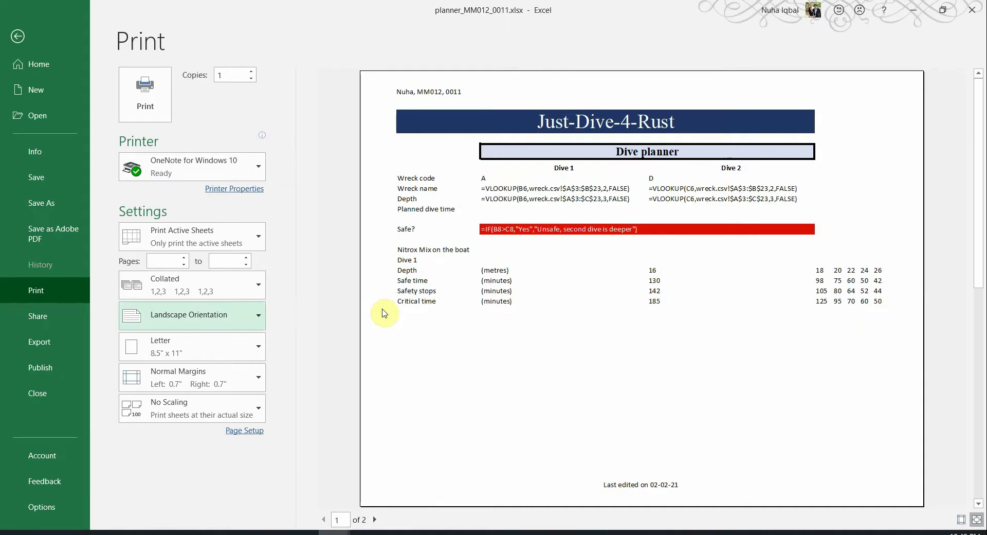
{"action": "left_click", "coordinate": [259, 431]}
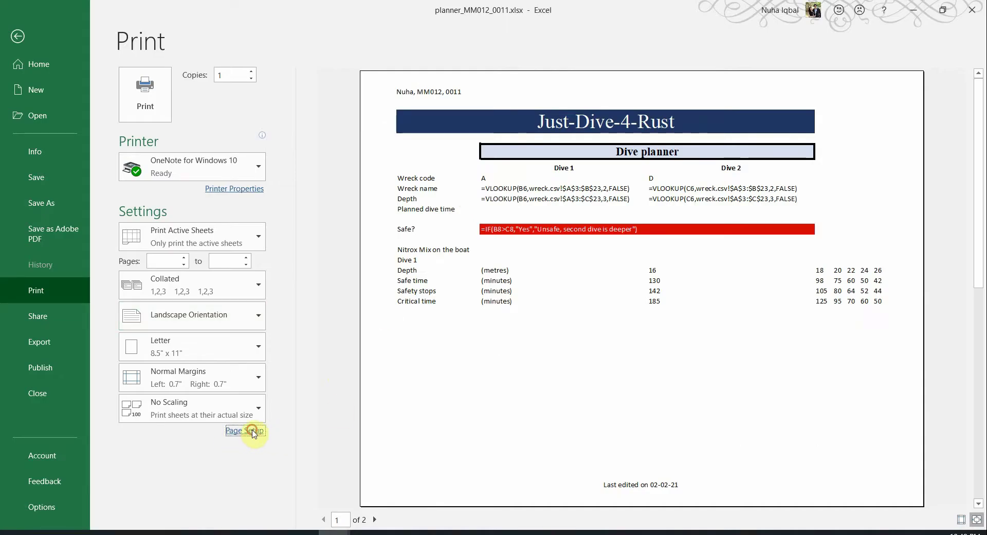
{"action": "left_click", "coordinate": [532, 118]}
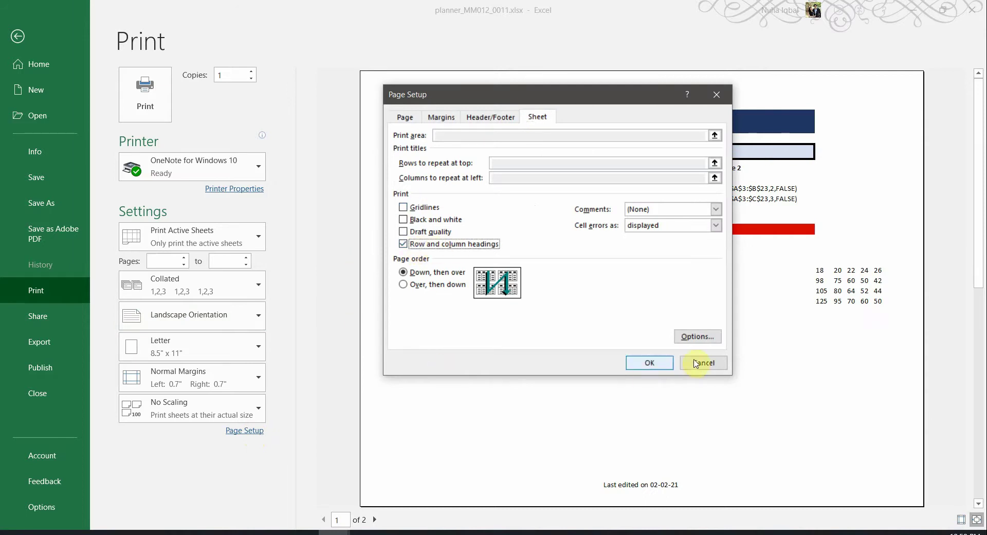
{"action": "left_click", "coordinate": [639, 363]}
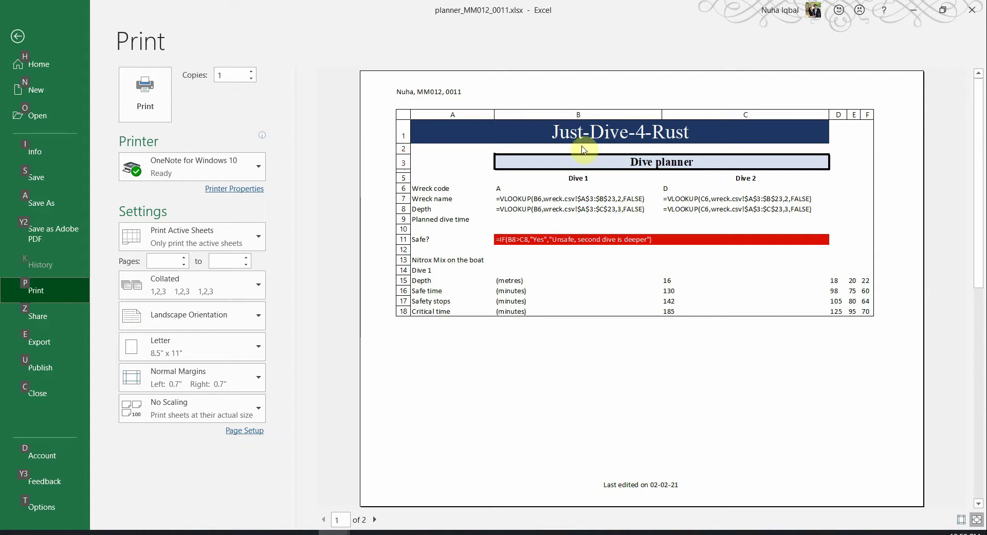
Review question 7's print instruction about A1 to C11 in the exam paper
{"action": "key", "text": "alt+Tab"}
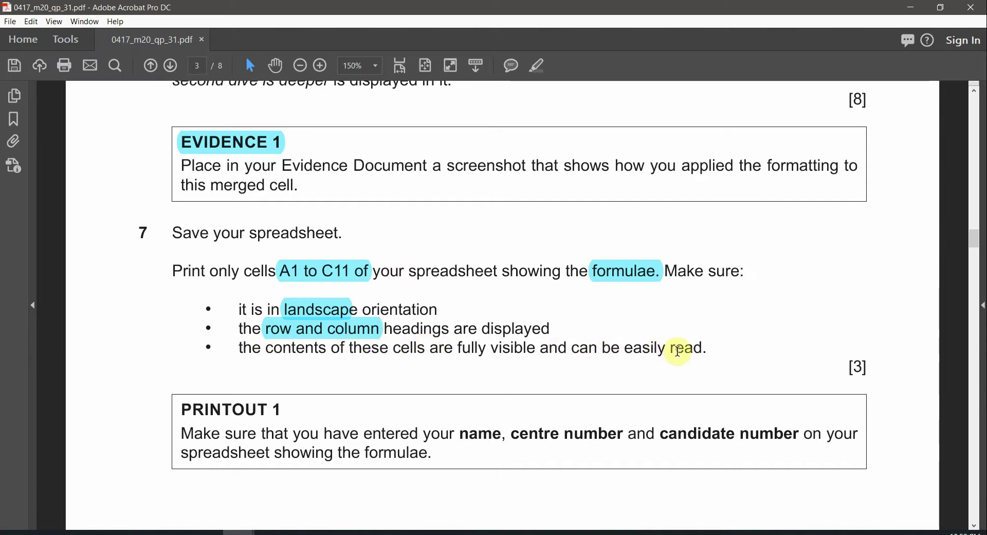
{"action": "key", "text": "alt+Tab"}
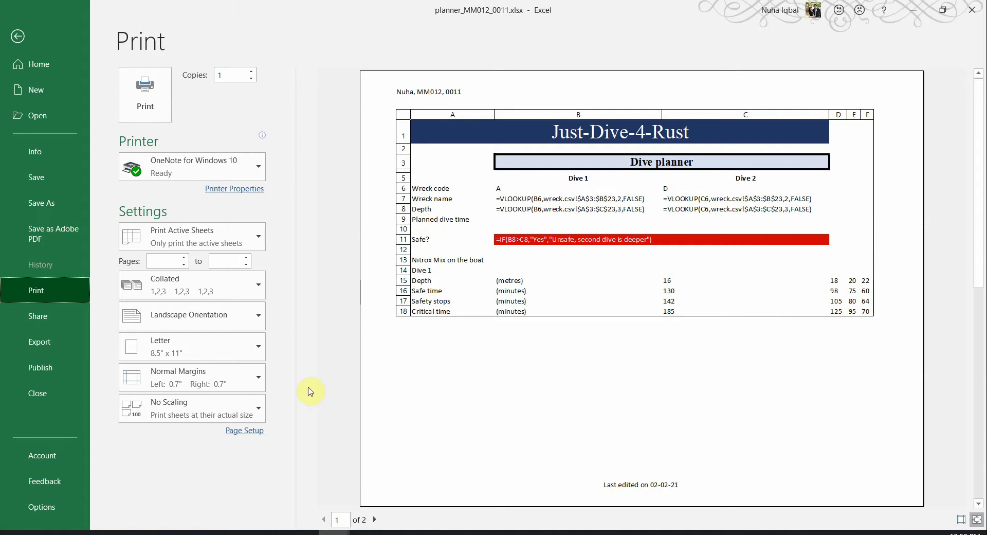
{"action": "key", "text": "alt+Tab"}
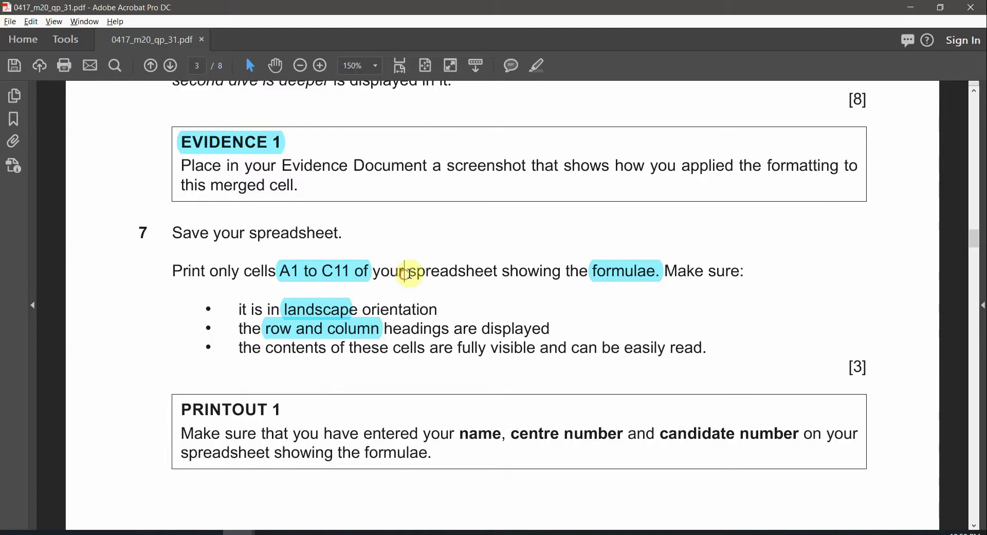
{"action": "left_click_drag", "start_coordinate": [406, 273], "coordinate": [703, 271]}
{"action": "left_click", "coordinate": [329, 268]}
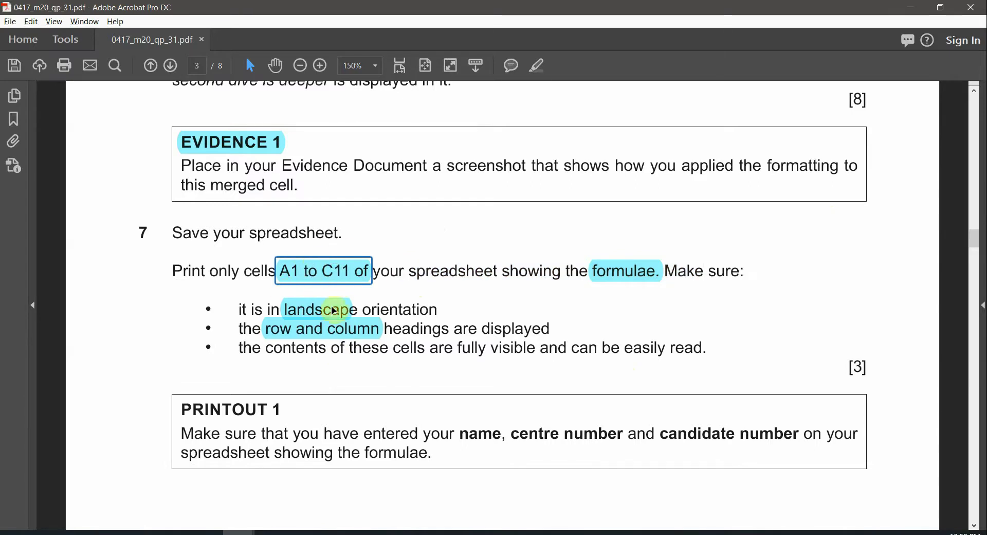
{"action": "key", "text": "alt+Tab"}
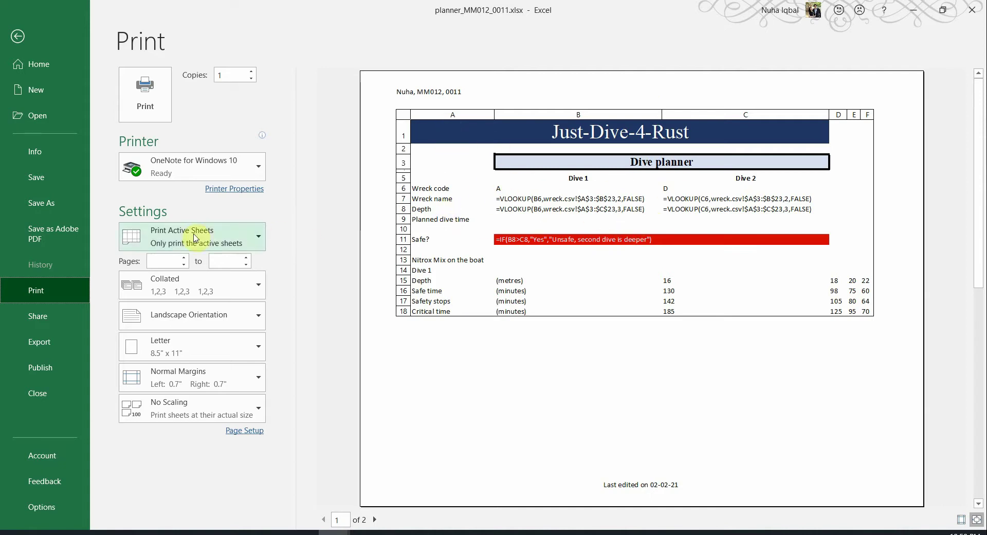
Set the print range to Print Selection so only A1:C11 is printed
{"action": "left_click", "coordinate": [165, 238]}
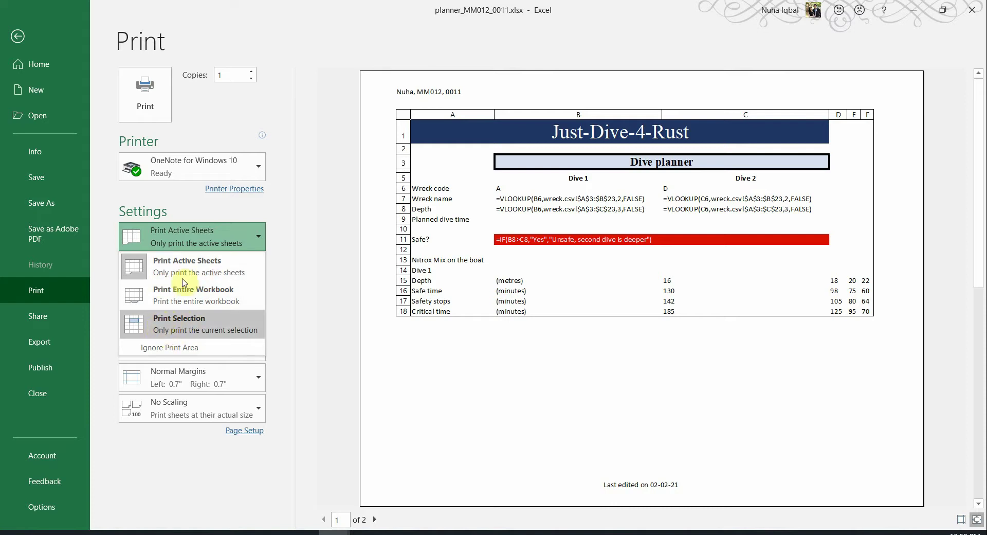
{"action": "left_click", "coordinate": [161, 232]}
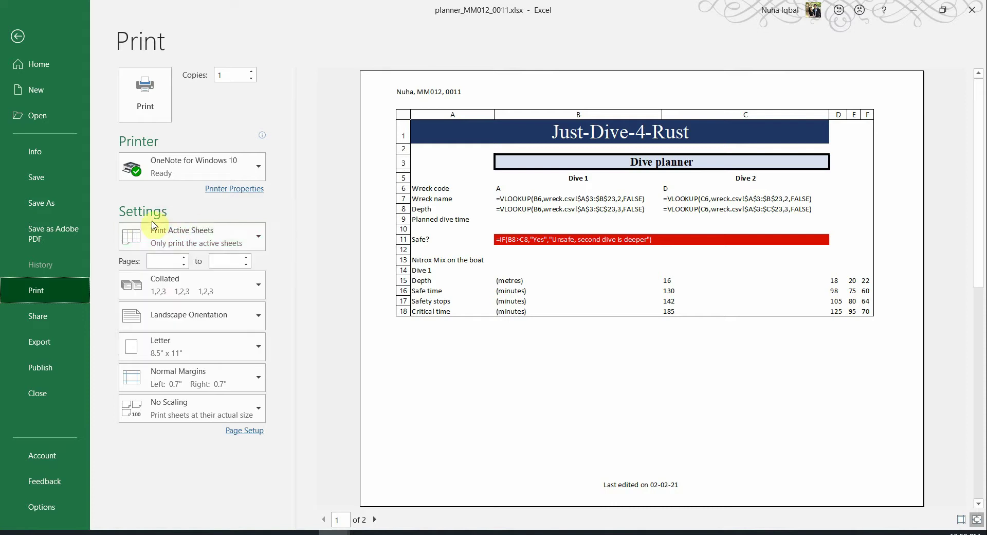
{"action": "left_click", "coordinate": [196, 226]}
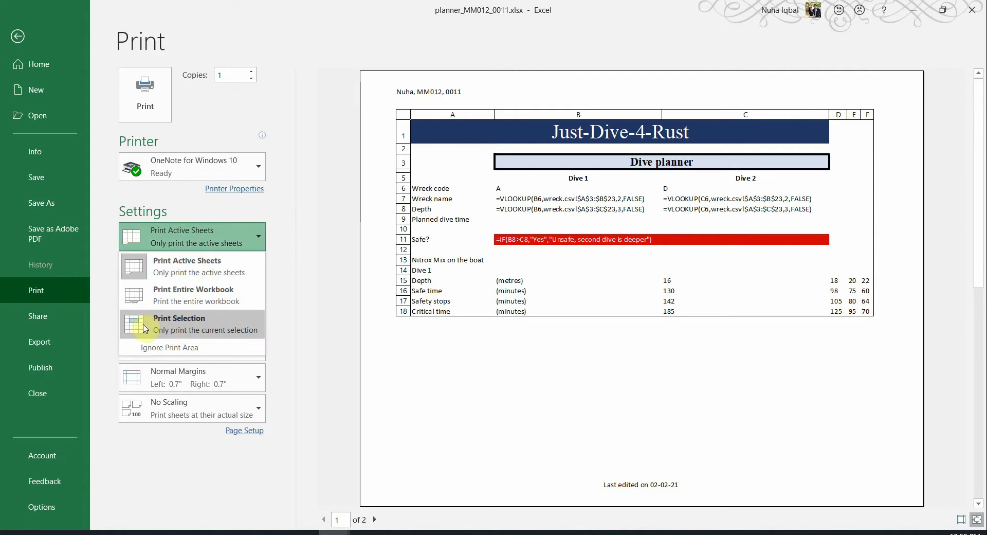
{"action": "left_click", "coordinate": [191, 328]}
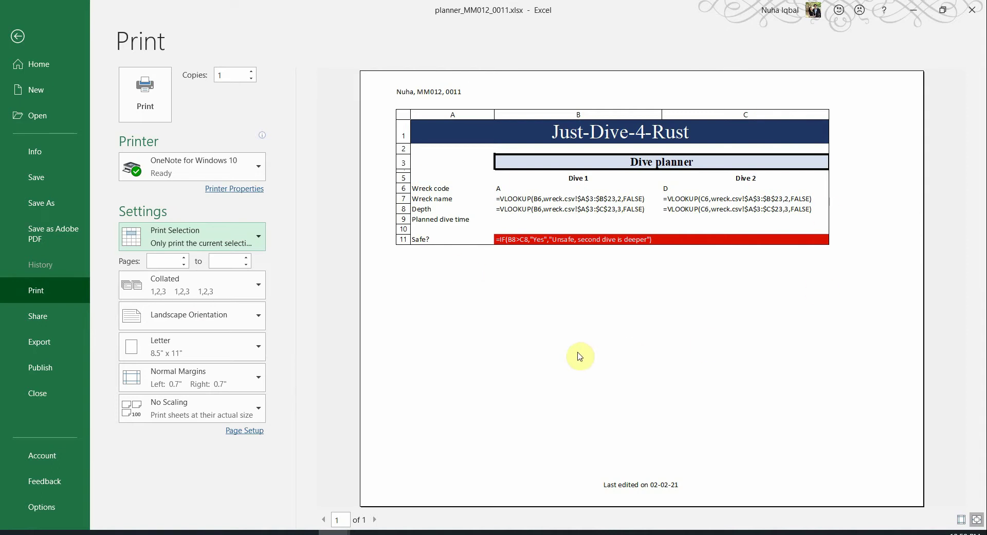
{"action": "key", "text": "alt+Tab"}
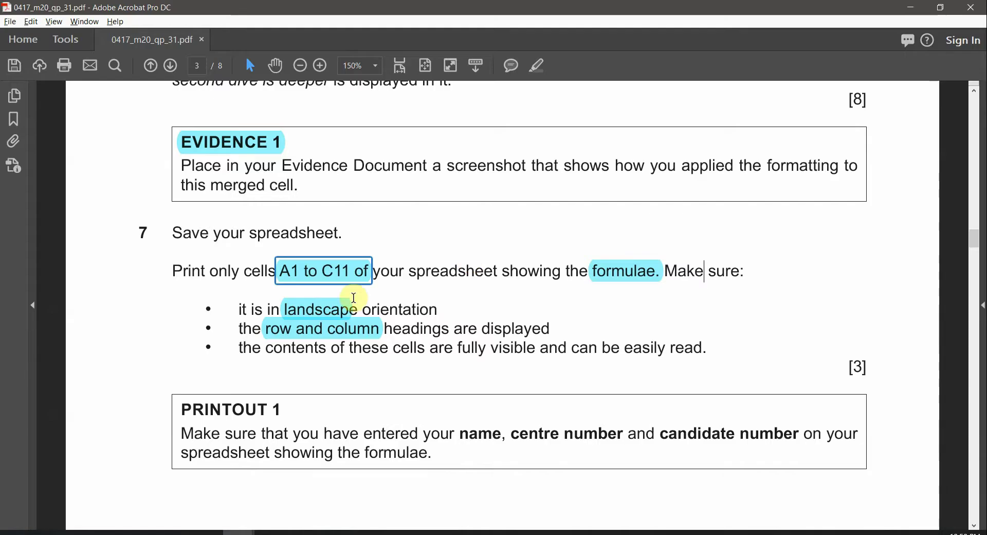
Highlight the PRINTOUT heading in cyan
{"action": "double_click", "coordinate": [259, 404]}
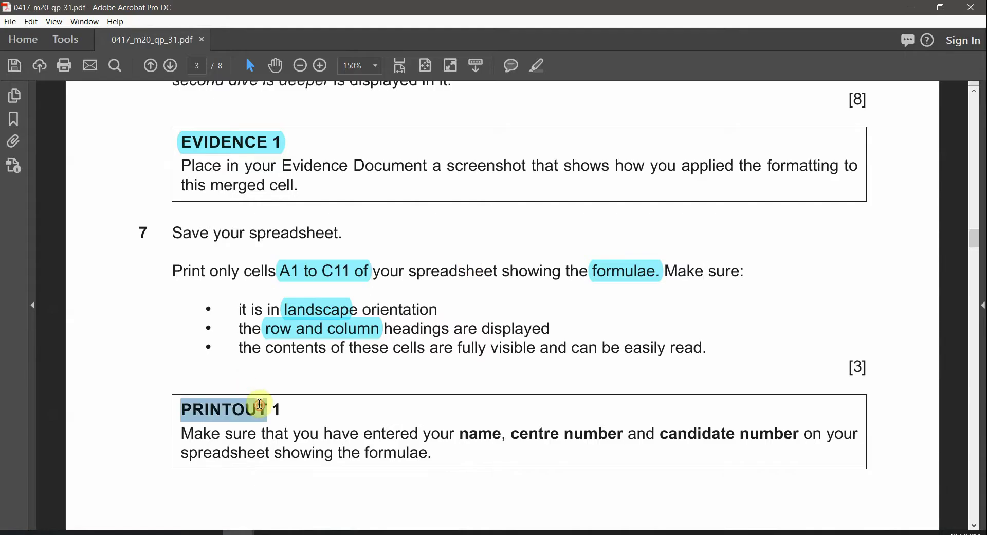
{"action": "left_click", "coordinate": [535, 64]}
{"action": "key", "text": "alt+Tab"}
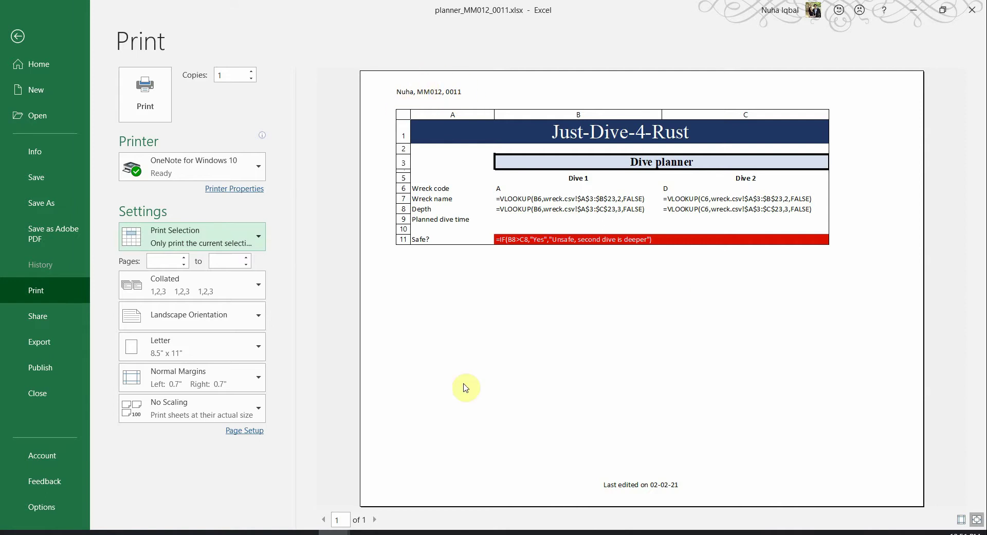
{"action": "key", "text": "alt+Tab"}
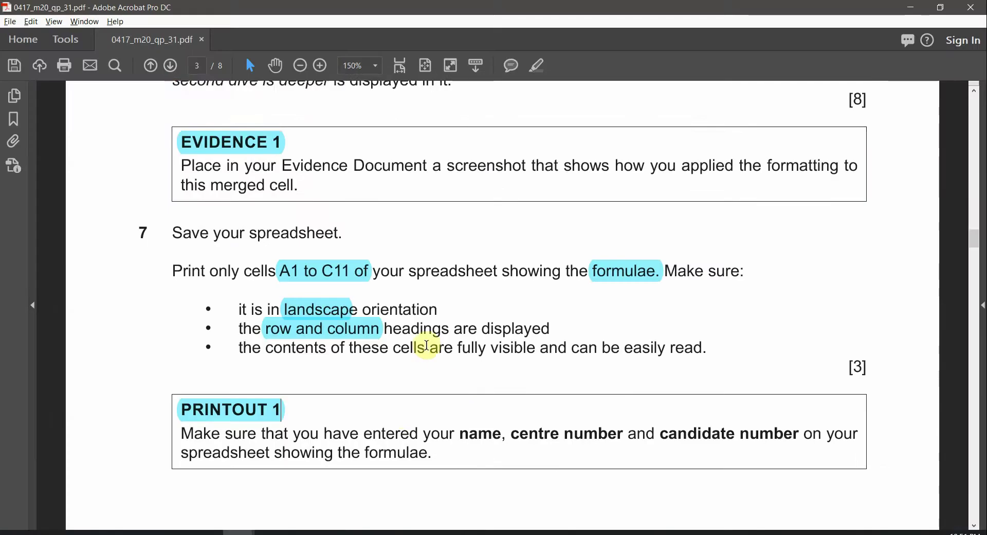
Scroll to question 8 and try selecting its wreck-code wording
{"action": "scroll", "coordinate": [429, 352], "scroll_direction": "down", "scroll_amount": 5}
{"action": "scroll", "coordinate": [400, 365], "scroll_direction": "down", "scroll_amount": 10}
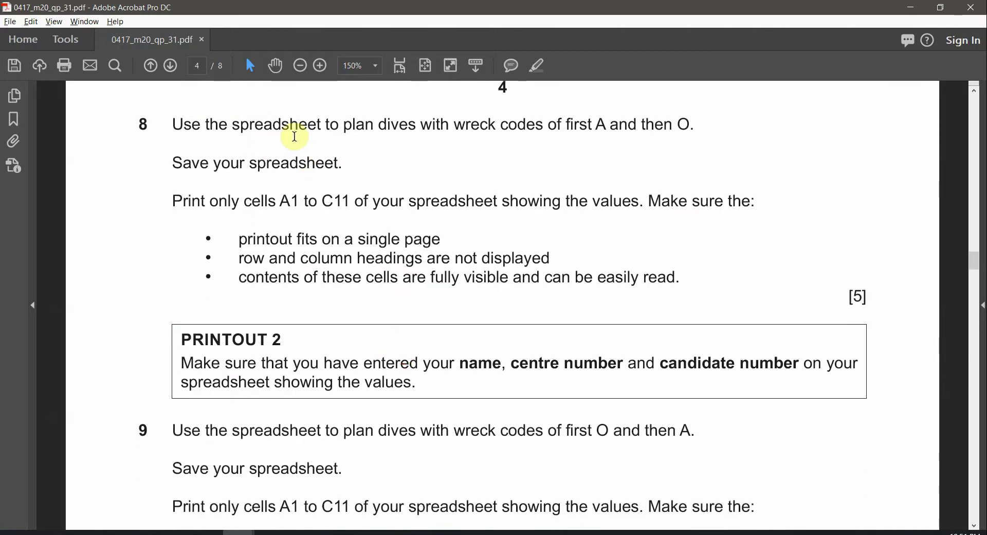
{"action": "double_click", "coordinate": [387, 124]}
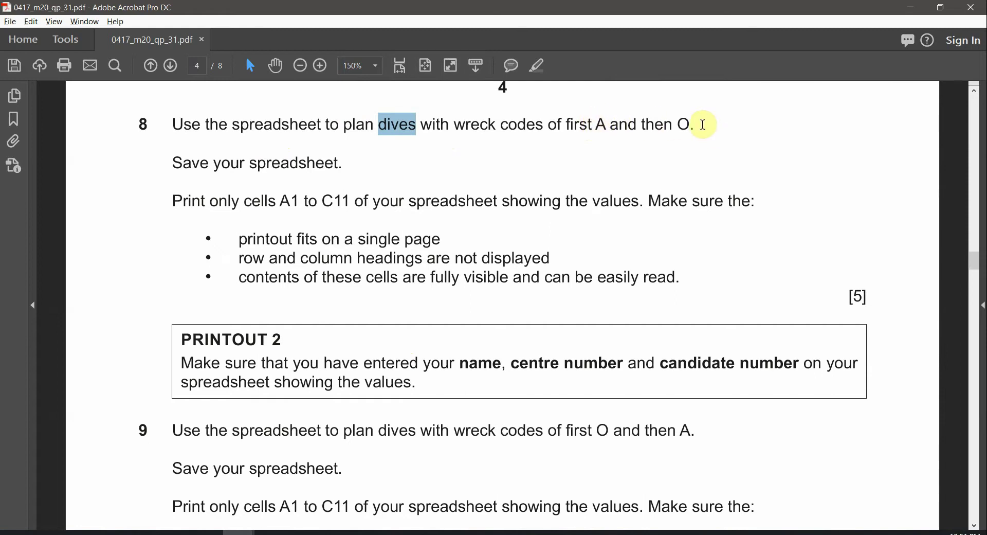
{"action": "left_click_drag", "start_coordinate": [700, 124], "coordinate": [564, 125]}
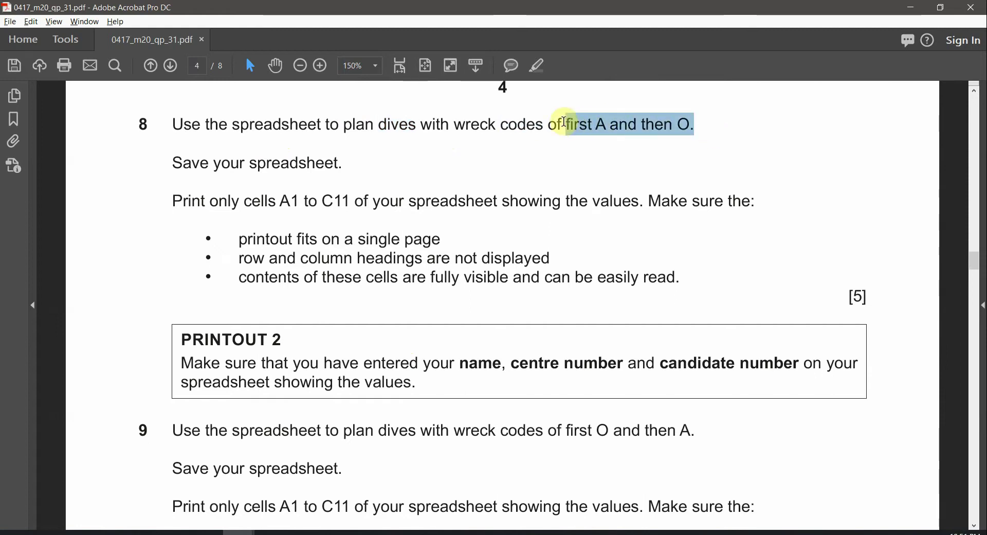
{"action": "left_click", "coordinate": [504, 128]}
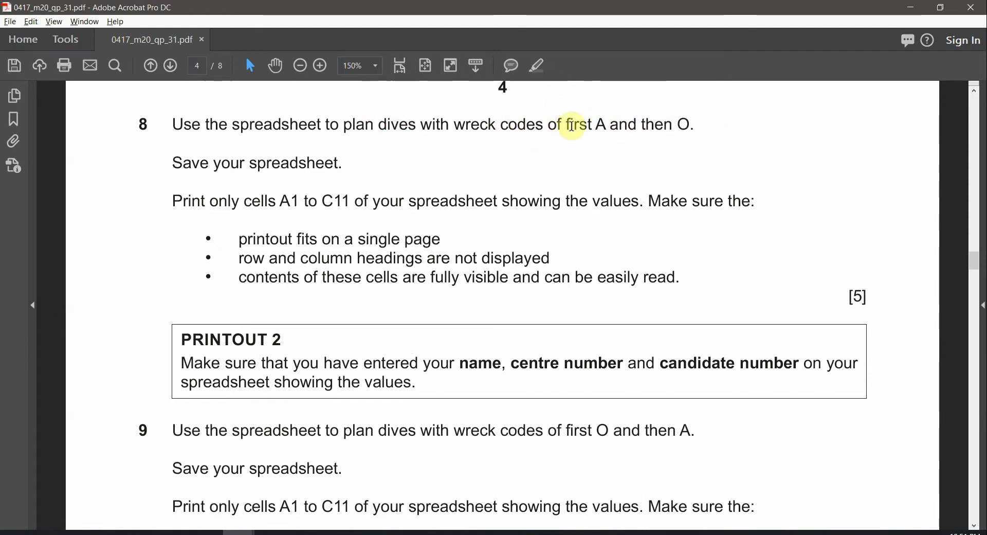
{"action": "left_click_drag", "start_coordinate": [569, 125], "coordinate": [610, 130]}
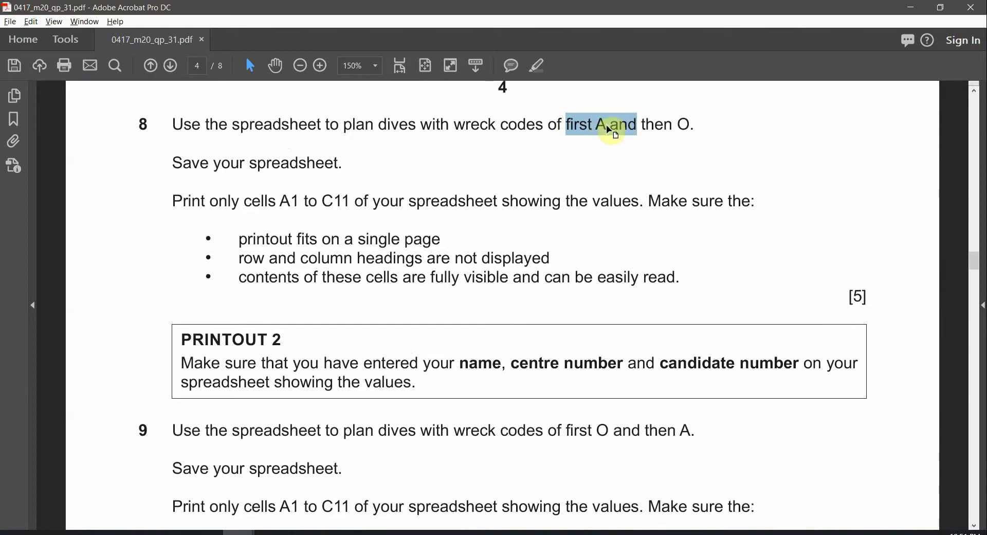
{"action": "left_click", "coordinate": [603, 132]}
{"action": "left_click_drag", "start_coordinate": [454, 125], "coordinate": [543, 127]}
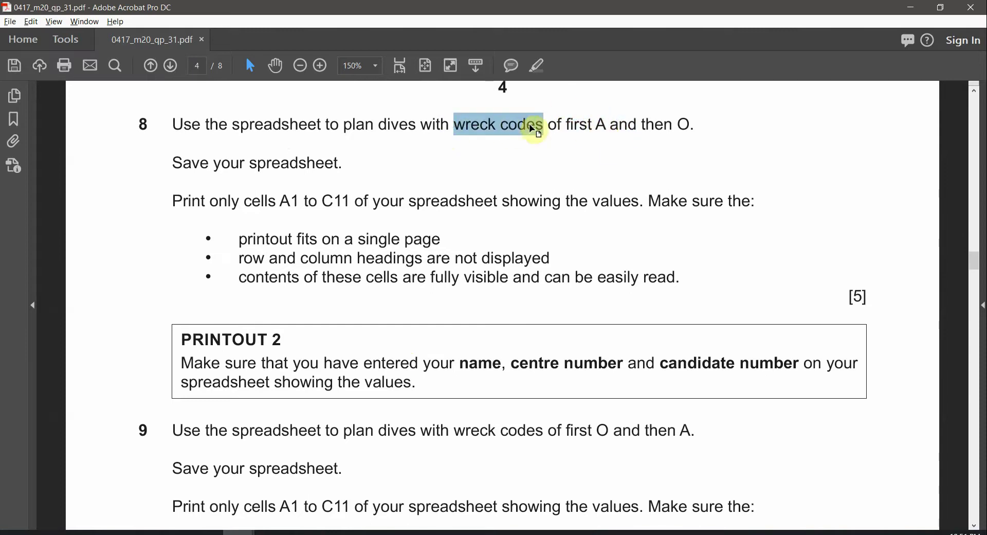
{"action": "left_click_drag", "start_coordinate": [609, 126], "coordinate": [568, 127]}
{"action": "left_click_drag", "start_coordinate": [699, 126], "coordinate": [690, 126]}
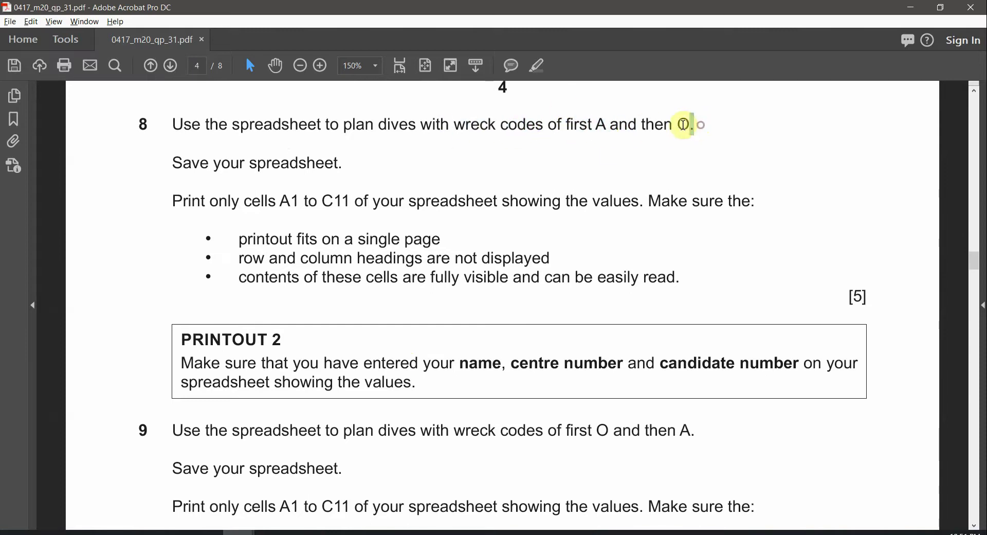
{"action": "left_click_drag", "start_coordinate": [345, 163], "coordinate": [266, 164]}
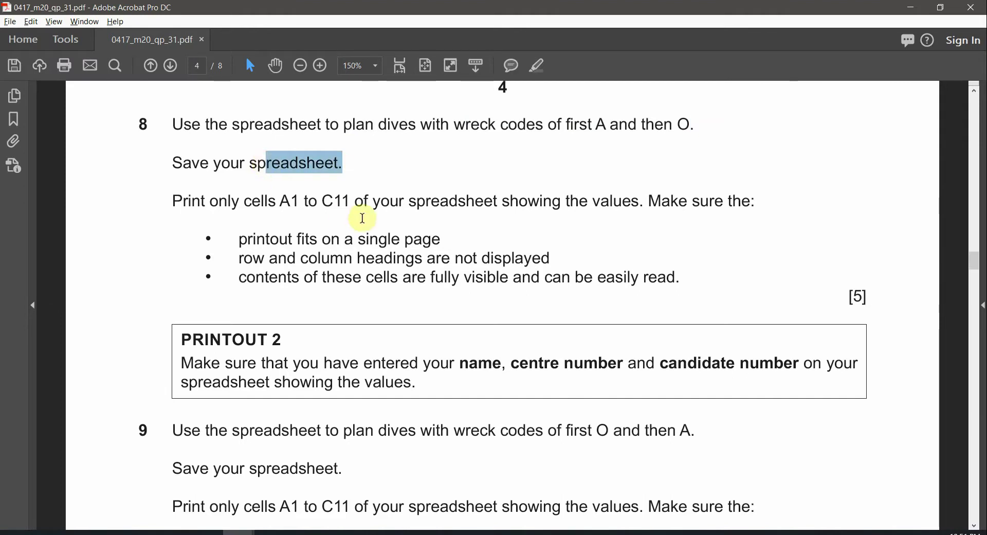
Highlight 'first A and then O.' in question 8 in cyan, then exit Excel's print preview
{"action": "double_click", "coordinate": [287, 201]}
{"action": "left_click_drag", "start_coordinate": [314, 201], "coordinate": [350, 201]}
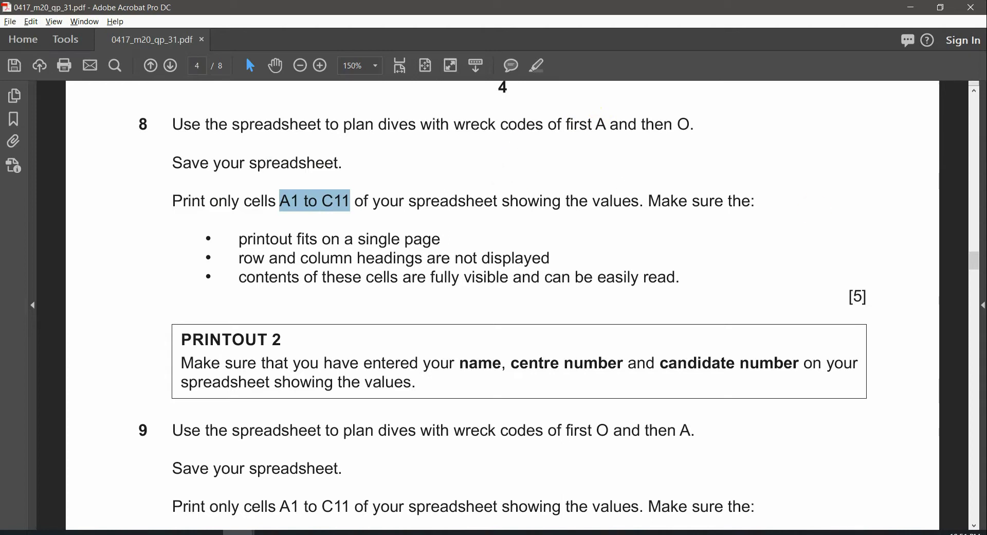
{"action": "key", "text": "alt+Tab"}
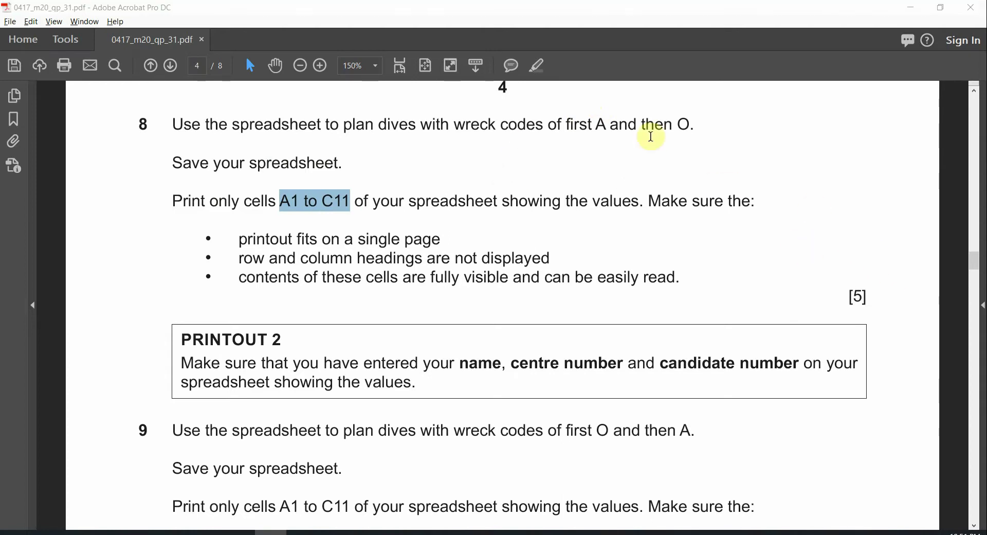
{"action": "left_click", "coordinate": [607, 129]}
{"action": "left_click_drag", "start_coordinate": [566, 125], "coordinate": [692, 127]}
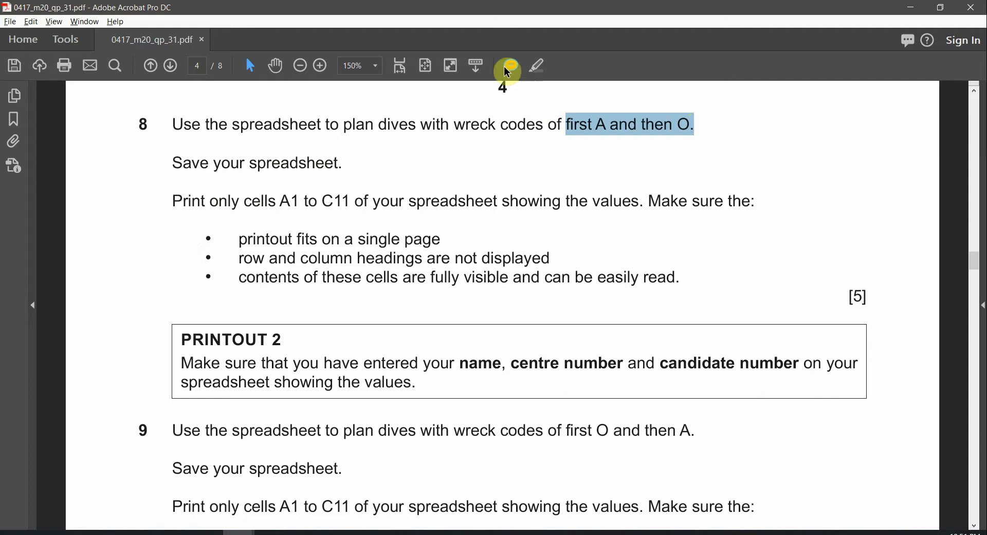
{"action": "left_click", "coordinate": [543, 65]}
{"action": "key", "text": "alt+Tab"}
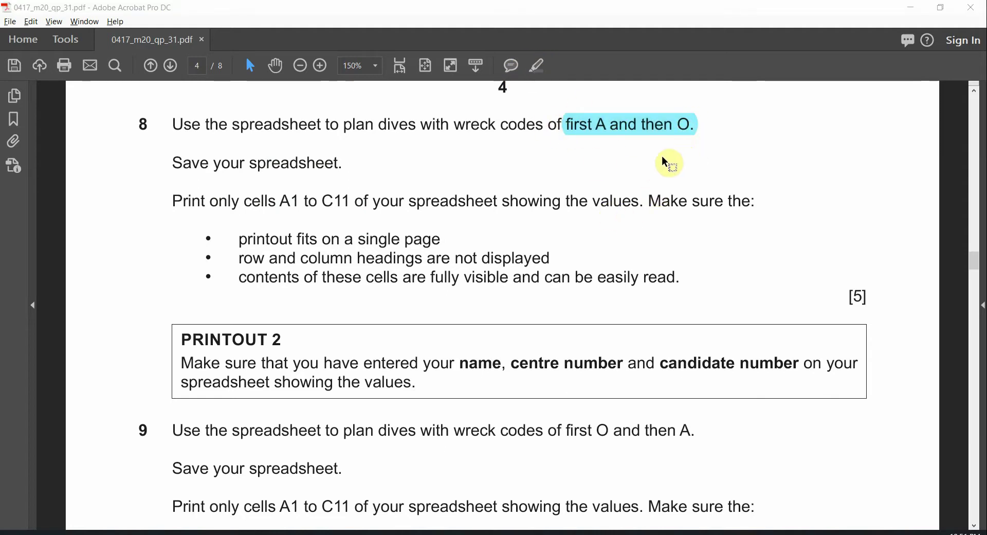
{"action": "key", "text": "alt+Tab"}
{"action": "left_click", "coordinate": [18, 46]}
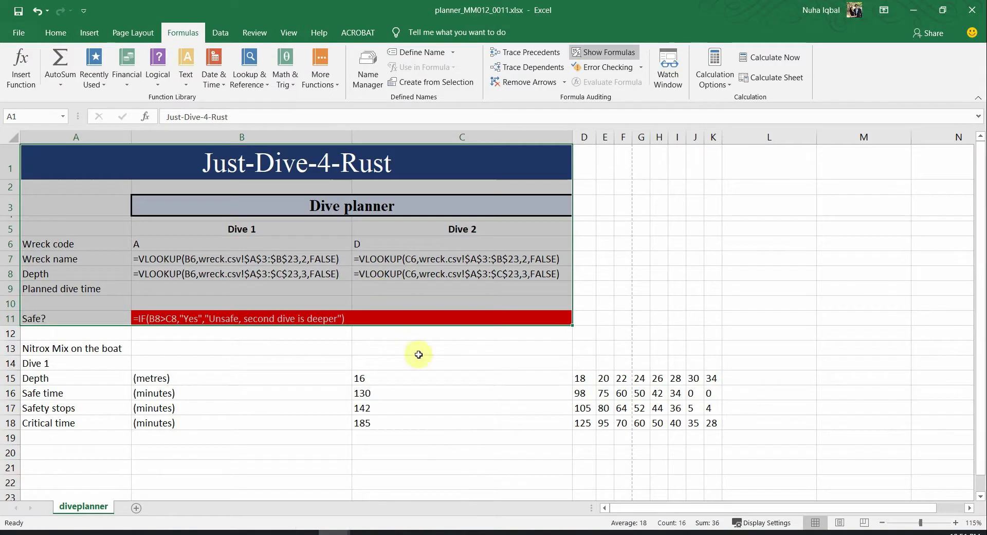
Switch the planner back to showing values and autofit all columns
{"action": "left_click", "coordinate": [452, 386]}
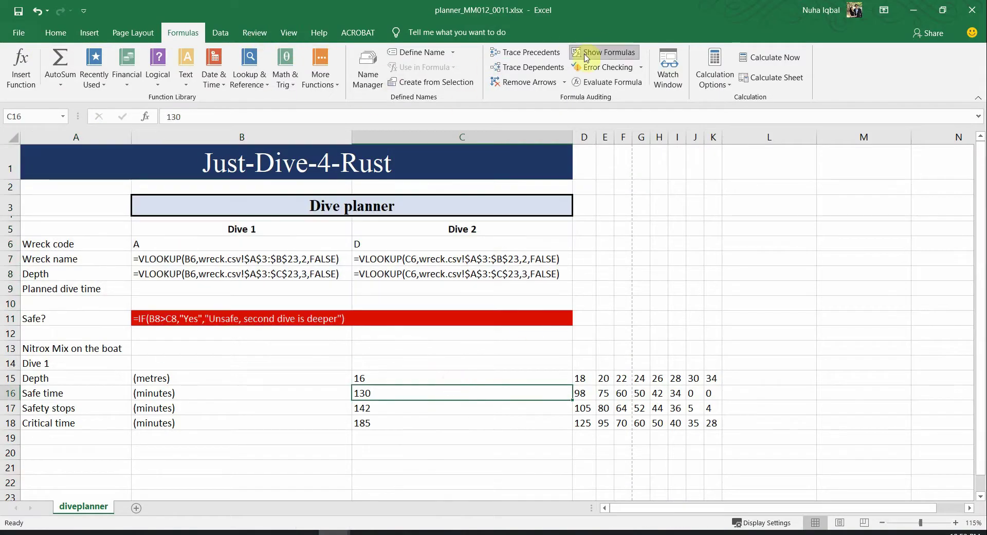
{"action": "left_click", "coordinate": [600, 57]}
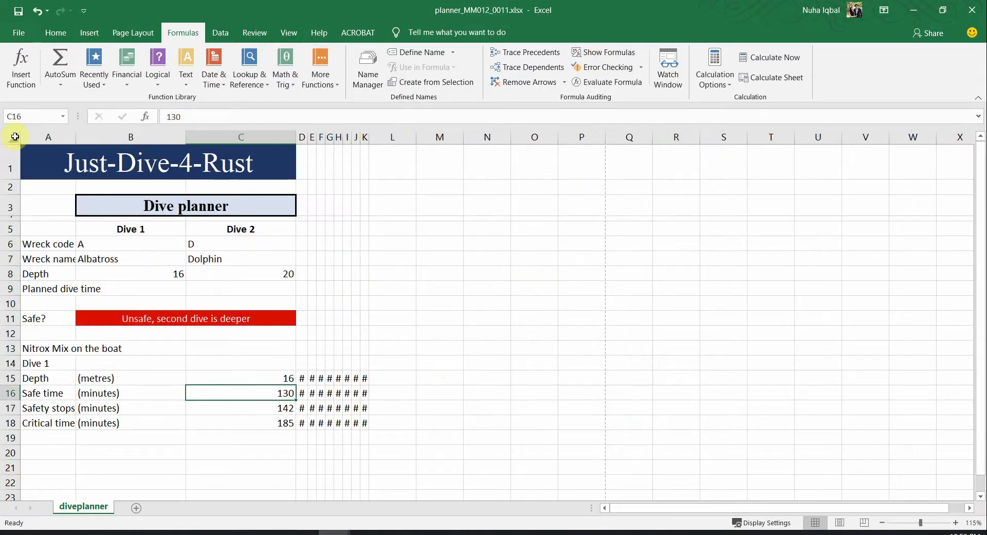
{"action": "left_click", "coordinate": [15, 137]}
{"action": "double_click", "coordinate": [75, 136]}
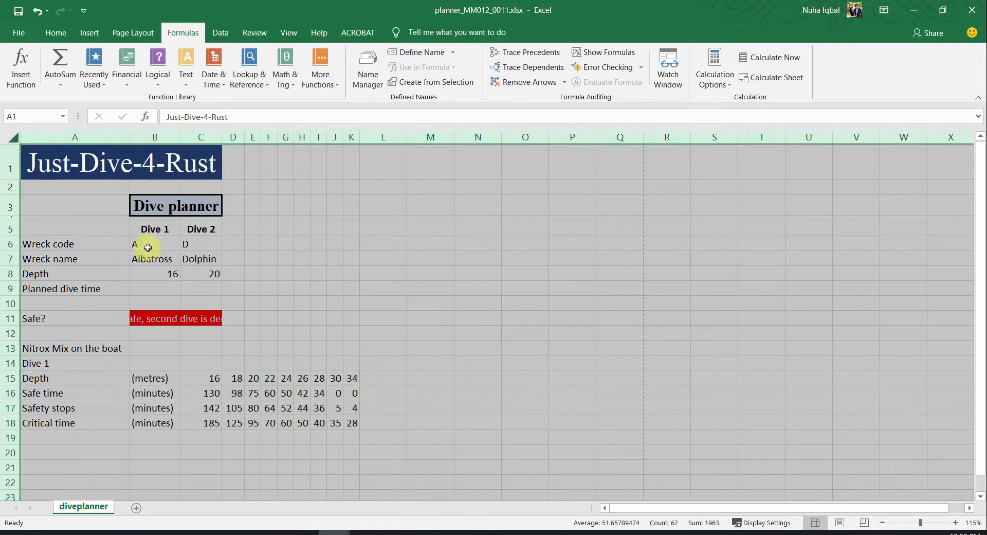
{"action": "left_click", "coordinate": [237, 362]}
{"action": "left_click", "coordinate": [149, 247]}
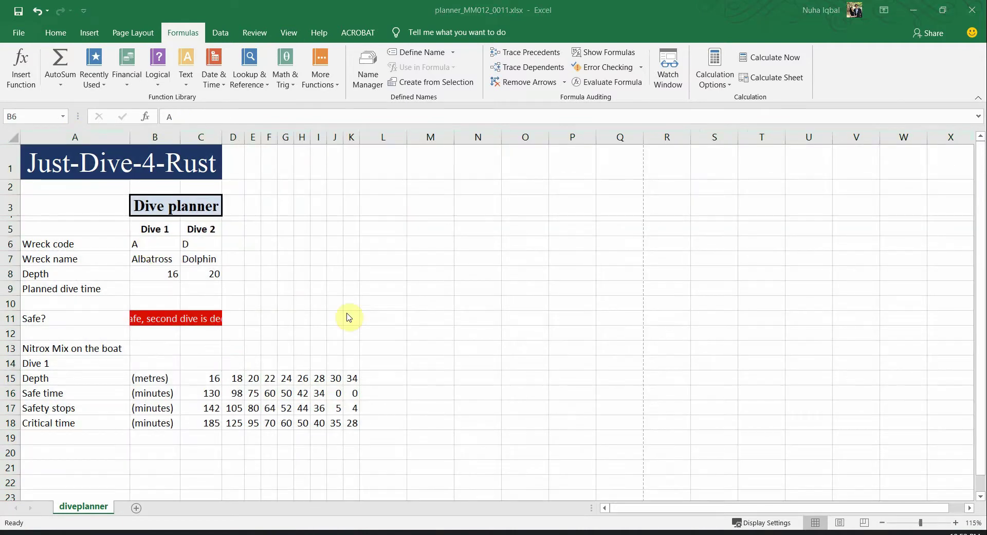
Enter wreck code O in C6, returning Opel at depth 26
{"action": "key", "text": "alt+Tab"}
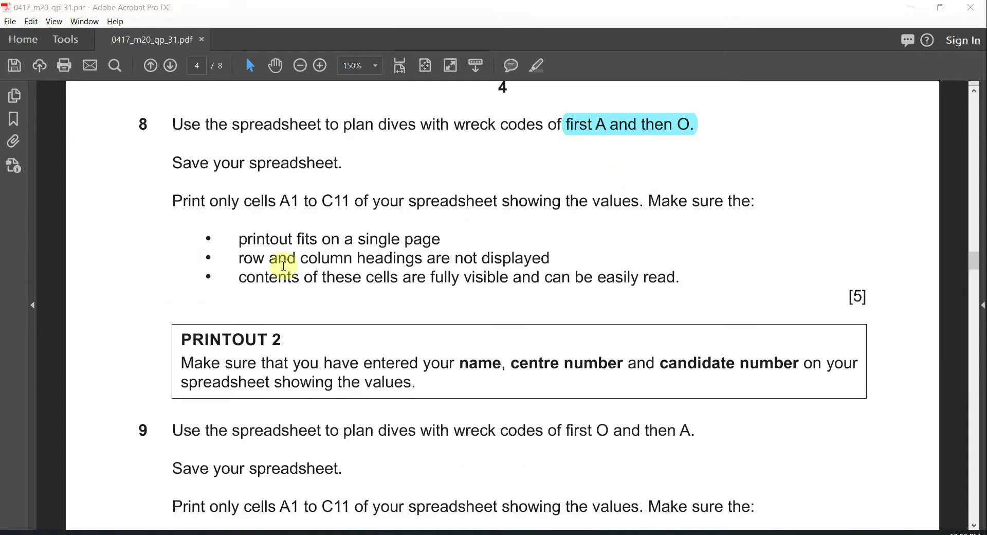
{"action": "key", "text": "alt+Tab"}
{"action": "left_click", "coordinate": [204, 243]}
{"action": "type", "text": "O"}
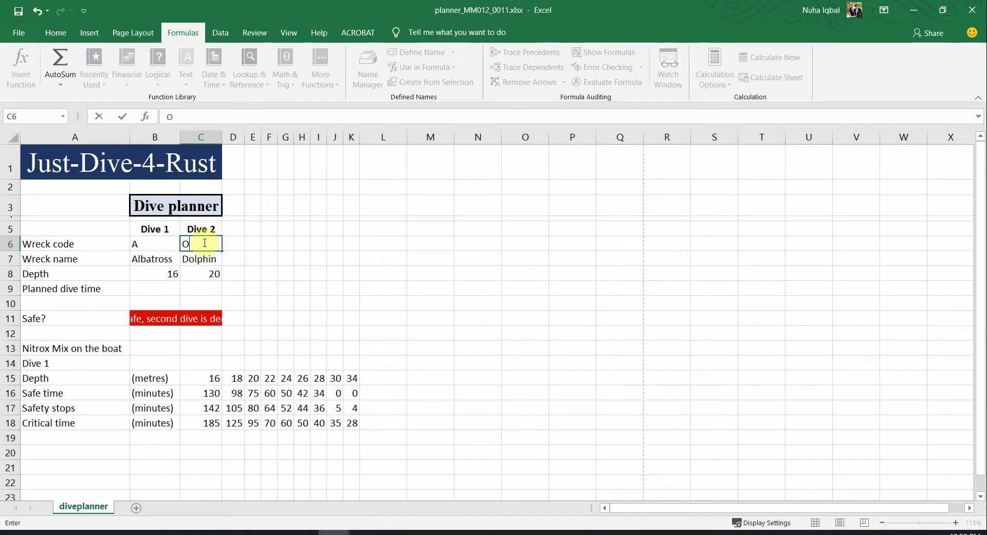
{"action": "key", "text": "Return"}
{"action": "key", "text": "alt+Tab"}
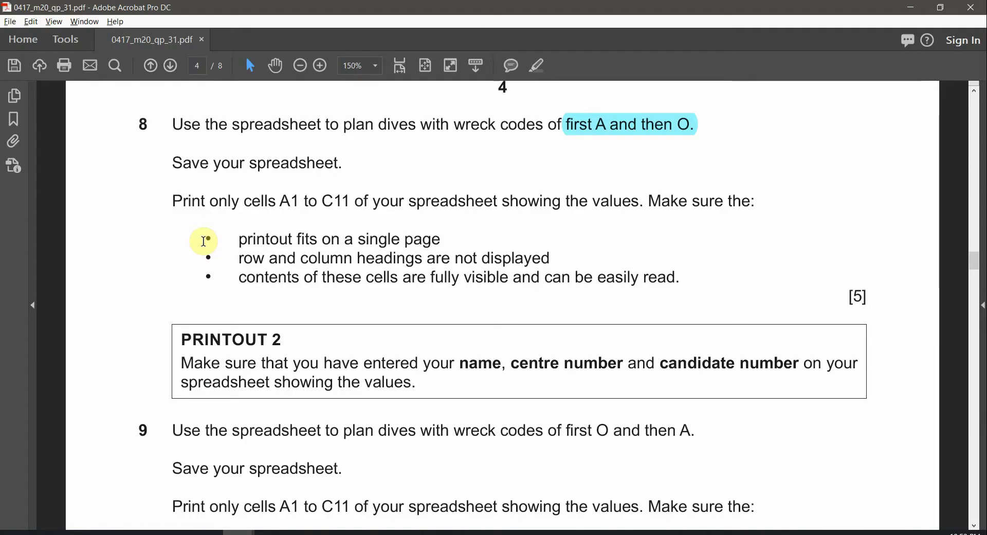
{"action": "key", "text": "alt+Tab"}
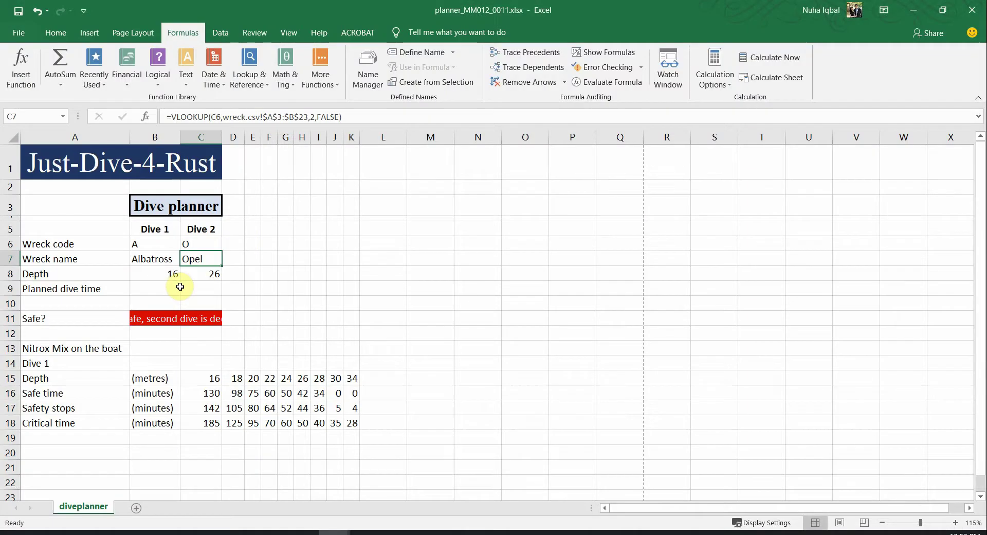
{"action": "key", "text": "alt+Tab"}
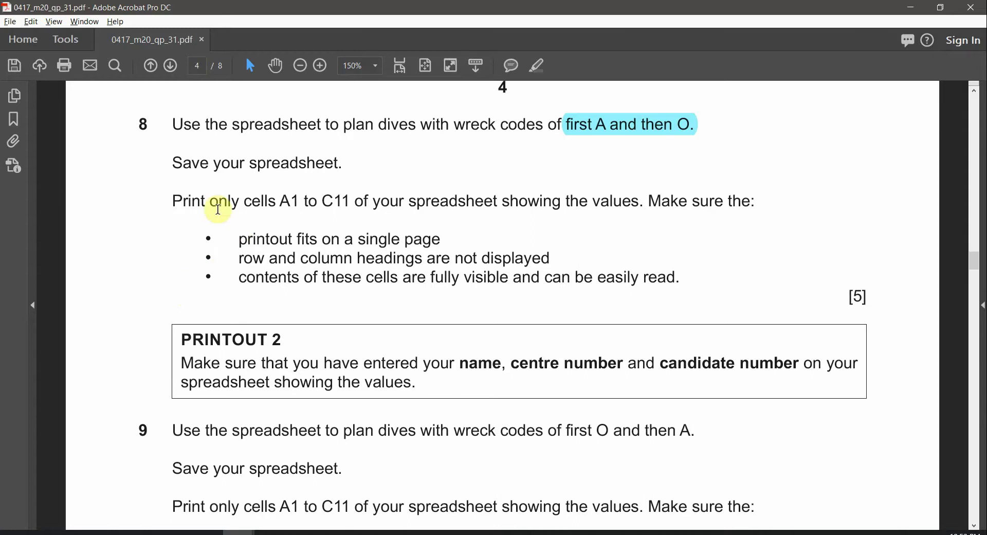
Highlight 'A1 to C11' and 'values.' in question 8 in cyan
{"action": "left_click_drag", "start_coordinate": [280, 201], "coordinate": [335, 200]}
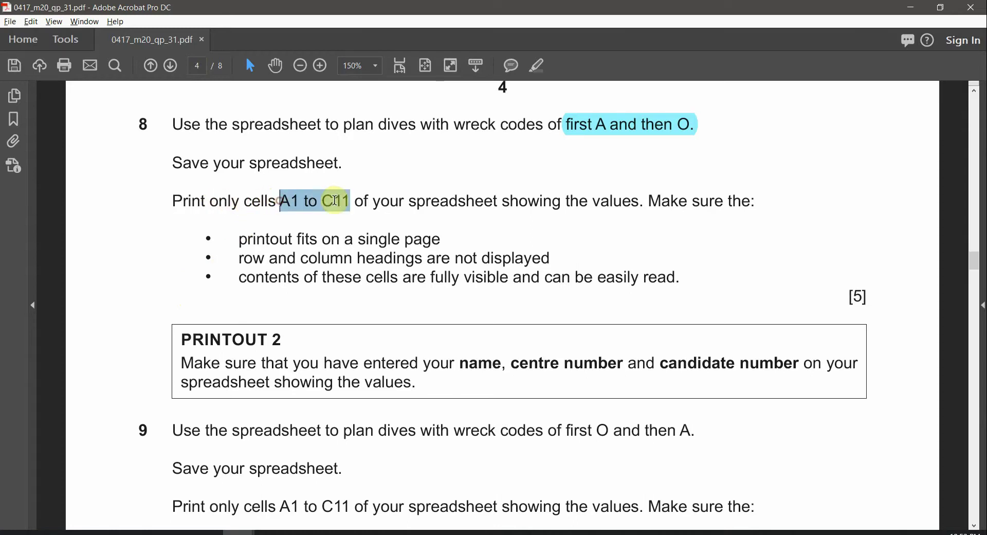
{"action": "left_click", "coordinate": [538, 69]}
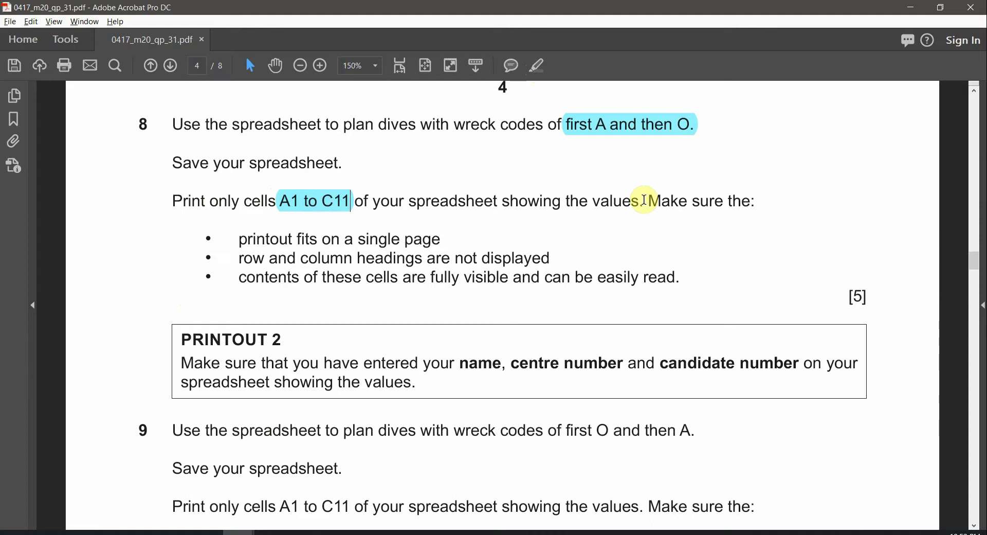
{"action": "double_click", "coordinate": [612, 201]}
{"action": "left_click", "coordinate": [538, 67]}
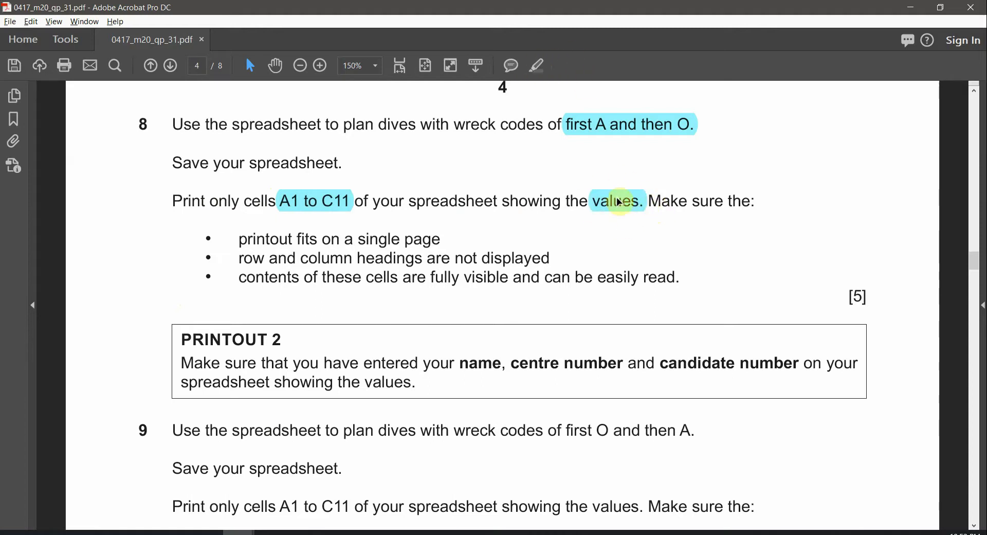
Back in Excel, select the planner cells and then the whole sheet
{"action": "key", "text": "alt+Tab"}
{"action": "left_click_drag", "start_coordinate": [57, 169], "coordinate": [178, 318]}
{"action": "left_click", "coordinate": [13, 141]}
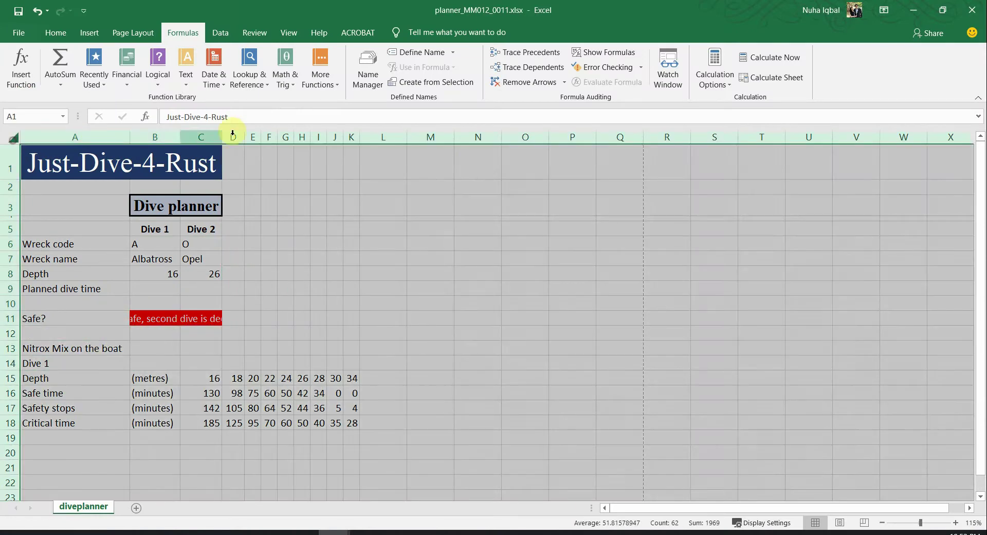
Widen columns B and C so 'Unsafe, second dive is deeper' fits, then select A1:C11
{"action": "double_click", "coordinate": [222, 135]}
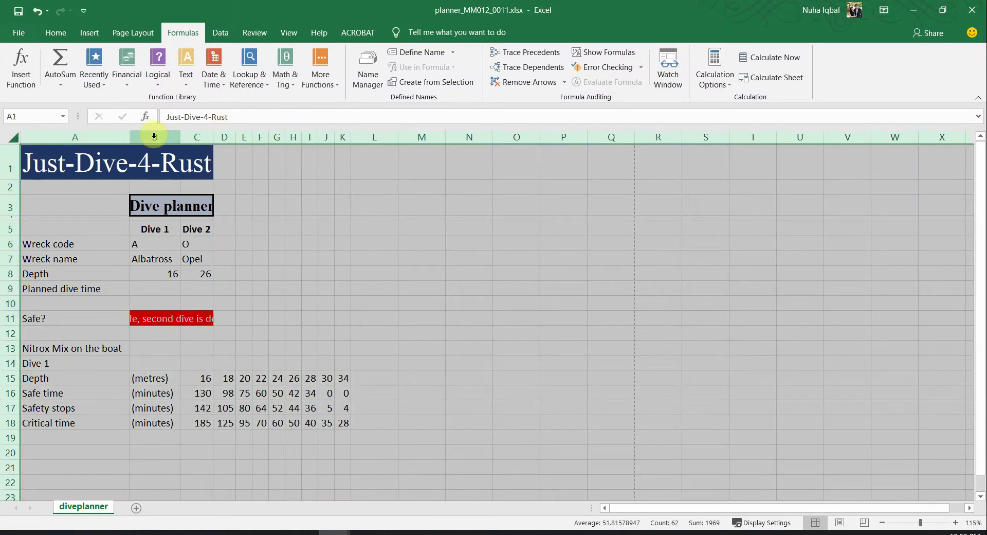
{"action": "left_click", "coordinate": [224, 303]}
{"action": "left_click_drag", "start_coordinate": [213, 138], "coordinate": [298, 137]}
{"action": "left_click_drag", "start_coordinate": [181, 135], "coordinate": [226, 141]}
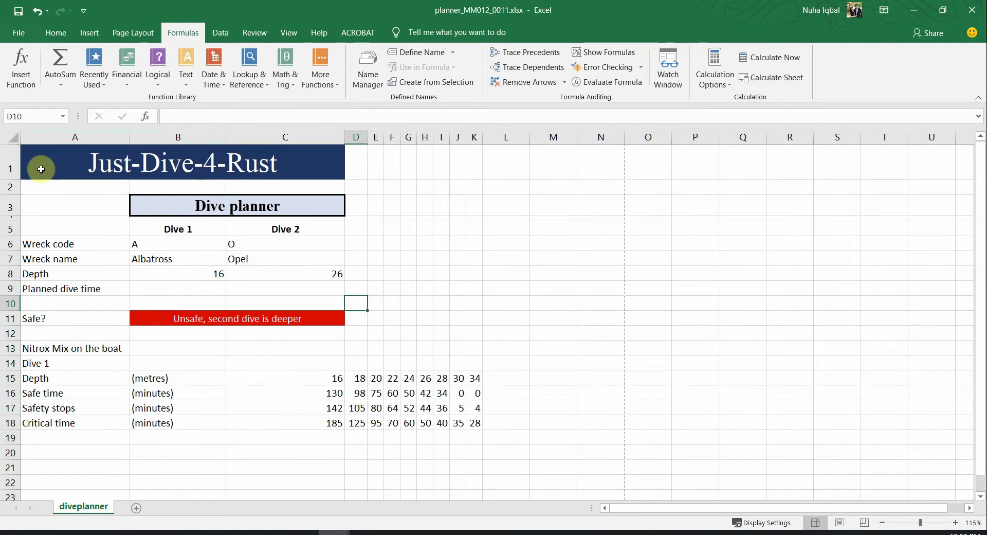
{"action": "left_click_drag", "start_coordinate": [37, 159], "coordinate": [272, 319]}
{"action": "left_click", "coordinate": [22, 41]}
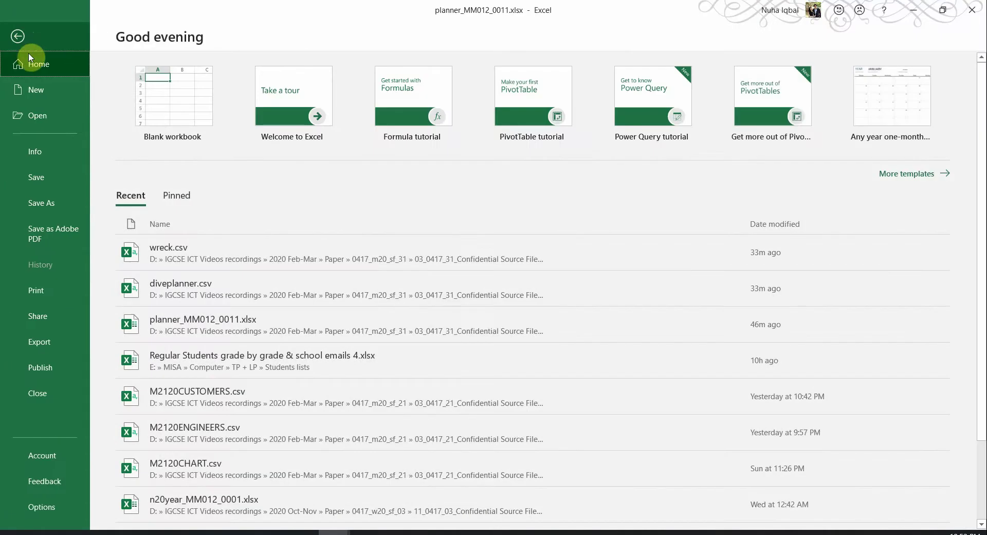
Print only the selected A1:C11 values and confirm it fits one landscape page
{"action": "left_click", "coordinate": [34, 290]}
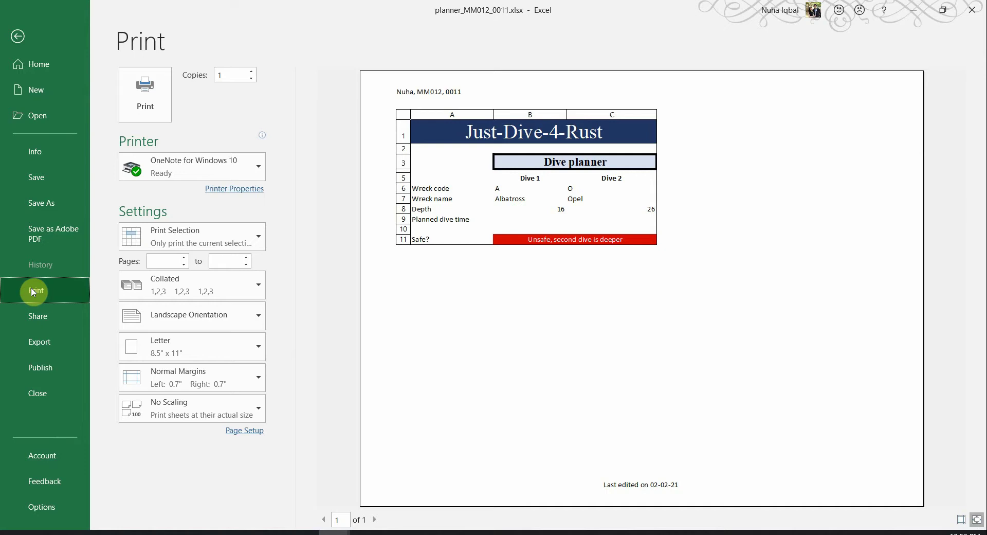
{"action": "key", "text": "alt+Tab"}
{"action": "key", "text": "alt+Tab"}
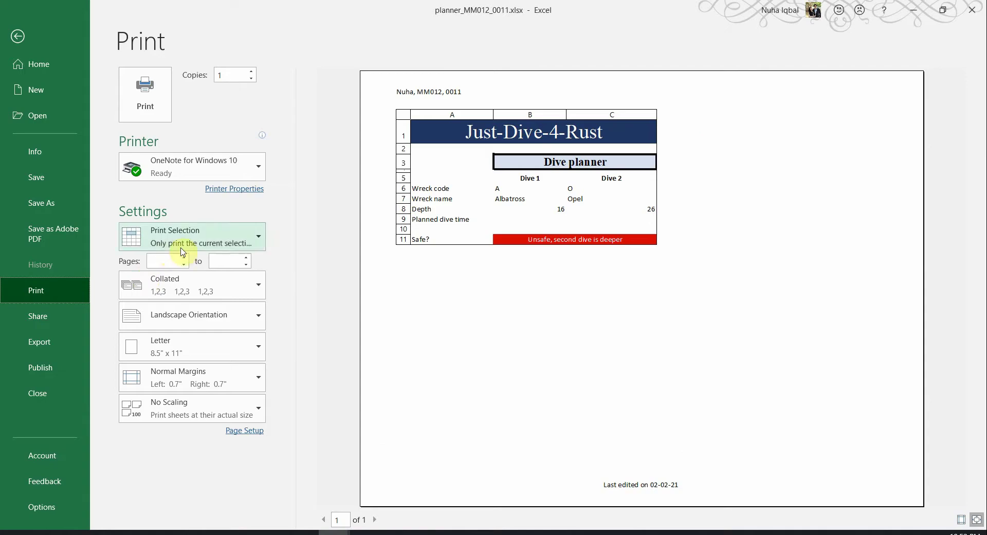
{"action": "left_click", "coordinate": [173, 236]}
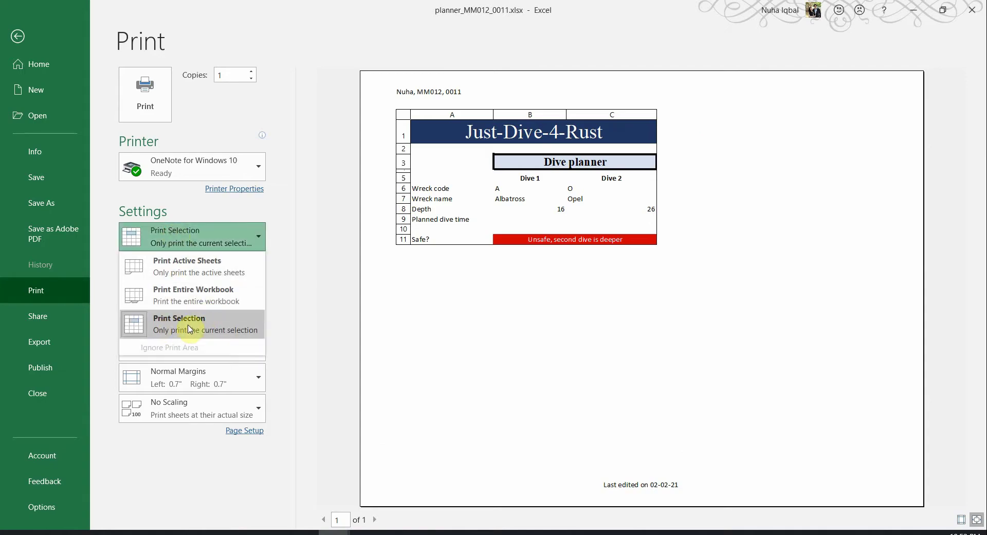
{"action": "left_click", "coordinate": [166, 330]}
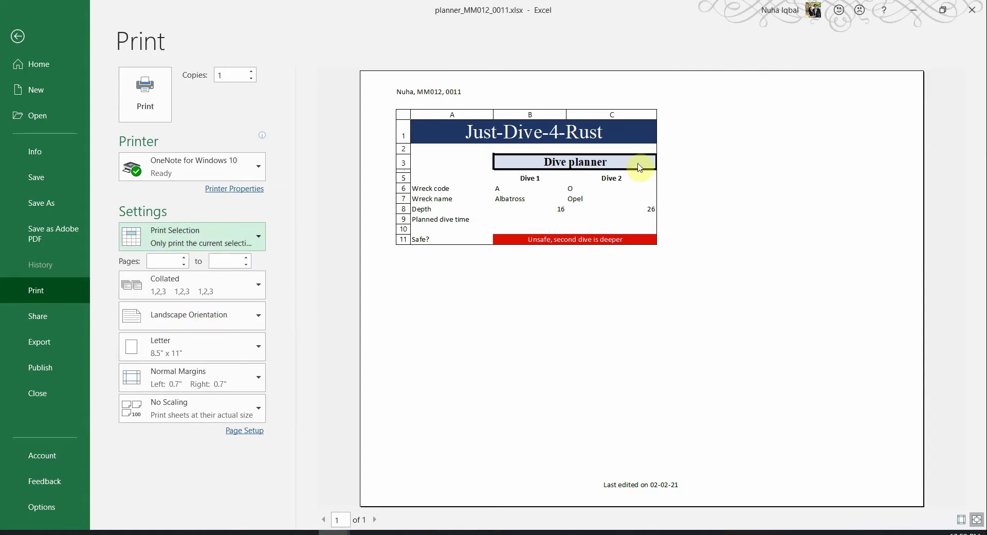
{"action": "key", "text": "alt+Tab"}
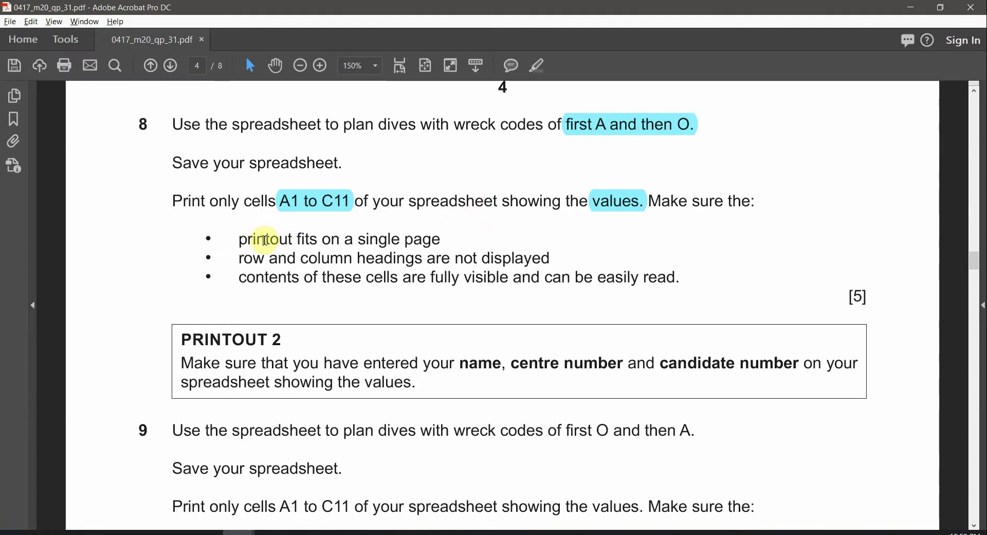
{"action": "left_click_drag", "start_coordinate": [245, 239], "coordinate": [442, 240]}
{"action": "key", "text": "alt+Tab"}
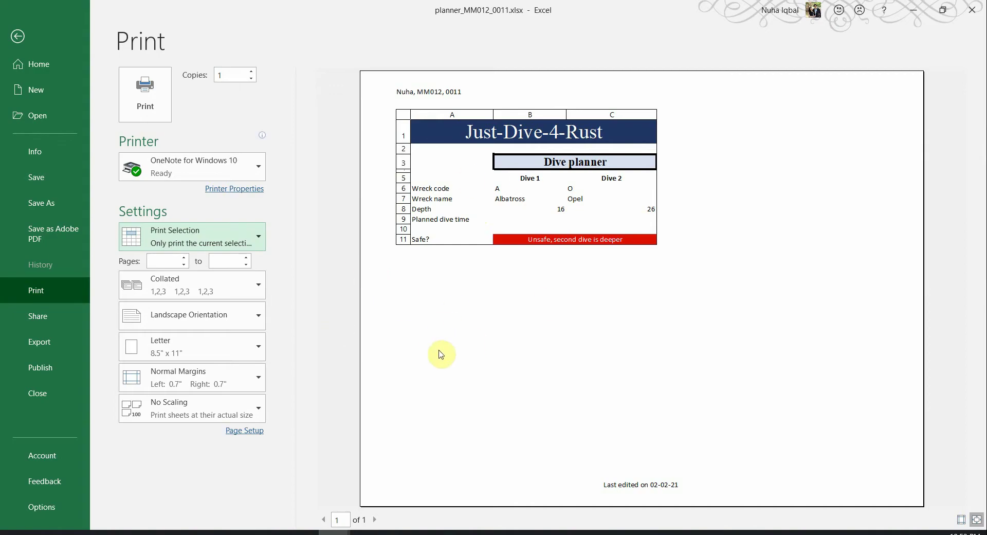
Scale the printout to 125% and highlight 'not displayed' in the exam question PDF
{"action": "left_click", "coordinate": [251, 434]}
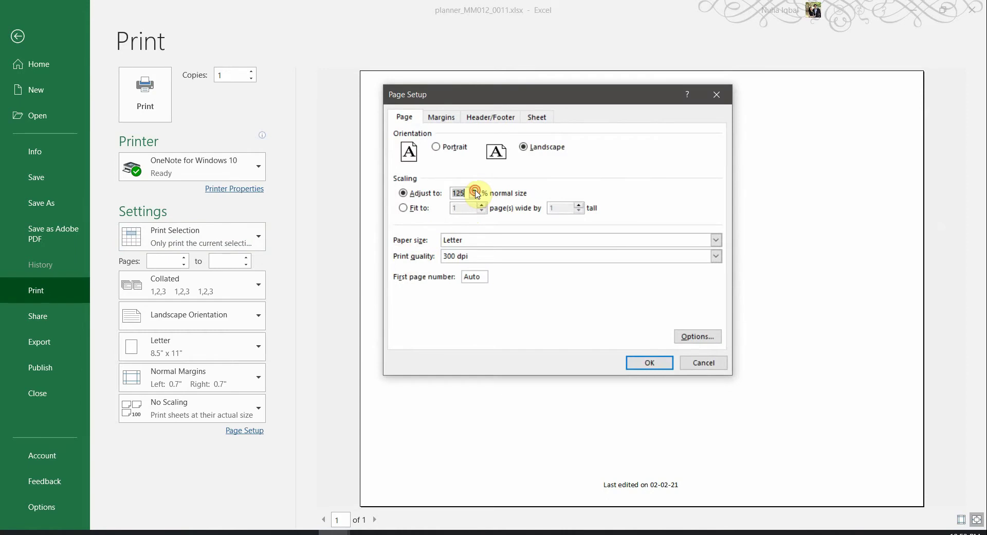
{"action": "left_click", "coordinate": [651, 374]}
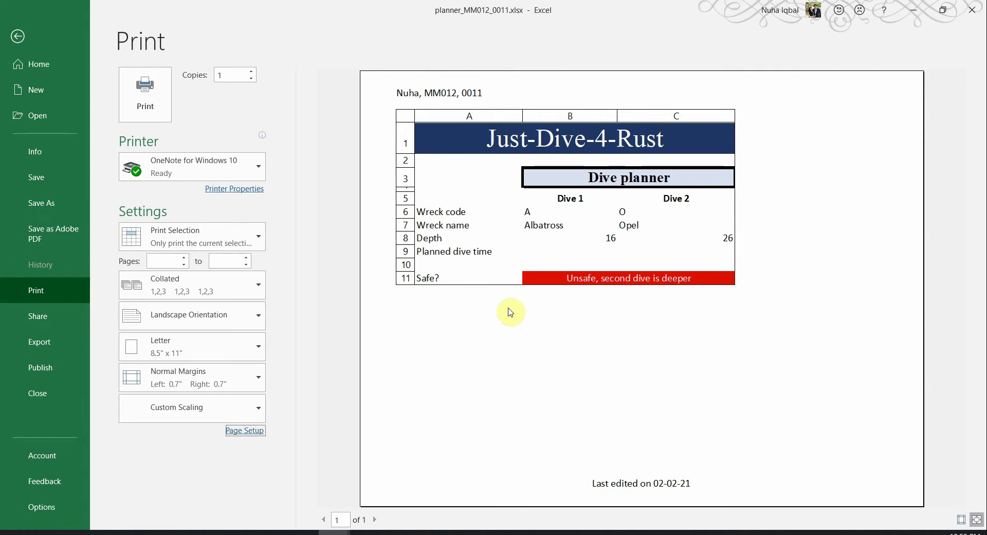
{"action": "key", "text": "alt+Tab"}
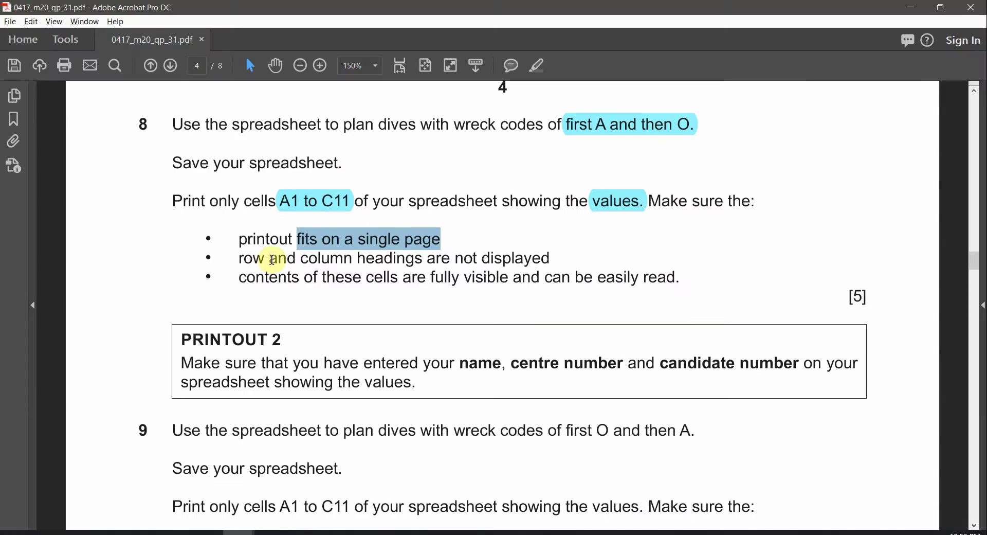
{"action": "left_click_drag", "start_coordinate": [455, 257], "coordinate": [550, 257]}
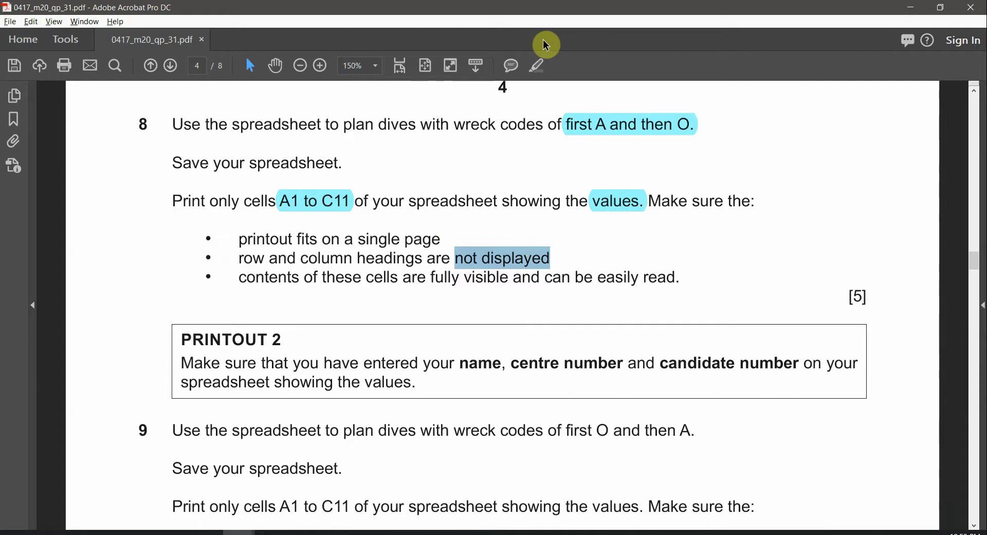
Turn off printing of row and column headings in Page Setup's Sheet options
{"action": "key", "text": "alt+Tab"}
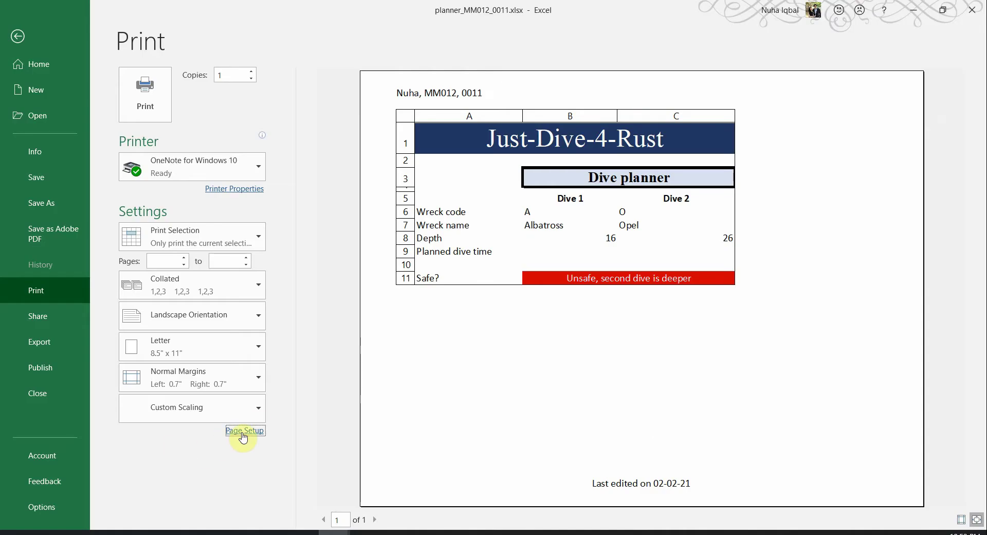
{"action": "left_click", "coordinate": [243, 432]}
{"action": "left_click", "coordinate": [537, 116]}
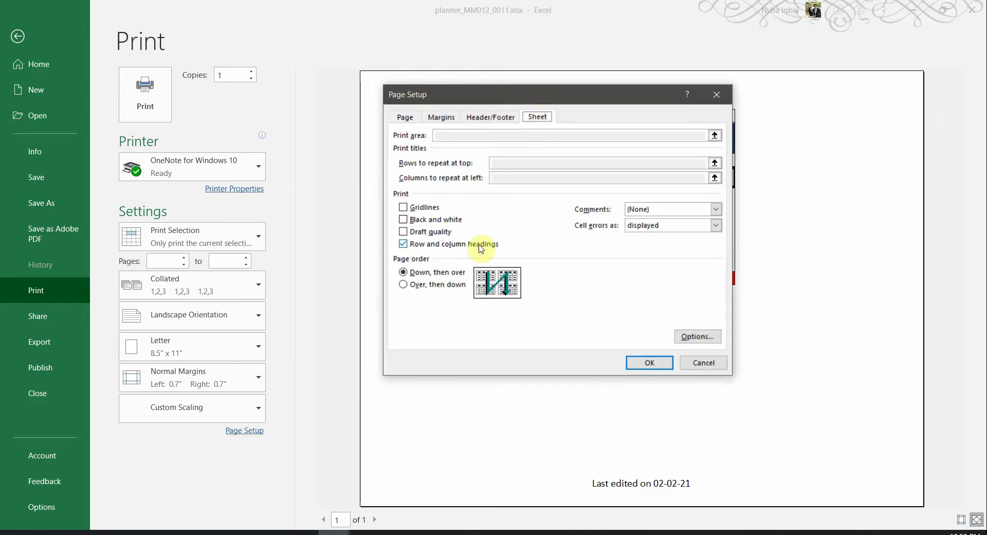
{"action": "left_click", "coordinate": [632, 365]}
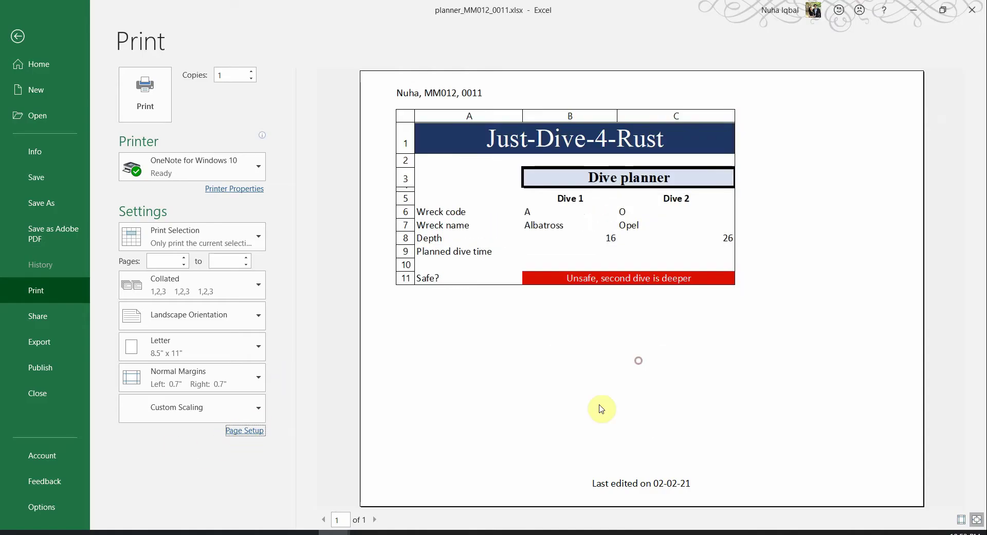
{"action": "key", "text": "alt+Tab"}
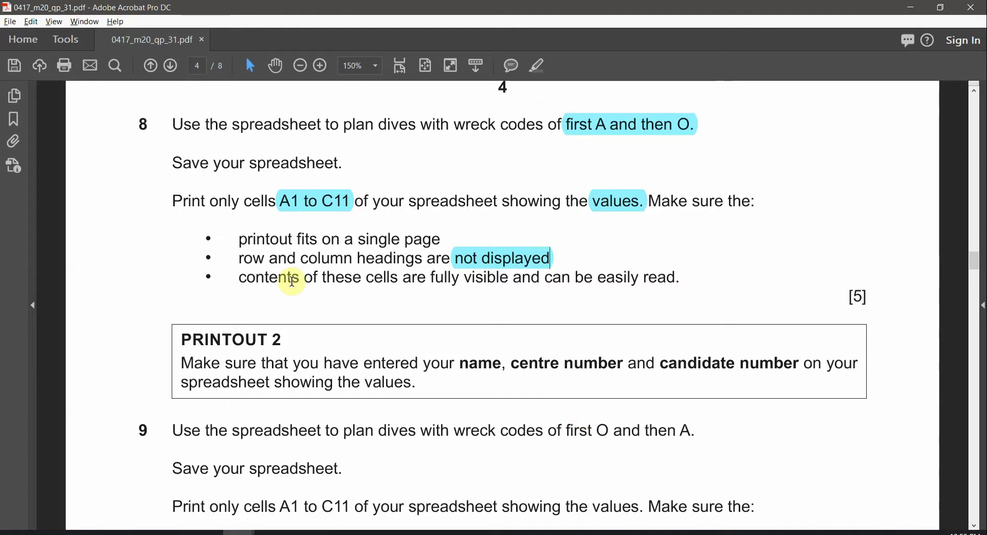
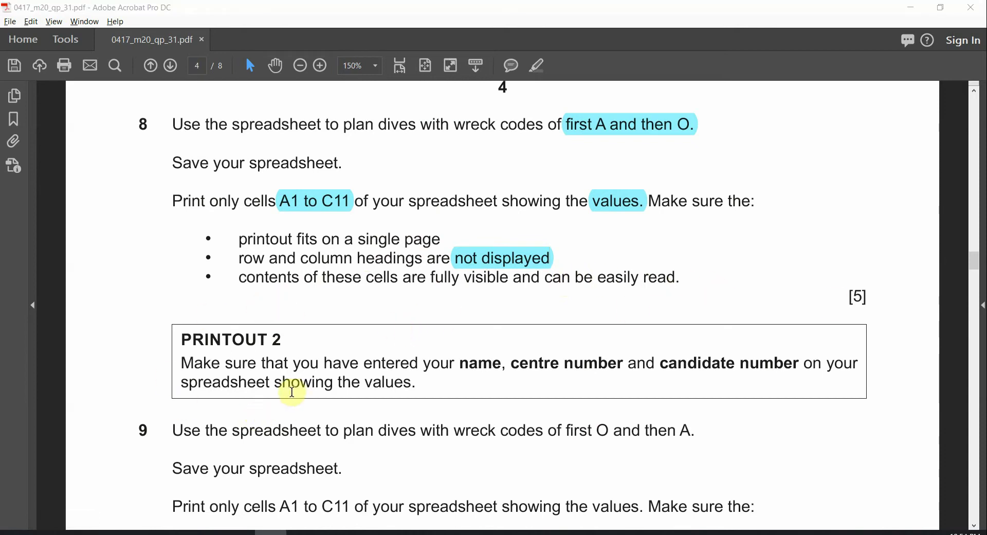
Mark the name and centre number requirement, then print the dive planner sheet from print preview
{"action": "left_click_drag", "start_coordinate": [459, 363], "coordinate": [591, 363]}
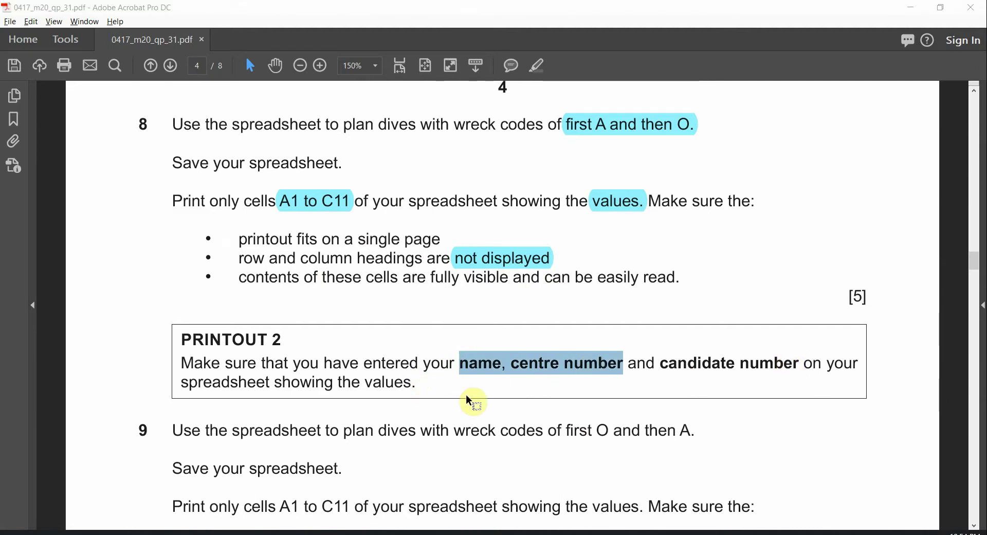
{"action": "key", "text": "alt+Tab"}
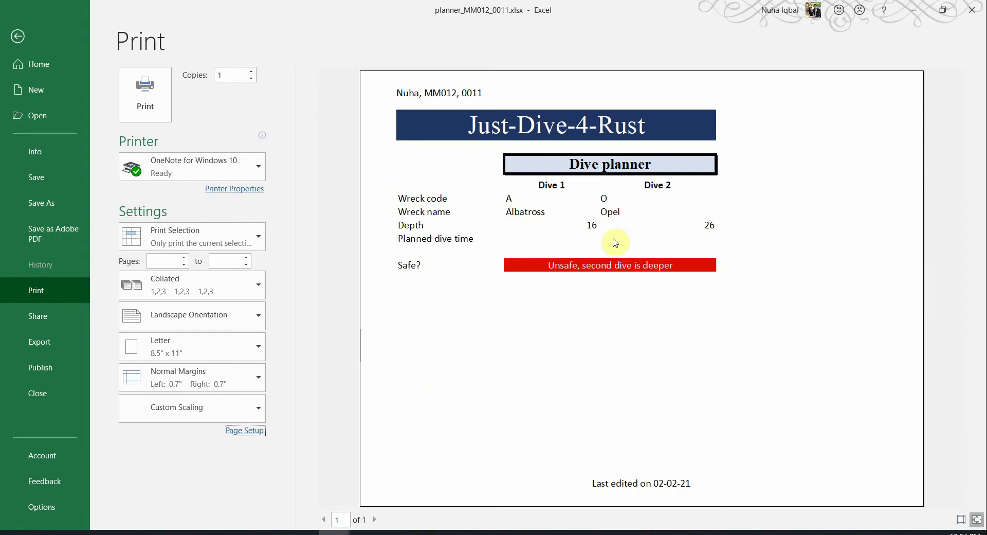
{"action": "left_click", "coordinate": [146, 99]}
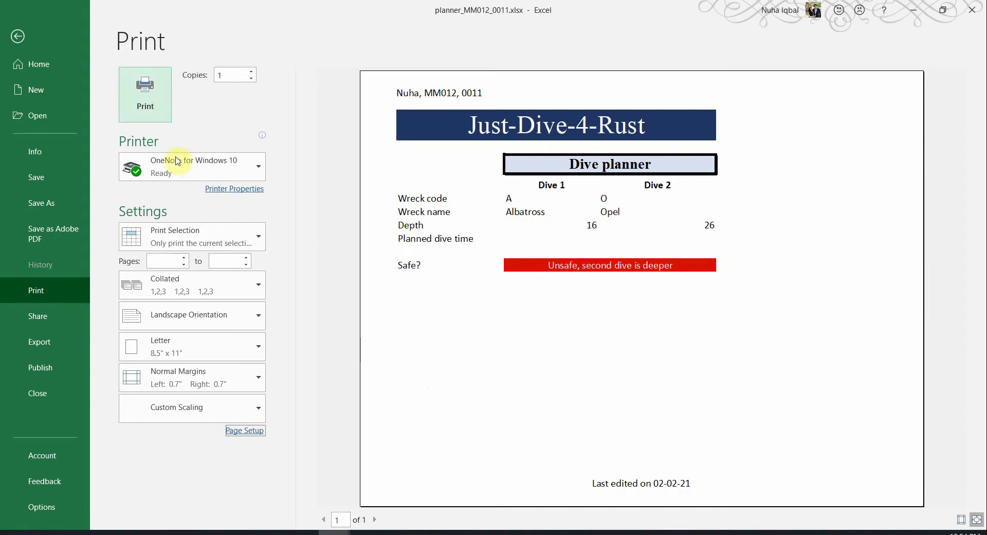
{"action": "key", "text": "alt+Tab"}
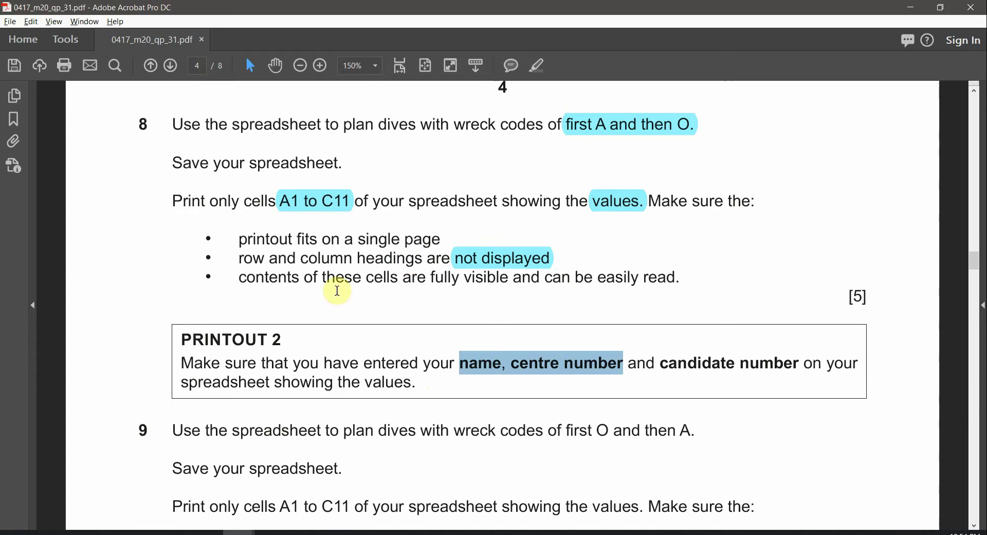
Highlight the PRINTOUT 2 heading in cyan
{"action": "triple_click", "coordinate": [260, 338]}
{"action": "left_click", "coordinate": [533, 67]}
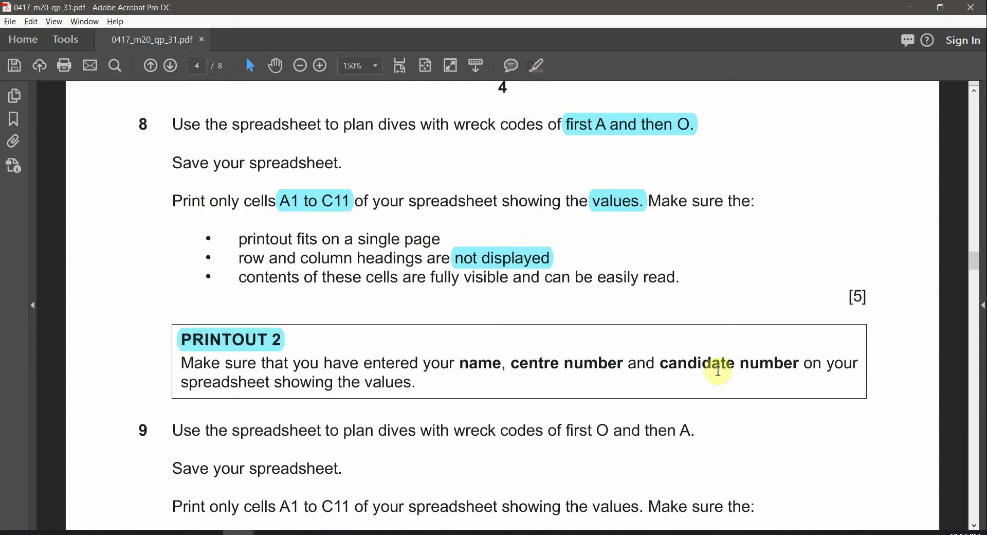
{"action": "scroll", "coordinate": [628, 381], "scroll_direction": "down", "scroll_amount": 5}
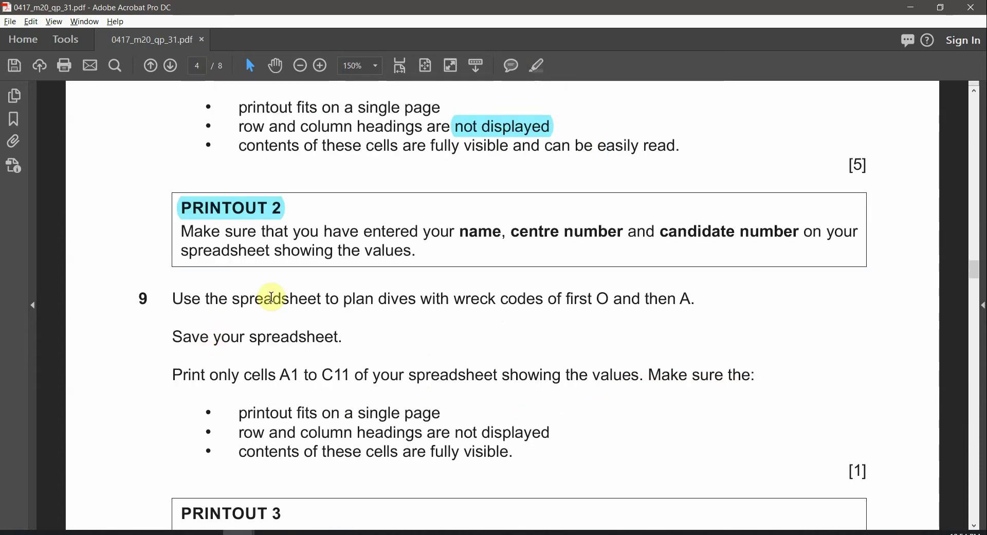
Select 'dives' and the wreck codes O and A in question 9
{"action": "left_click_drag", "start_coordinate": [379, 297], "coordinate": [410, 299]}
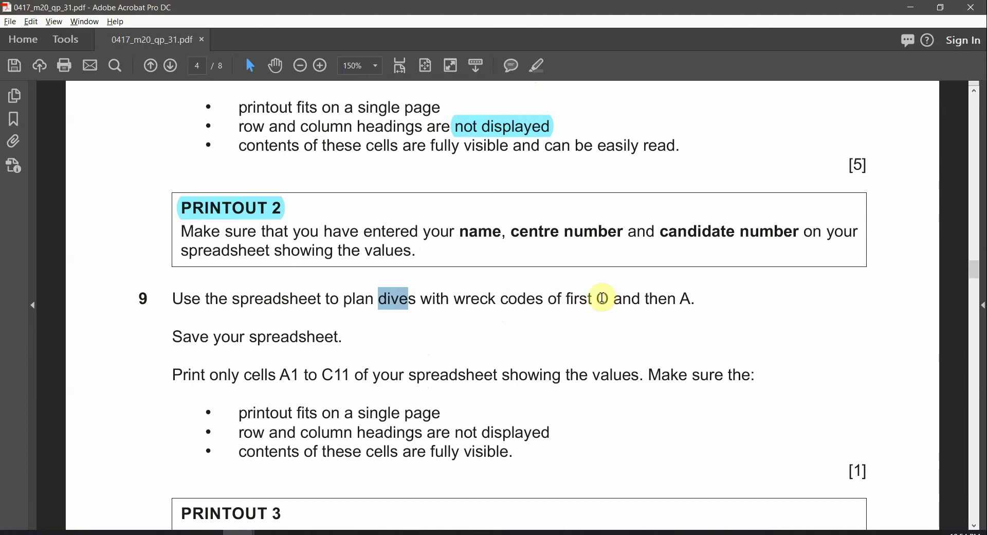
{"action": "left_click_drag", "start_coordinate": [599, 298], "coordinate": [609, 298]}
{"action": "left_click_drag", "start_coordinate": [693, 298], "coordinate": [684, 297]}
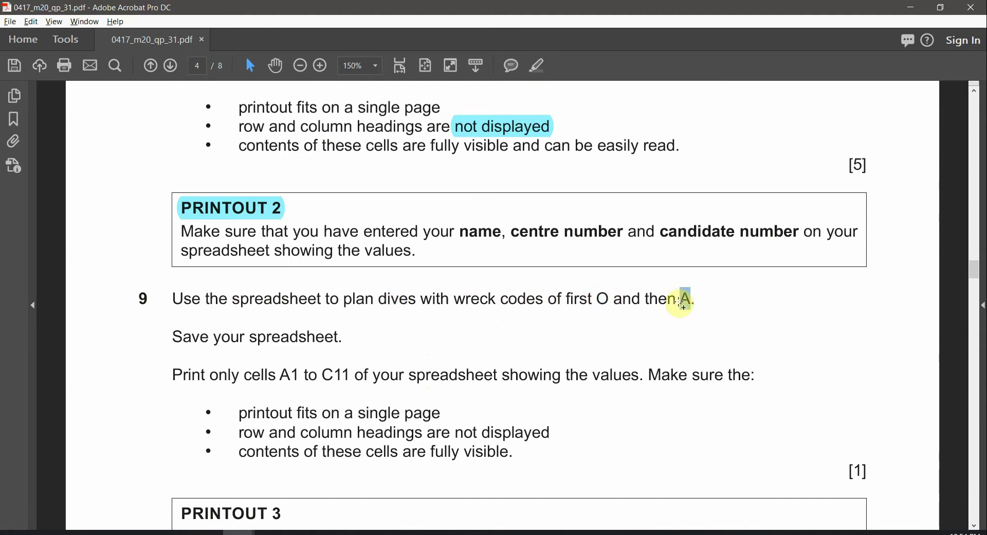
{"action": "key", "text": "alt+Tab"}
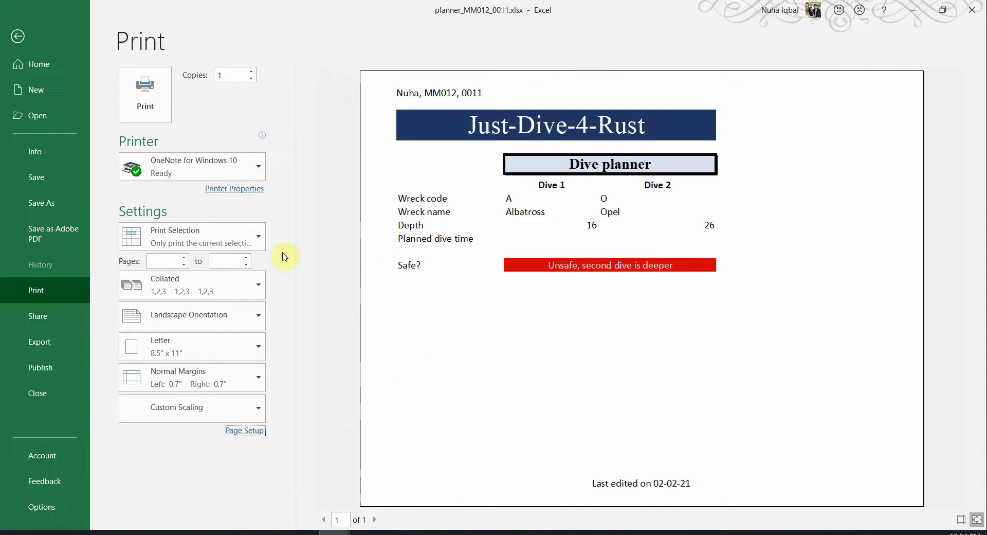
Leave print preview and enter wreck codes O and A, starting in cell B6
{"action": "left_click", "coordinate": [17, 36]}
{"action": "left_click", "coordinate": [232, 254]}
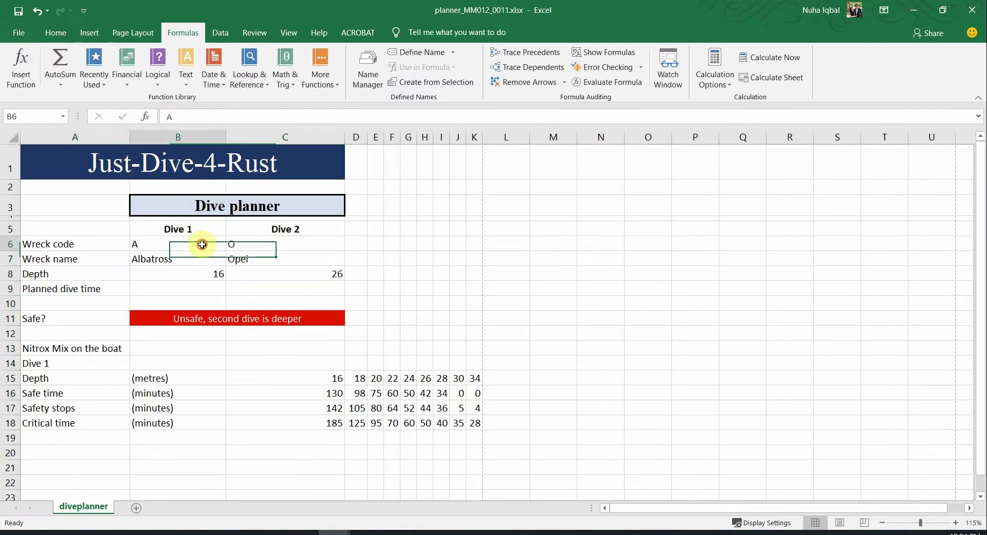
{"action": "key", "text": "alt+Tab"}
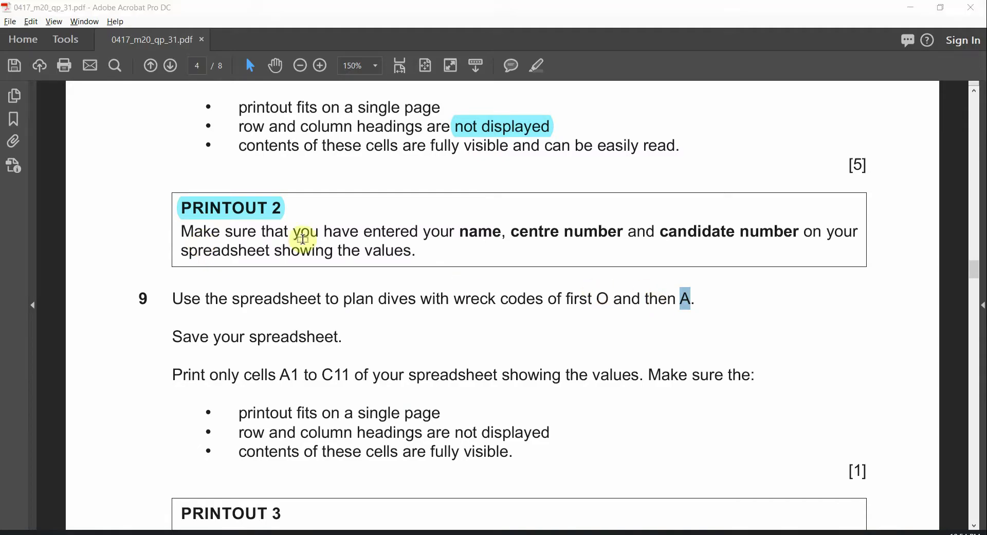
{"action": "key", "text": "alt+Tab"}
{"action": "left_click", "coordinate": [200, 245]}
{"action": "type", "text": "O"}
{"action": "key", "text": "Tab"}
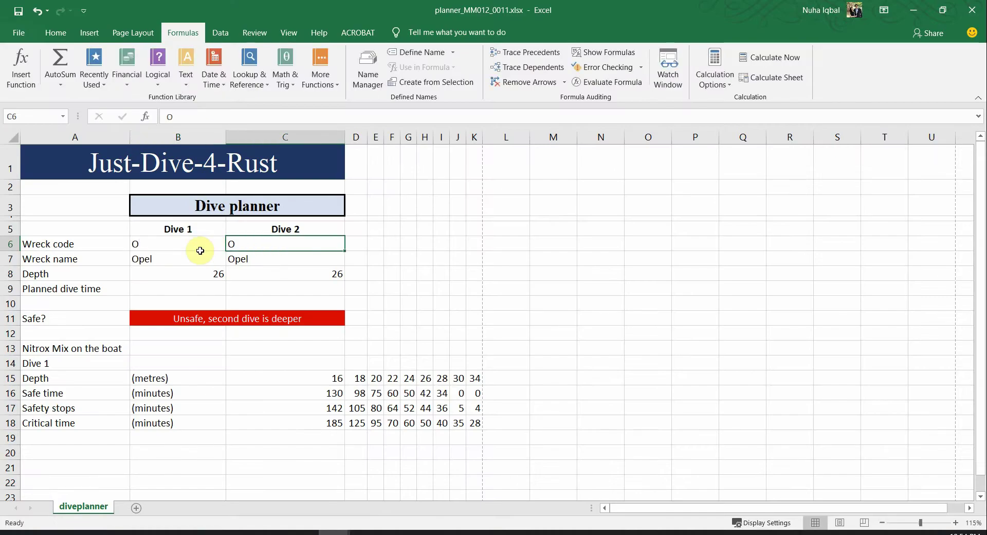
{"action": "type", "text": "A"}
{"action": "key", "text": "Return"}
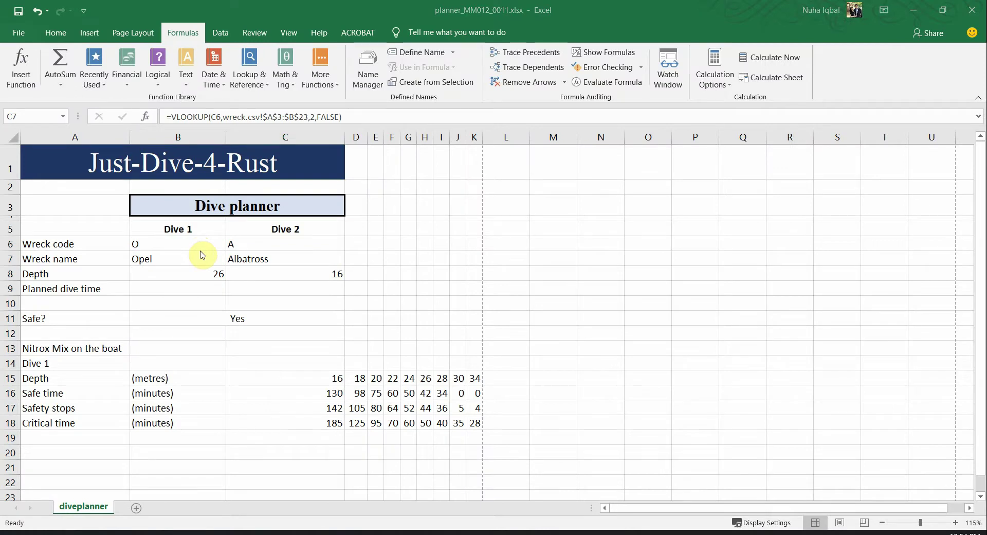
Save the dive planner workbook, following the question paper's save instruction
{"action": "key", "text": "alt+Tab"}
{"action": "left_click_drag", "start_coordinate": [173, 336], "coordinate": [339, 337]}
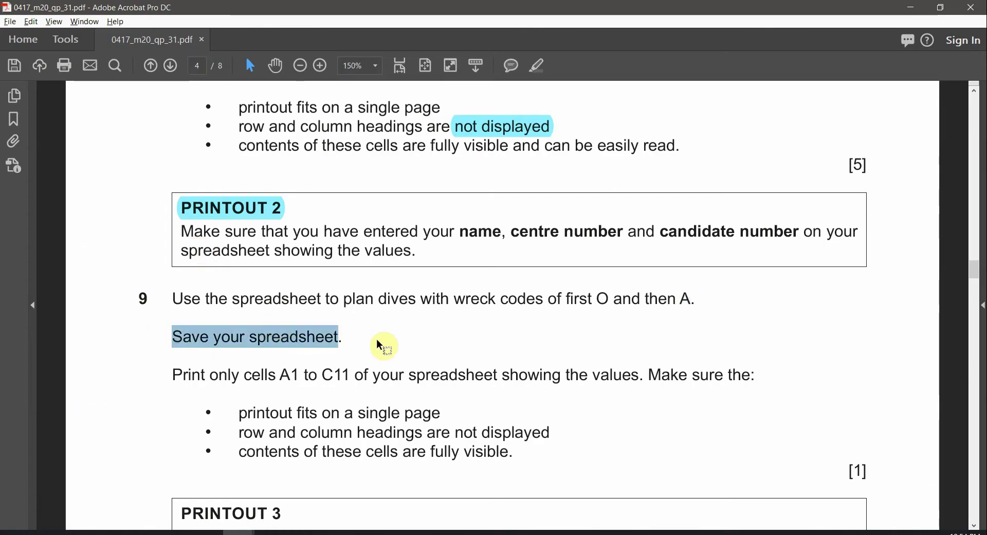
{"action": "key", "text": "alt+Tab"}
{"action": "left_click", "coordinate": [14, 20]}
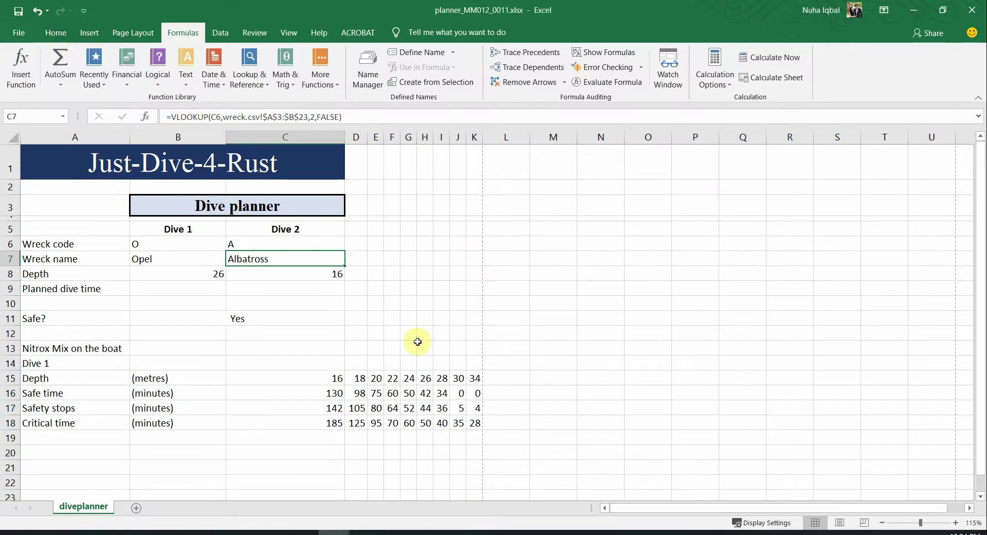
Mark the A1 to C11 range and highlight 'values' in cyan in question 9
{"action": "key", "text": "alt+Tab"}
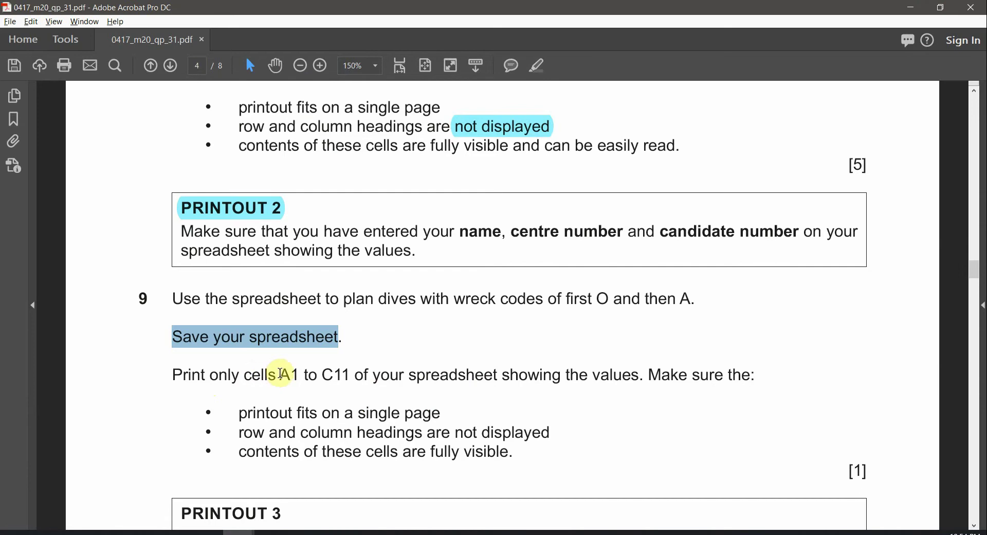
{"action": "left_click_drag", "start_coordinate": [280, 374], "coordinate": [350, 374]}
{"action": "scroll", "coordinate": [503, 422], "scroll_direction": "down", "scroll_amount": 3}
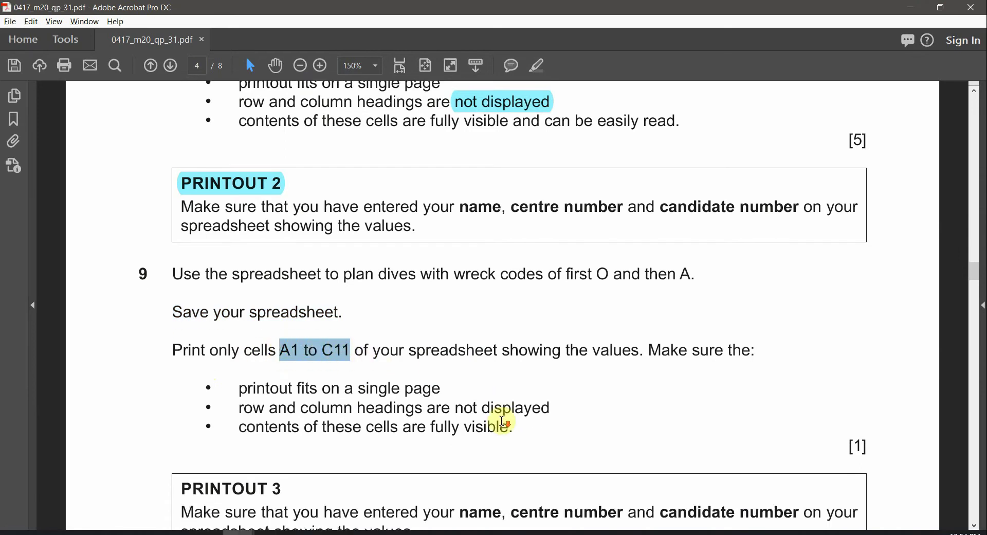
{"action": "left_click", "coordinate": [600, 308]}
{"action": "double_click", "coordinate": [600, 308]}
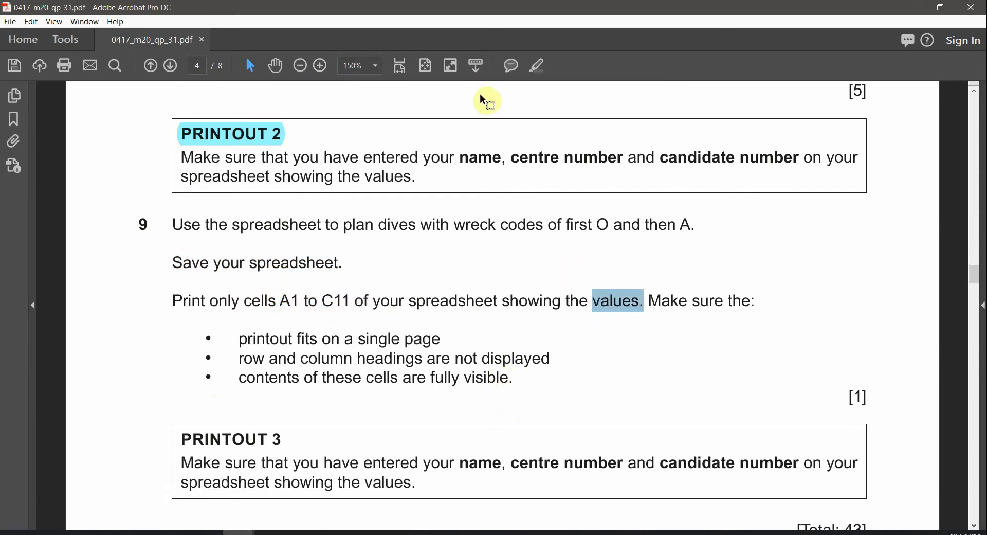
{"action": "left_click", "coordinate": [537, 64]}
{"action": "scroll", "coordinate": [260, 414], "scroll_direction": "down", "scroll_amount": 1}
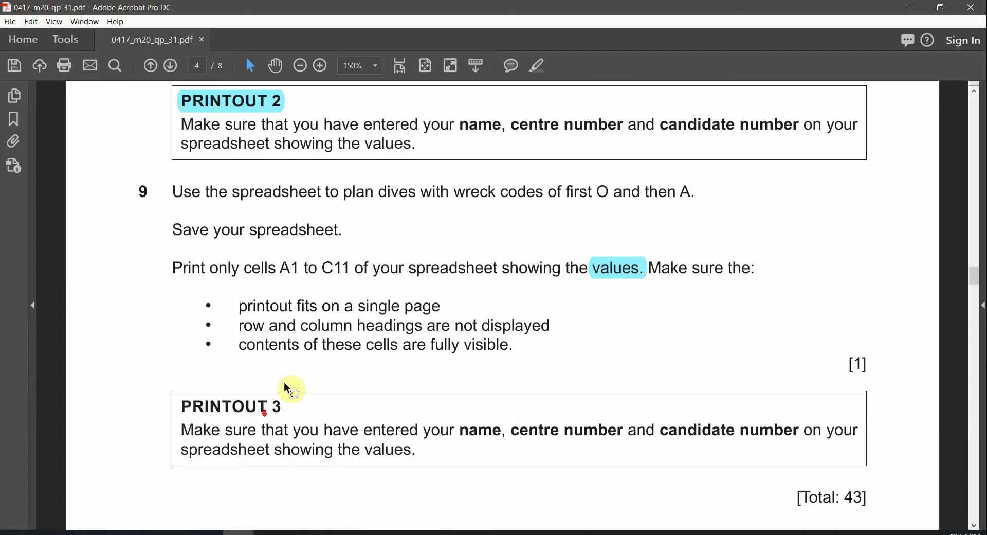
Select cells A1 to C11 on the diveplanner worksheet
{"action": "key", "text": "alt+Tab"}
{"action": "left_click", "coordinate": [20, 32]}
{"action": "left_click", "coordinate": [21, 35]}
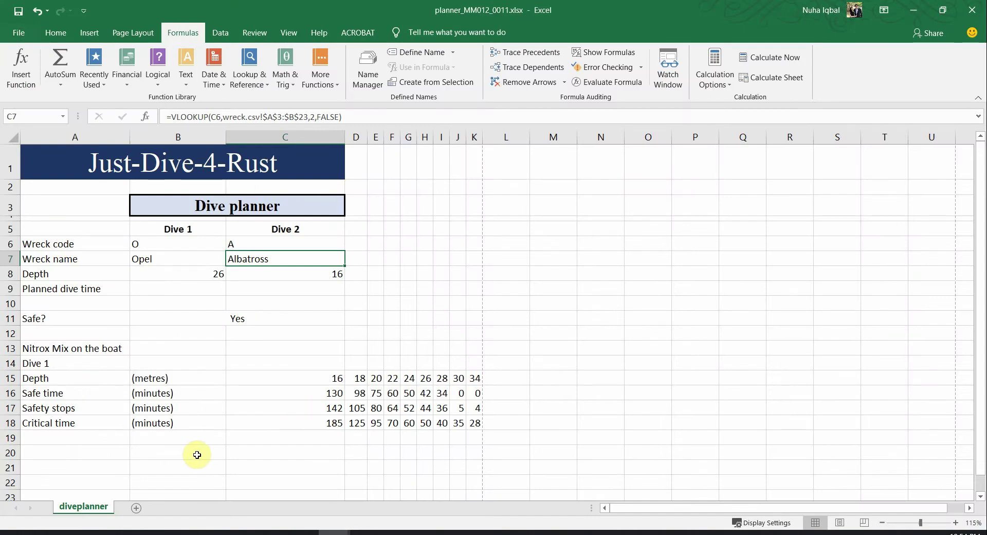
{"action": "left_click_drag", "start_coordinate": [56, 164], "coordinate": [231, 318]}
Open the print preview and set it to Print Selection
{"action": "left_click", "coordinate": [17, 34]}
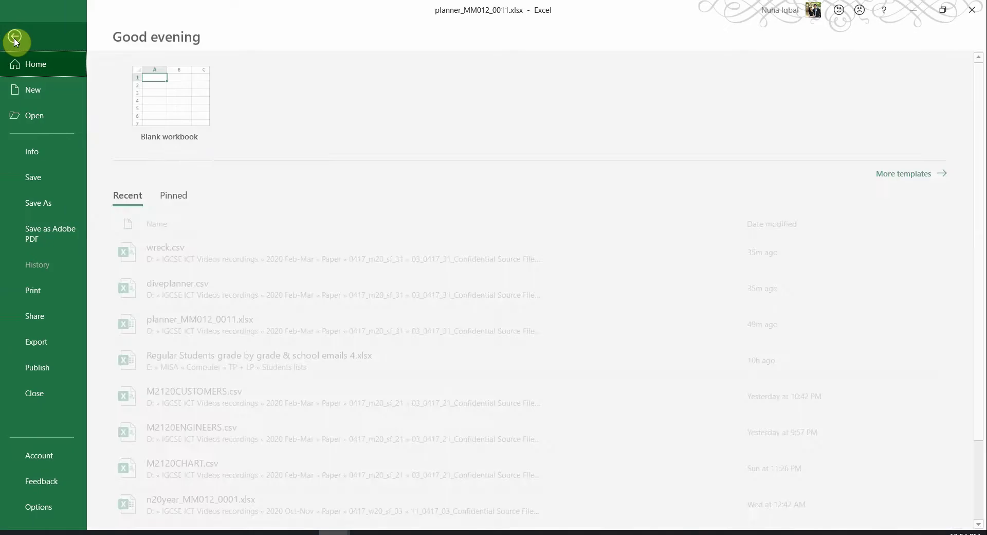
{"action": "left_click", "coordinate": [41, 295]}
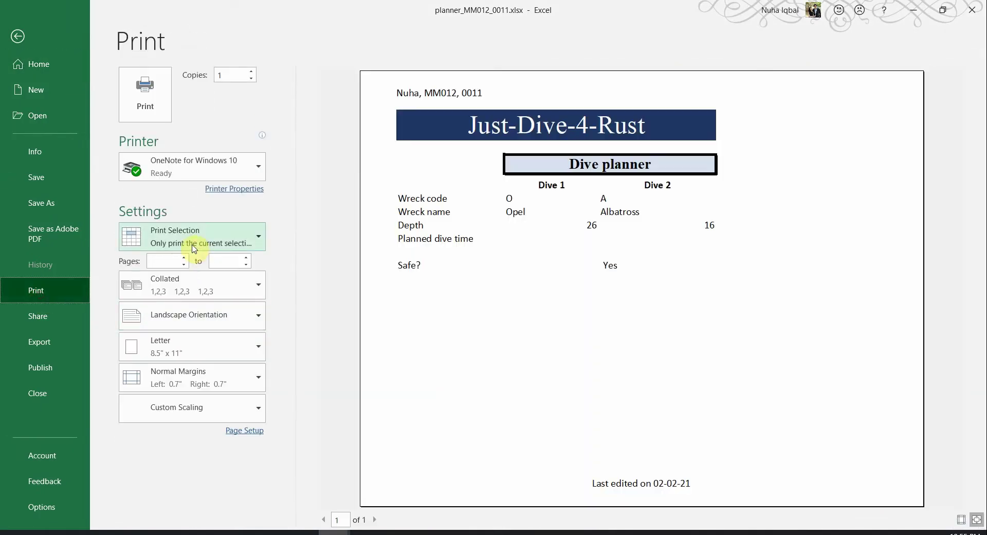
{"action": "left_click", "coordinate": [192, 243]}
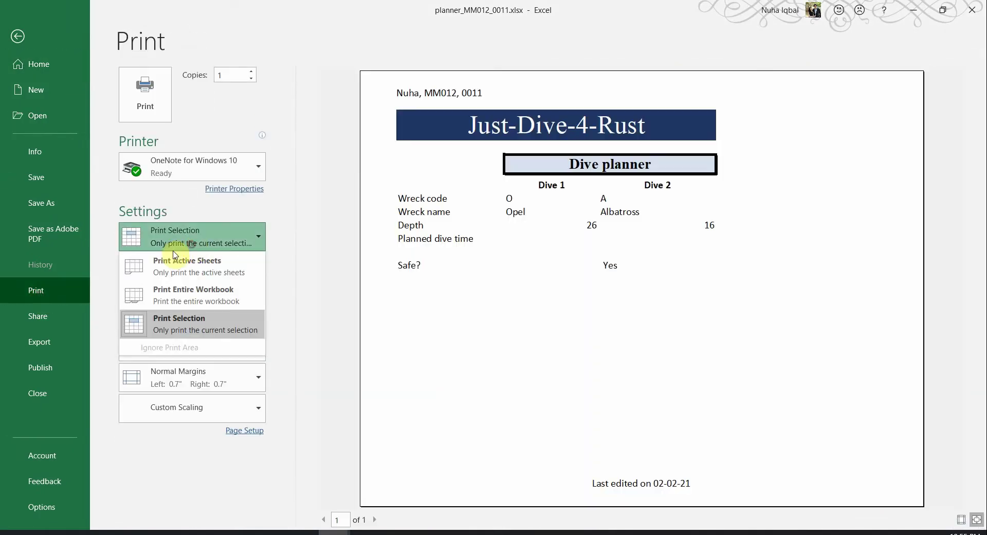
{"action": "left_click", "coordinate": [210, 232]}
Mark the words 'not displayed' in question 9 of the exam paper
{"action": "key", "text": "alt+Tab"}
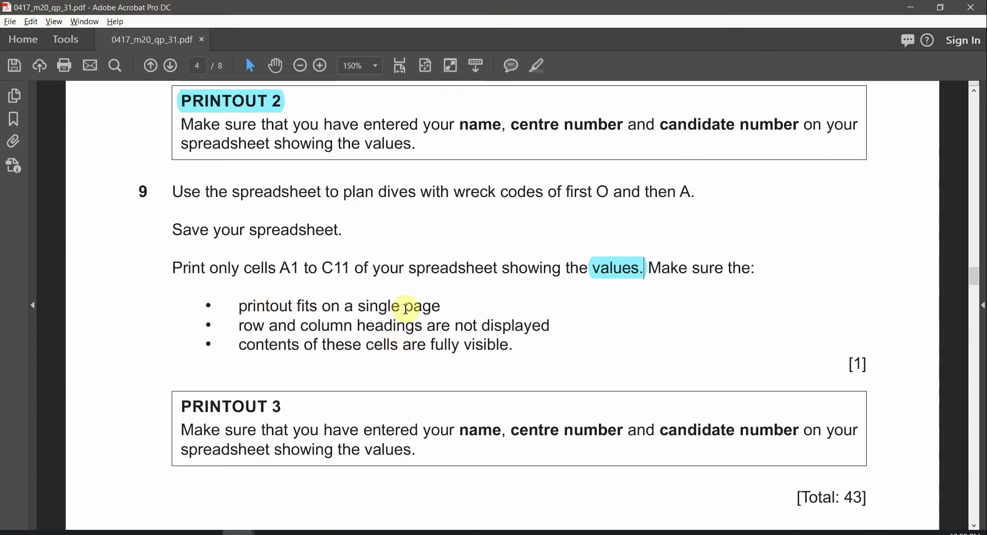
{"action": "key", "text": "alt+Tab"}
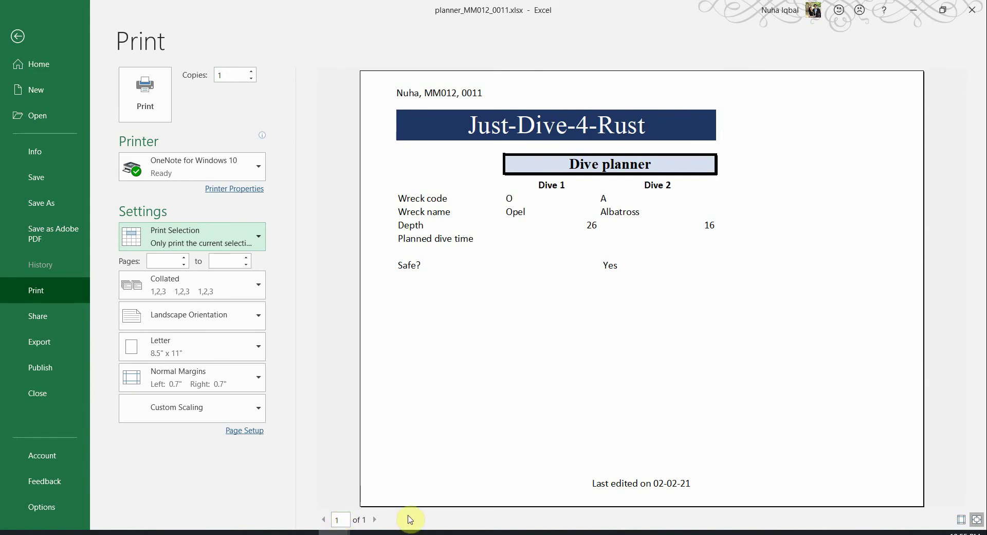
{"action": "key", "text": "alt+Tab"}
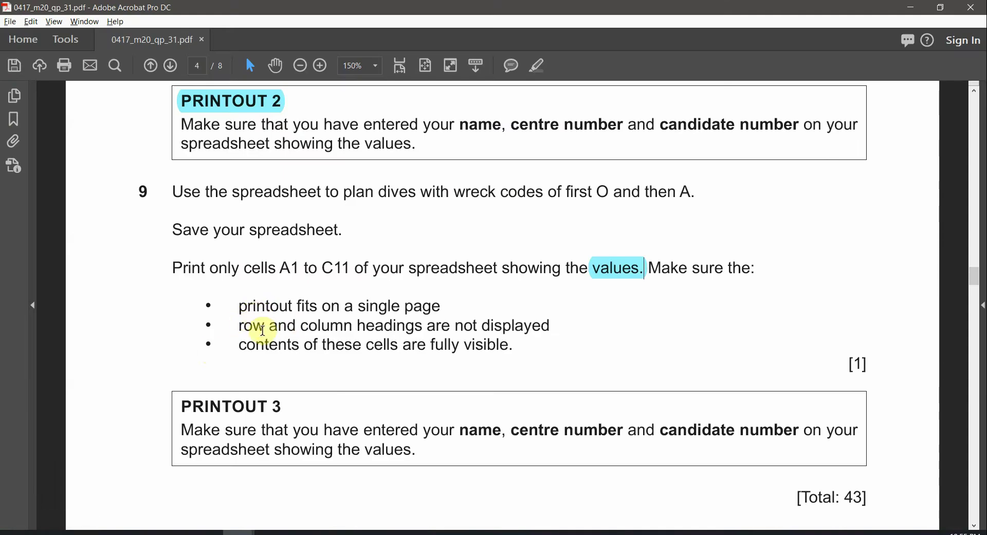
{"action": "left_click_drag", "start_coordinate": [458, 326], "coordinate": [549, 325]}
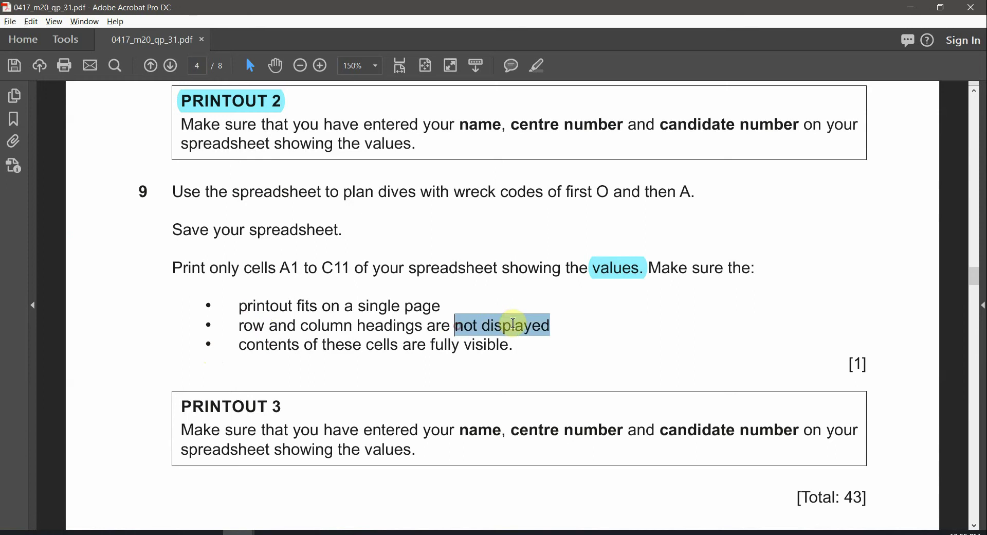
{"action": "key", "text": "alt+Tab"}
Confirm in Page Setup > Sheet that row and column headings stay unticked, then cancel
{"action": "left_click", "coordinate": [237, 426]}
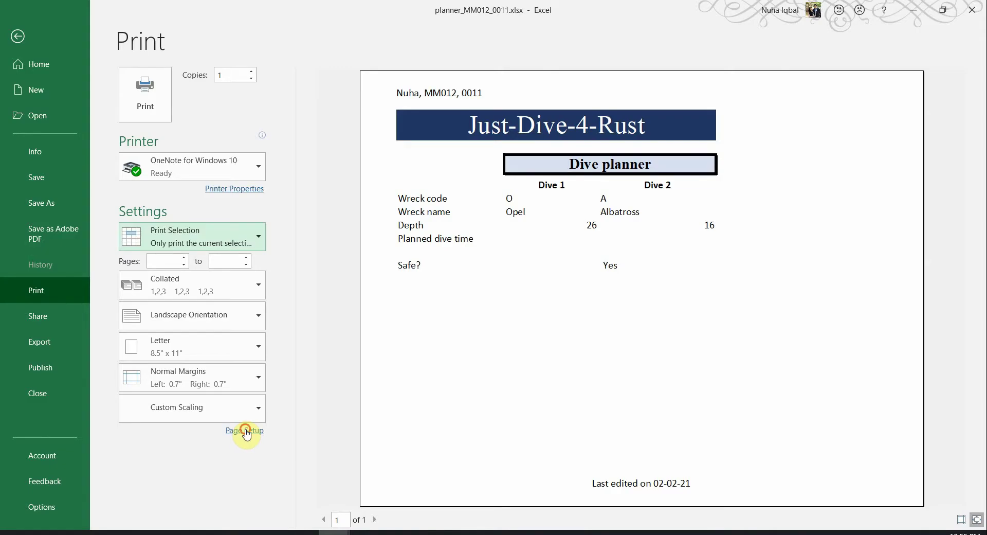
{"action": "left_click", "coordinate": [534, 117]}
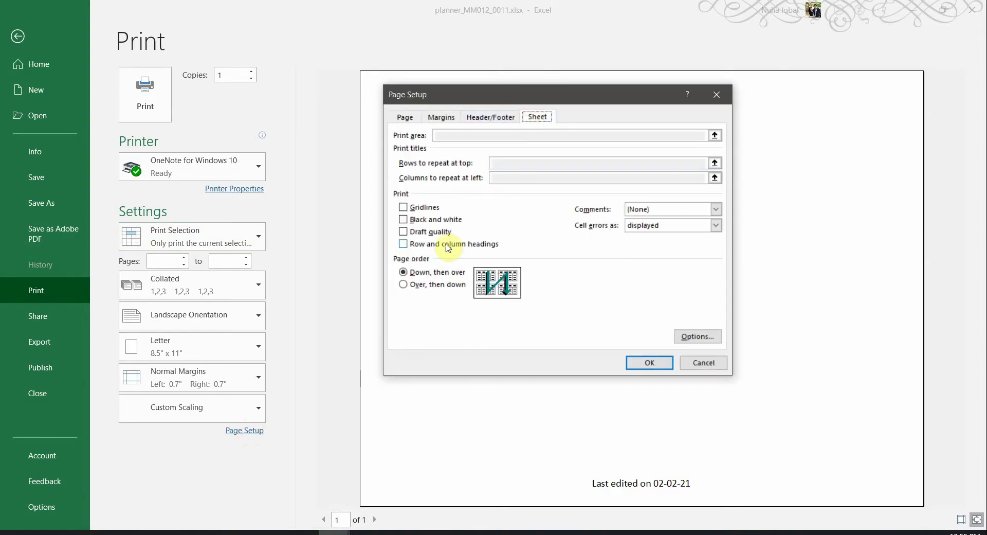
{"action": "left_click", "coordinate": [702, 362]}
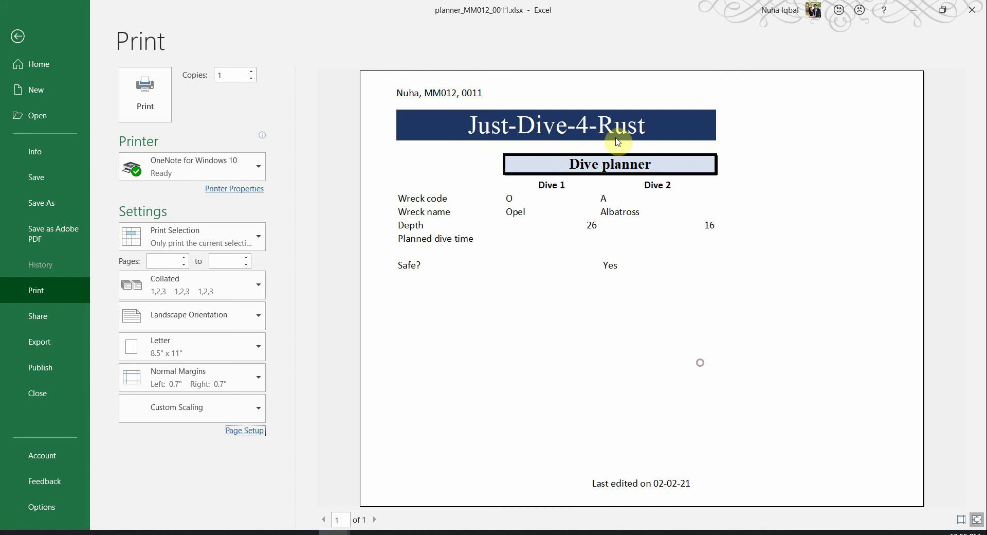
Scroll the exam paper down and select the 3 in PRINTOUT 3
{"action": "key", "text": "alt+Tab"}
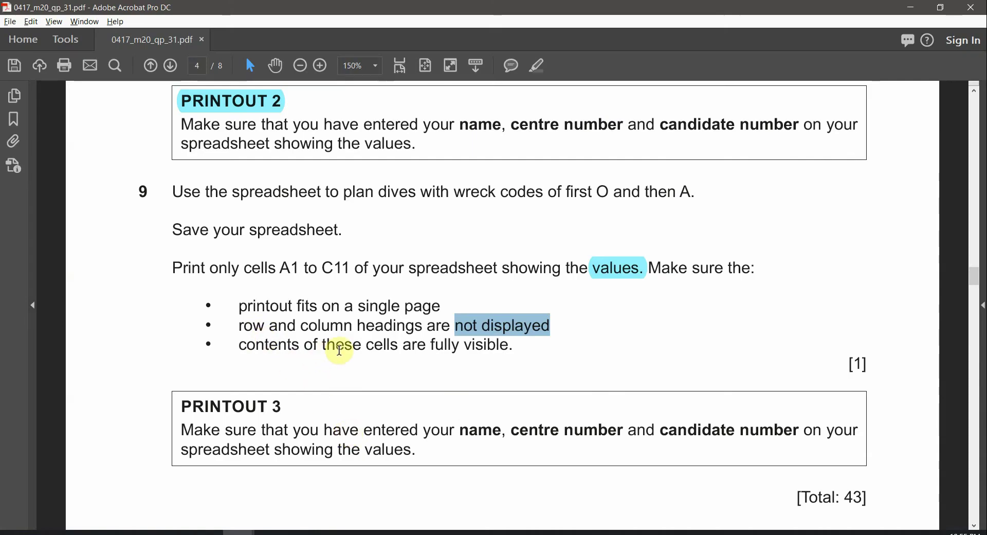
{"action": "key", "text": "alt+Tab"}
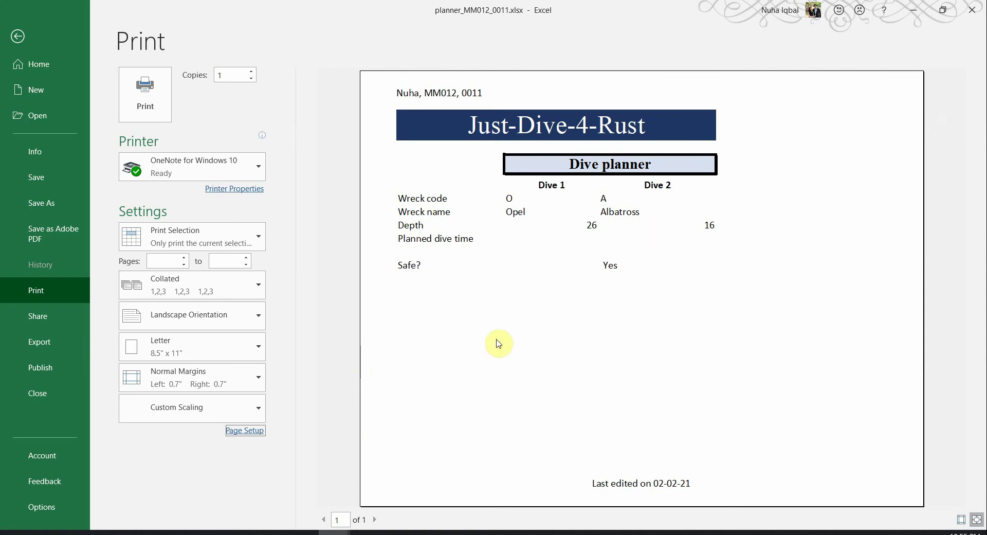
{"action": "key", "text": "alt+Tab"}
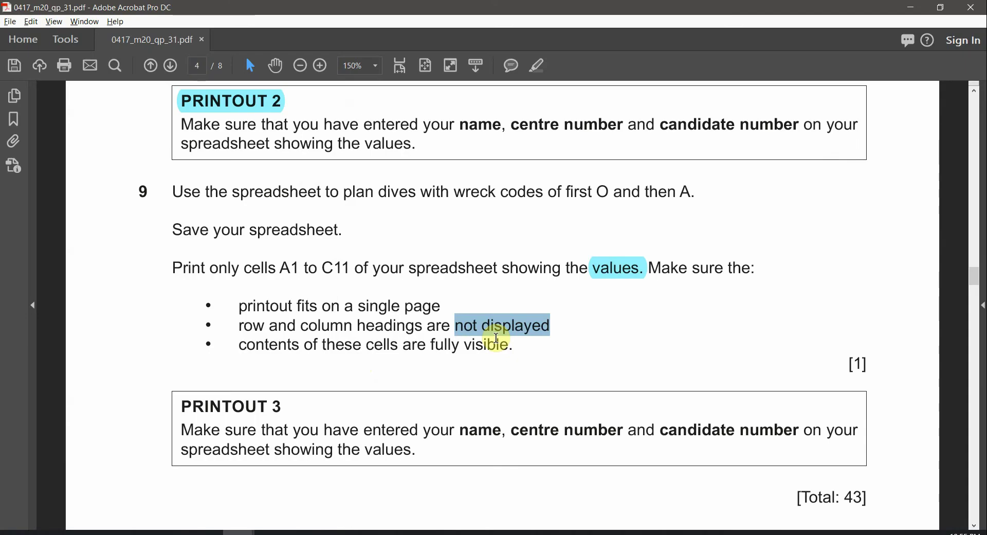
{"action": "scroll", "coordinate": [490, 391], "scroll_direction": "down", "scroll_amount": 2}
{"action": "left_click_drag", "start_coordinate": [282, 366], "coordinate": [263, 366]}
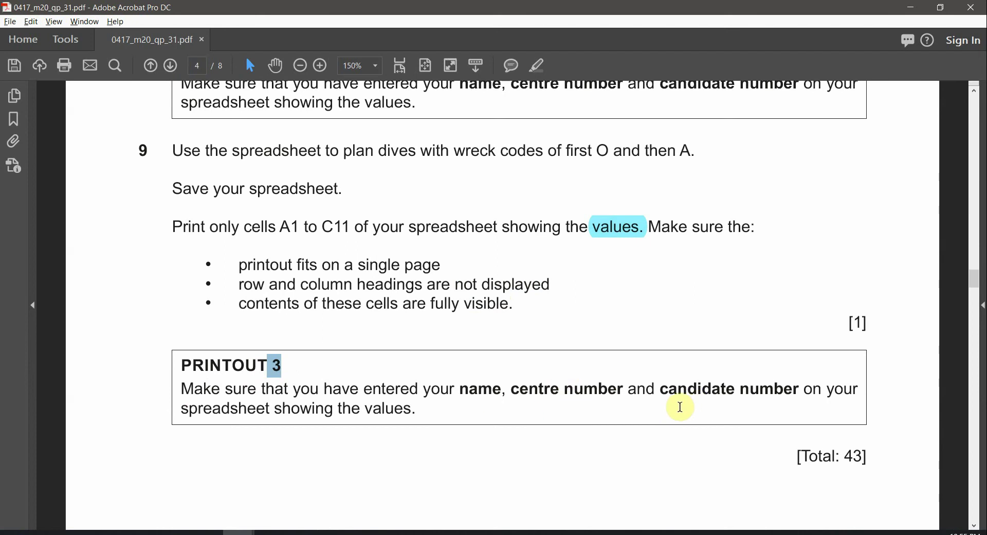
Highlight the 3 of the PRINTOUT 3 heading in cyan and review the page
{"action": "key", "text": "alt+Tab"}
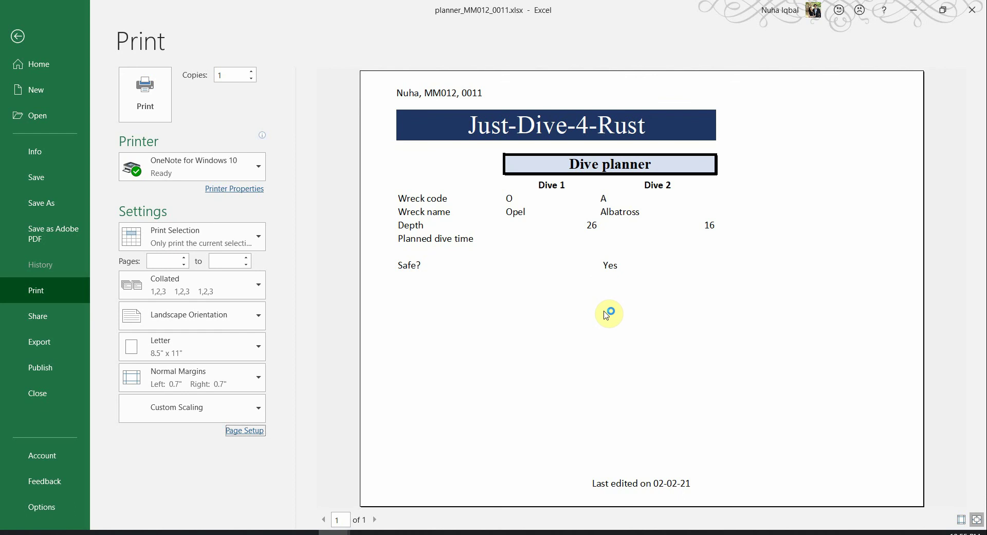
{"action": "key", "text": "alt+Tab"}
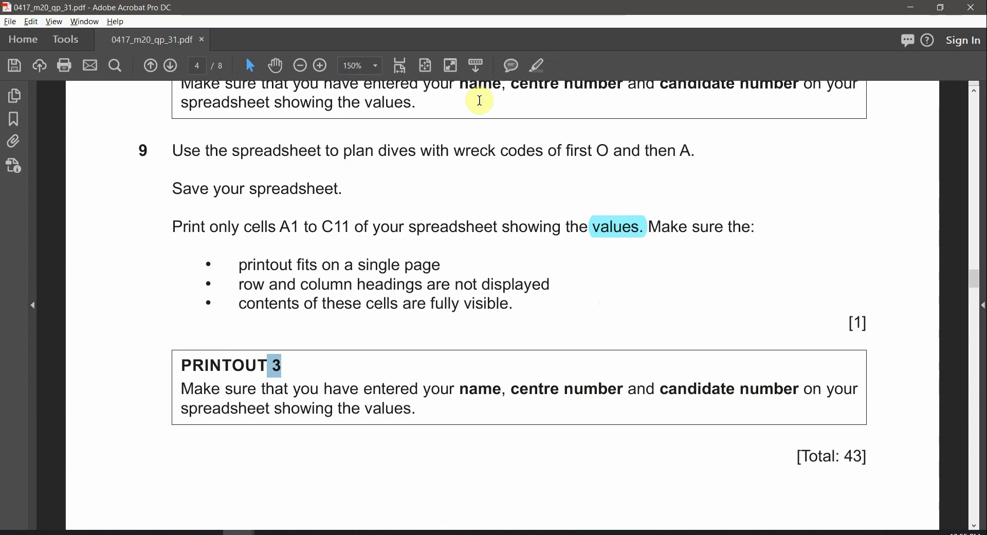
{"action": "left_click", "coordinate": [541, 69]}
{"action": "scroll", "coordinate": [590, 293], "scroll_direction": "down", "scroll_amount": 3}
{"action": "scroll", "coordinate": [591, 308], "scroll_direction": "down", "scroll_amount": 2}
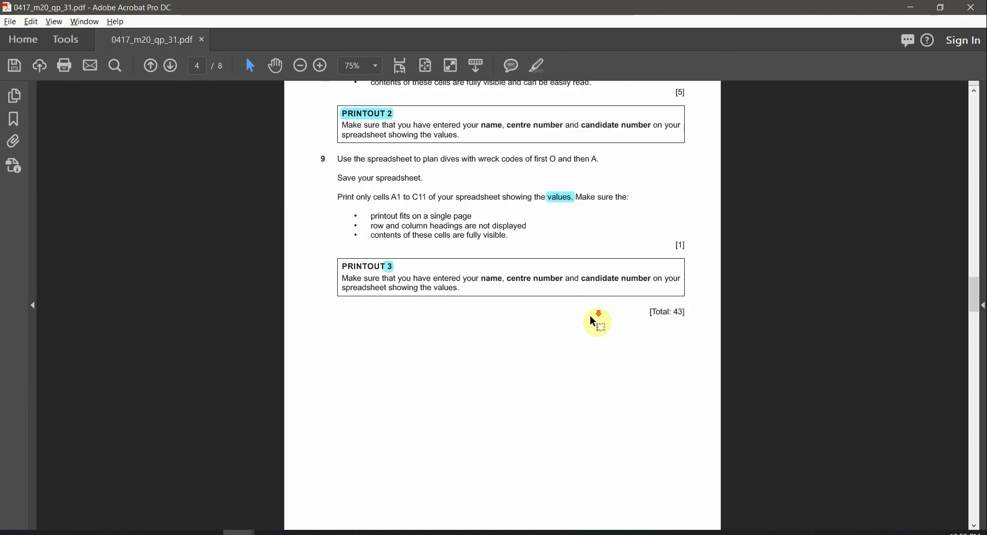
{"action": "scroll", "coordinate": [592, 321], "scroll_direction": "down", "scroll_amount": 5}
{"action": "scroll", "coordinate": [588, 319], "scroll_direction": "up", "scroll_amount": 5}
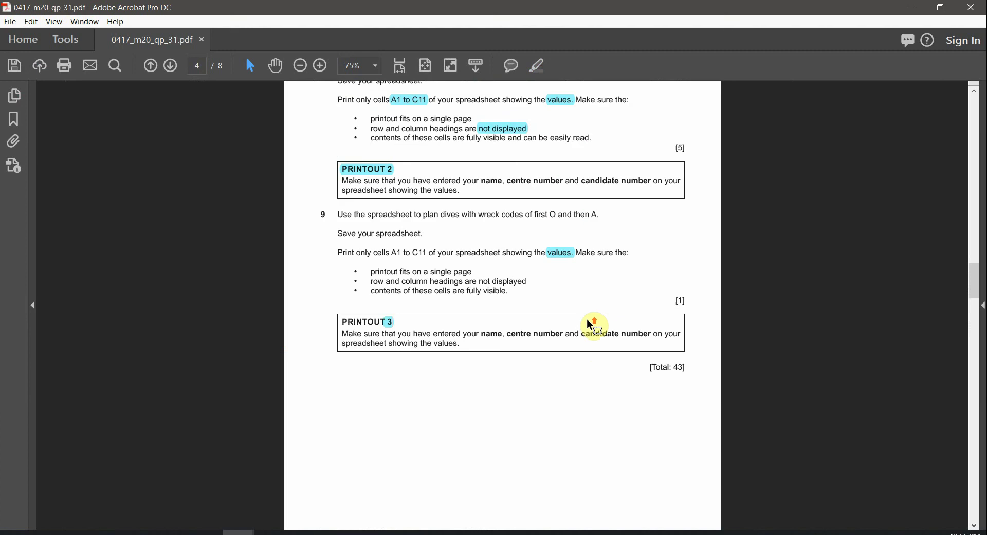